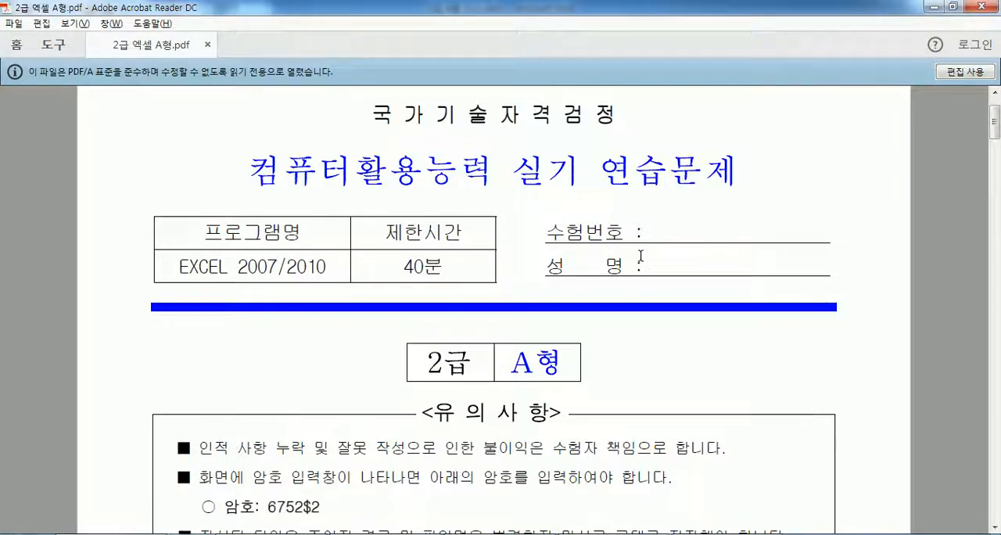
# - Read the exam notes on the first page of the PDF, covering the password, answer file name and external data location
pyautogui.scroll(-3, 536, 359)
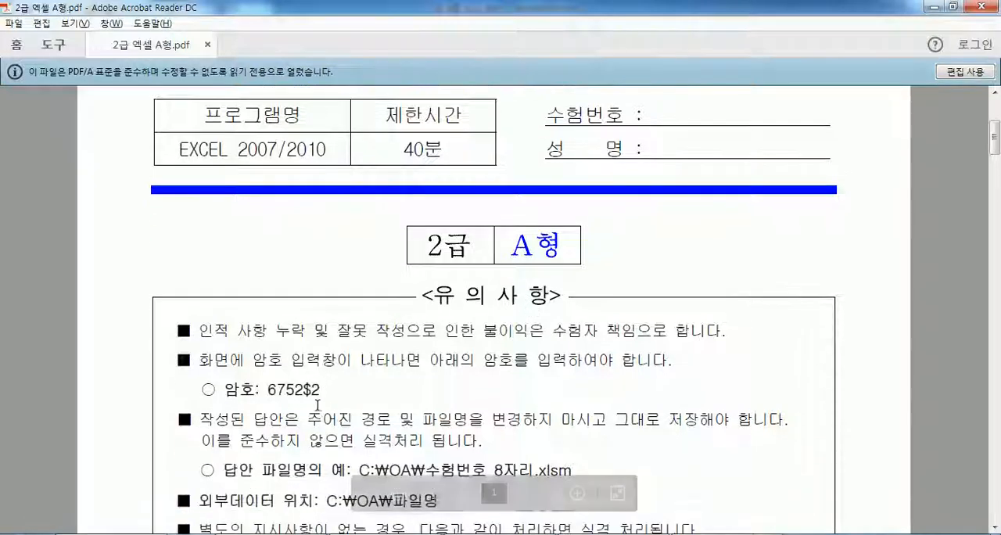
pyautogui.scroll(-2, 318, 405)
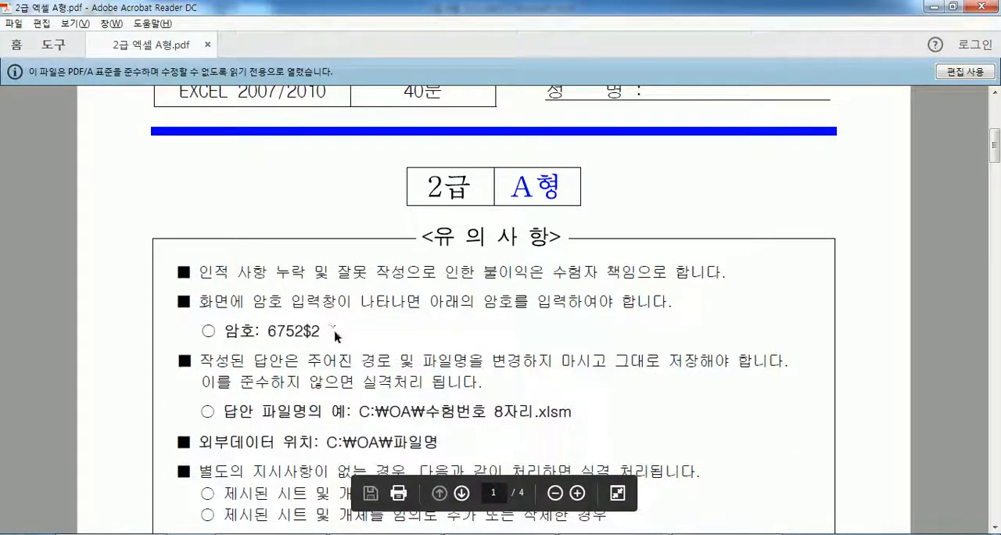
pyautogui.moveTo(329, 331); pyautogui.dragTo(264, 330)
pyautogui.scroll(-2, 409, 358)
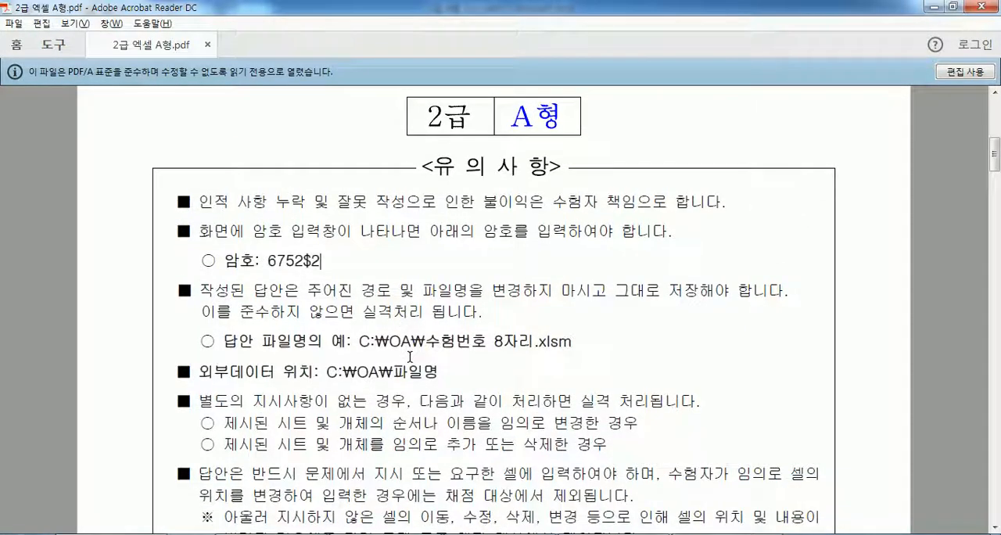
pyautogui.scroll(-2, 409, 358)
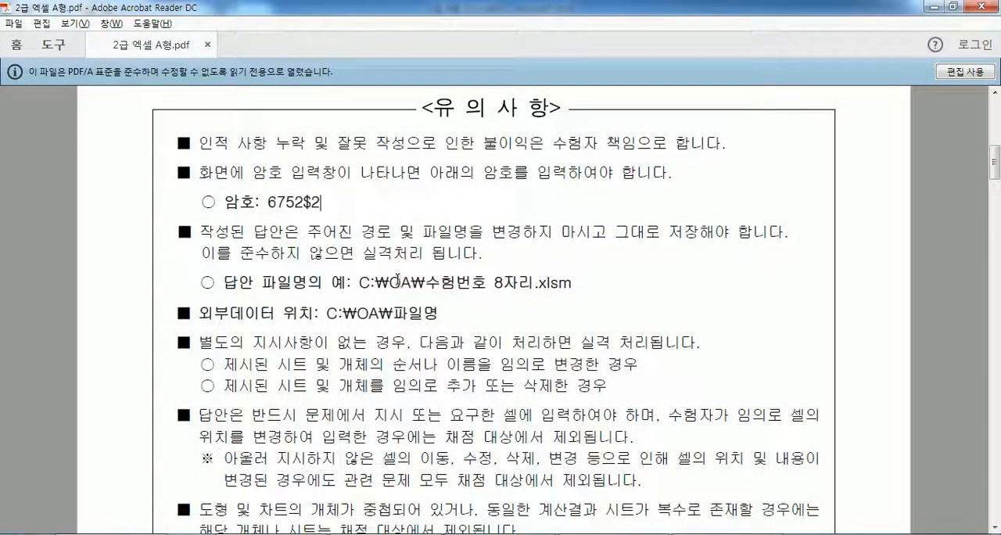
# - Switch to Windows Explorer, create a folder named OA on the C: drive, and open it before returning to the drive root
pyautogui.click(266, 533)
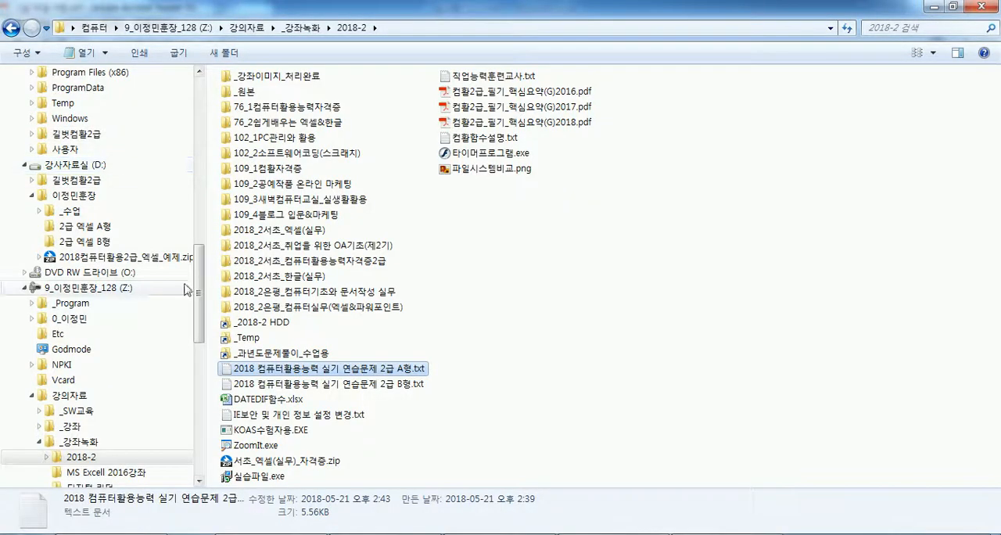
pyautogui.moveTo(199, 284); pyautogui.dragTo(210, 107)
pyautogui.click(63, 271)
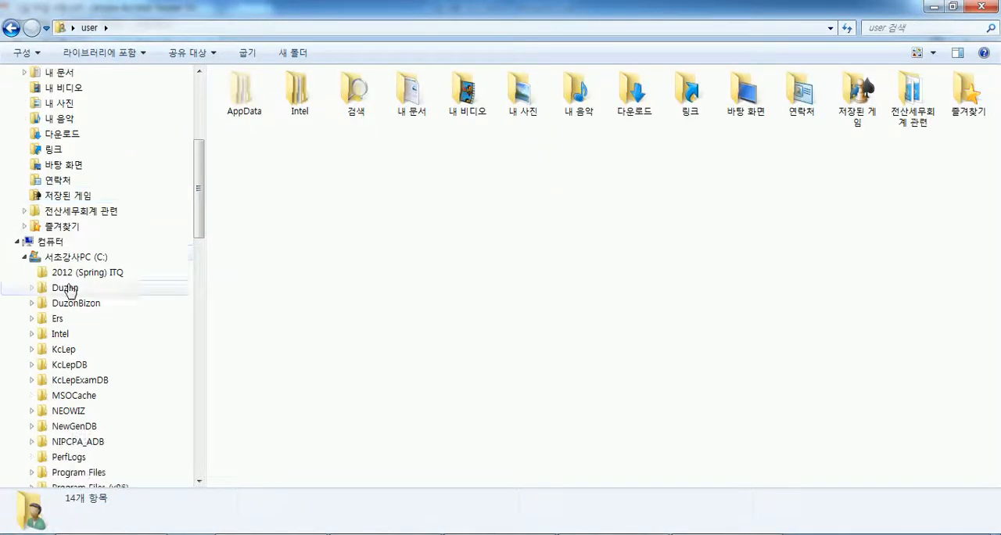
pyautogui.click(69, 259)
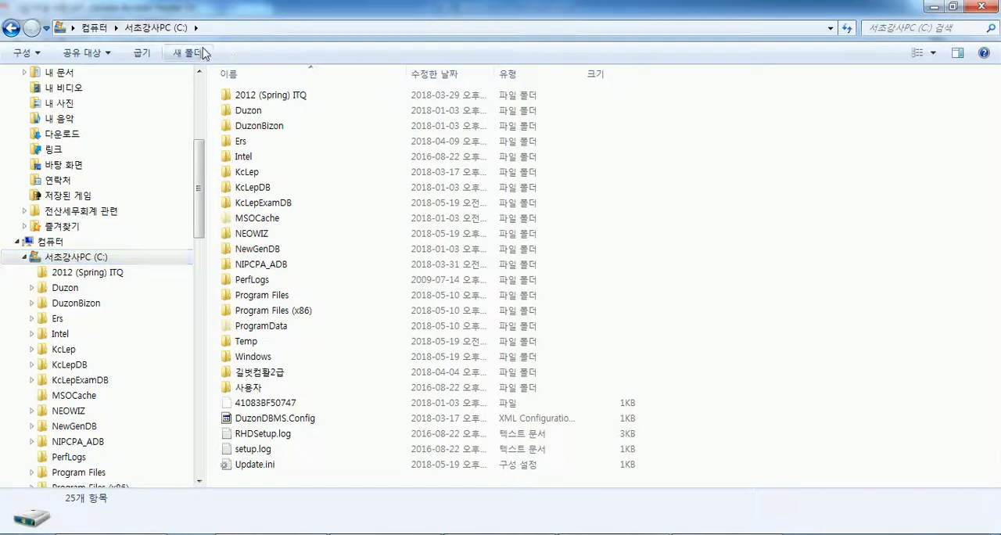
pyautogui.hotkey('ctrl', 'shift', 'n')
pyautogui.write('OA')
pyautogui.press('Return')
pyautogui.press('Return')
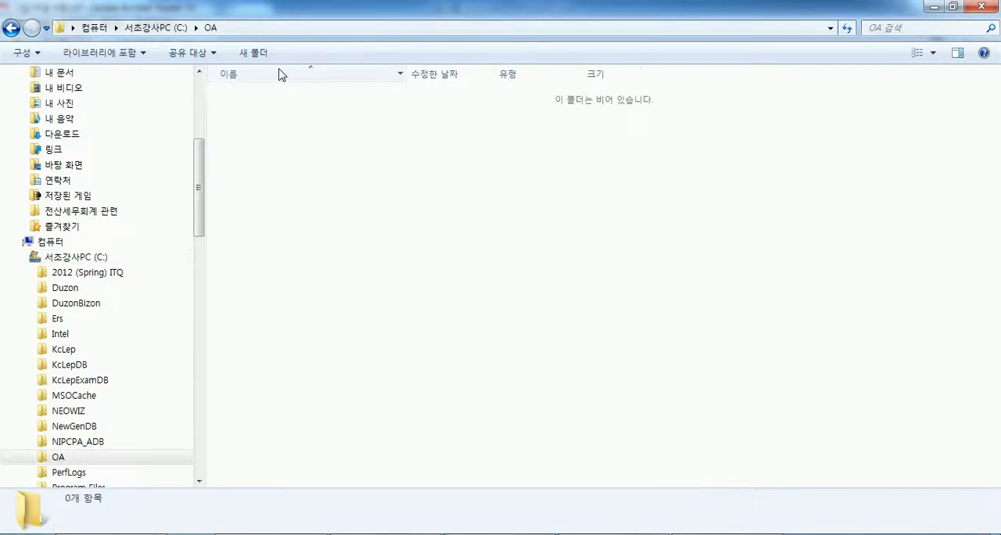
pyautogui.press('BackSpace')
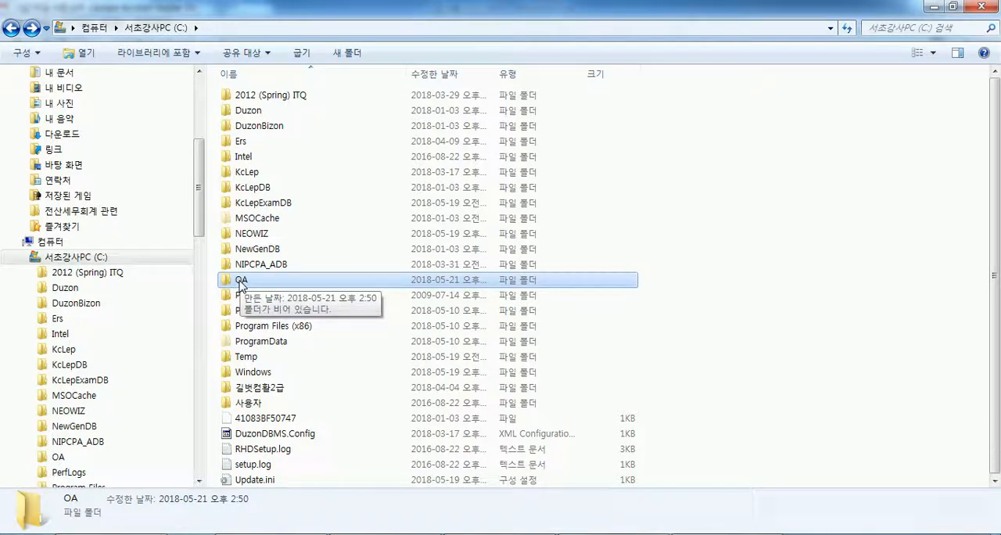
# - Recheck the path notes, switch to Excel, and browse to C:\OA in the text file import dialog, closing it without importing
pyautogui.hotkey('alt', 'Tab')
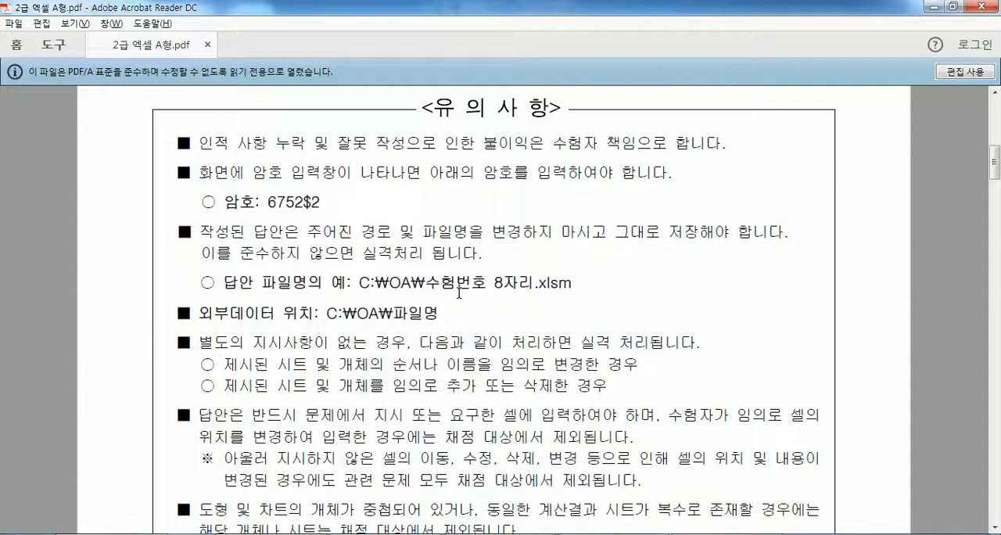
pyautogui.hotkey('alt', 'Tab')
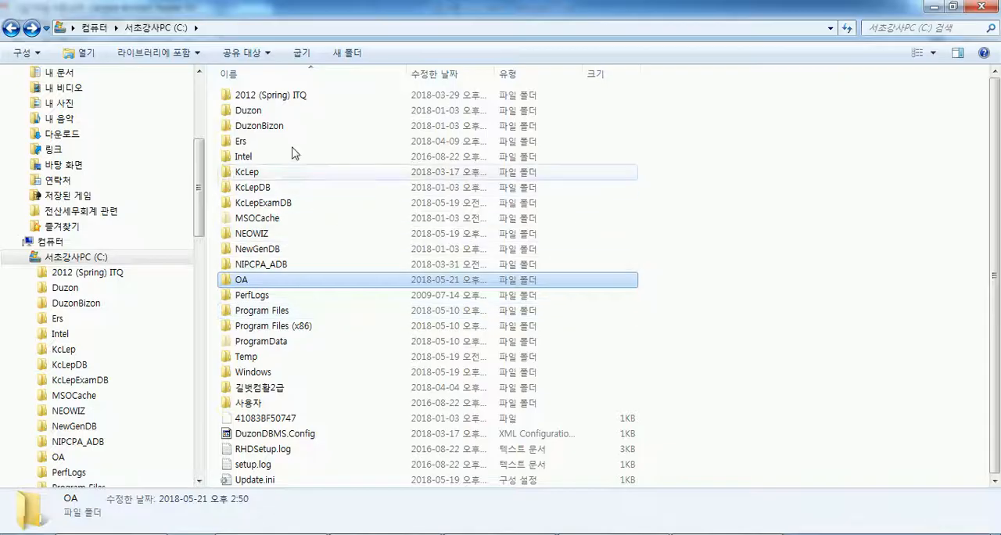
pyautogui.moveTo(502, 533)
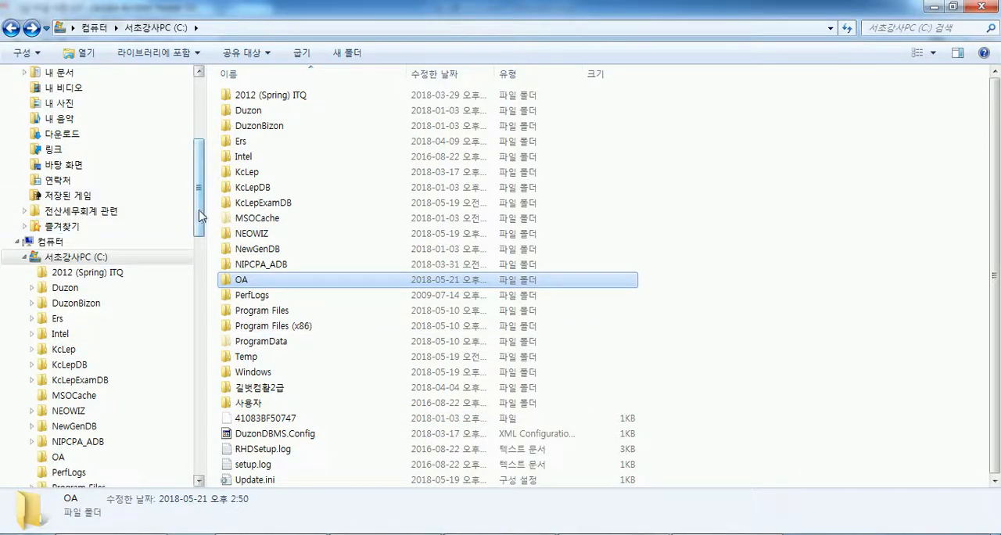
pyautogui.click(501, 534)
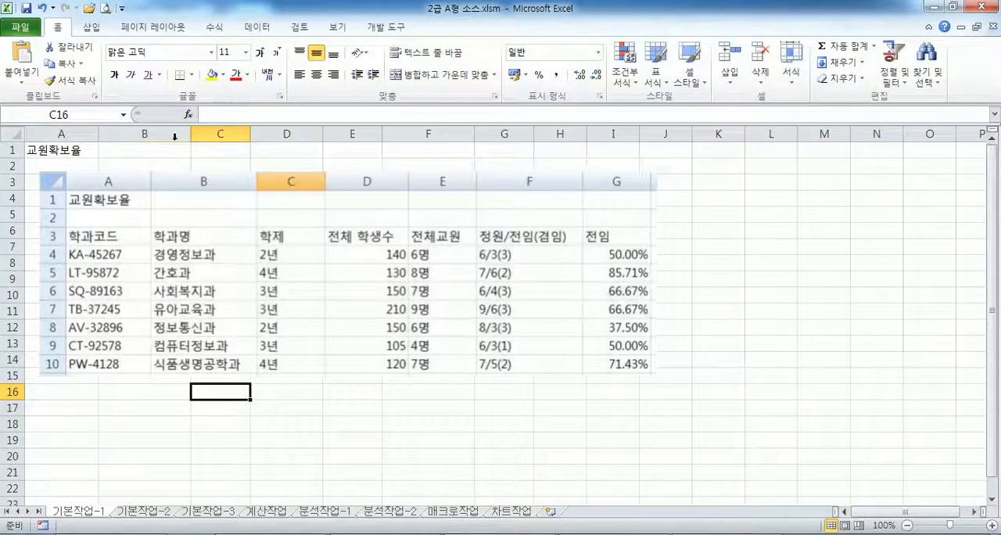
pyautogui.click(257, 26)
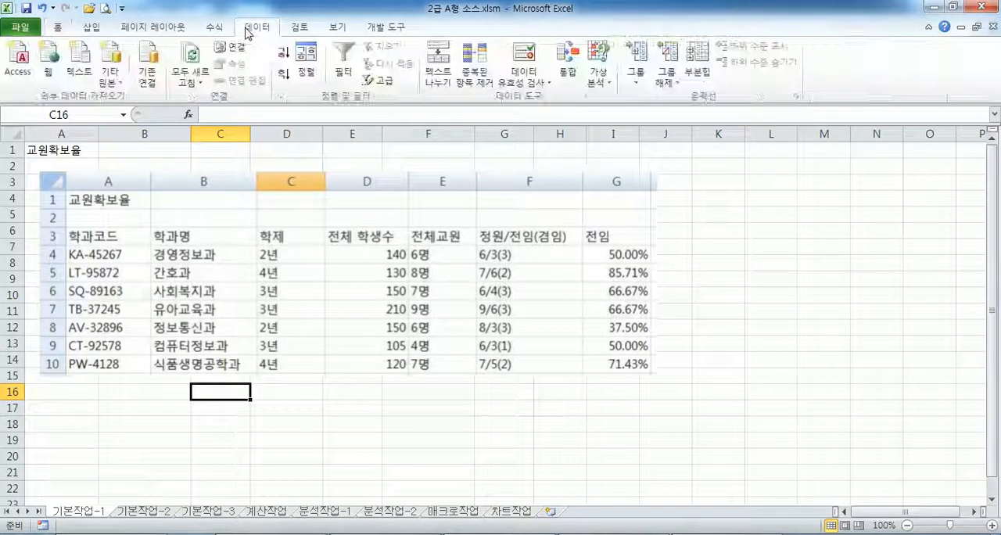
pyautogui.click(81, 83)
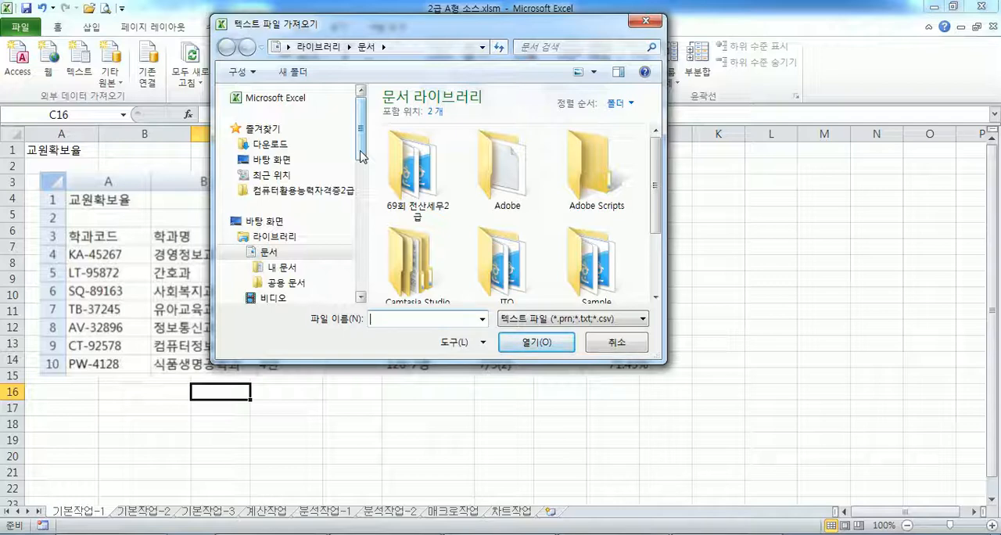
pyautogui.moveTo(360, 151); pyautogui.dragTo(362, 262)
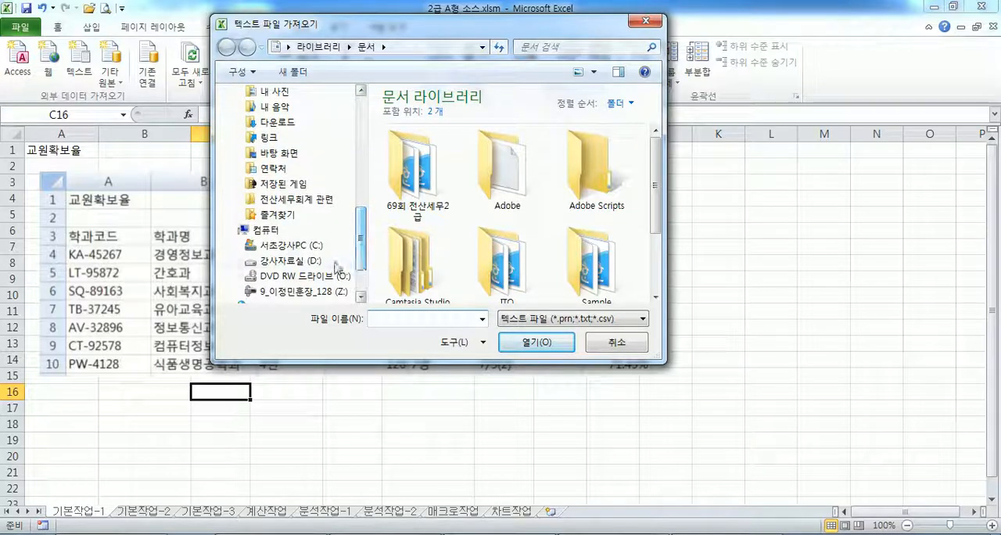
pyautogui.click(314, 248)
pyautogui.click(465, 240)
pyautogui.scroll(-2, 453, 250)
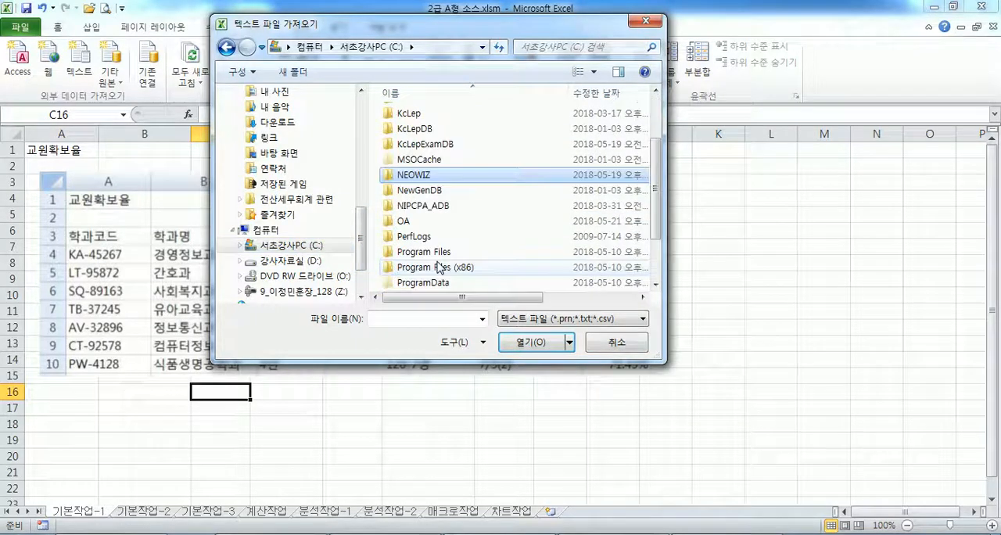
pyautogui.doubleClick(405, 222)
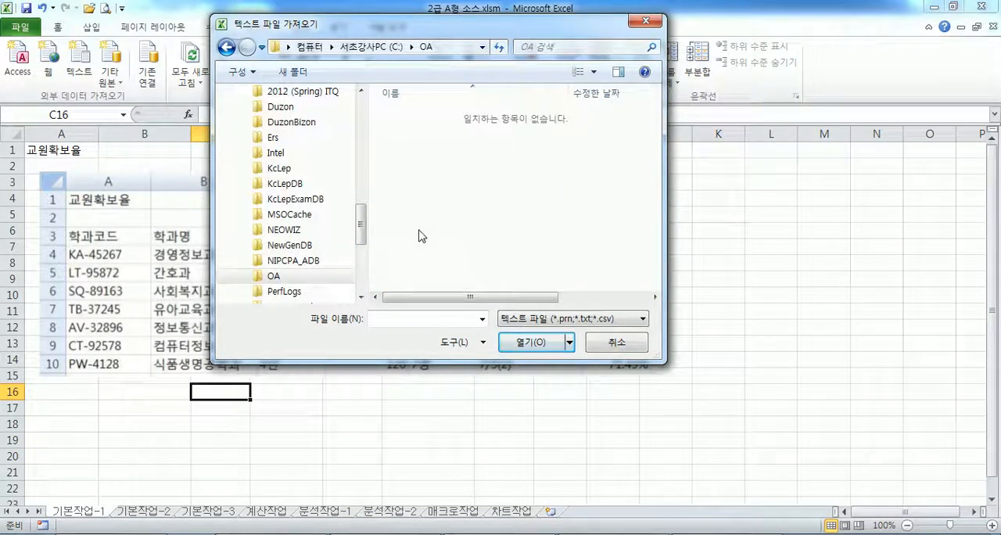
pyautogui.click(612, 349)
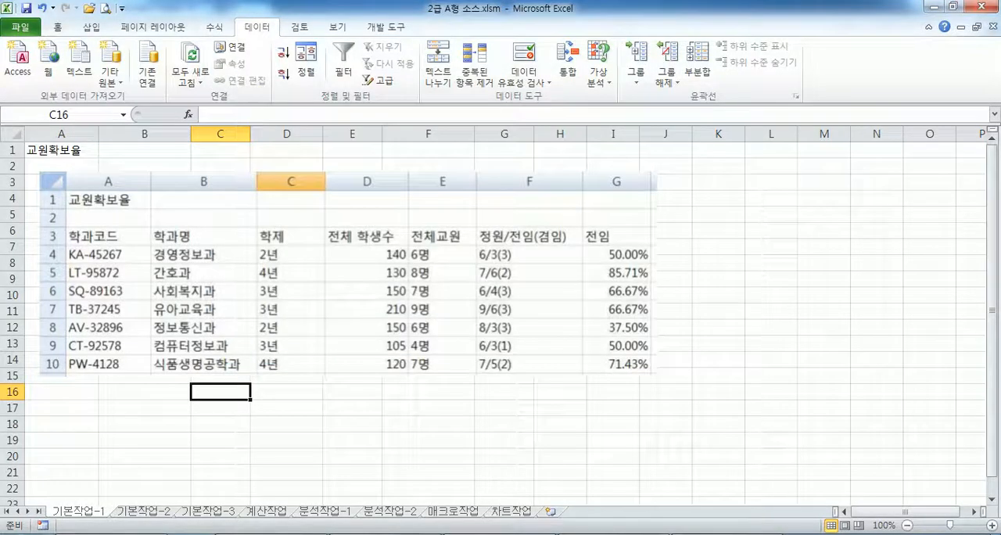
# - Return to the PDF and read the remaining exam notes through to the 기본작업-1 data entry task
pyautogui.hotkey('alt', 'Tab')
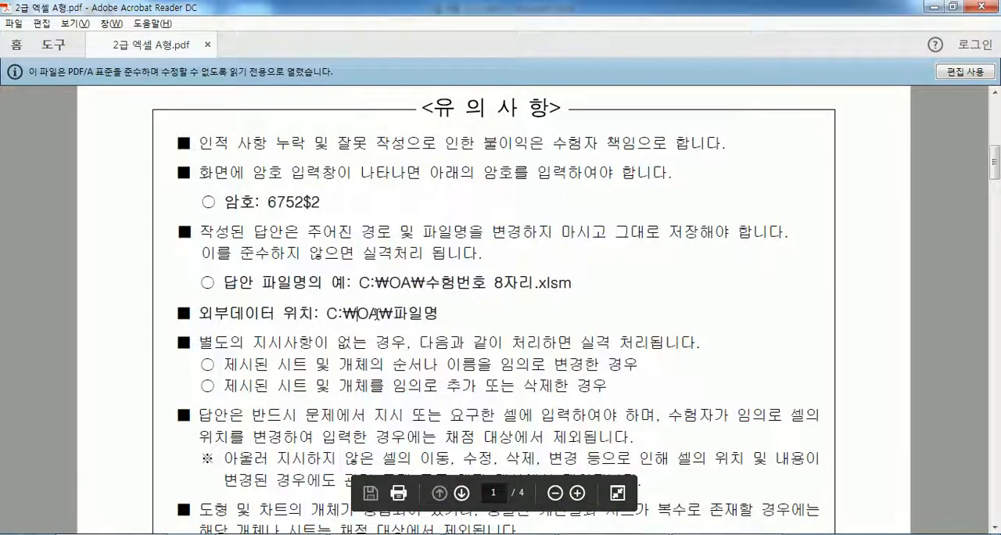
pyautogui.scroll(-1, 398, 382)
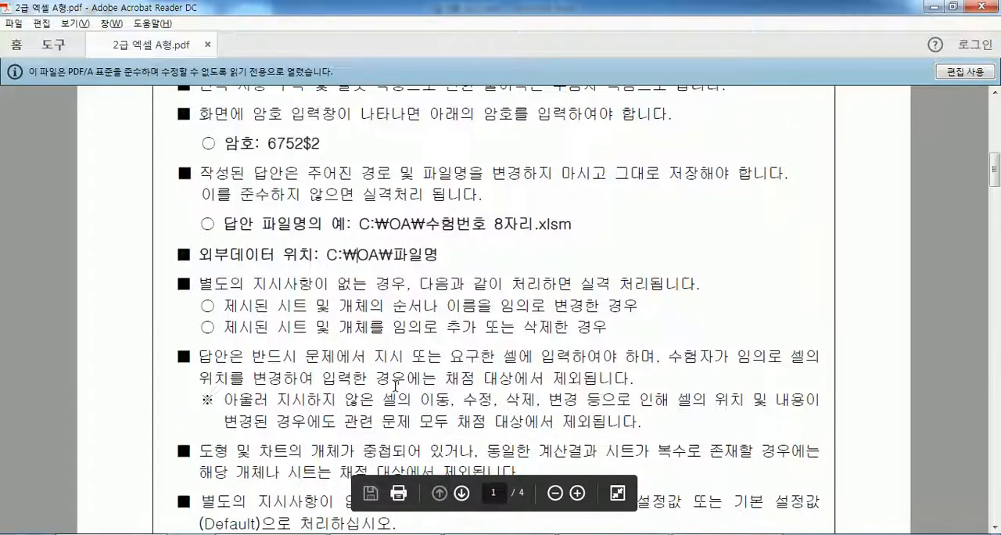
pyautogui.scroll(-1, 398, 375)
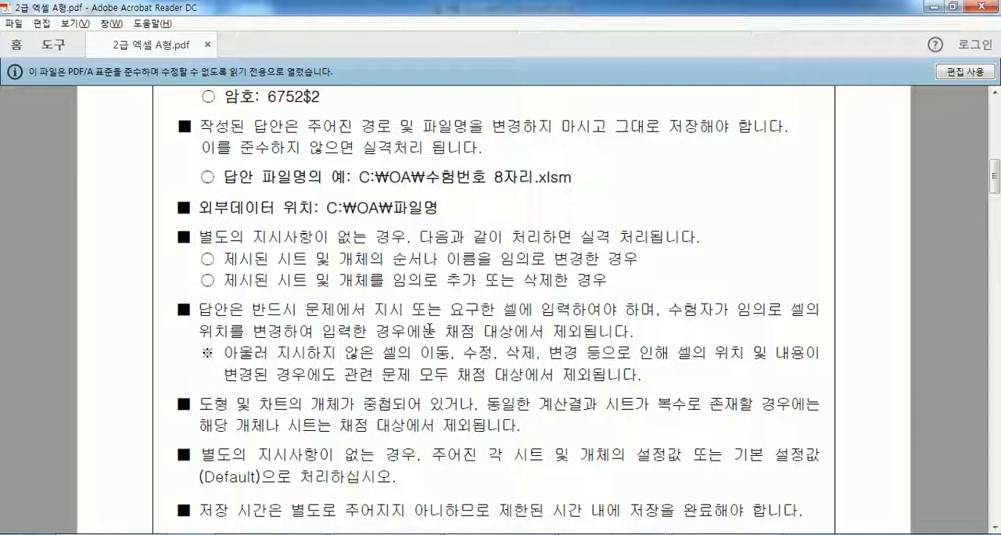
pyautogui.scroll(-2, 434, 330)
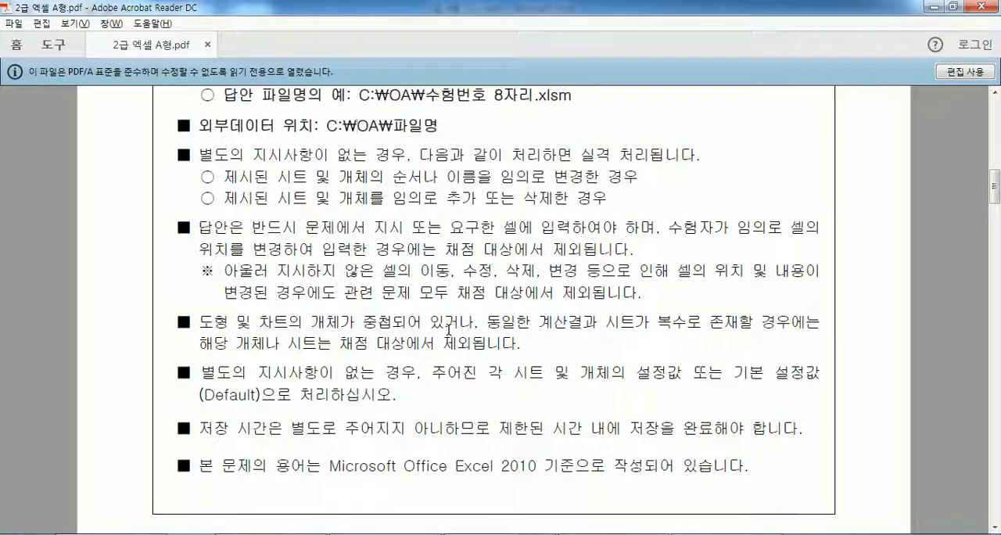
pyautogui.scroll(-6, 434, 347)
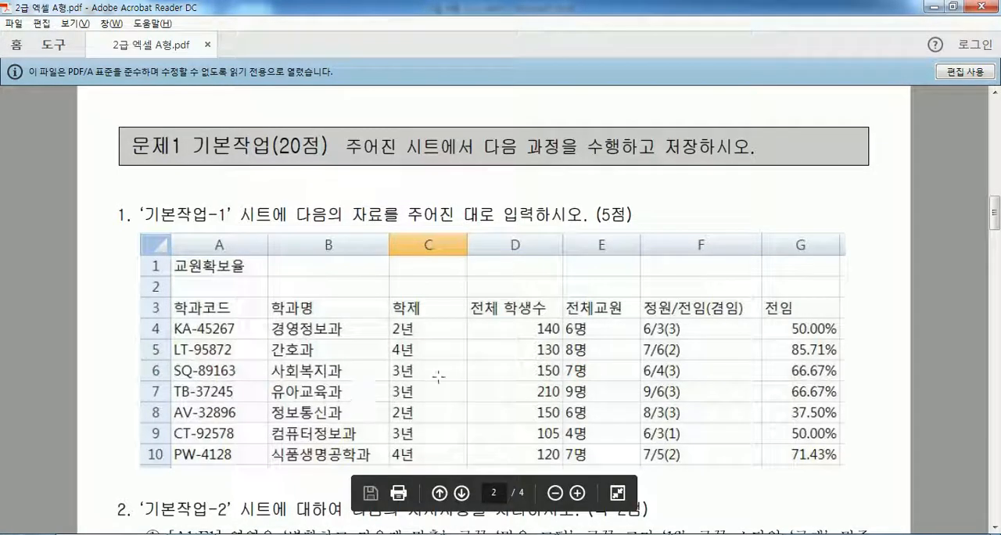
pyautogui.scroll(-1, 375, 364)
# - Switch to Excel, shift the 교원확보율 reference picture on the 기본작업-1 sheet, and undo the move
pyautogui.hotkey('alt', 'Tab')
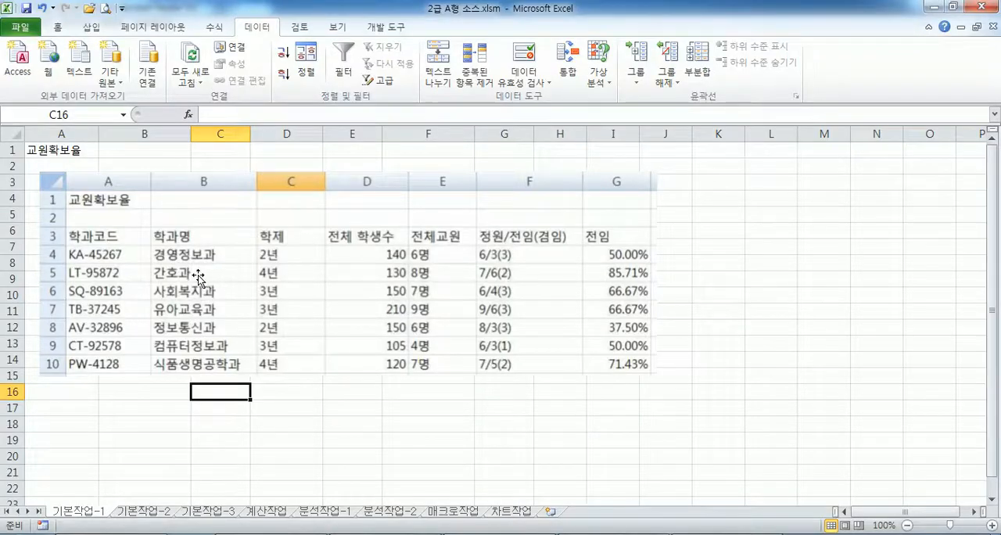
pyautogui.moveTo(197, 280); pyautogui.dragTo(217, 298)
pyautogui.hotkey('ctrl', 'z')
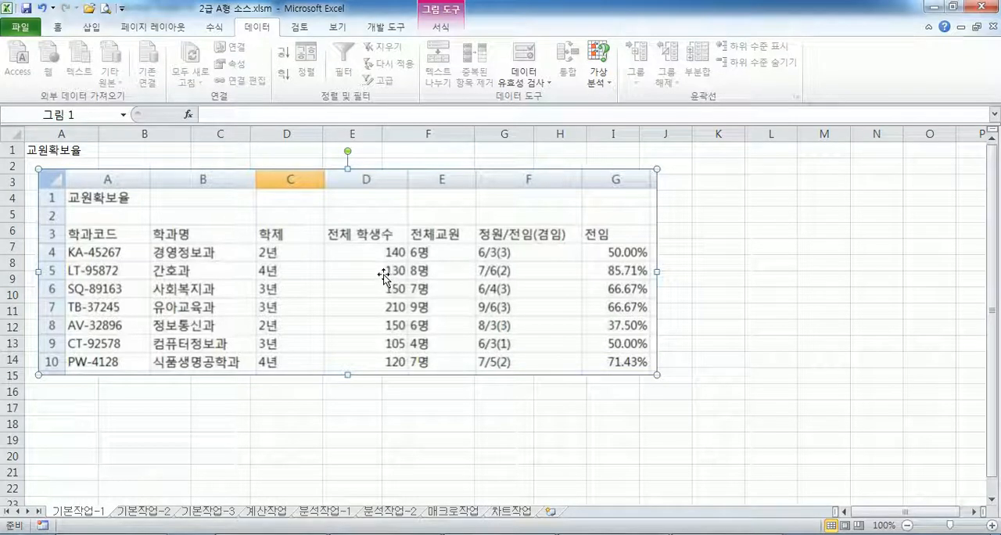
# - Switch to the PDF and read the five formatting instructions for the 기본작업-2 sheet
pyautogui.hotkey('alt', 'Tab')
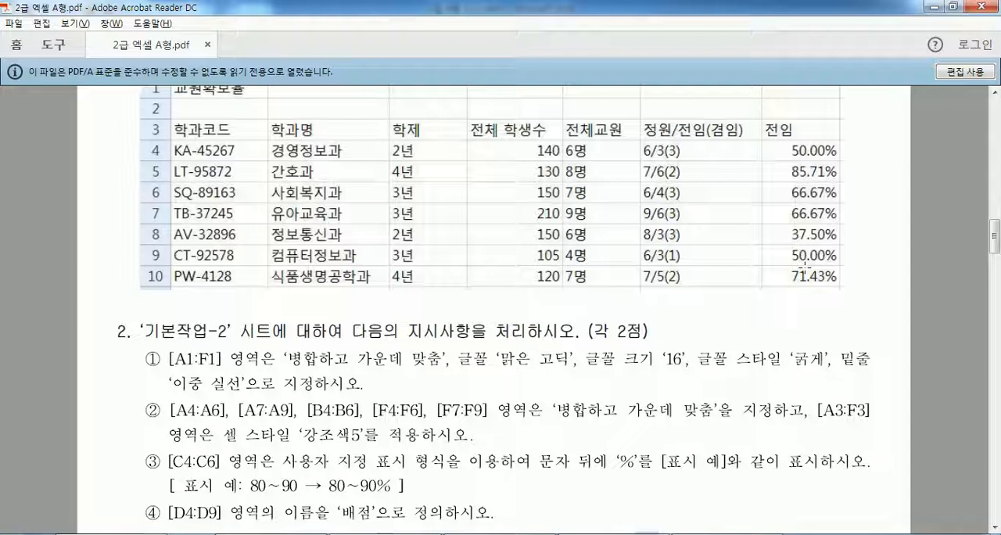
pyautogui.scroll(-3, 270, 344)
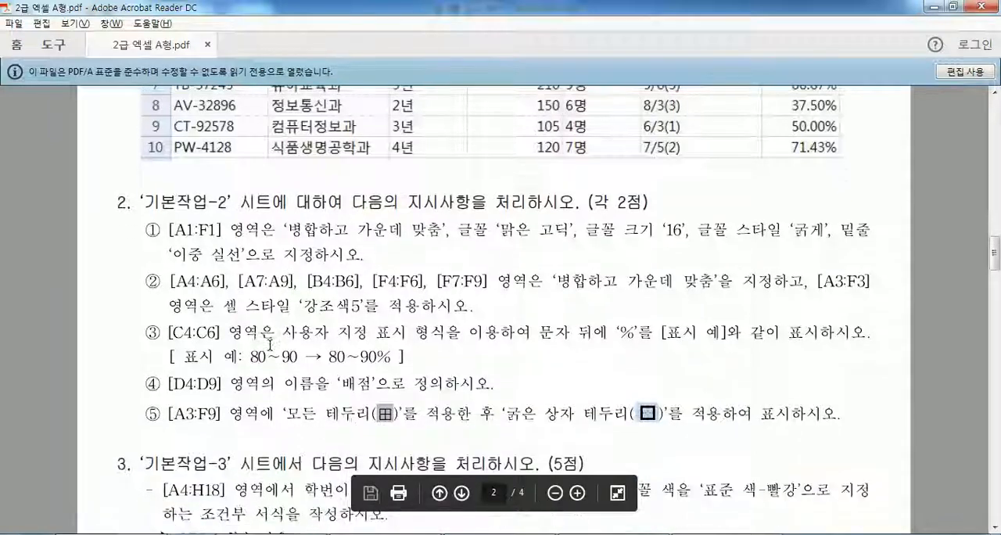
pyautogui.scroll(-2, 270, 344)
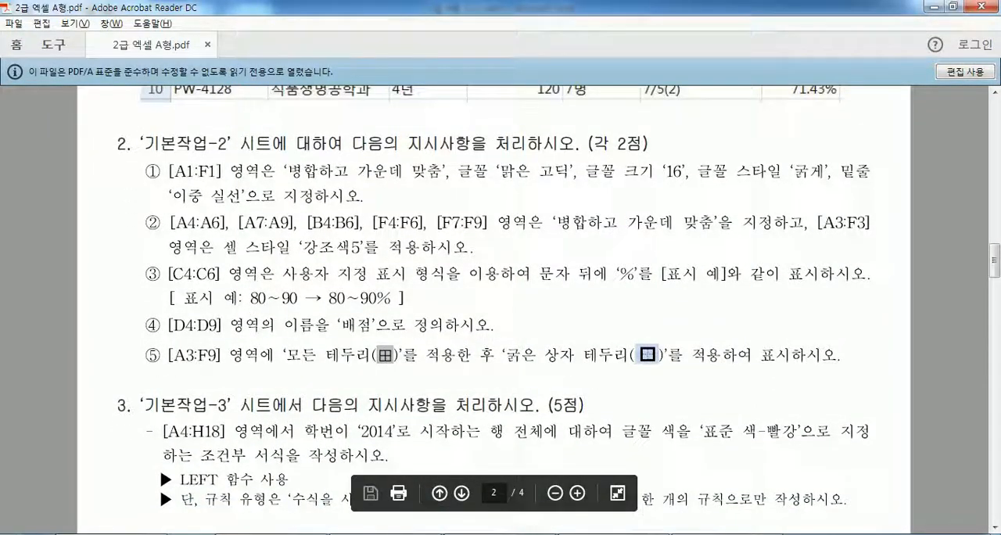
# - Switch to Excel and reset the number format of C4:C6 on the 기본작업-2 sheet to 일반 (General)
pyautogui.hotkey('alt', 'Tab')
pyautogui.click(133, 513)
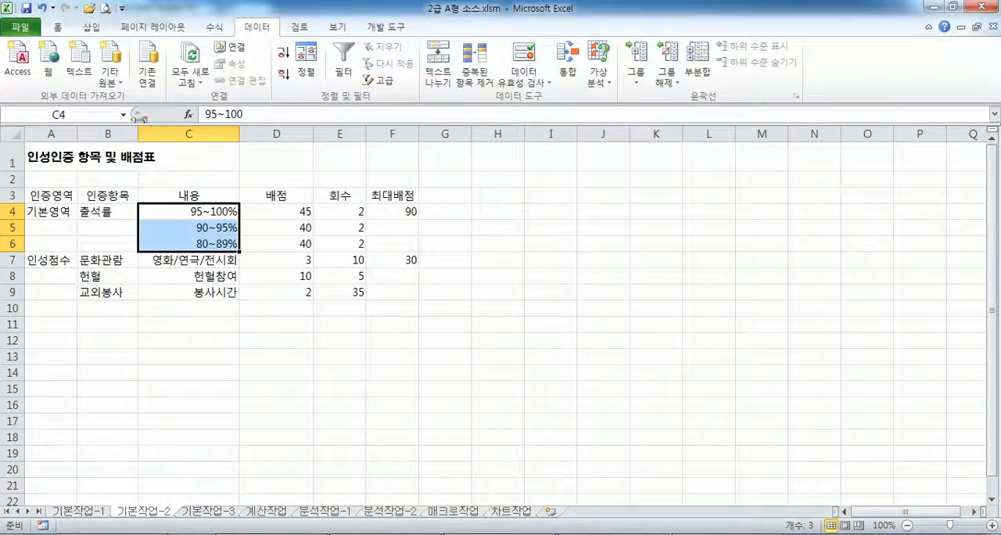
pyautogui.click(74, 196)
pyautogui.click(226, 212)
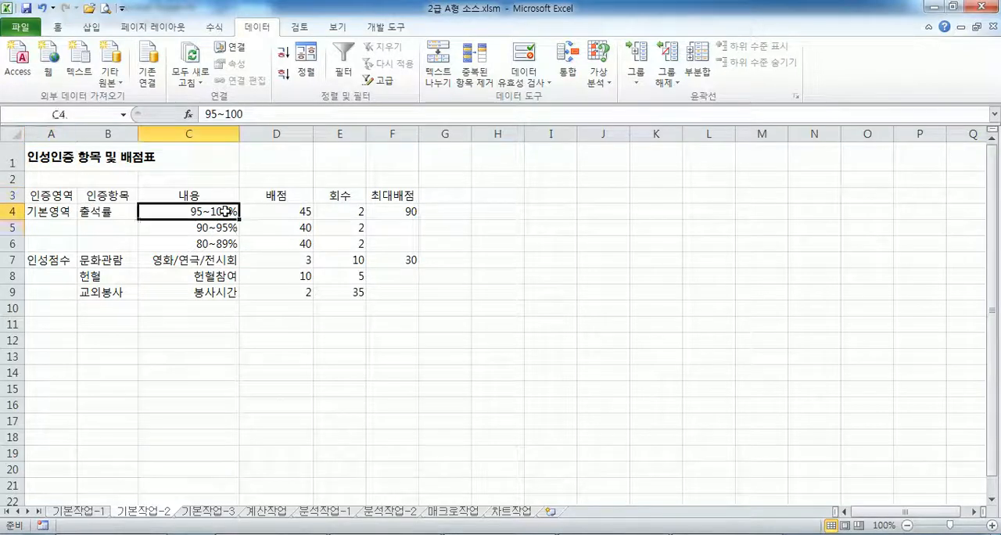
pyautogui.moveTo(225, 211); pyautogui.dragTo(222, 244)
pyautogui.click(63, 28)
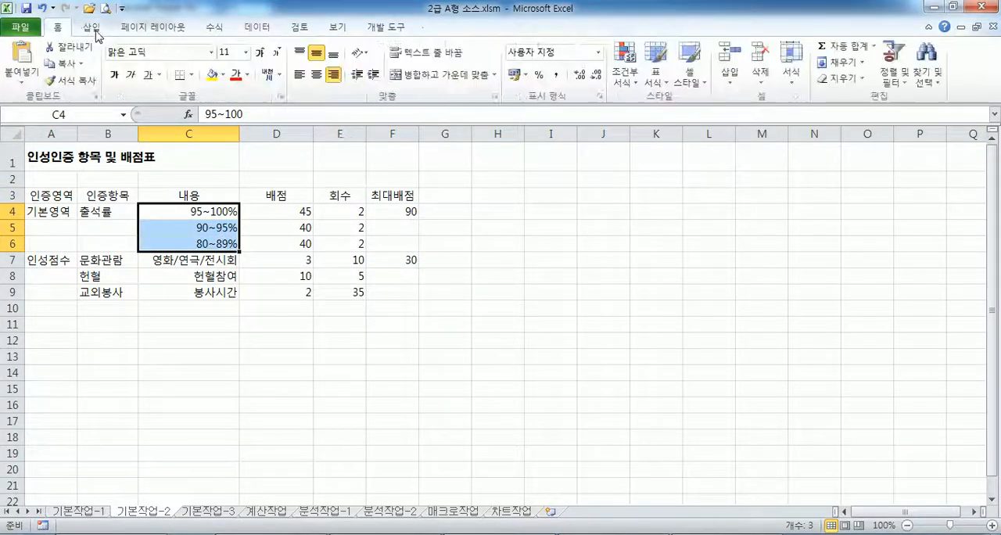
pyautogui.click(597, 52)
pyautogui.click(565, 77)
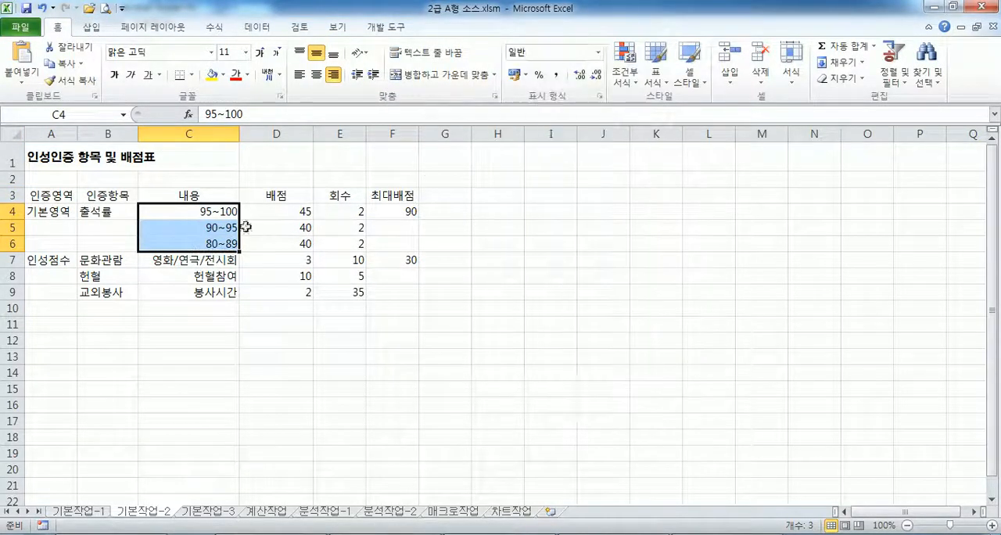
pyautogui.click(141, 214)
# - Recheck the 기본작업-2 instructions in the PDF, return to Excel, and merge and center the title across A1:F1
pyautogui.hotkey('alt', 'Tab')
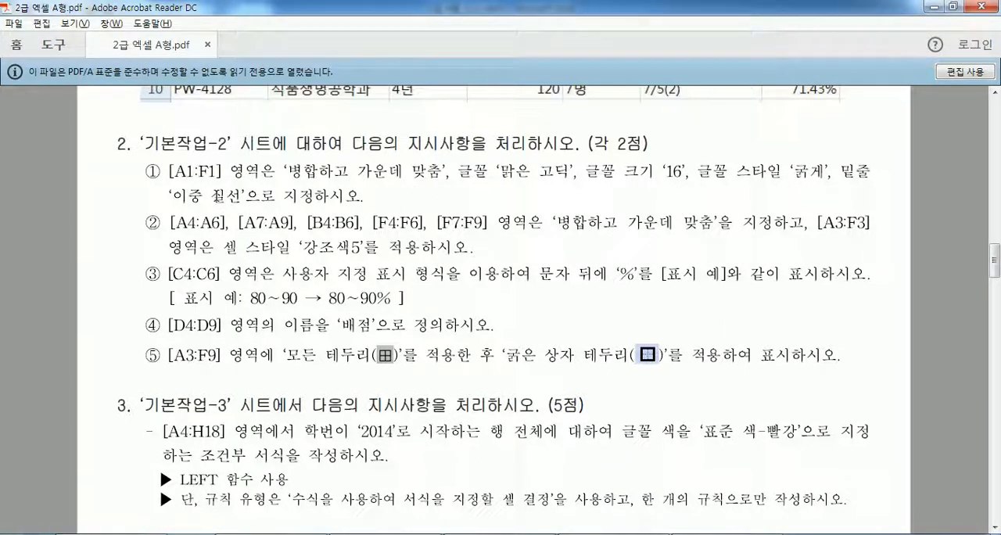
pyautogui.moveTo(500, 534)
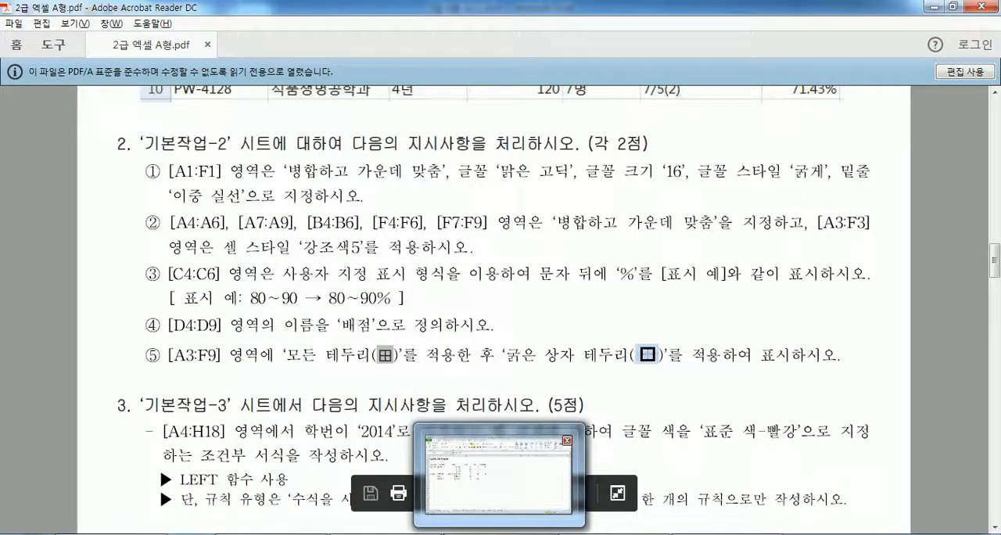
pyautogui.click(498, 473)
pyautogui.moveTo(129, 159); pyautogui.dragTo(384, 162)
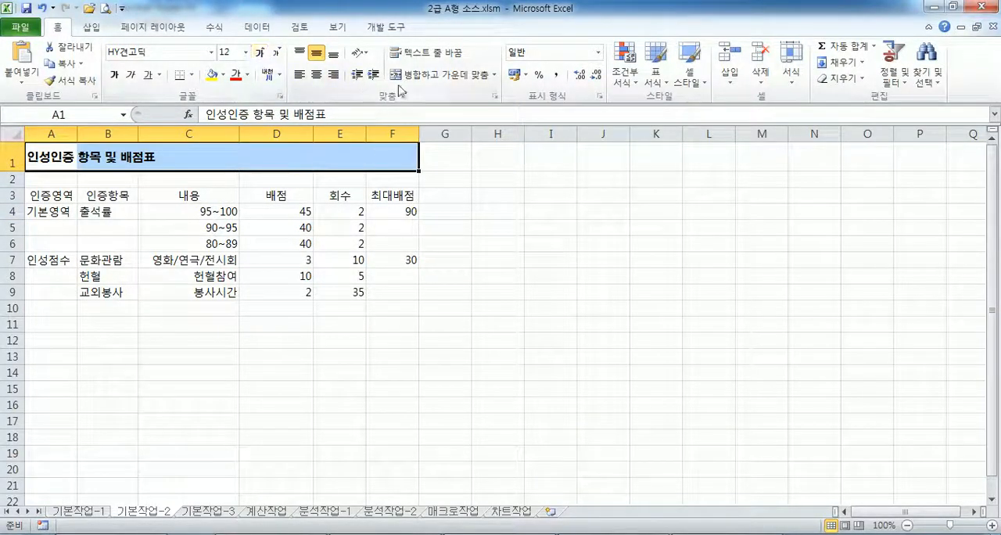
pyautogui.click(424, 76)
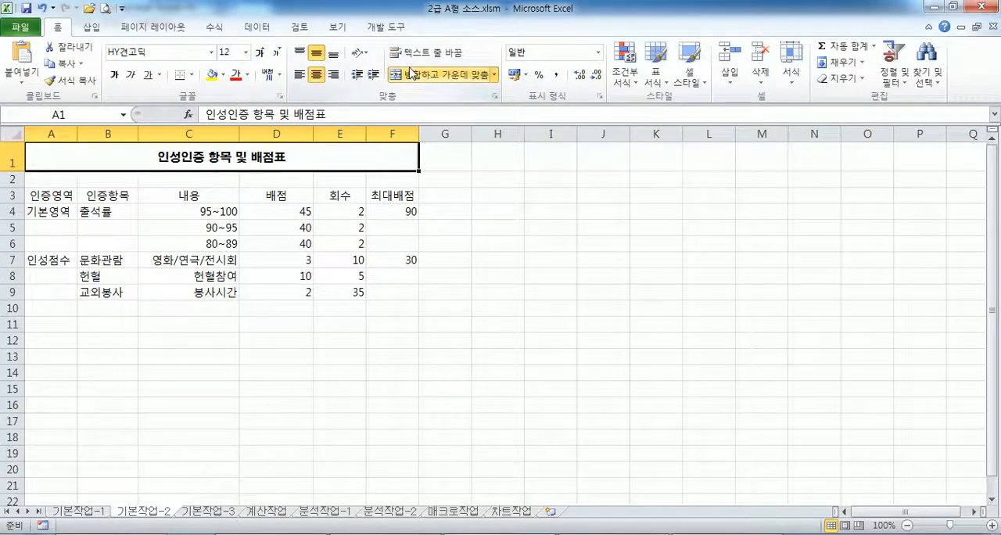
# - Set the title in A1:F1 to the 맑은 고딕 font at size 16
pyautogui.click(211, 52)
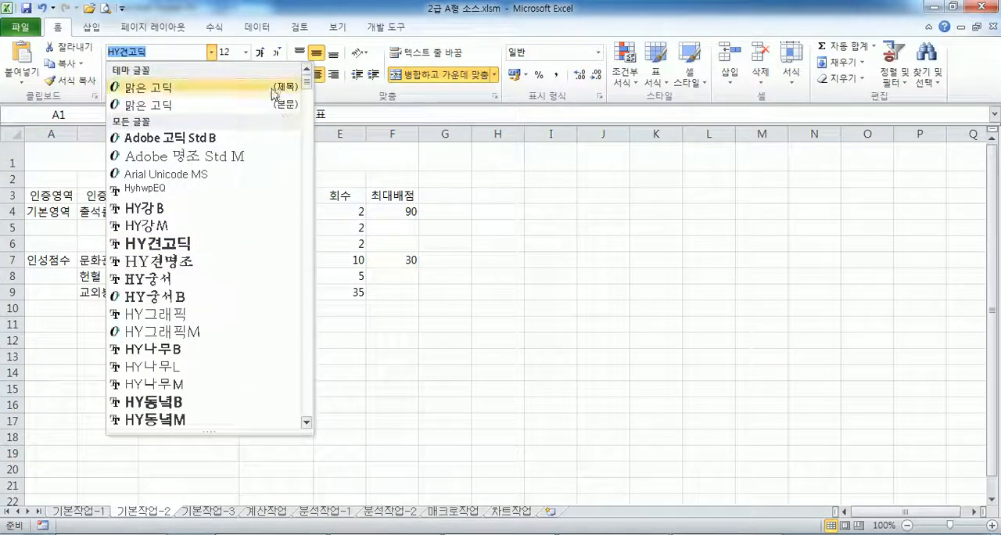
pyautogui.scroll(-9, 203, 251)
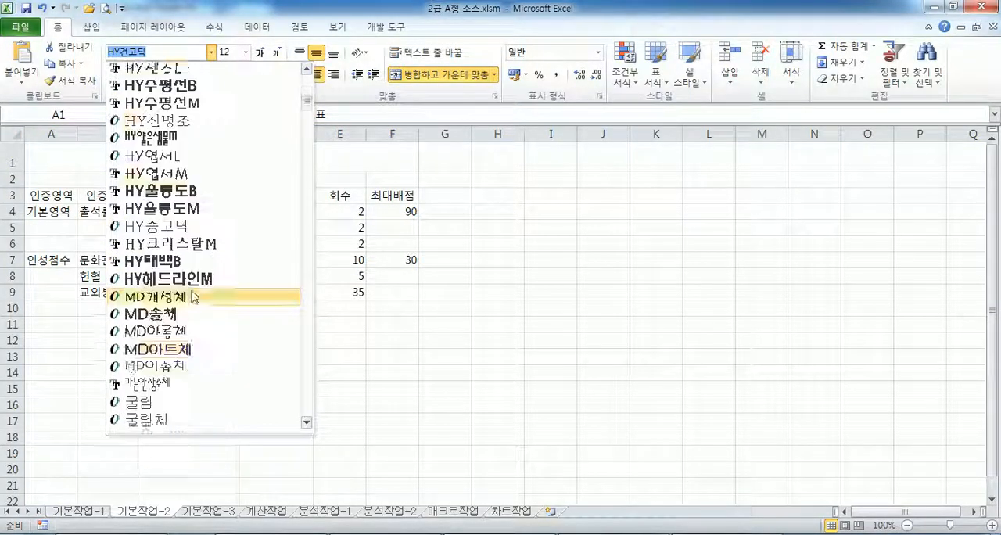
pyautogui.scroll(-3, 195, 294)
pyautogui.click(170, 369)
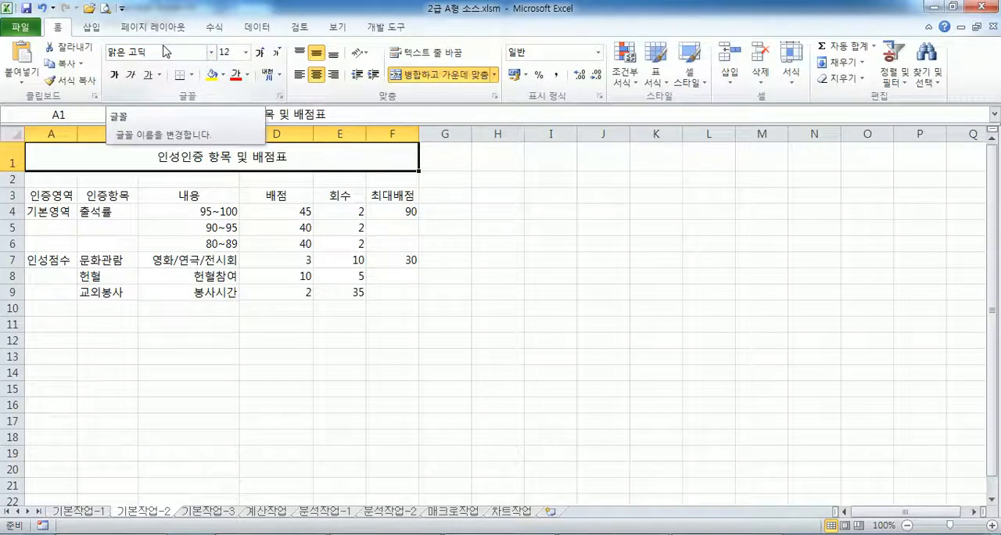
pyautogui.click(261, 54)
pyautogui.click(260, 54)
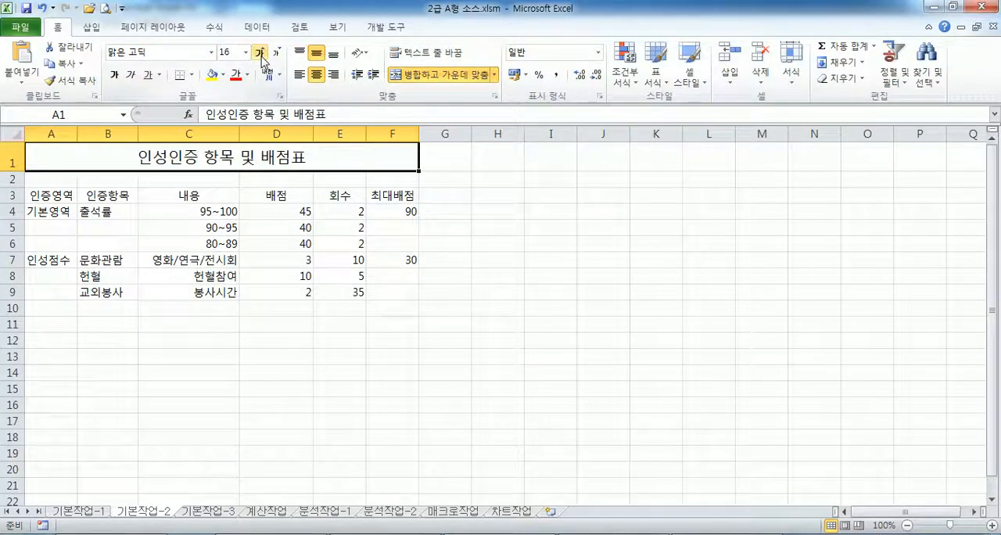
# - Make the title in A1:F1 bold with a double underline
pyautogui.click(114, 75)
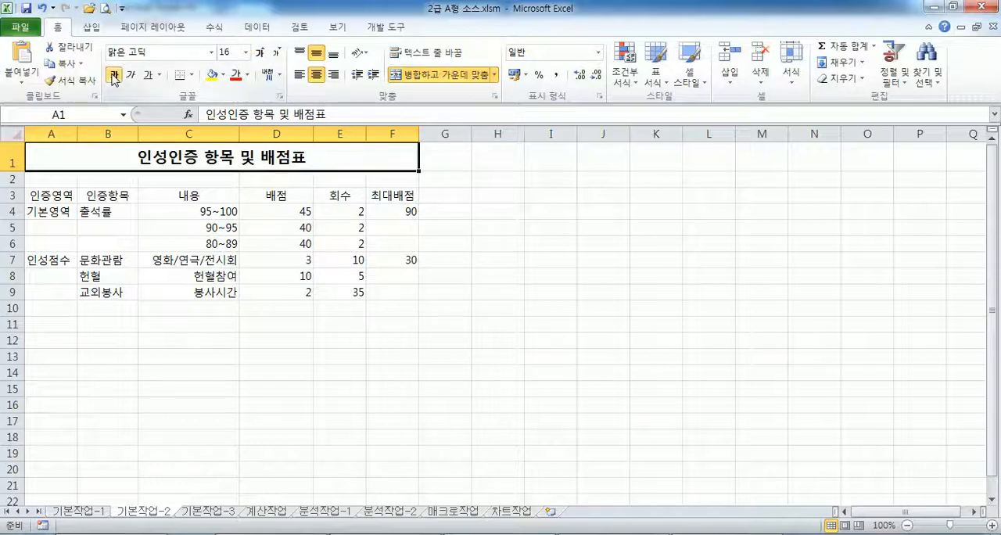
pyautogui.click(161, 76)
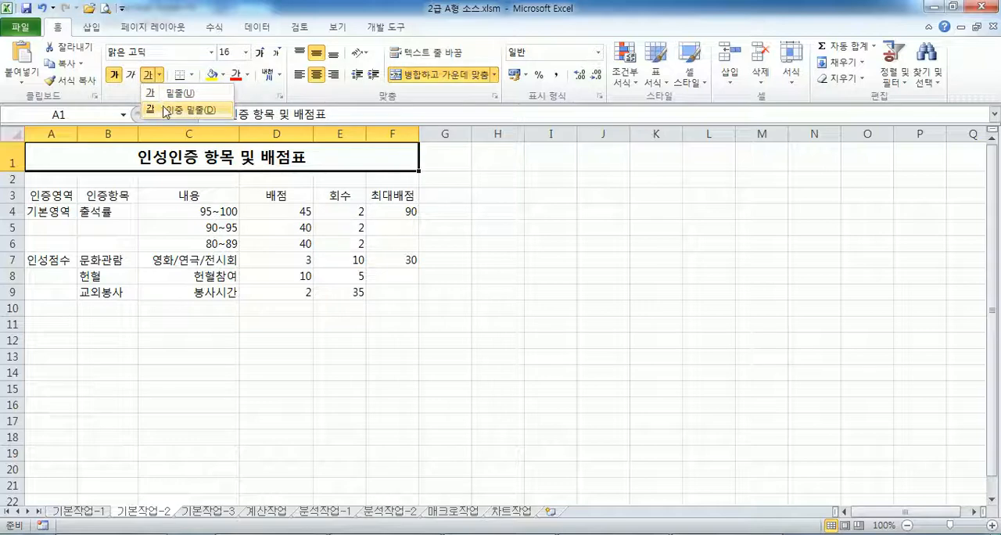
pyautogui.click(168, 108)
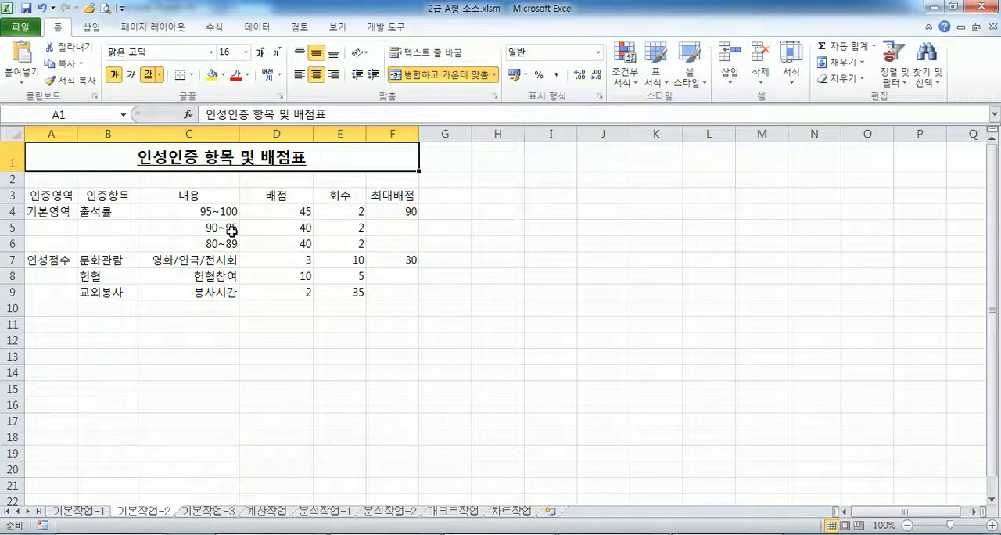
# - Merge and center each of the ranges A4:A6, B4:B6, A7:A9, F4:F6 and F7:F9
pyautogui.click(52, 211)
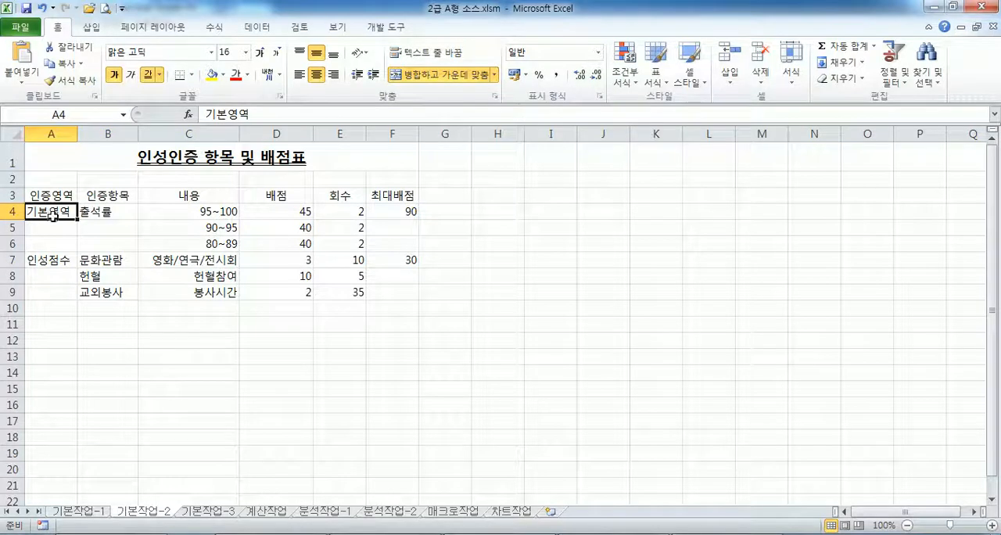
pyautogui.moveTo(52, 215); pyautogui.dragTo(54, 243)
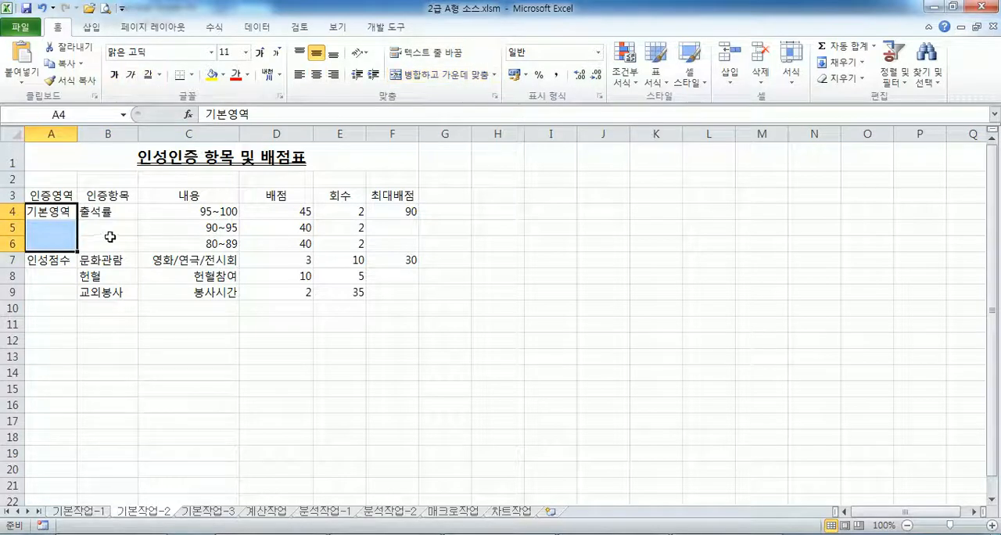
pyautogui.keyDown('ctrl'); pyautogui.moveTo(112, 214); pyautogui.dragTo(103, 249); pyautogui.keyUp('ctrl')
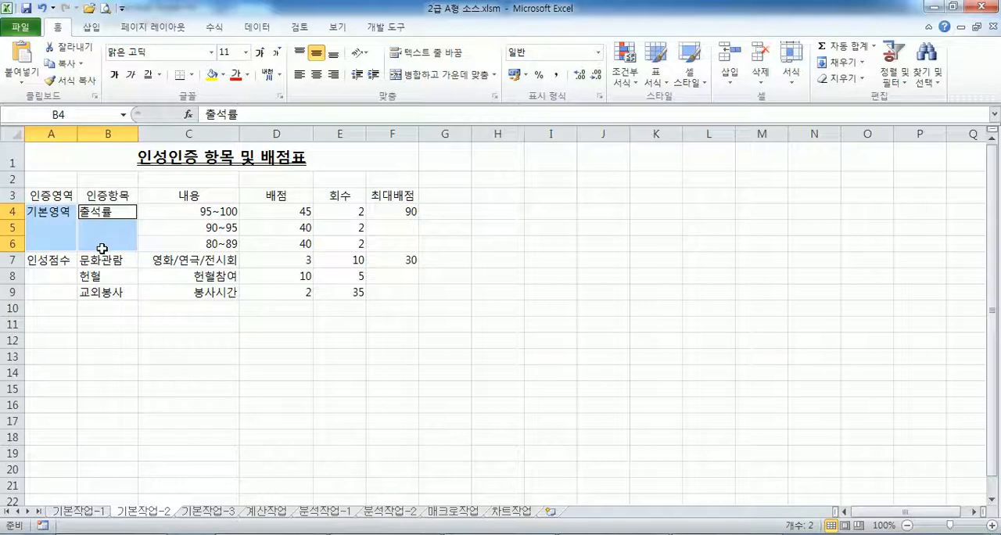
pyautogui.keyDown('ctrl'); pyautogui.moveTo(52, 259); pyautogui.dragTo(46, 294); pyautogui.keyUp('ctrl')
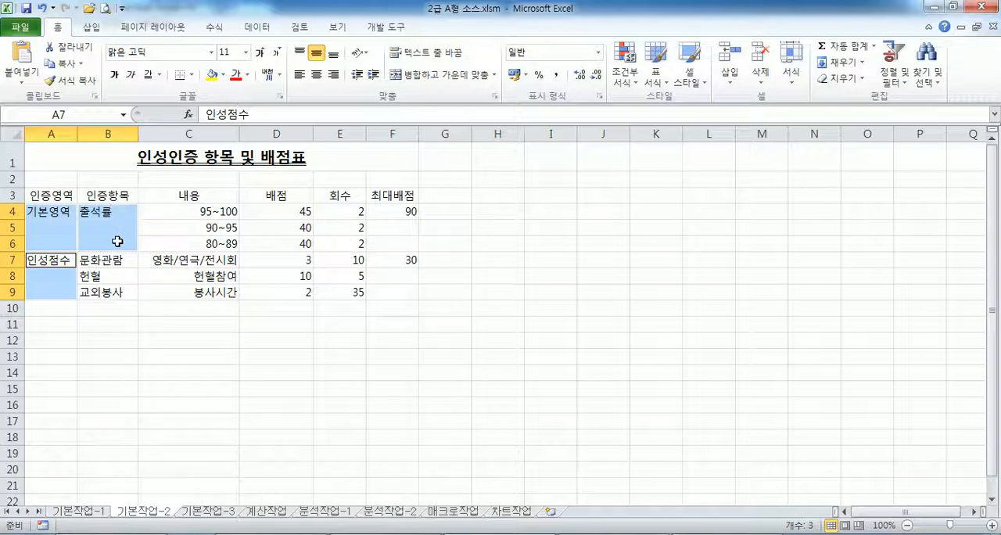
pyautogui.keyDown('ctrl'); pyautogui.click(398, 212); pyautogui.keyUp('ctrl')
pyautogui.moveTo(398, 212); pyautogui.dragTo(381, 291)
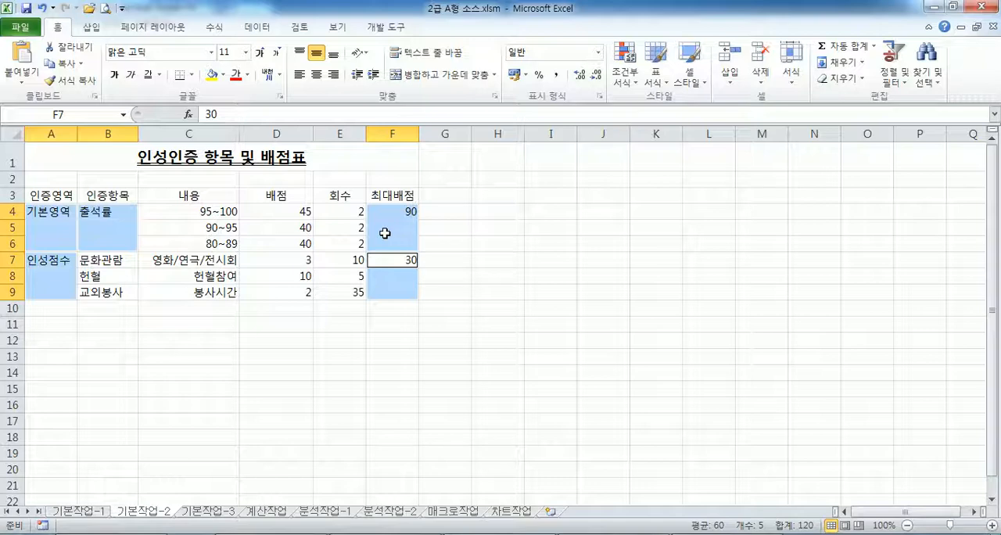
pyautogui.click(419, 75)
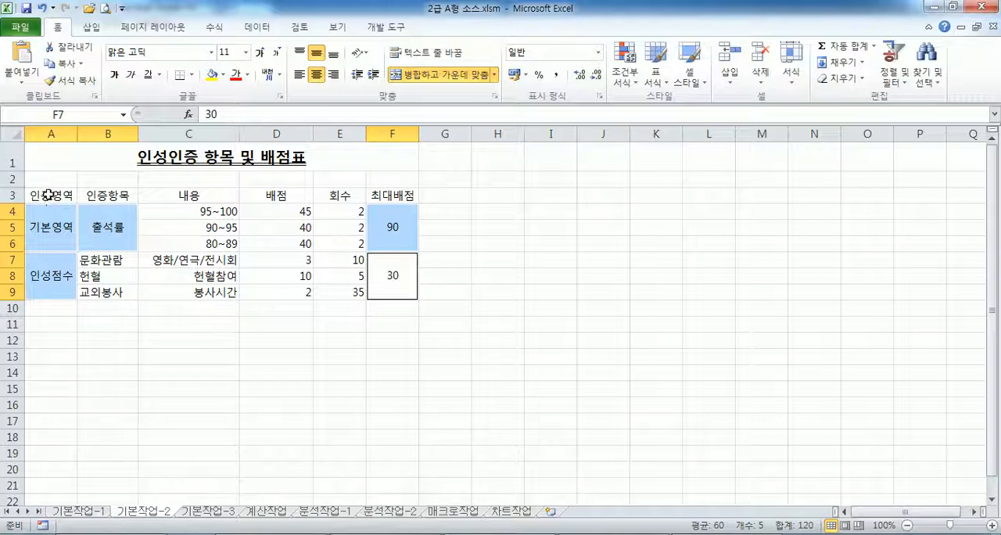
# - Apply the 강조색5 cell style to the header row A3:F3
pyautogui.moveTo(44, 195); pyautogui.dragTo(409, 195)
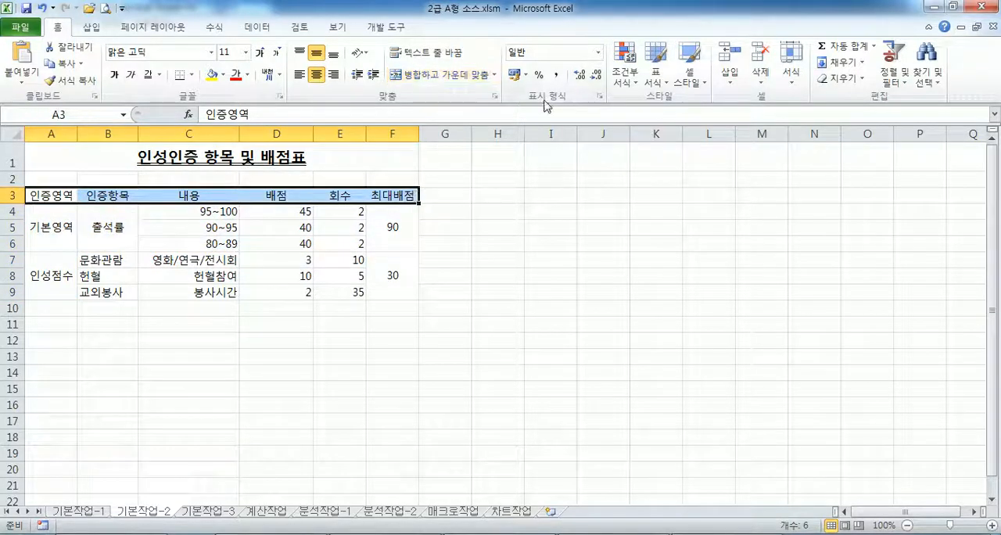
pyautogui.click(691, 81)
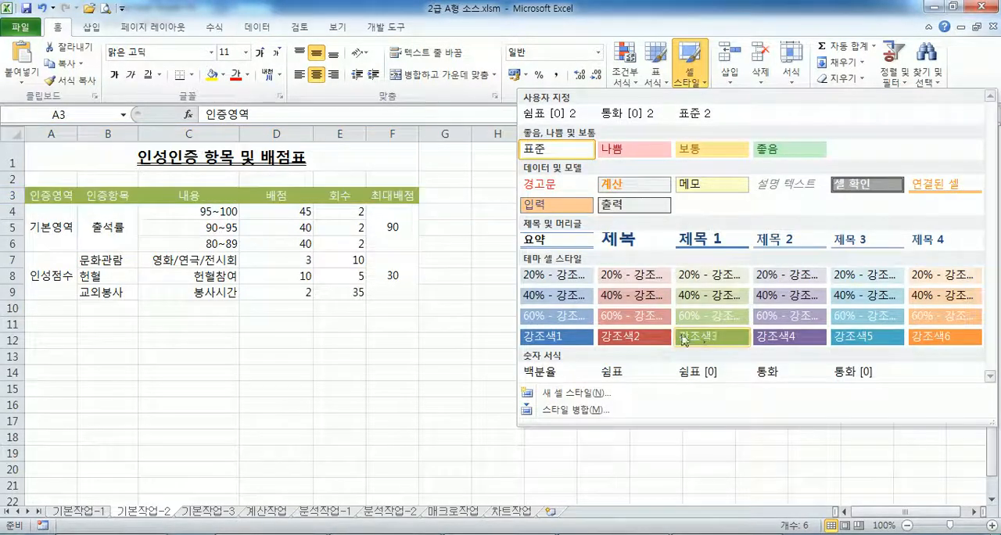
pyautogui.click(868, 337)
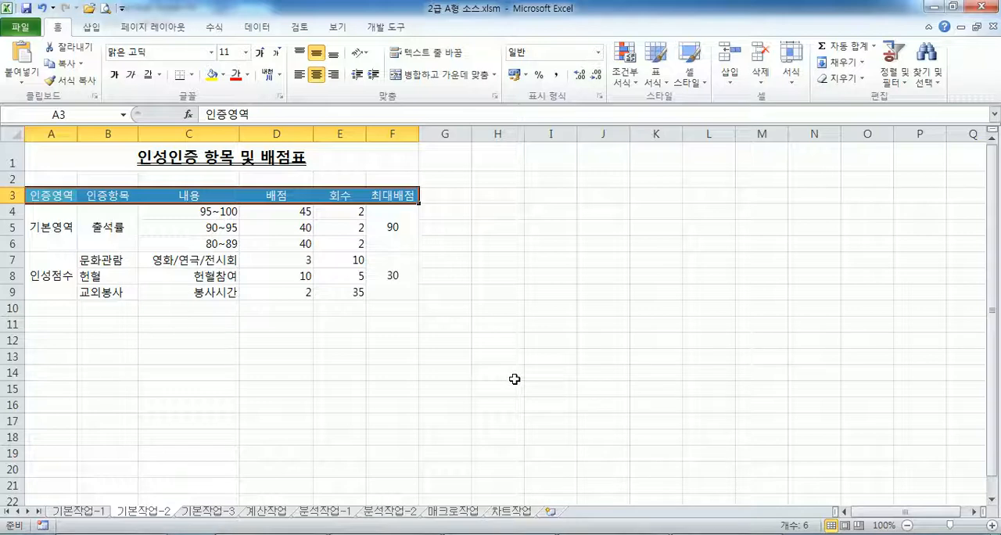
# - Apply the custom number format @"%" to C4:C6
pyautogui.moveTo(204, 210); pyautogui.dragTo(197, 249)
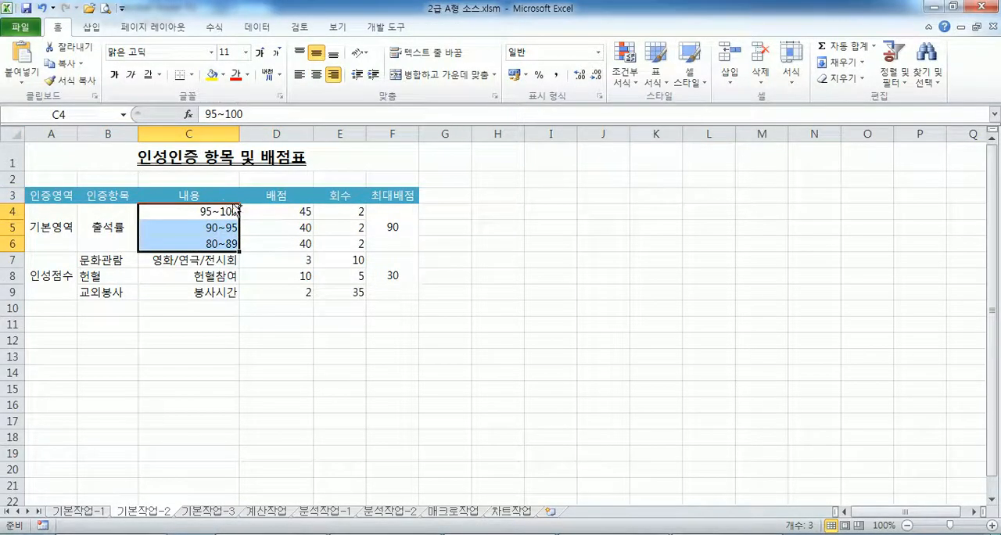
pyautogui.hotkey('ctrl', '1')
pyautogui.click(319, 209)
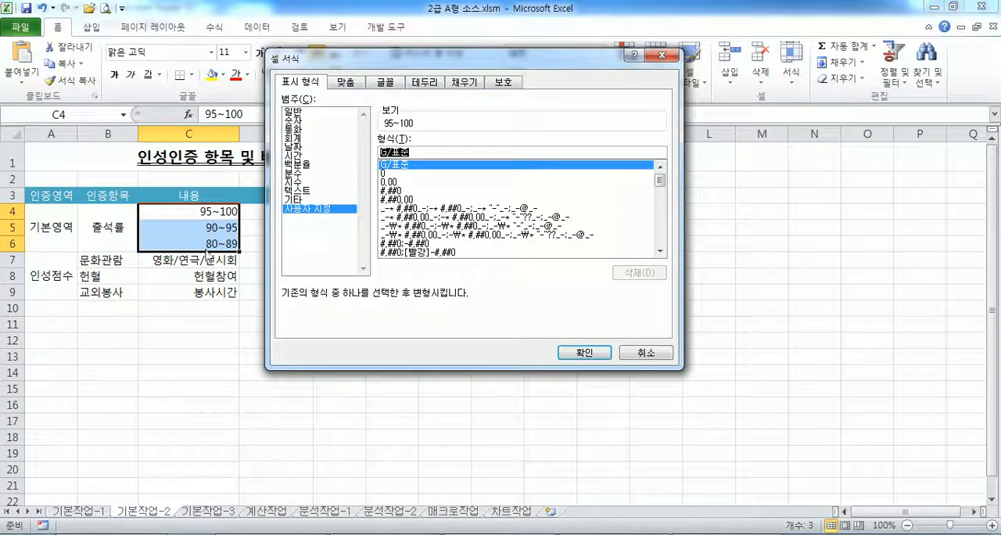
pyautogui.write('@')
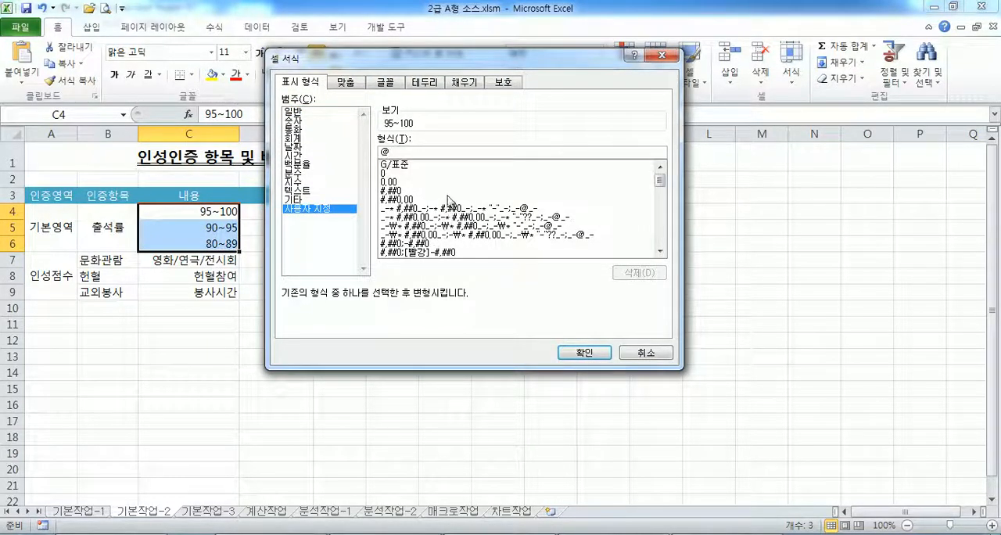
pyautogui.write('"%')
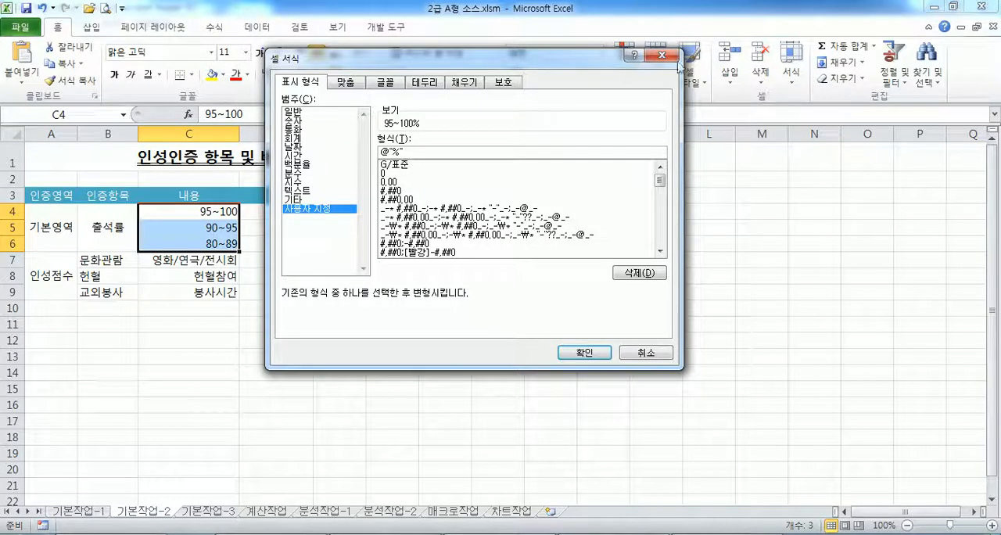
pyautogui.click(583, 352)
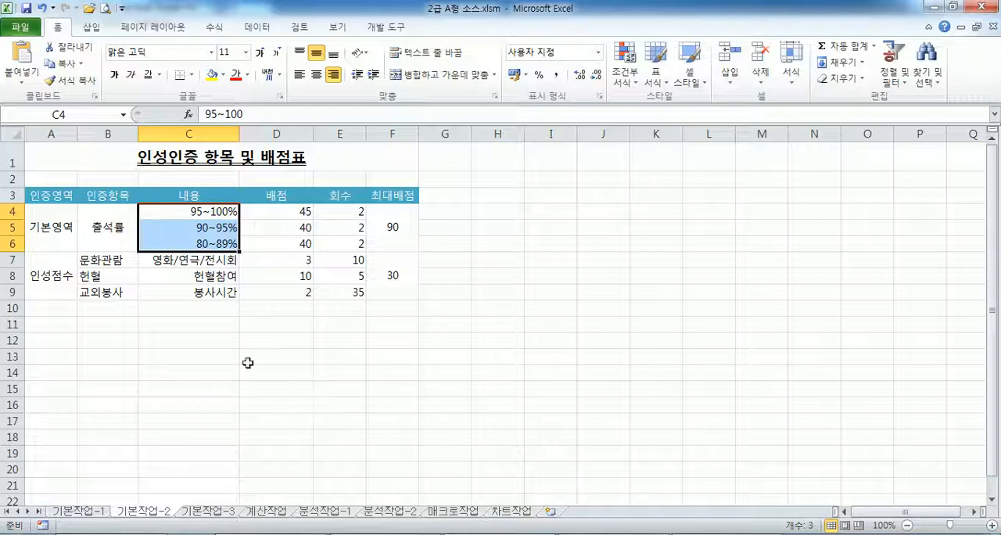
# - Define the name 배점 for D4:D6 and check it by reselecting the range through that name
pyautogui.moveTo(263, 213); pyautogui.dragTo(259, 244)
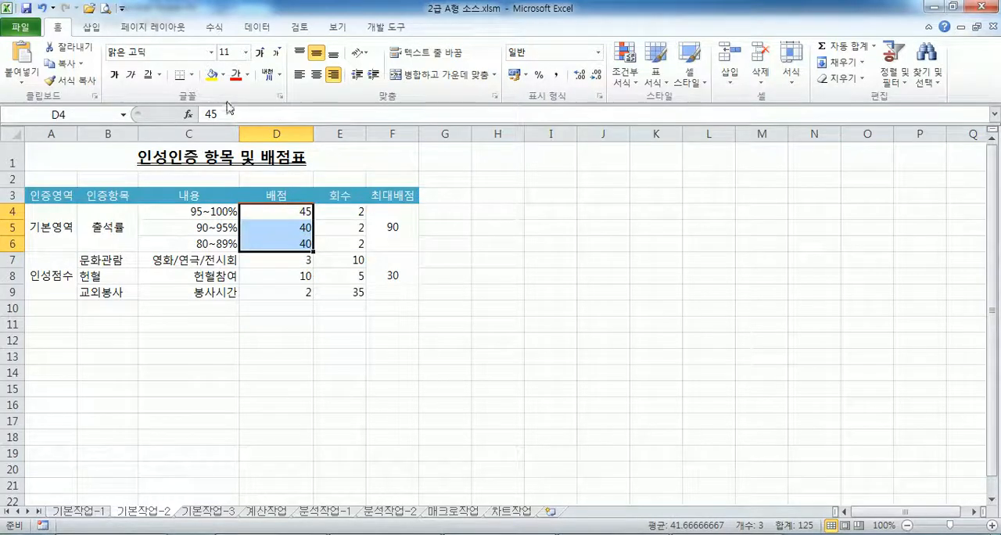
pyautogui.click(82, 111)
pyautogui.write('qo')
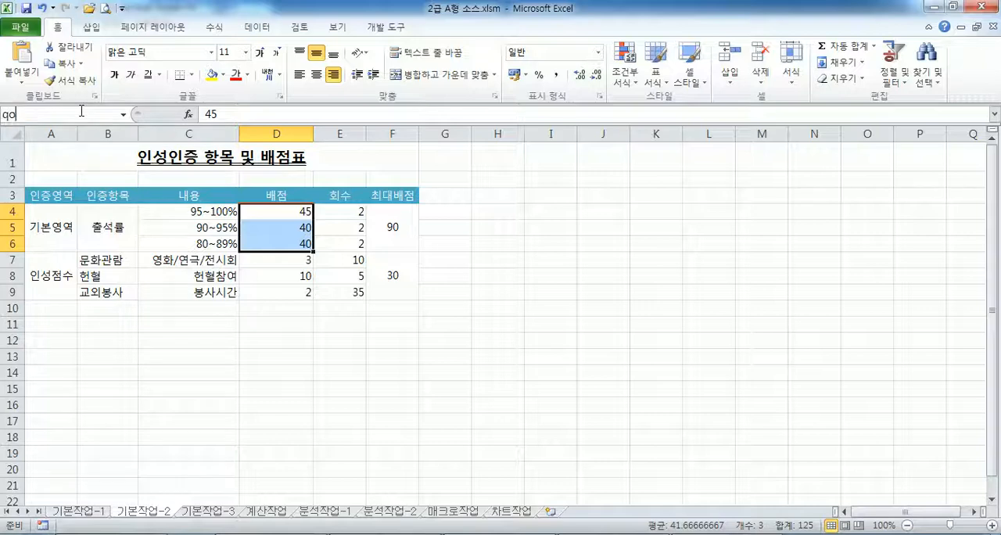
pyautogui.write('wja')
pyautogui.press('Return')
pyautogui.click(124, 117)
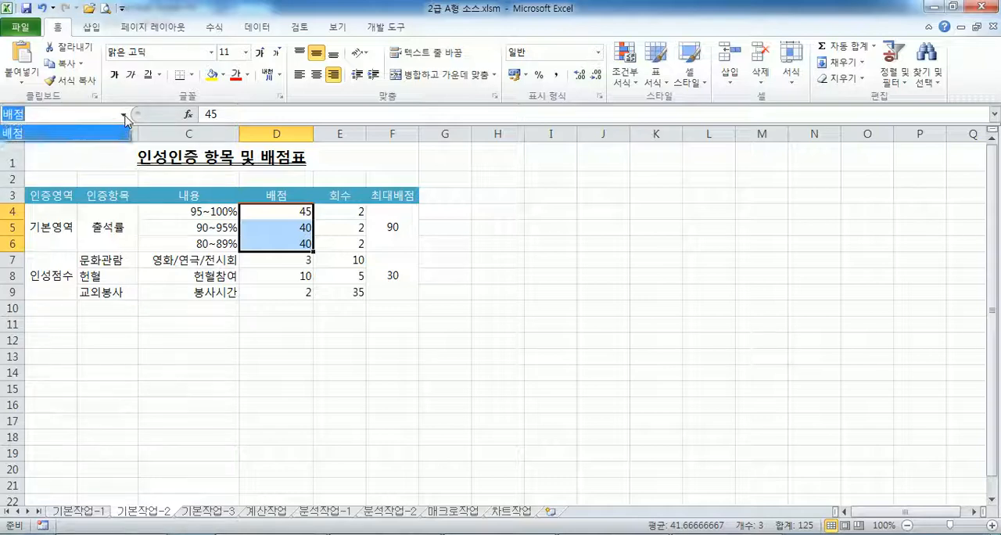
pyautogui.click(79, 137)
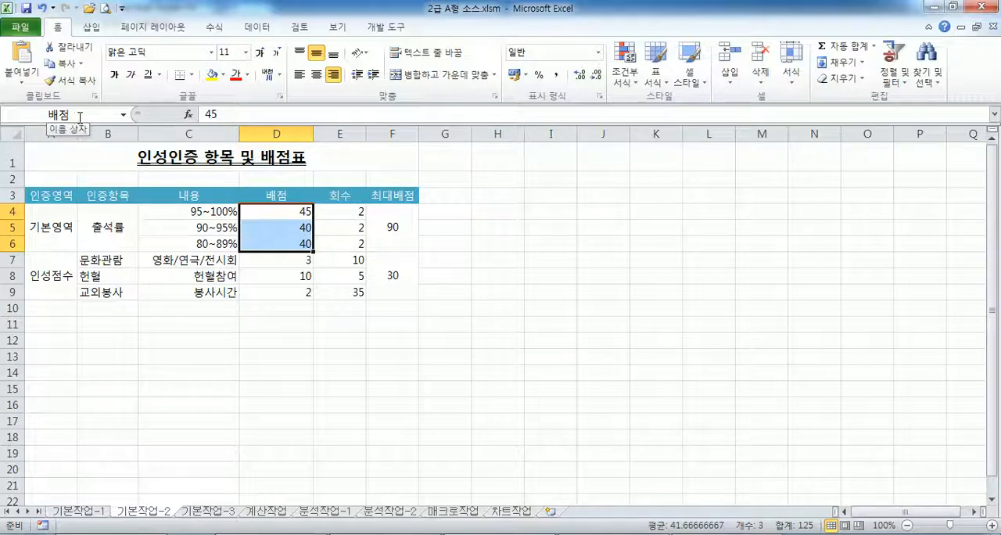
pyautogui.moveTo(270, 212); pyautogui.dragTo(269, 251)
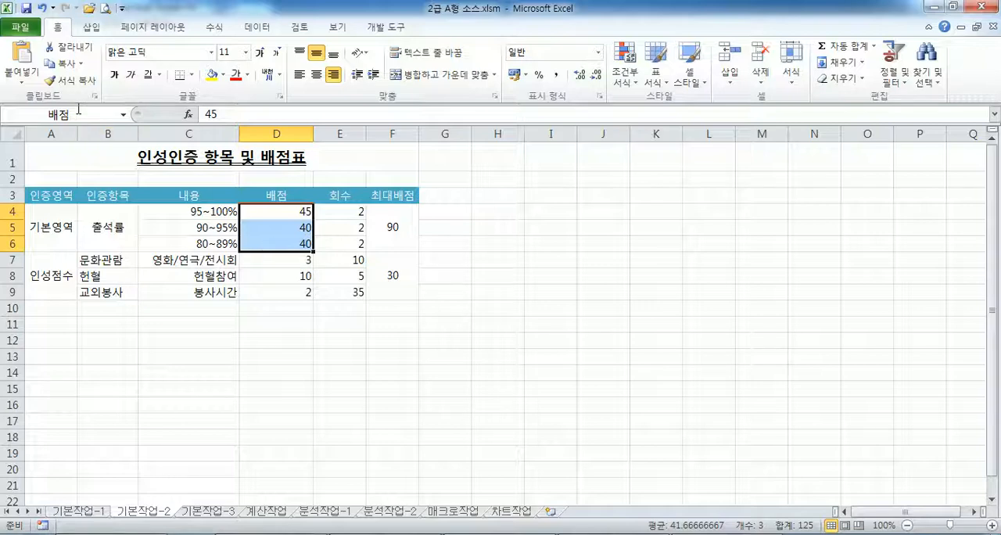
pyautogui.rightClick(284, 211)
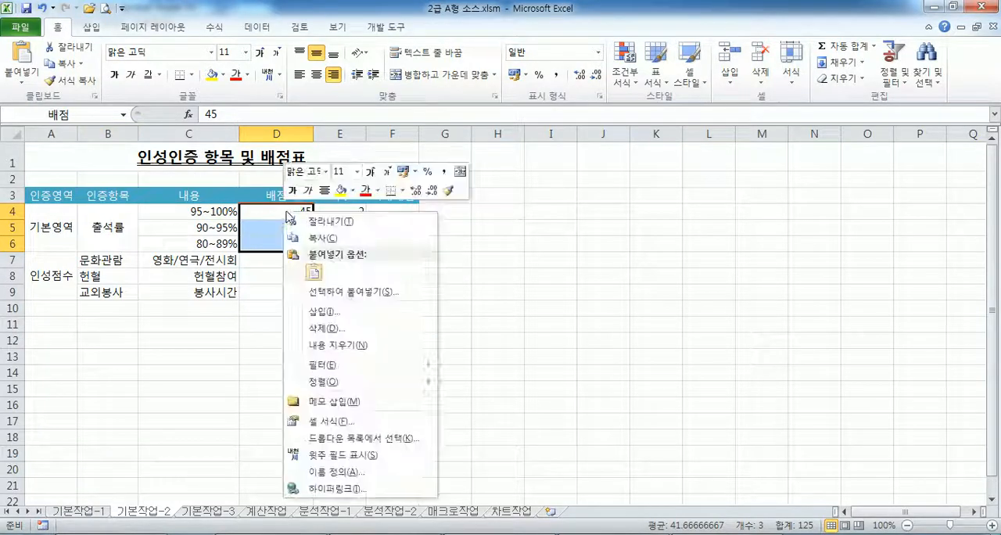
pyautogui.click(358, 474)
pyautogui.moveTo(348, 365); pyautogui.dragTo(686, 153)
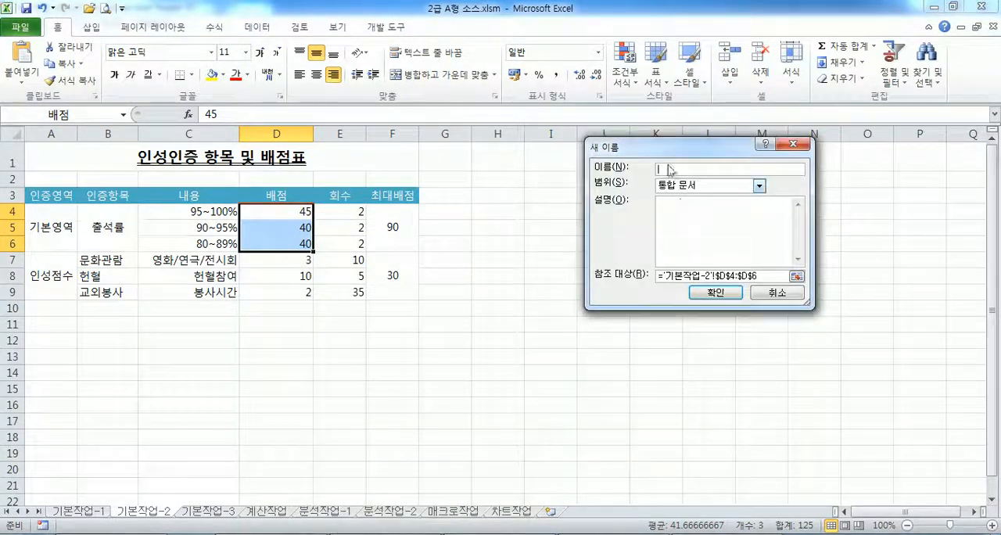
pyautogui.click(775, 293)
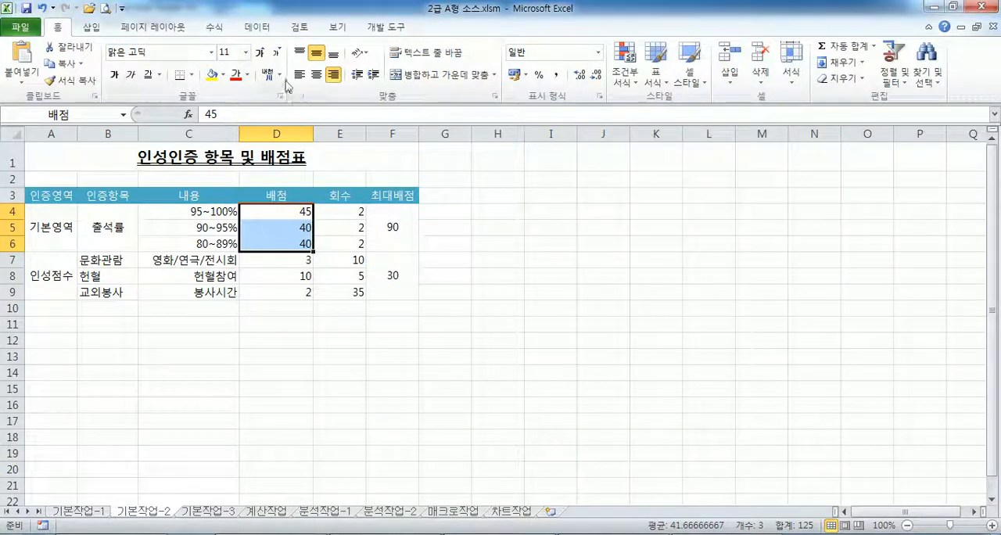
pyautogui.click(220, 29)
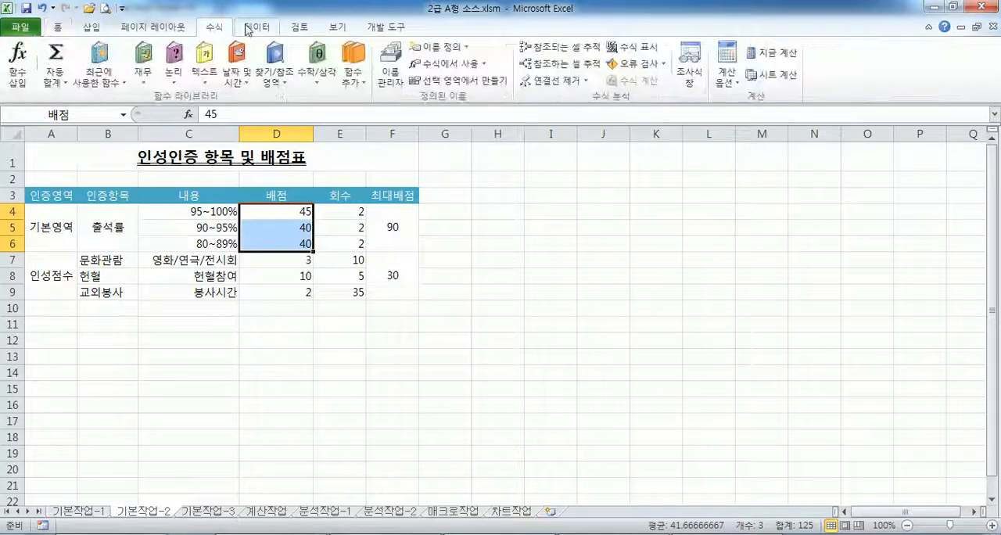
pyautogui.click(443, 49)
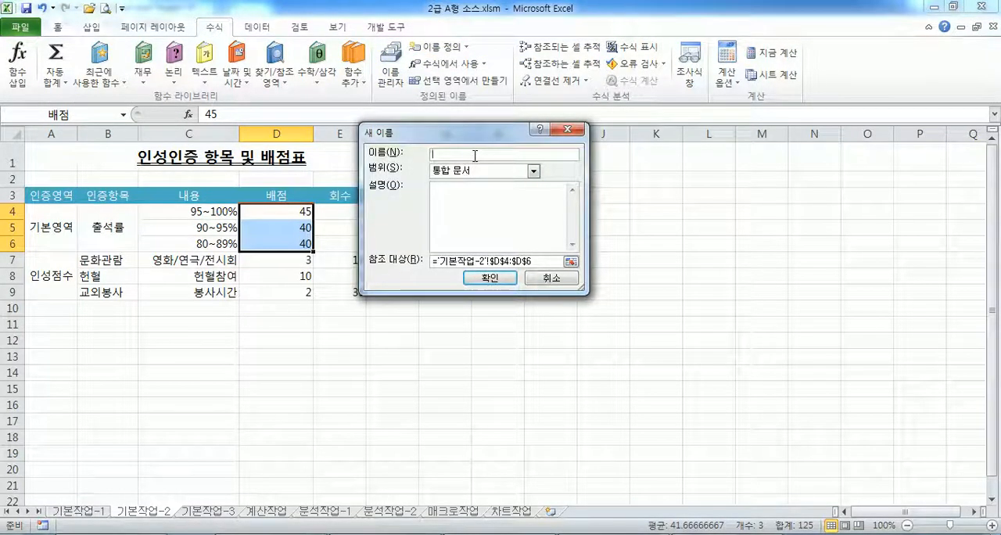
pyautogui.click(552, 279)
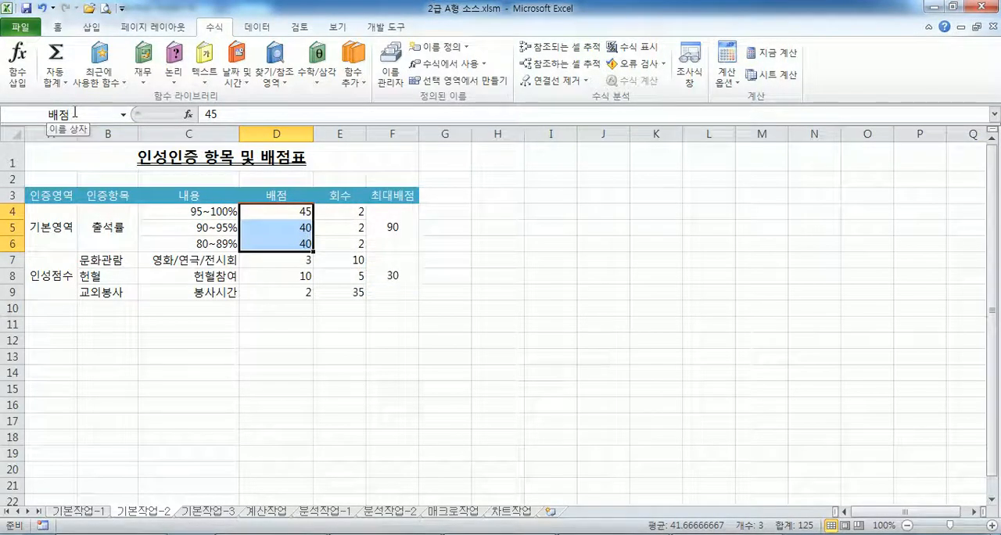
# - Select cell J14, and reselect the named range by entering 배점 as the destination
pyautogui.click(76, 112)
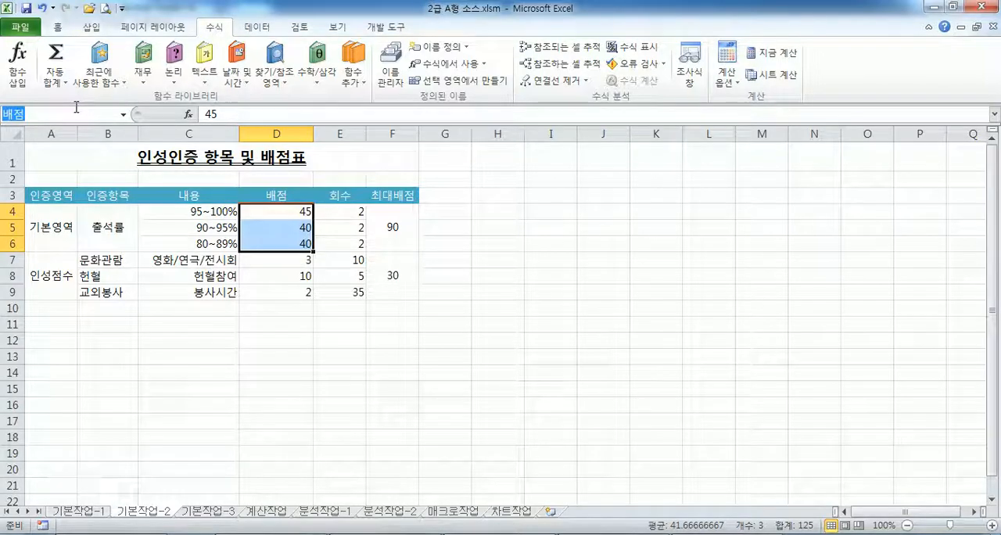
pyautogui.click(588, 369)
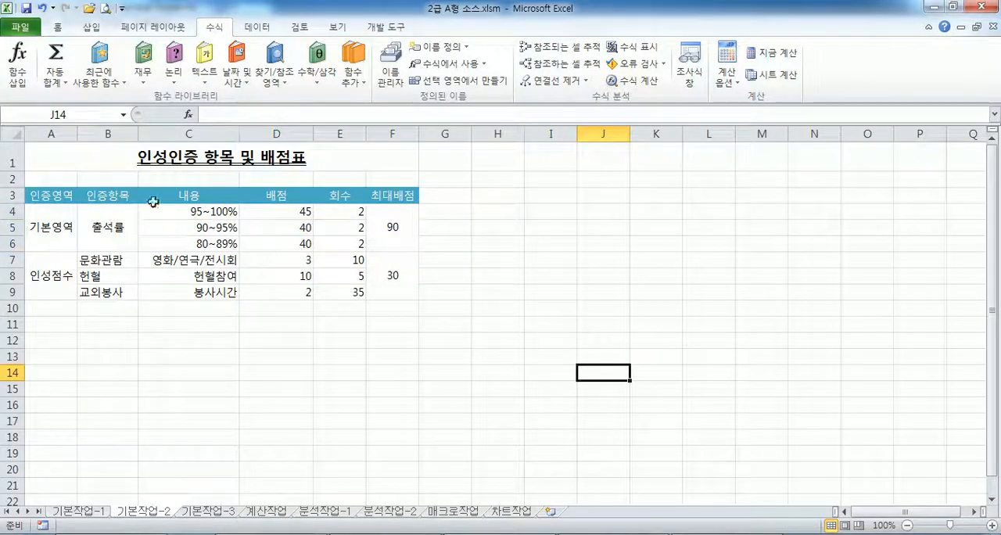
pyautogui.click(102, 115)
pyautogui.write('배점')
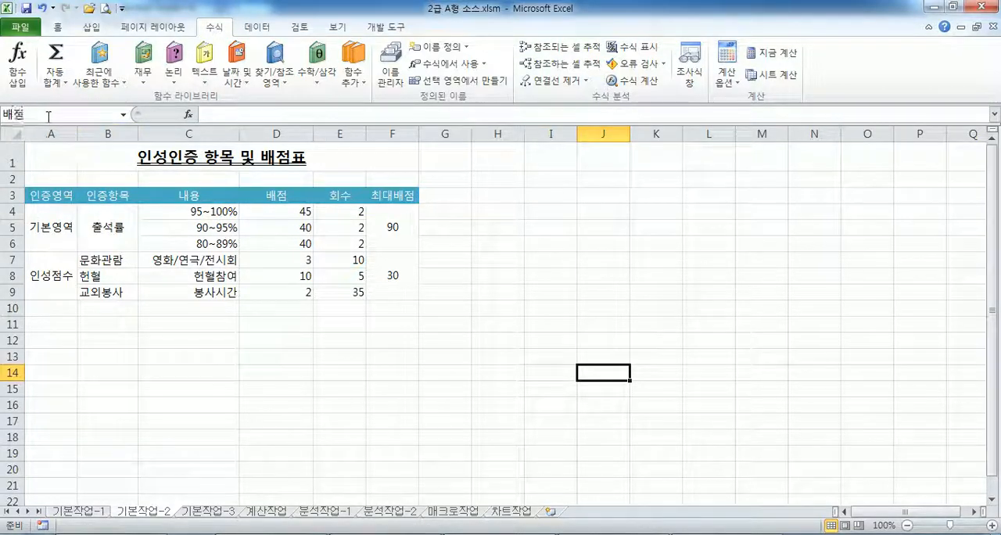
pyautogui.press('Return')
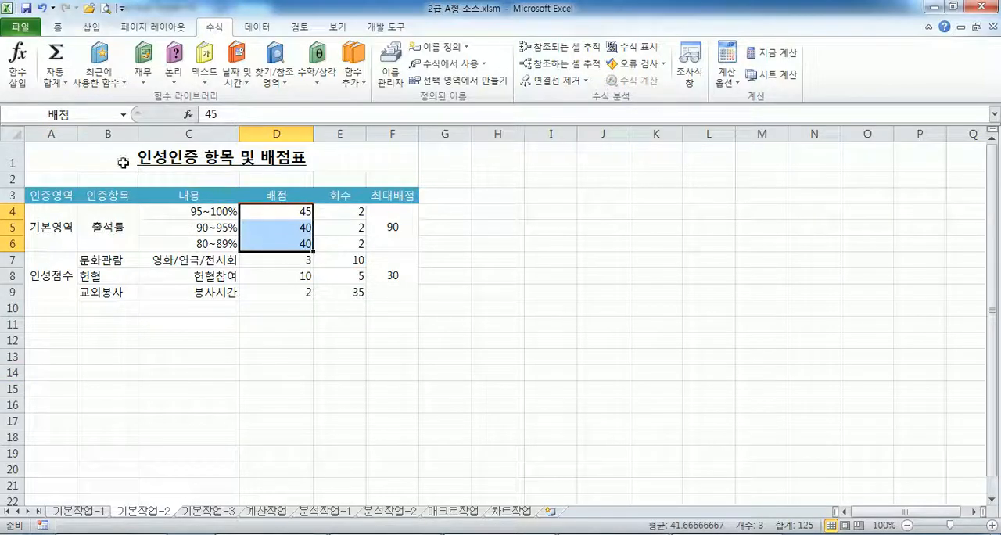
# - Select J3:N10, choose 배점 from the defined names to jump back to its range, and deselect it
pyautogui.click(123, 115)
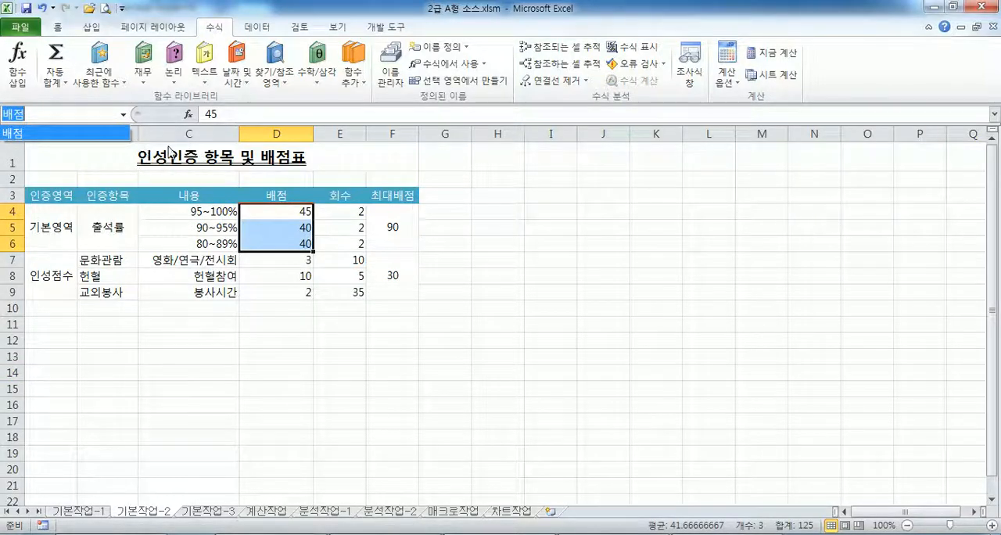
pyautogui.click(583, 197)
pyautogui.moveTo(603, 197); pyautogui.dragTo(799, 304)
pyautogui.click(87, 115)
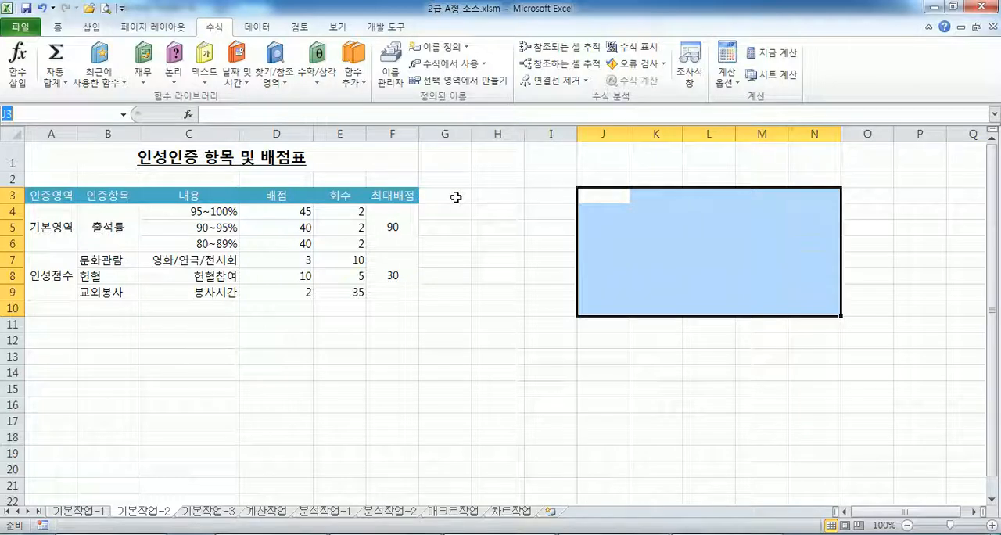
pyautogui.click(123, 115)
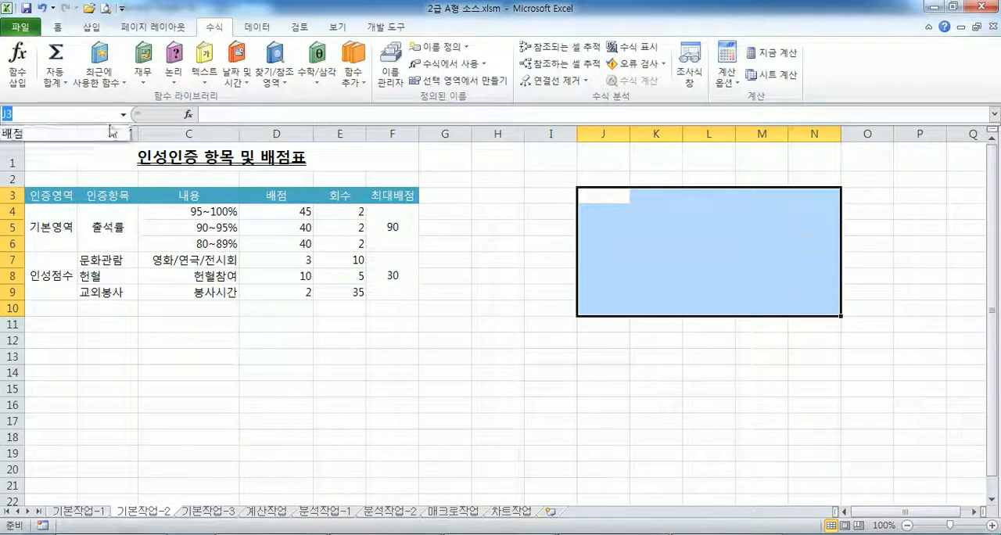
pyautogui.click(93, 136)
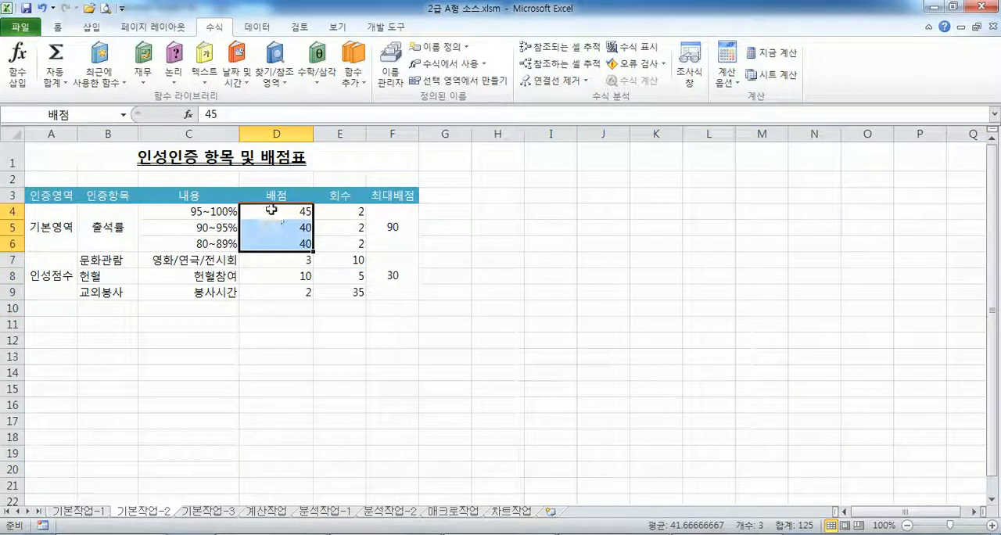
pyautogui.click(509, 294)
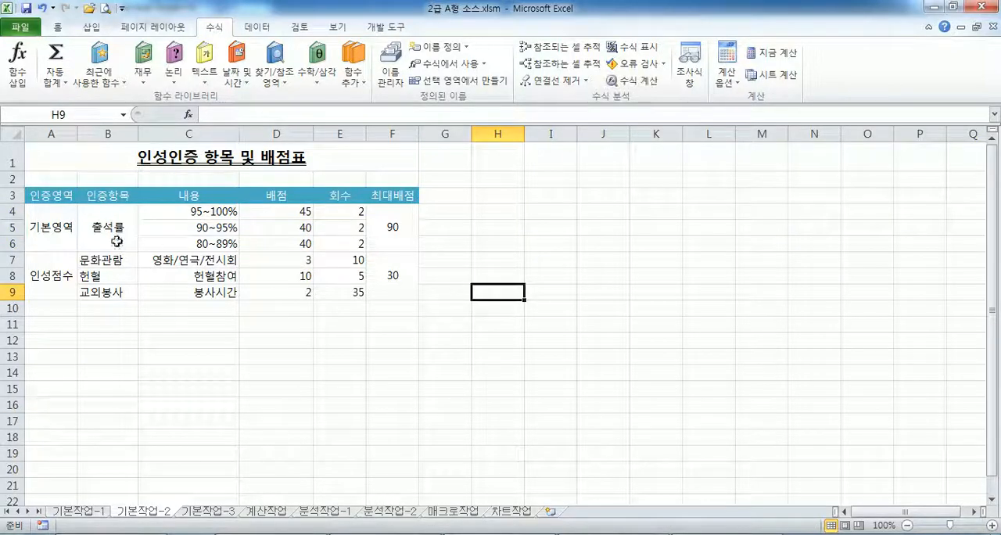
# - Apply 모든 테두리 and then 굵은 상자 테두리 to the table A3:F9
pyautogui.moveTo(23, 202); pyautogui.dragTo(391, 289)
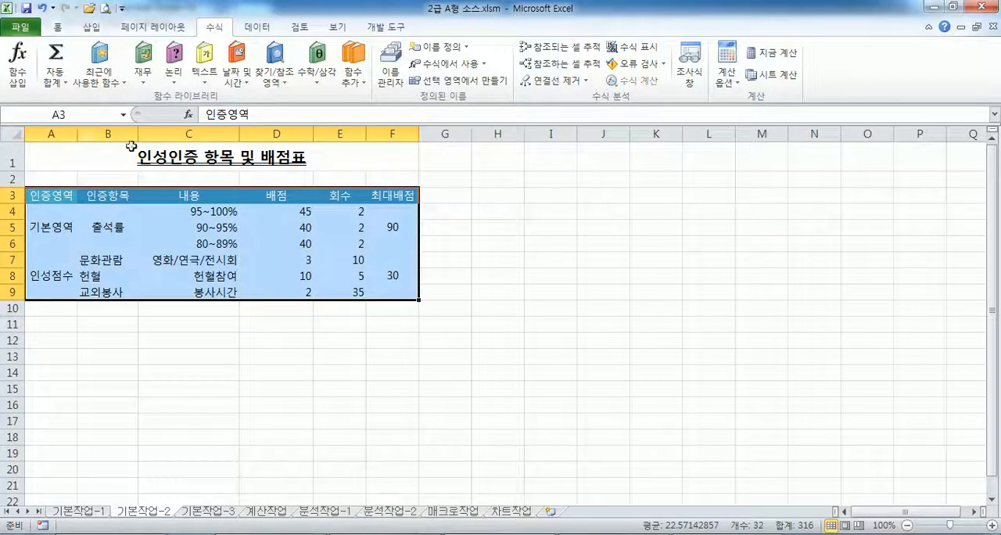
pyautogui.click(57, 27)
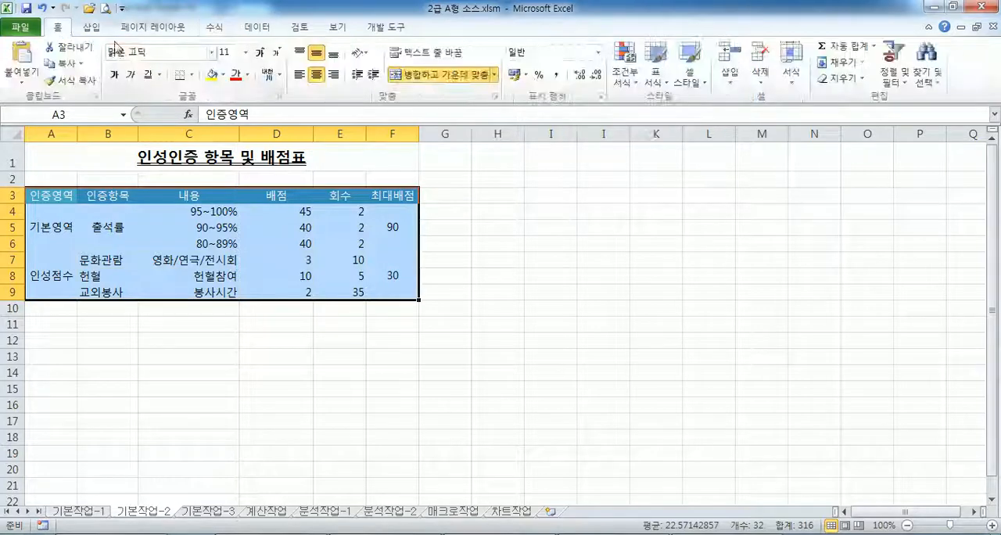
pyautogui.click(192, 75)
pyautogui.click(225, 197)
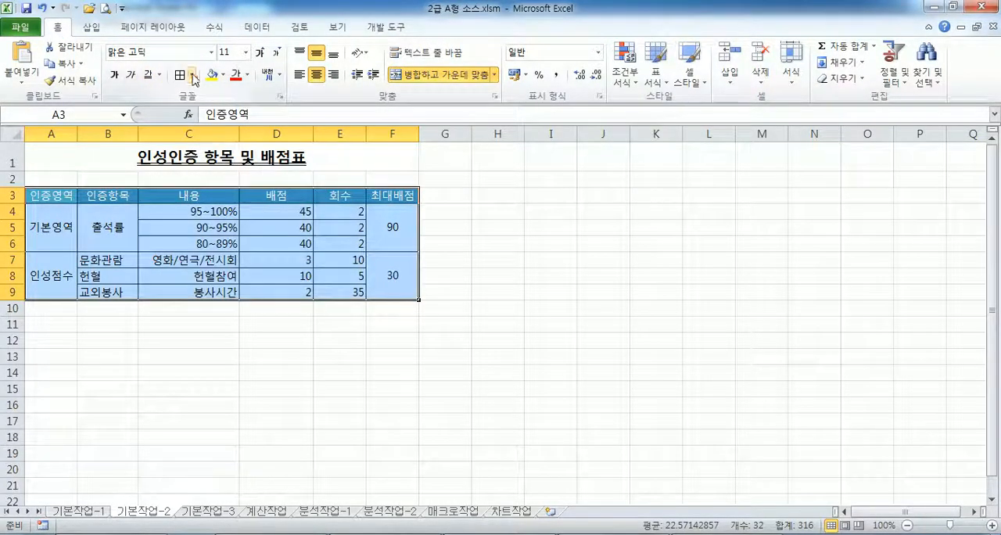
pyautogui.click(192, 76)
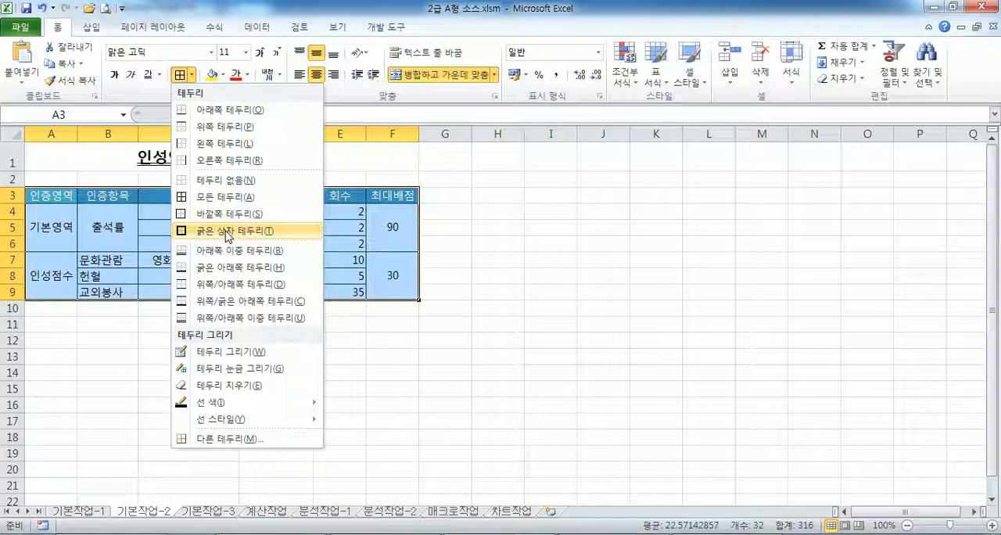
pyautogui.click(226, 232)
pyautogui.click(551, 341)
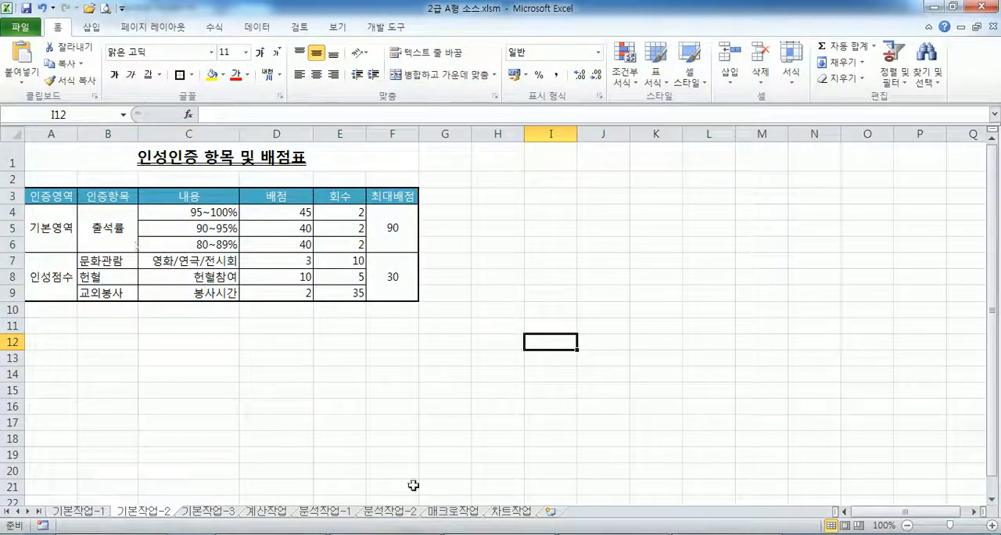
# - Read task 3 in the exam PDF in Adobe Acrobat Reader and open the 기본작업-3 sheet in Excel
pyautogui.click(398, 534)
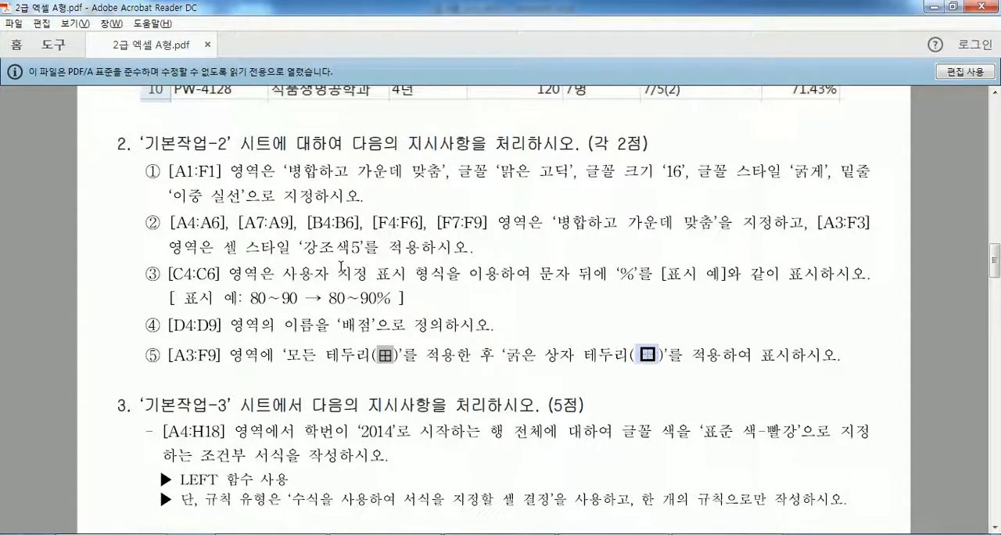
pyautogui.scroll(-5, 341, 268)
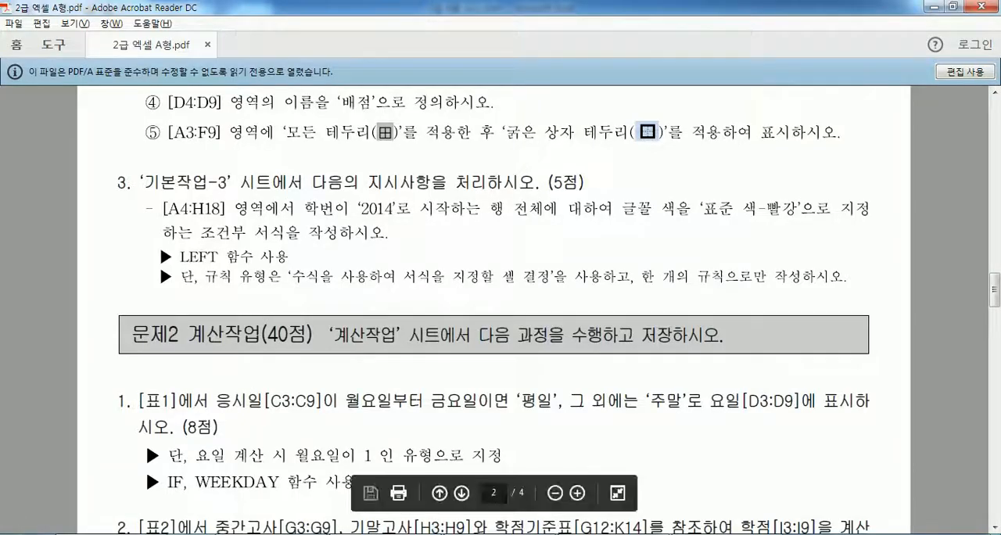
pyautogui.hotkey('alt', 'Tab')
pyautogui.click(207, 511)
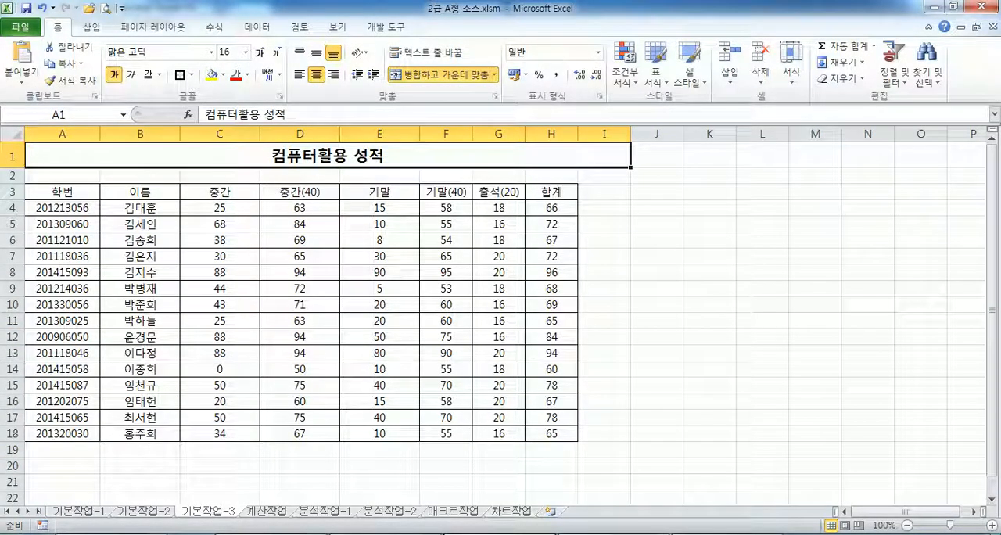
pyautogui.hotkey('alt', 'Tab')
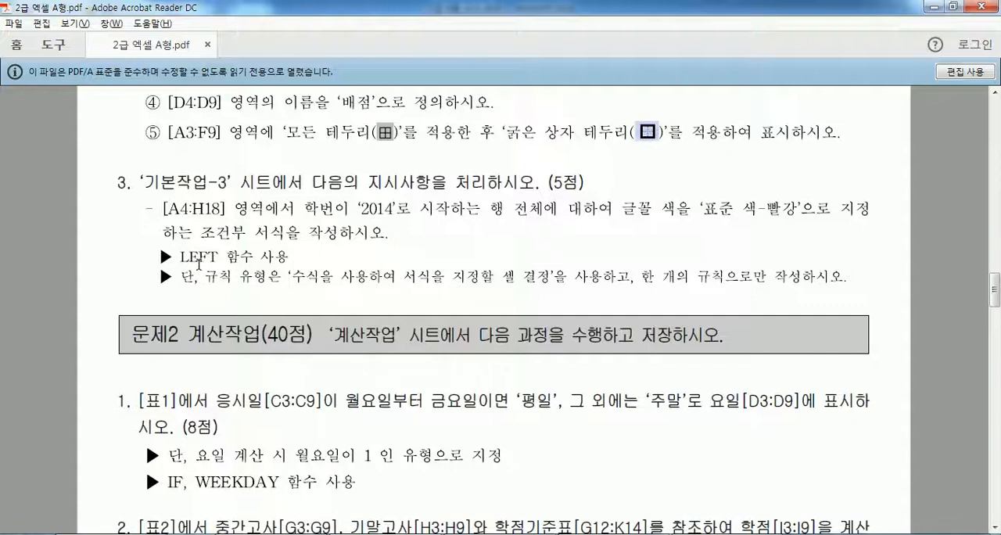
pyautogui.moveTo(615, 534)
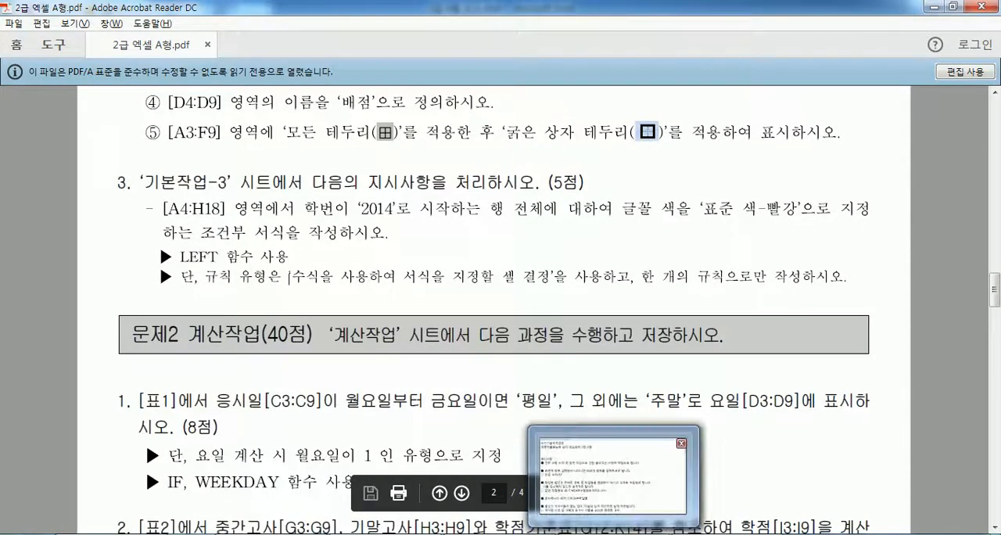
pyautogui.click(615, 478)
# - Start a new conditional formatting rule for A4:H18 with the type 수식을 사용하여 서식을 지정할 셀 결정
pyautogui.moveTo(63, 208); pyautogui.dragTo(540, 432)
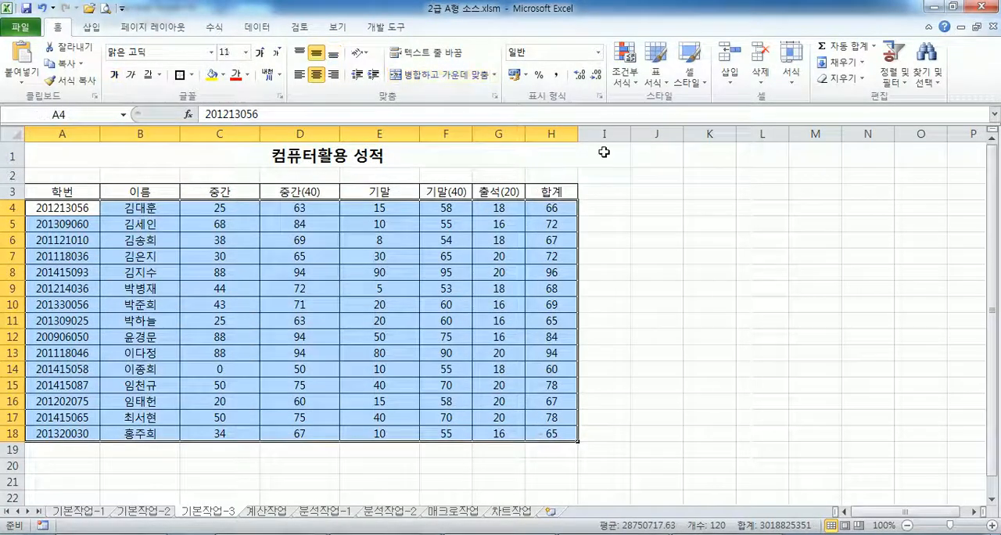
pyautogui.click(631, 78)
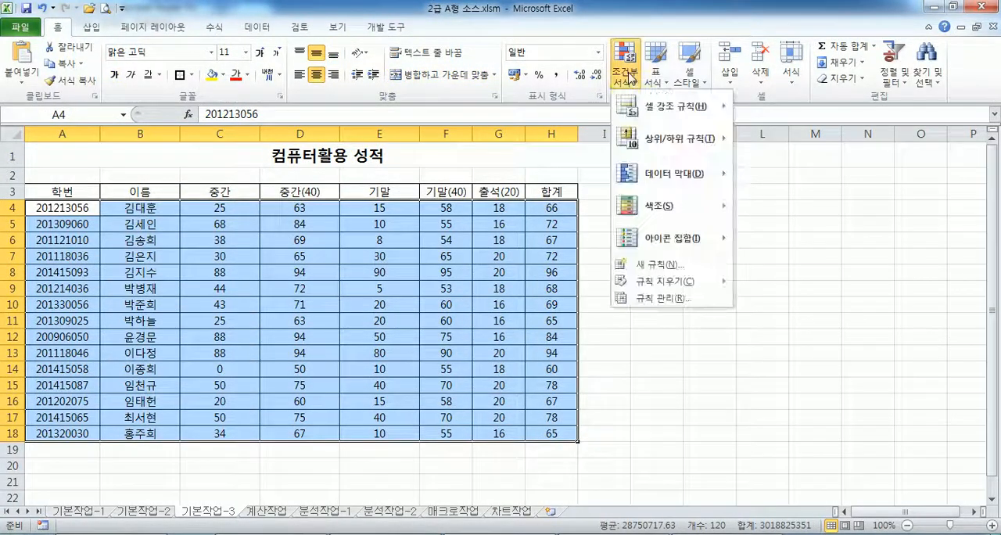
pyautogui.click(675, 266)
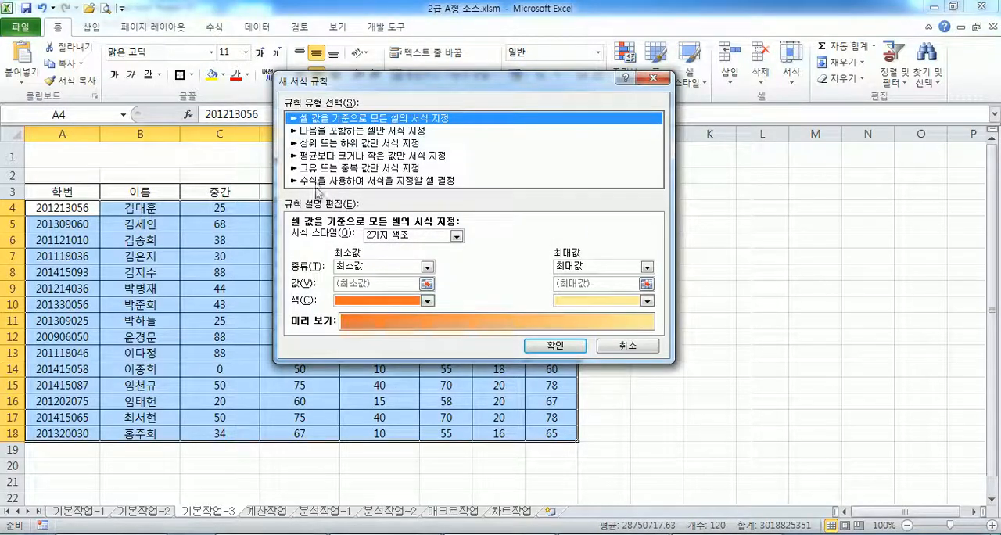
pyautogui.click(316, 182)
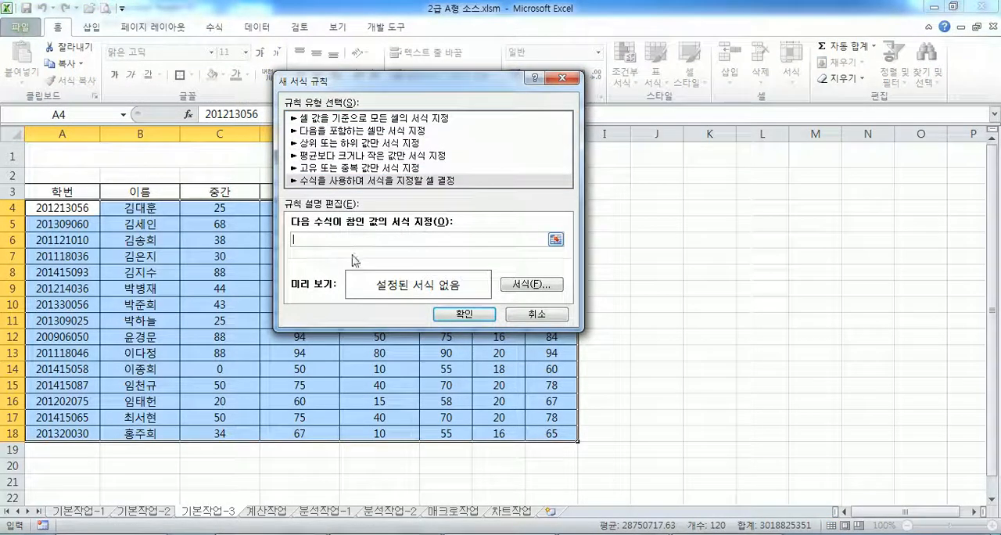
# - Enter the rule formula =left($A4,4)="2014" with only column A locked in the reference
pyautogui.write('ㅋ')
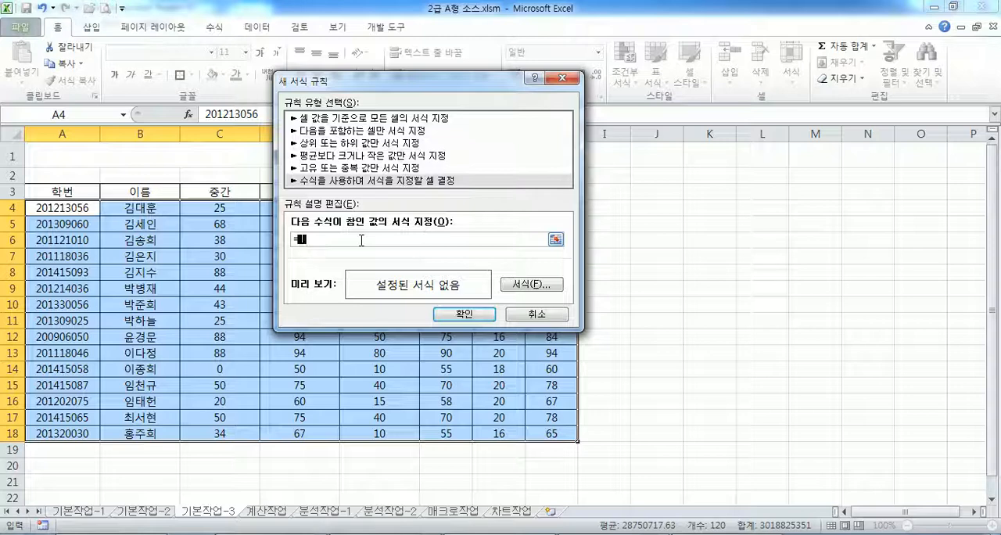
pyautogui.write('left(')
pyautogui.click(61, 209)
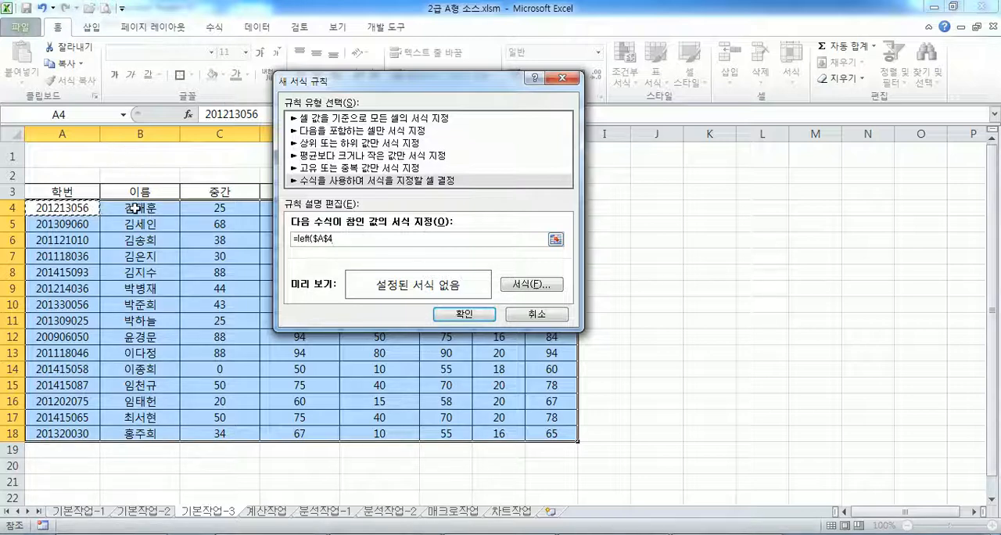
pyautogui.press('F4')
pyautogui.press('F4')
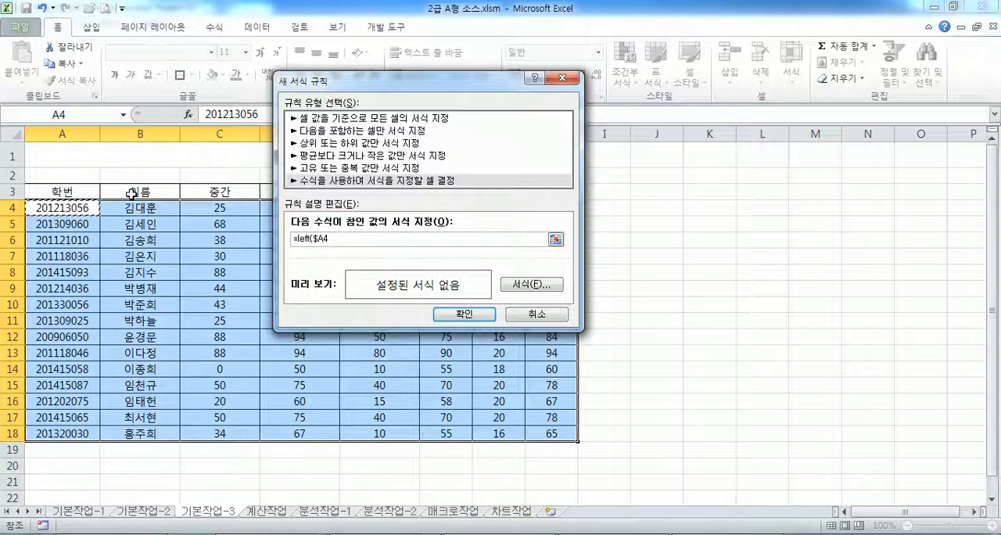
pyautogui.write(',4')
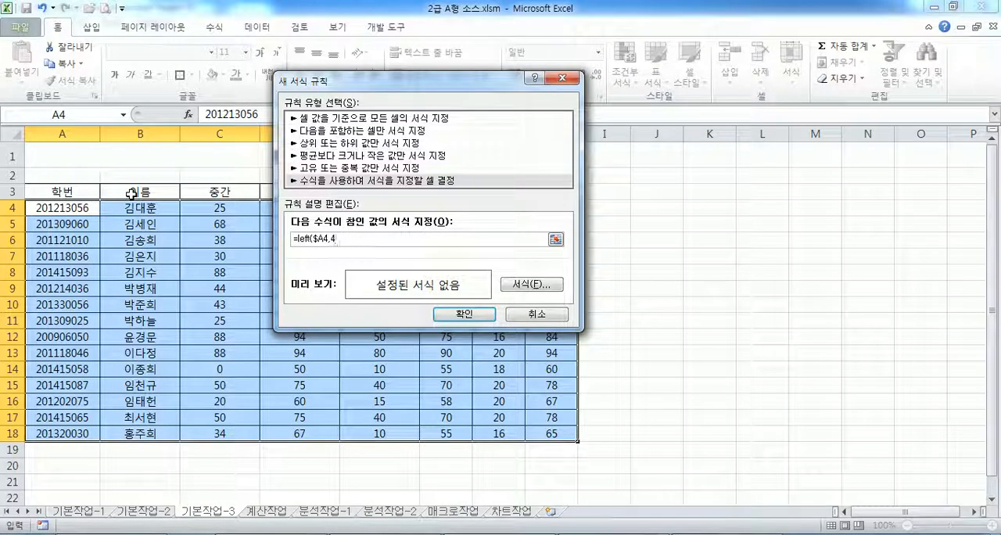
pyautogui.write(')="201')
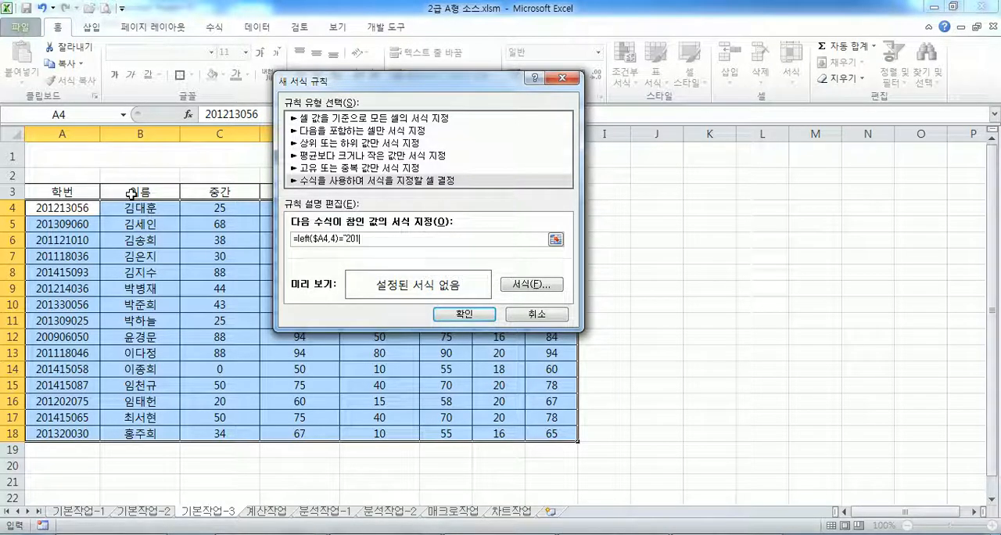
pyautogui.write('4"')
# - Recheck the task in the exam PDF, set the rule's font color to standard red (표준 색-빨강), and apply the rule
pyautogui.hotkey('alt', 'f')
pyautogui.hotkey('alt', 'Tab')
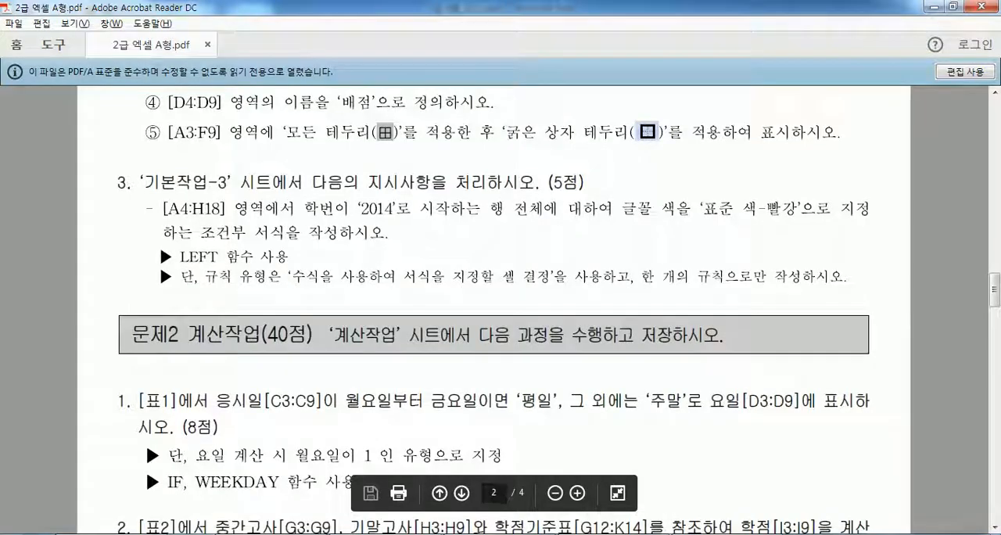
pyautogui.hotkey('alt', 'Tab')
pyautogui.click(520, 288)
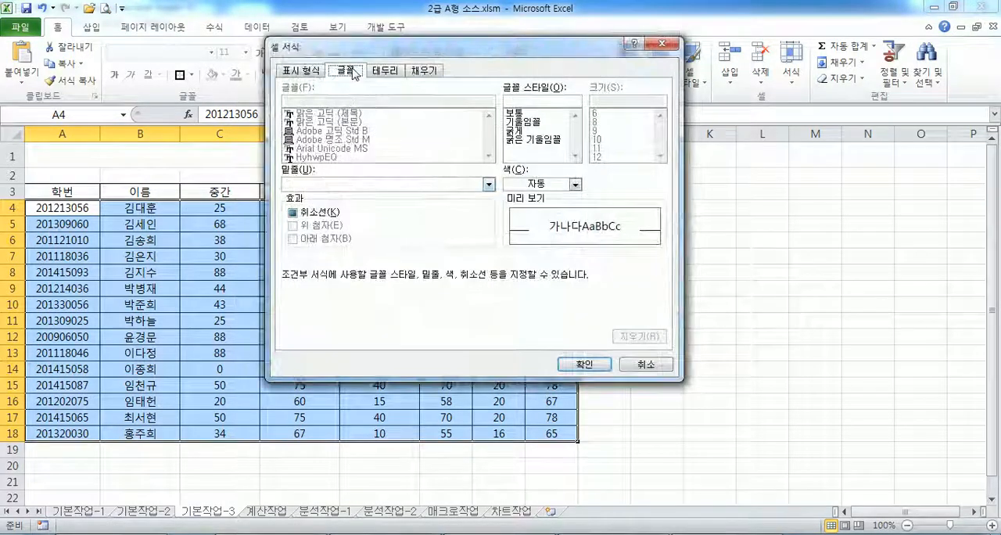
pyautogui.click(521, 184)
pyautogui.click(522, 311)
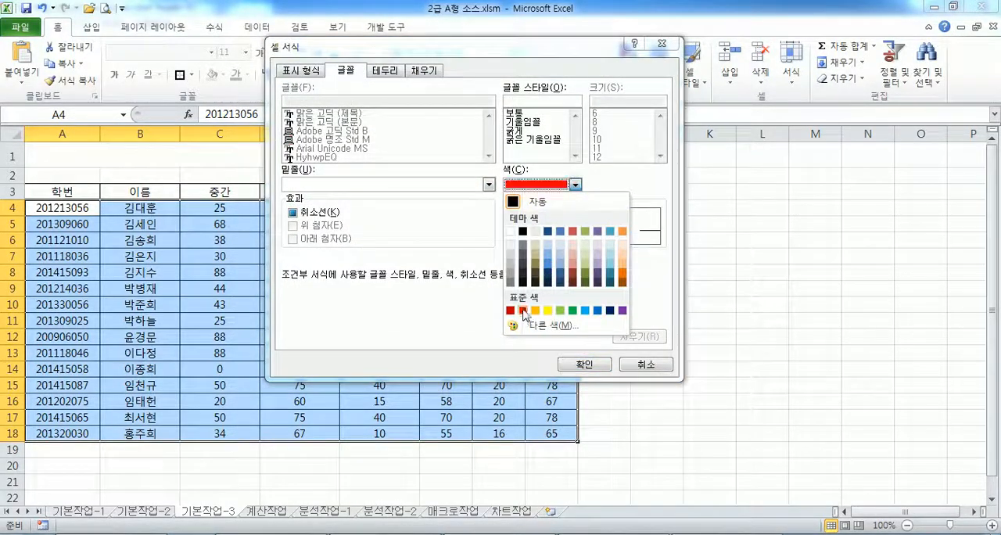
pyautogui.click(584, 365)
pyautogui.click(465, 313)
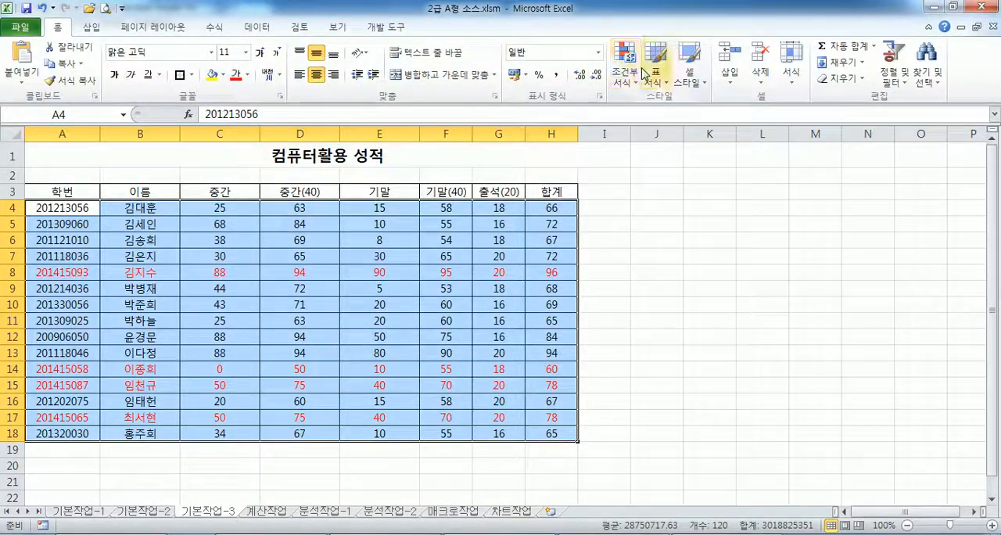
# - Open the A4:H18 conditional formatting rule for editing to copy its LEFT formula, and leave the rule unchanged
pyautogui.click(625, 64)
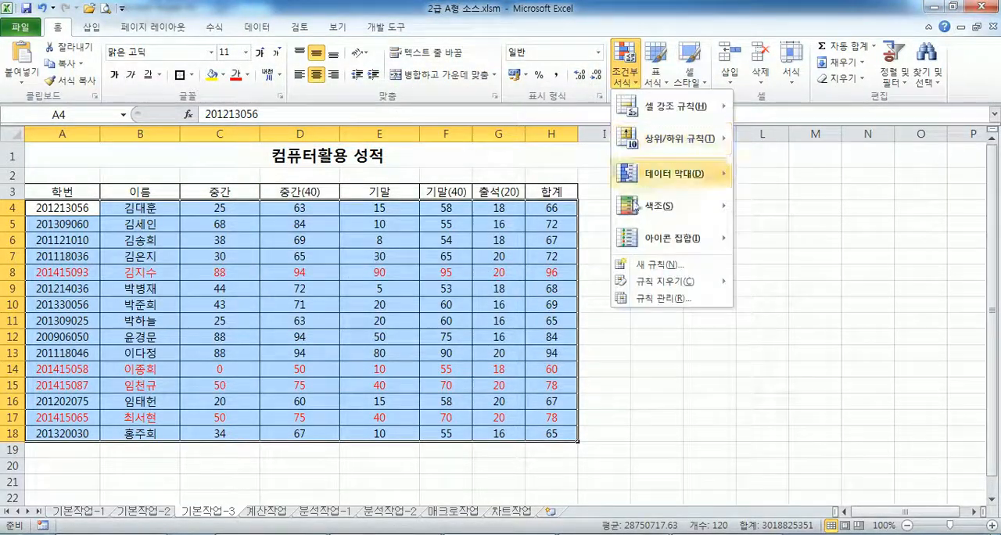
pyautogui.click(655, 298)
pyautogui.doubleClick(286, 185)
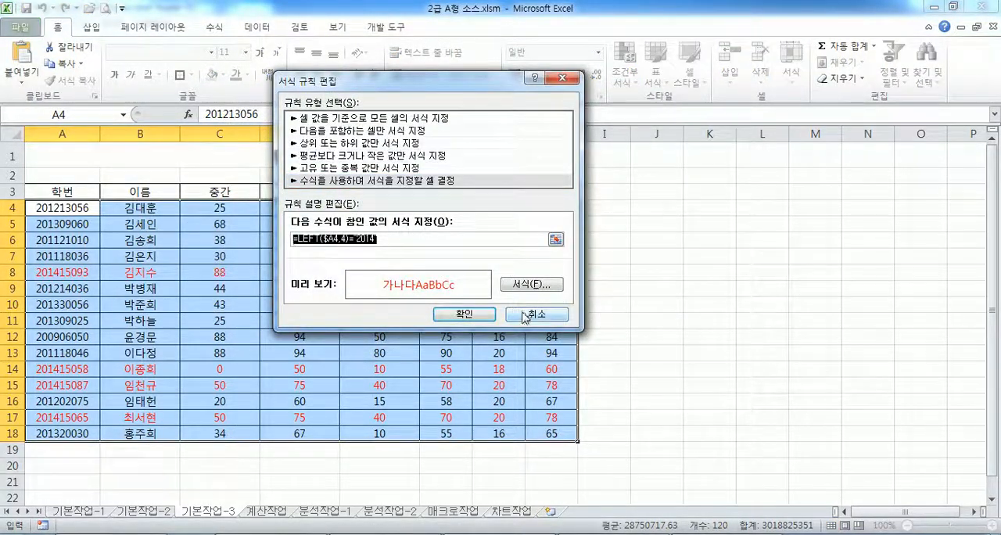
pyautogui.click(526, 314)
pyautogui.click(555, 295)
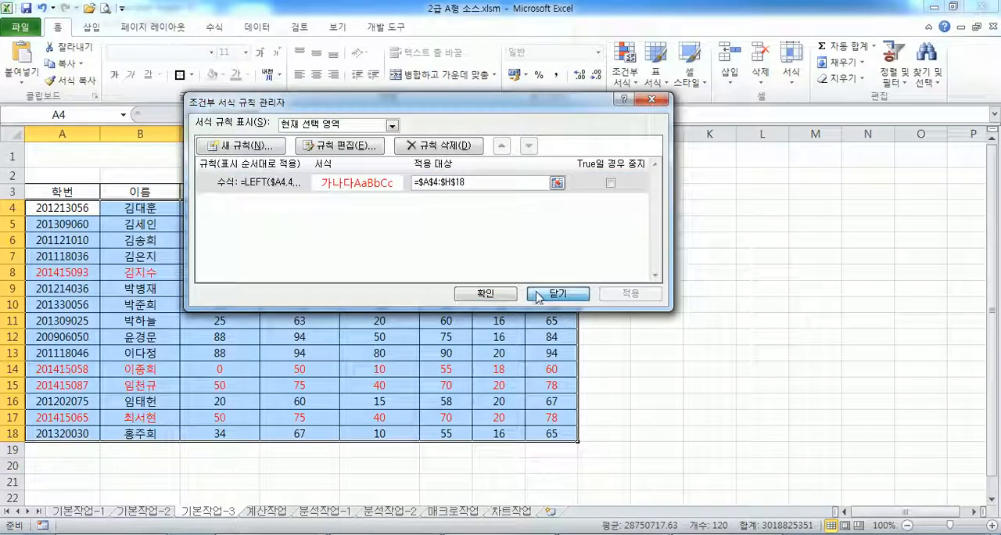
# - Switch to the exam text in Notepad and paste =LEFT($A4,4)="2014" below task 3, separated by a blank line
pyautogui.hotkey('alt', 'Tab')
pyautogui.scroll(-15, 342, 341)
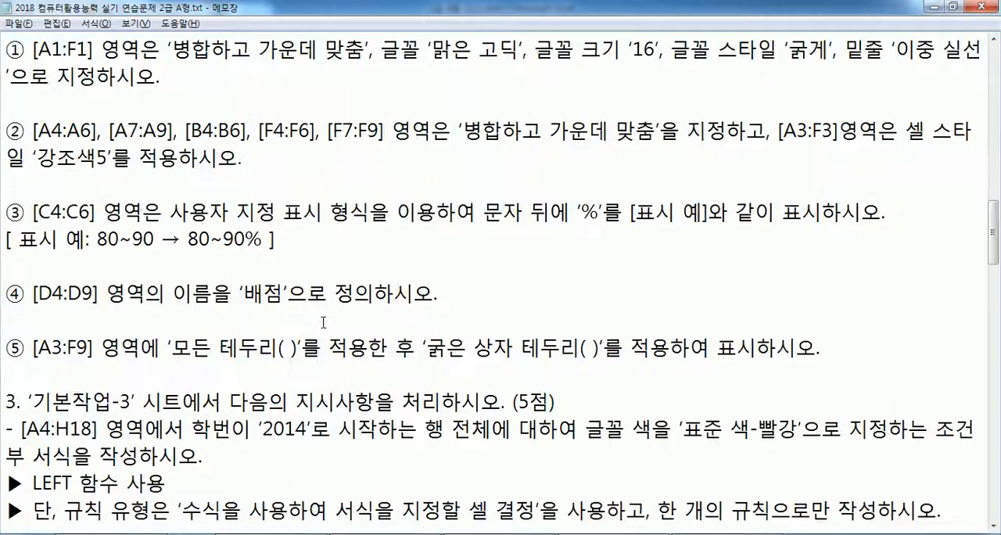
pyautogui.scroll(3, 106, 174)
pyautogui.scroll(-7, 107, 174)
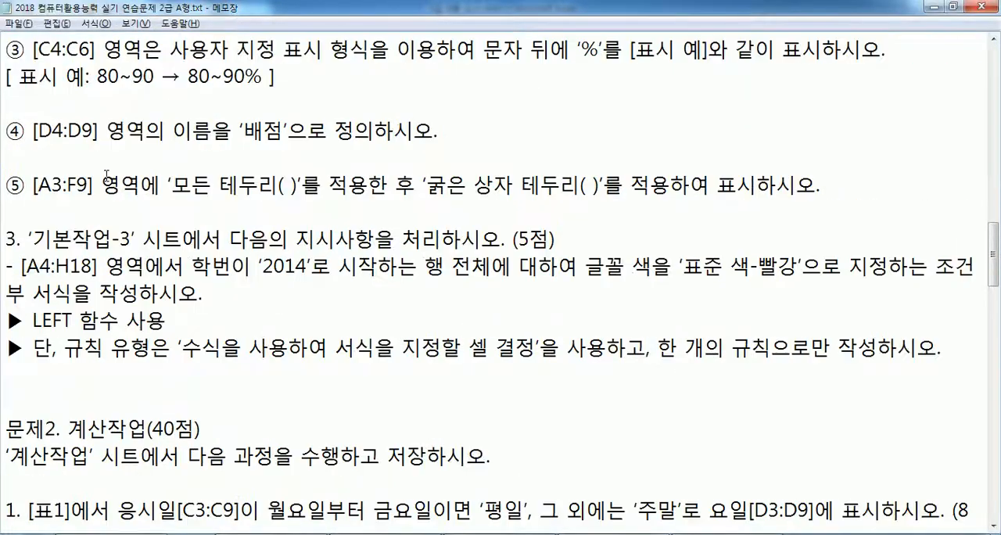
pyautogui.click(99, 208)
pyautogui.hotkey('ctrl', 'v')
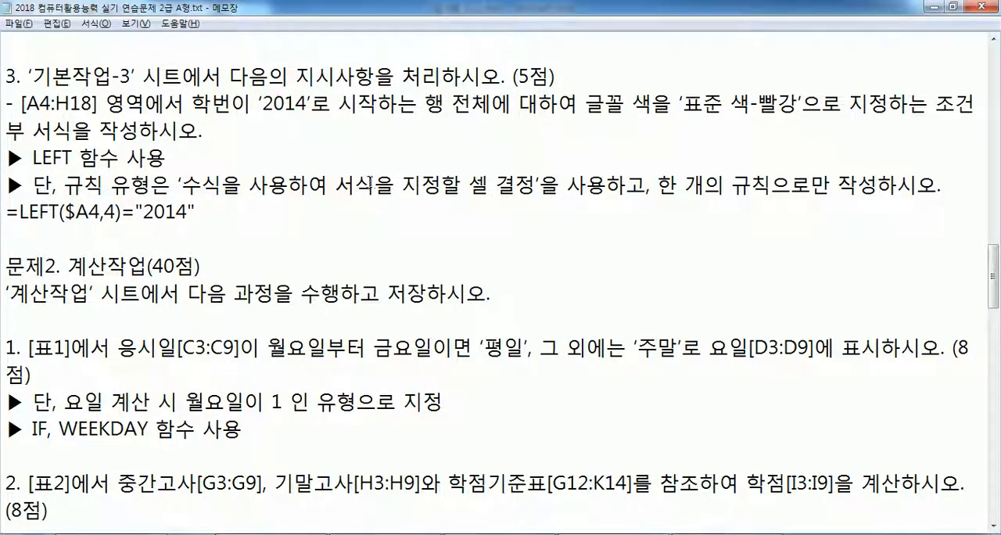
pyautogui.click(7, 211)
pyautogui.press('Return')
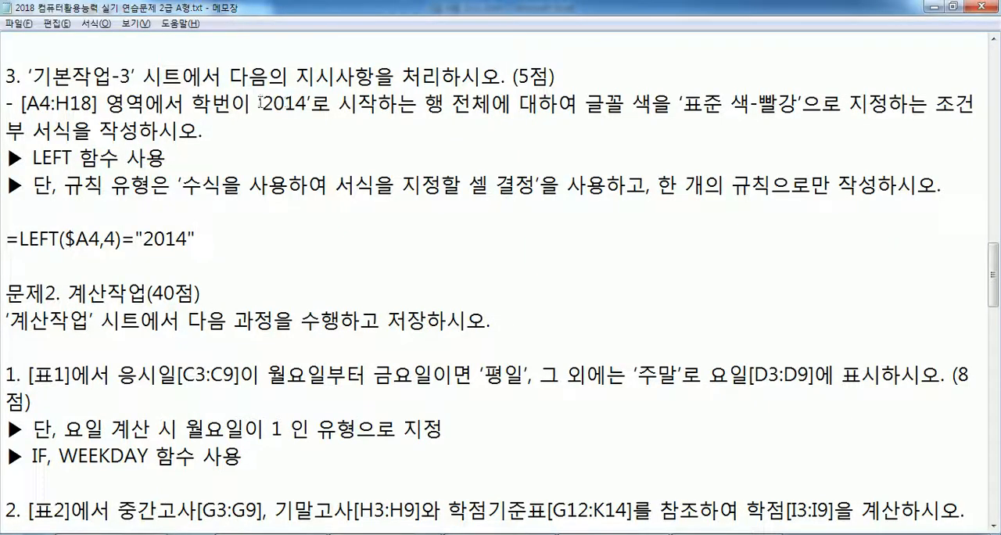
# - Compare the phrase '2014'로 시작하는 in task 3 with the parts of the pasted LEFT formula
pyautogui.moveTo(260, 102); pyautogui.dragTo(420, 102)
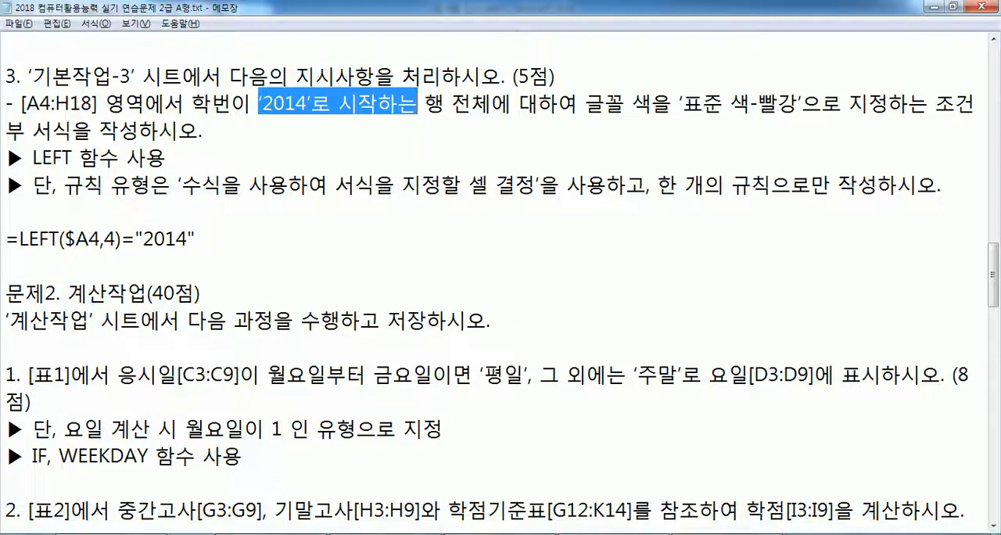
pyautogui.click(273, 100)
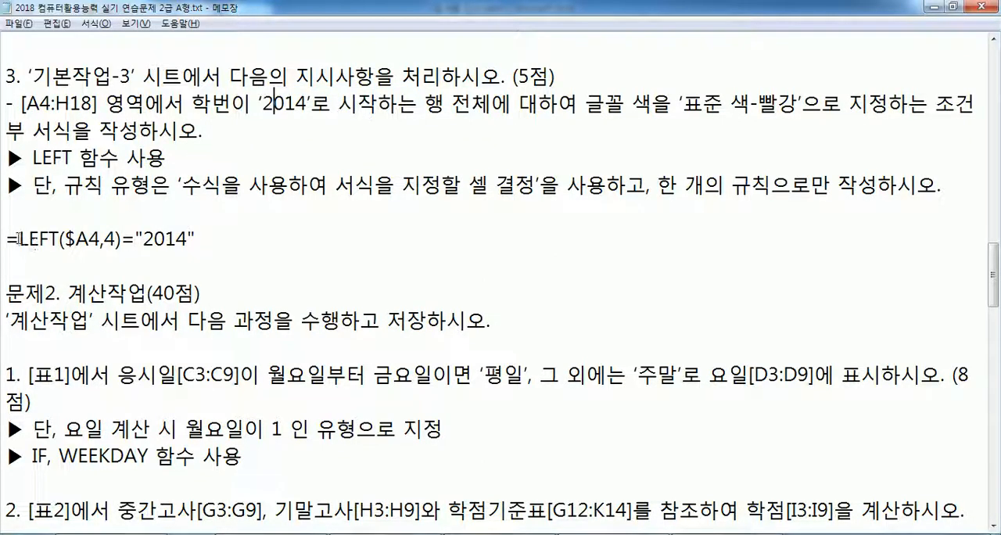
pyautogui.moveTo(20, 239); pyautogui.dragTo(196, 239)
pyautogui.click(94, 241)
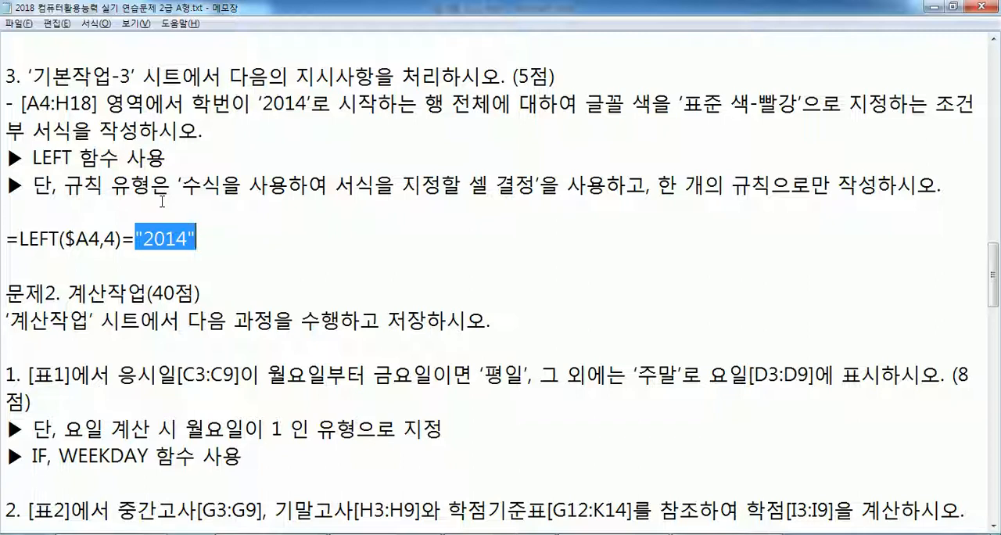
pyautogui.click(150, 264)
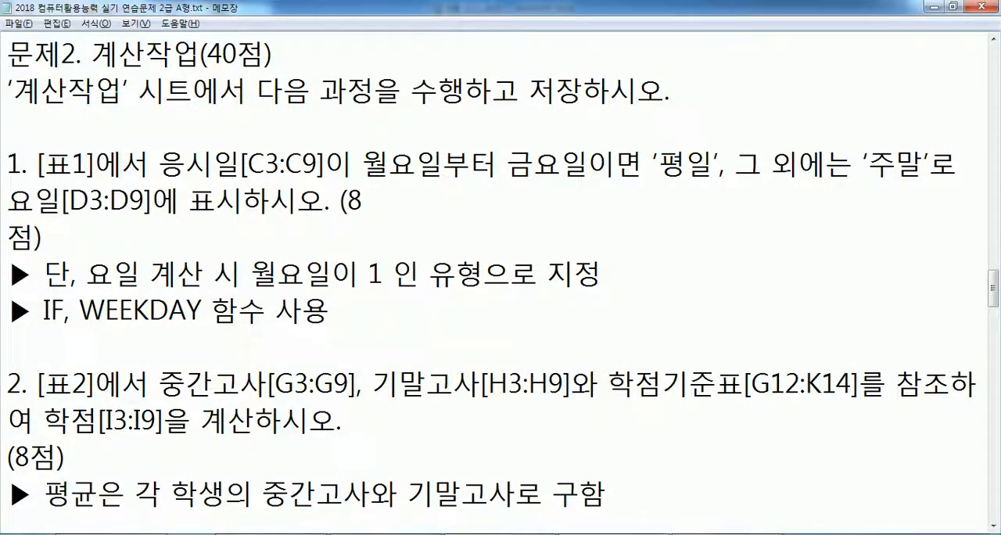
# - Switch to Excel, open the 계산작업 sheet, and show [표1] with the ribbon collapsed at 145% zoom
pyautogui.hotkey('alt', 'Tab')
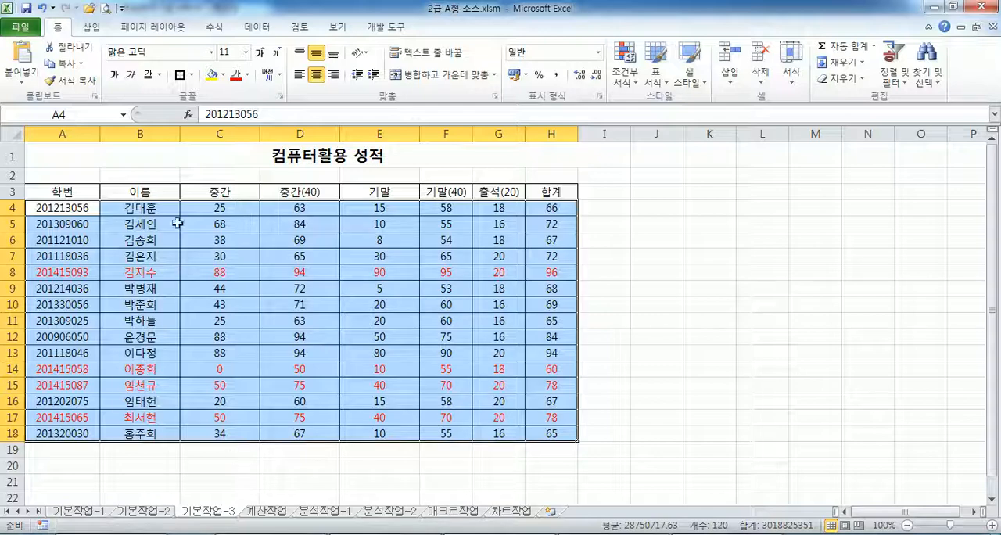
pyautogui.click(139, 161)
pyautogui.click(264, 513)
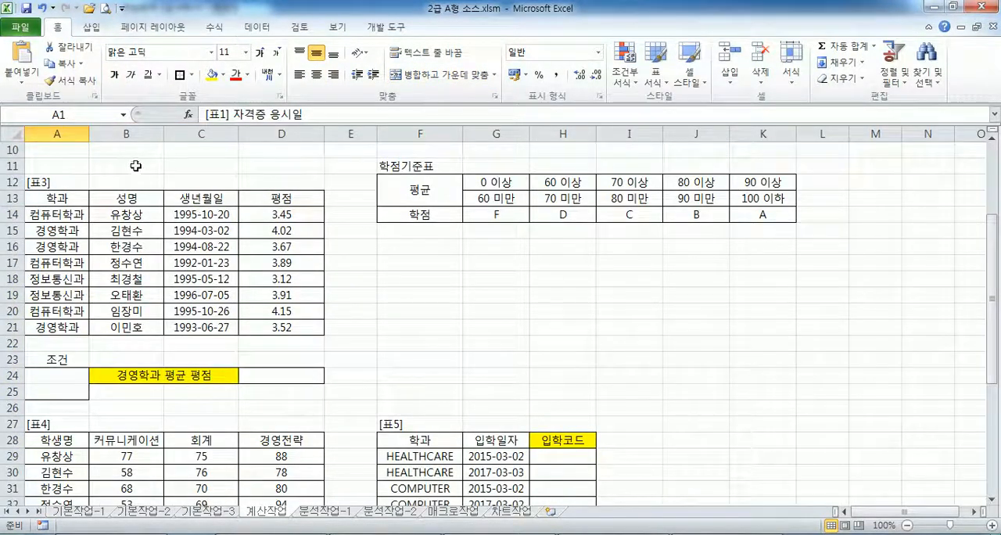
pyautogui.click(48, 153)
pyautogui.scroll(3, 48, 154)
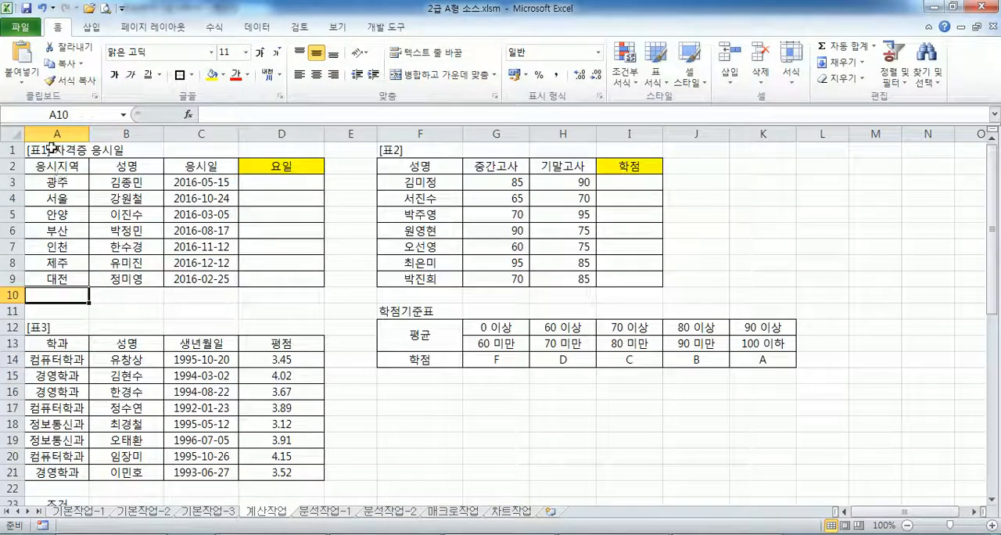
pyautogui.click(52, 148)
pyautogui.doubleClick(61, 30)
pyautogui.keyDown('ctrl'); pyautogui.scroll(5, 188, 139); pyautogui.keyUp('ctrl')
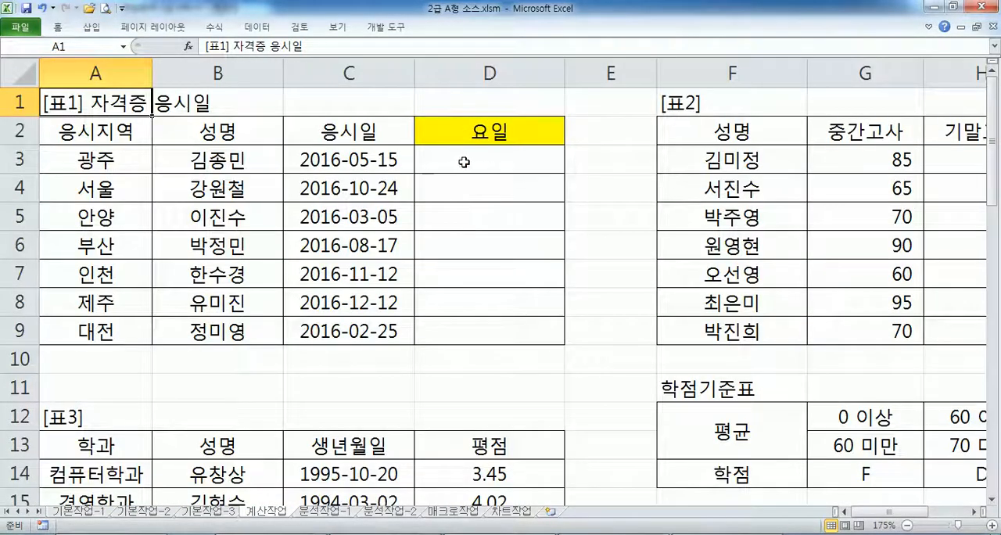
pyautogui.keyDown('ctrl'); pyautogui.scroll(-2, 141, 133); pyautogui.keyUp('ctrl')
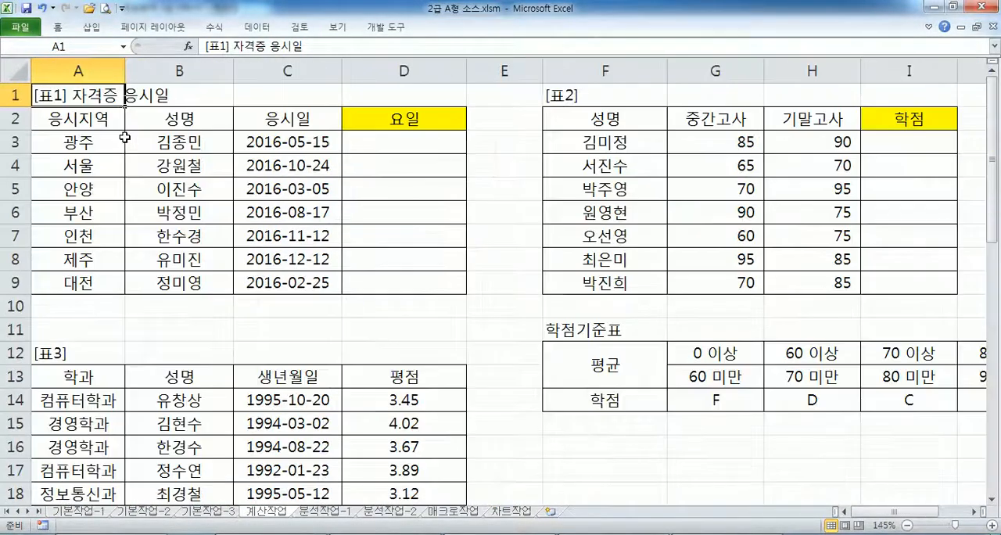
# - Place the Notepad exam text beside the worksheet and read 계산작업 task 1 about [표1]
pyautogui.click(606, 534)
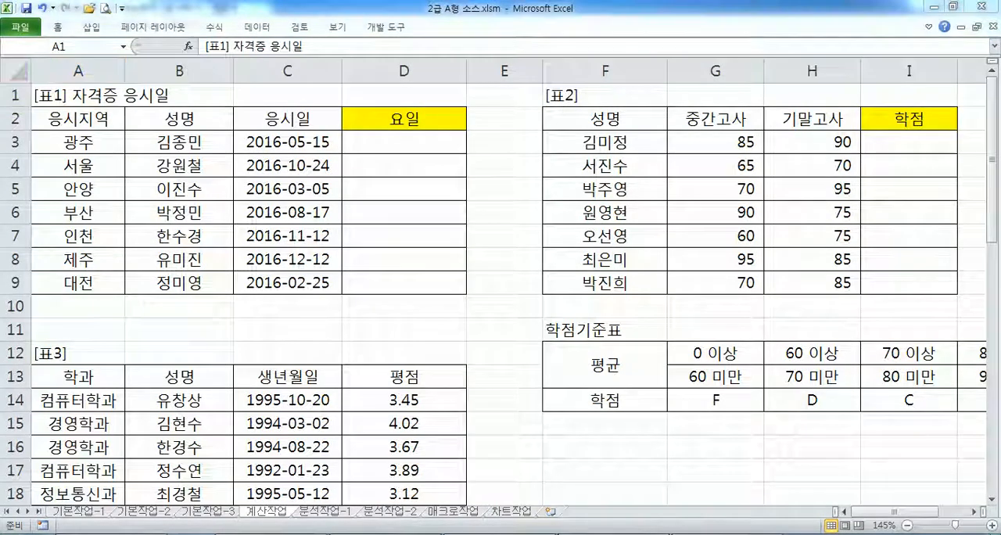
pyautogui.moveTo(228, 5); pyautogui.dragTo(1000, 3)
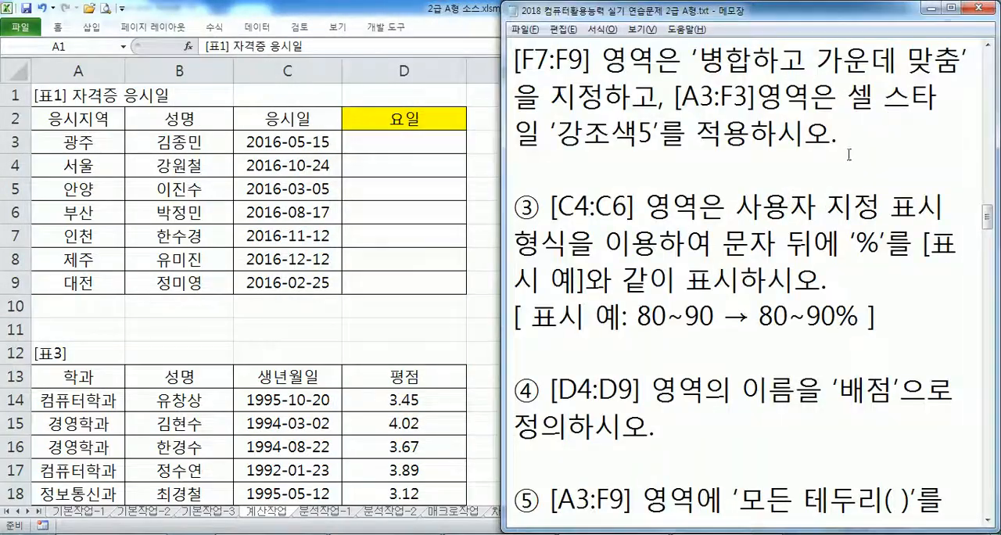
pyautogui.scroll(5, 630, 192)
pyautogui.scroll(-15, 630, 192)
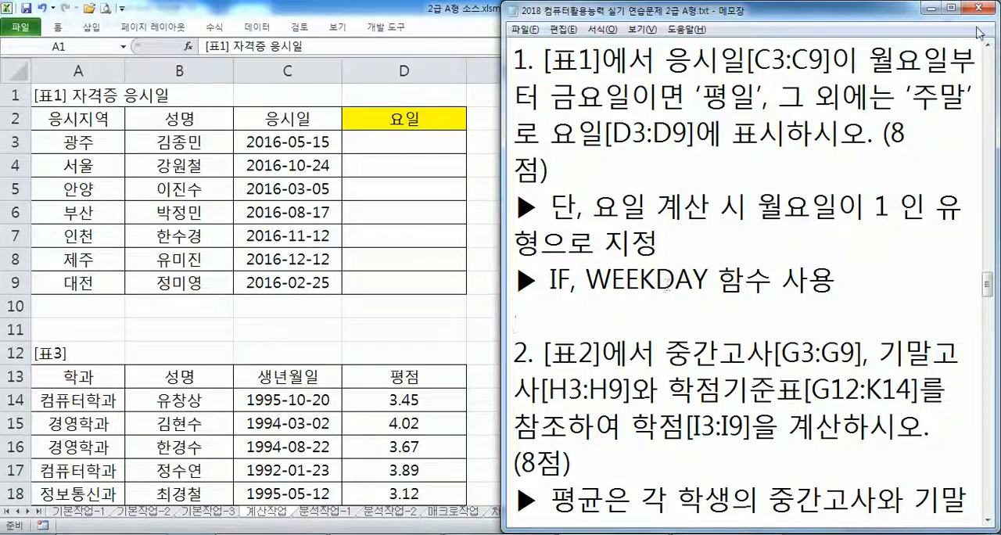
# - Maximize Notepad and write =WEEKDAY(날짜, 1) on the line below the IF, WEEKDAY 함수 사용 hint of 계산작업 task 1
pyautogui.click(950, 8)
pyautogui.scroll(-4, 291, 229)
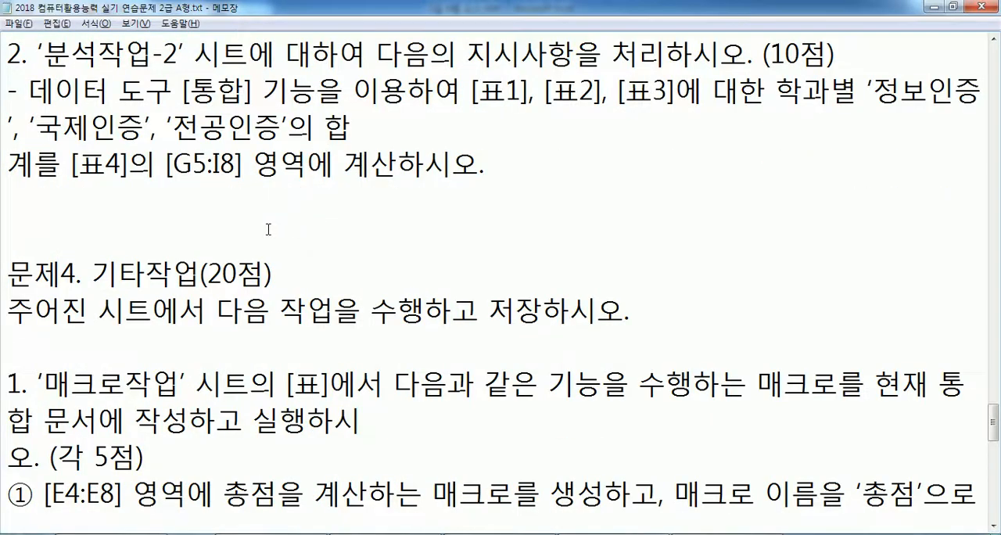
pyautogui.scroll(9, 268, 229)
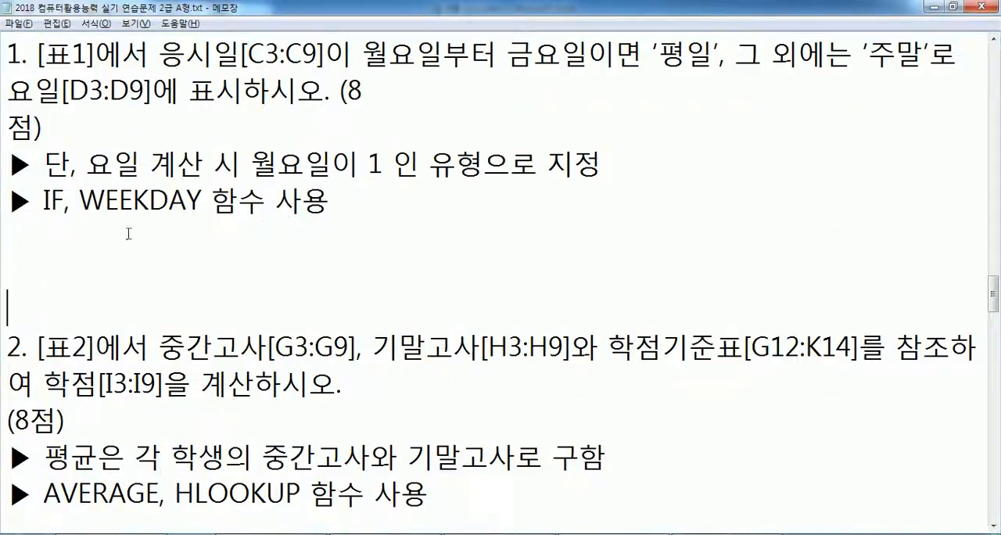
pyautogui.click(99, 235)
pyautogui.write('=ㅈ')
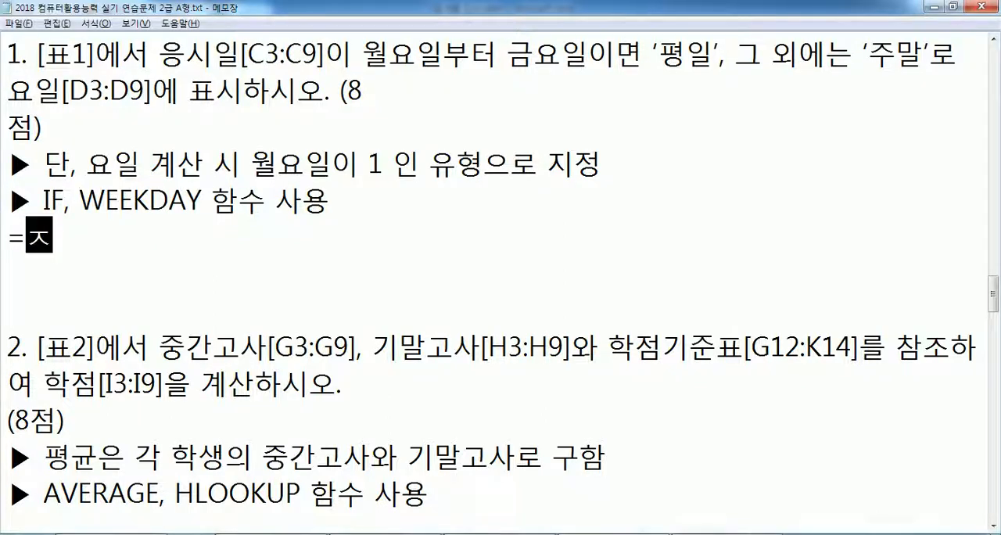
pyautogui.press('Hangul')
pyautogui.press('BackSpace')
pyautogui.write('w')
pyautogui.press('BackSpace')
pyautogui.press('BackSpace')
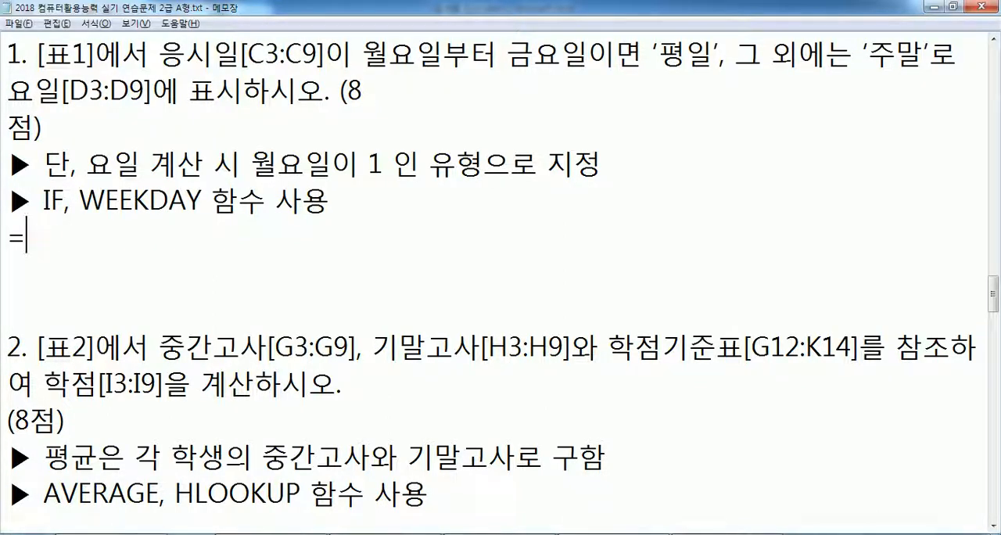
pyautogui.write('WEEKDAY(')
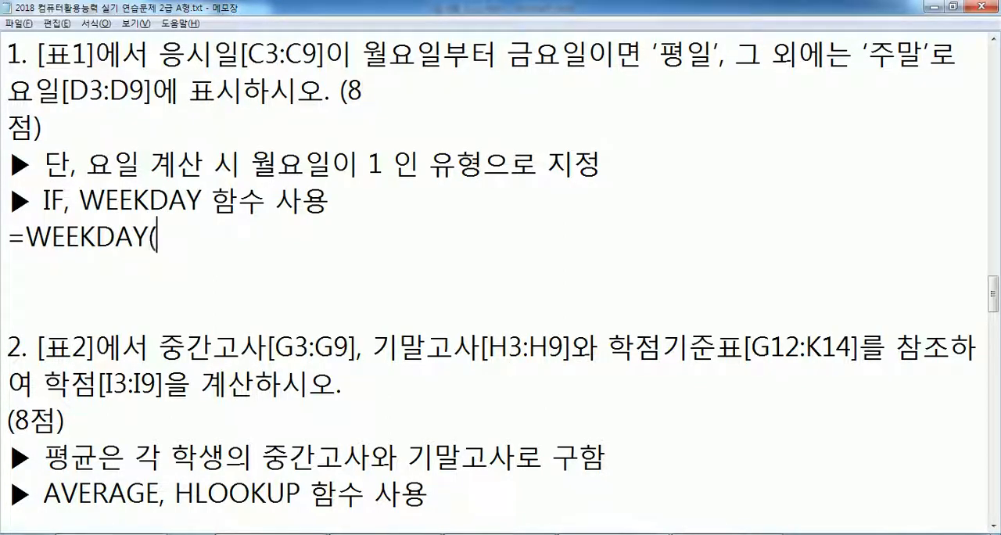
pyautogui.write('날짜, 1')
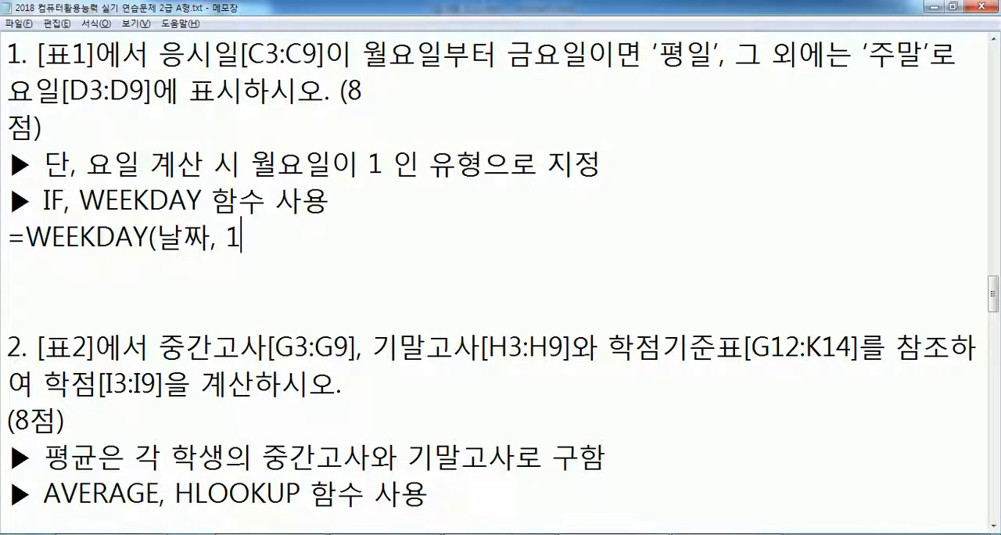
pyautogui.write(') : ㄴ')
# - Add the explanation ": 해당 날짜에 대응하는 값을 표시" after the WEEKDAY syntax
pyautogui.press('BackSpace')
pyautogui.write('해당 날짱')
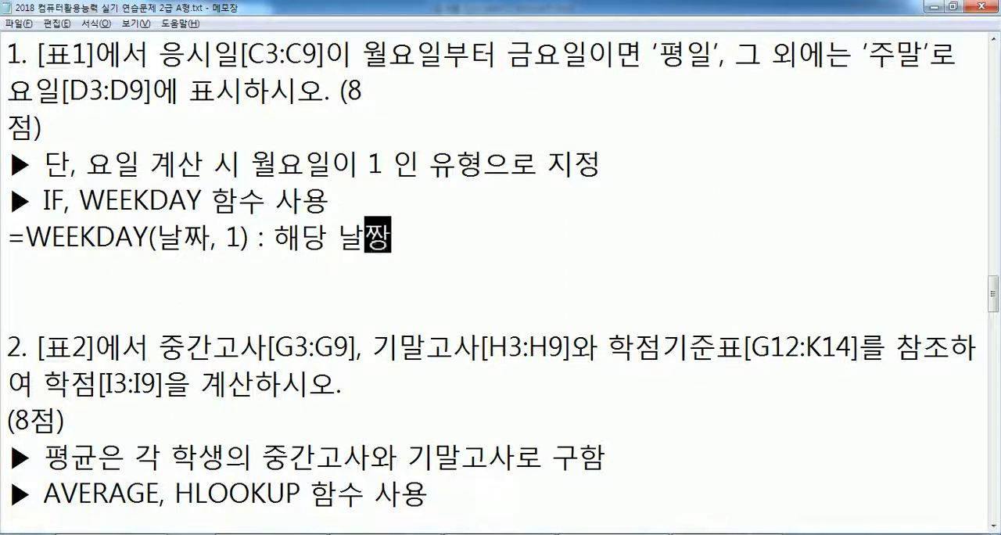
pyautogui.write('에 ')
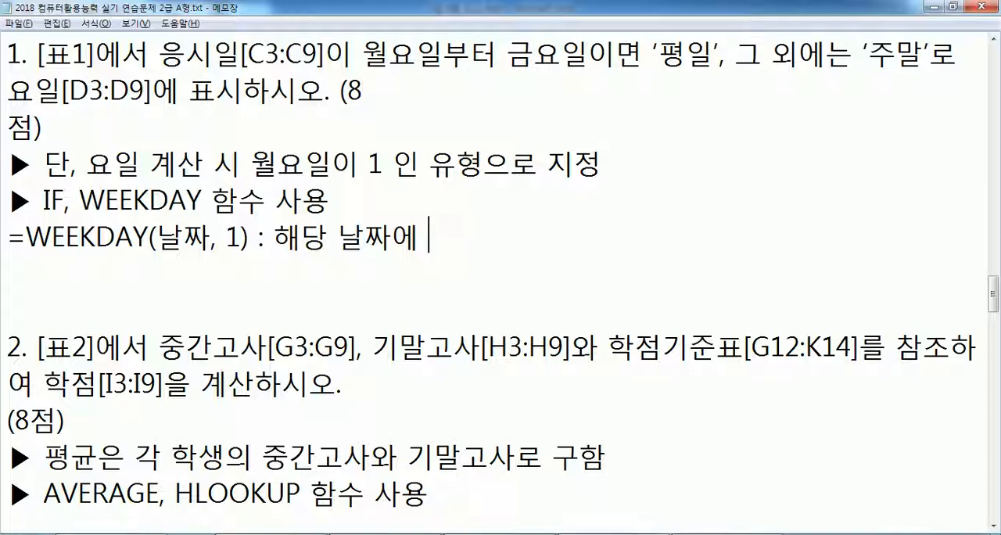
pyautogui.write('대응하는 값')
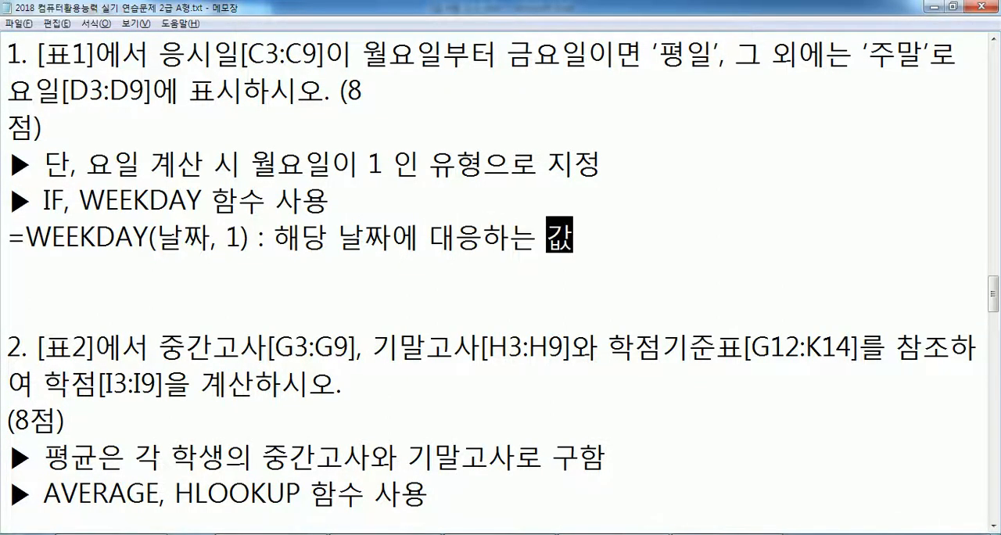
pyautogui.write('을 푯시')
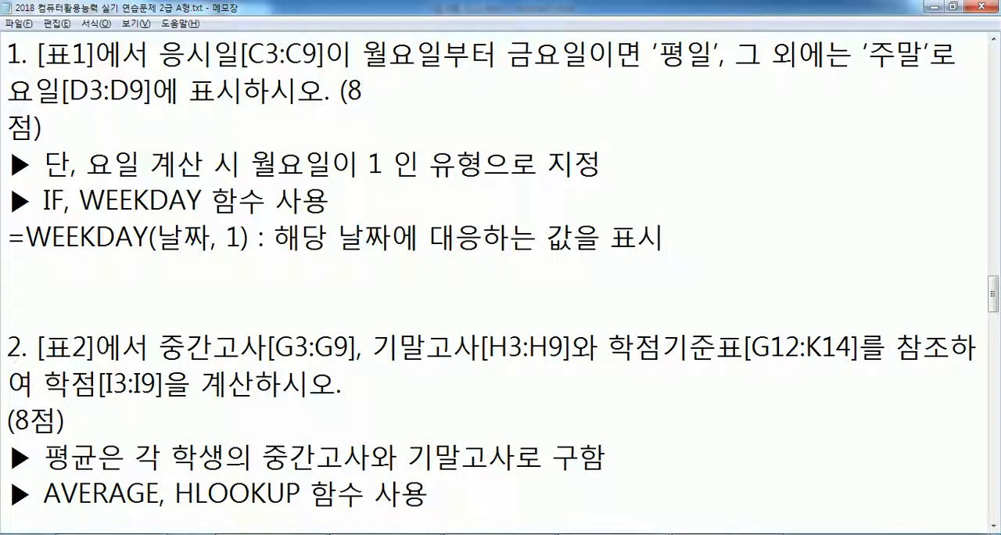
# - Adjust the spacing below the WEEKDAY note so that three blank lines separate it from task 2
pyautogui.press('Delete')
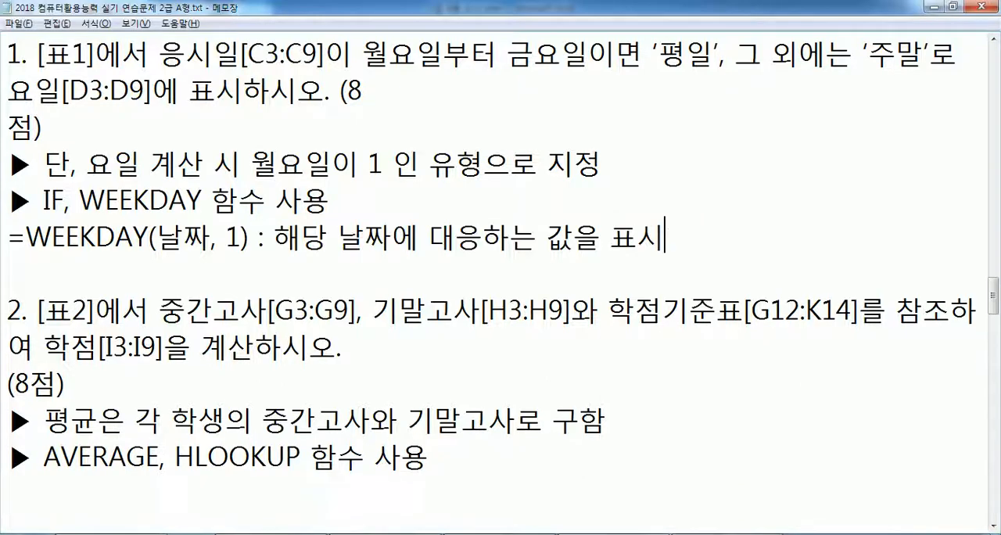
pyautogui.press('Return')
pyautogui.press('Return')
pyautogui.press('Left')
pyautogui.press('Left')
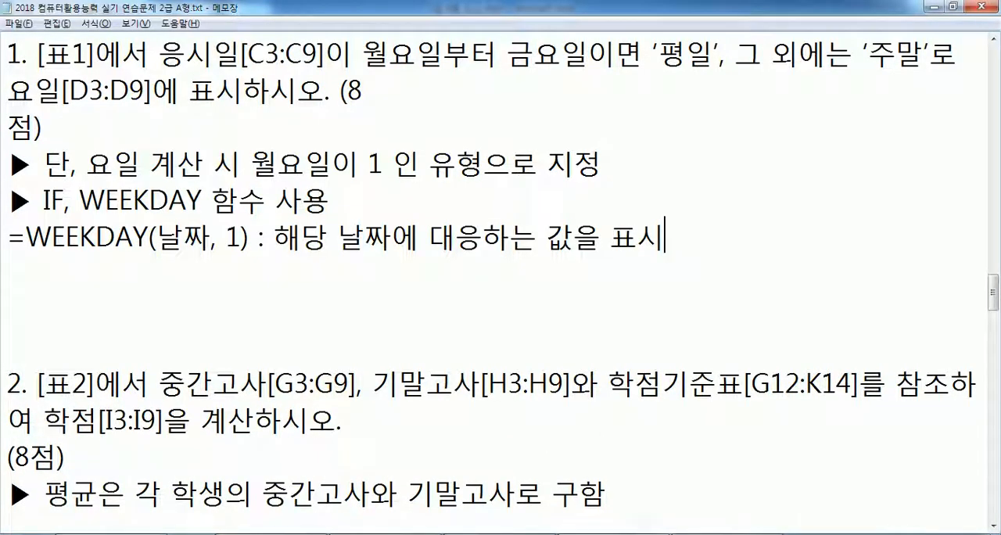
# - Reword the WEEKDAY explanation to "날짜에 해당하는 요일을 숫자로 표시"
pyautogui.press('Left')
pyautogui.press('Left')
pyautogui.press('Left')
pyautogui.press('Left')
pyautogui.press('Left')
pyautogui.press('Left')
pyautogui.press('Left')
pyautogui.press('Left')
pyautogui.press('Left')
pyautogui.press('Left')
pyautogui.press('Left')
pyautogui.press('Left')
pyautogui.press('Left')
pyautogui.press('Left')
pyautogui.press('Left')
pyautogui.press('Left')
pyautogui.press('Left')
pyautogui.press('Delete')
pyautogui.press('Delete')
pyautogui.write('해당')
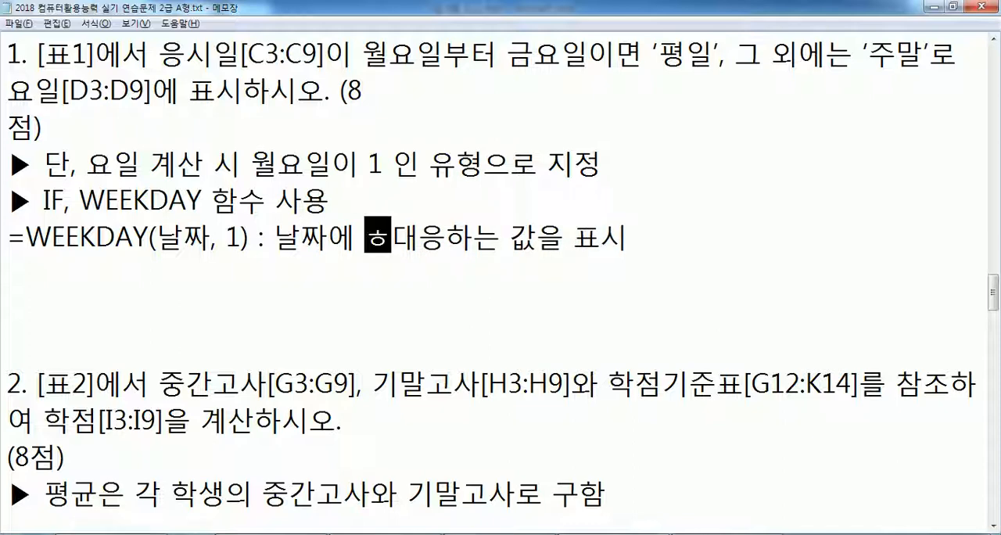
pyautogui.write('하는 요일을')
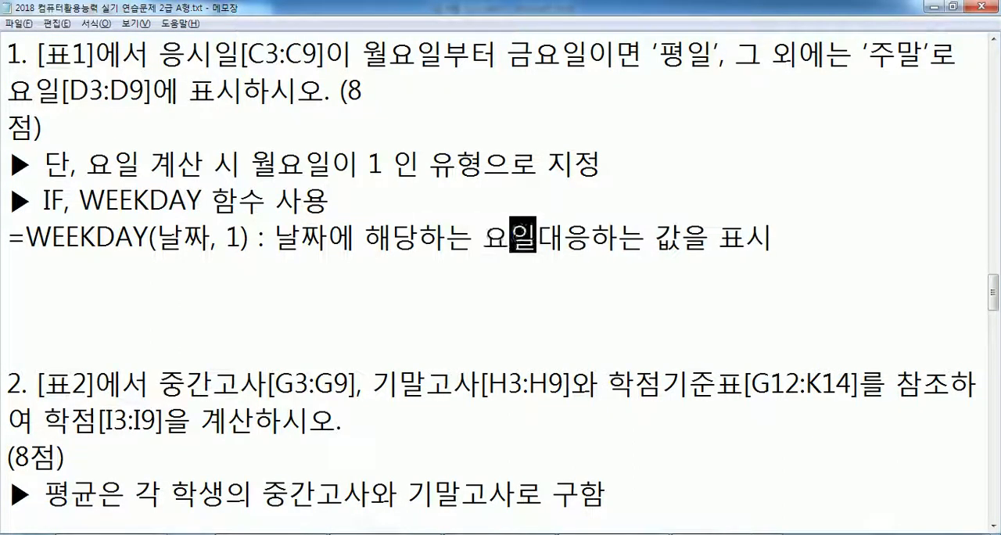
pyautogui.press('Delete')
pyautogui.press('Delete')
pyautogui.press('Delete')
pyautogui.press('Delete')
pyautogui.press('Delete')
pyautogui.press('Delete')
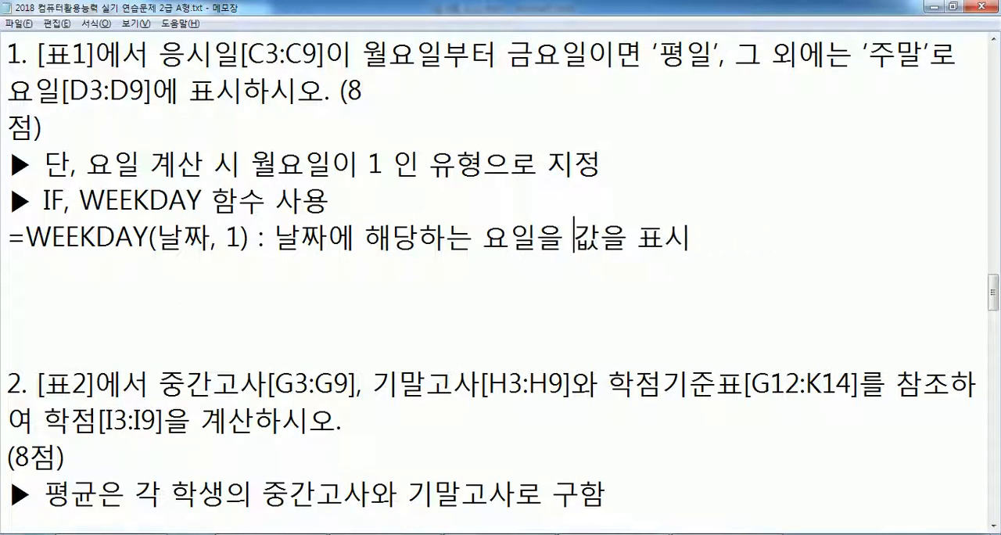
pyautogui.write('ㅅ숫자')
pyautogui.press('Delete')
pyautogui.write('로')
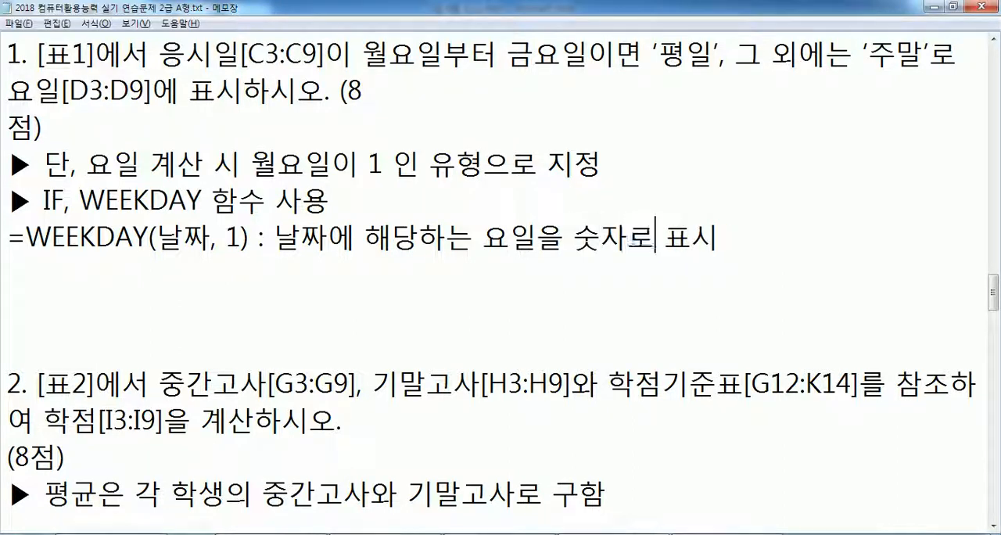
# - Add the day numbering "일=1, 월=2, ... 금=6, 토=7" on a new line below the =WEEKDAY(날짜, 1) note
pyautogui.press('End')
pyautogui.press('Return')
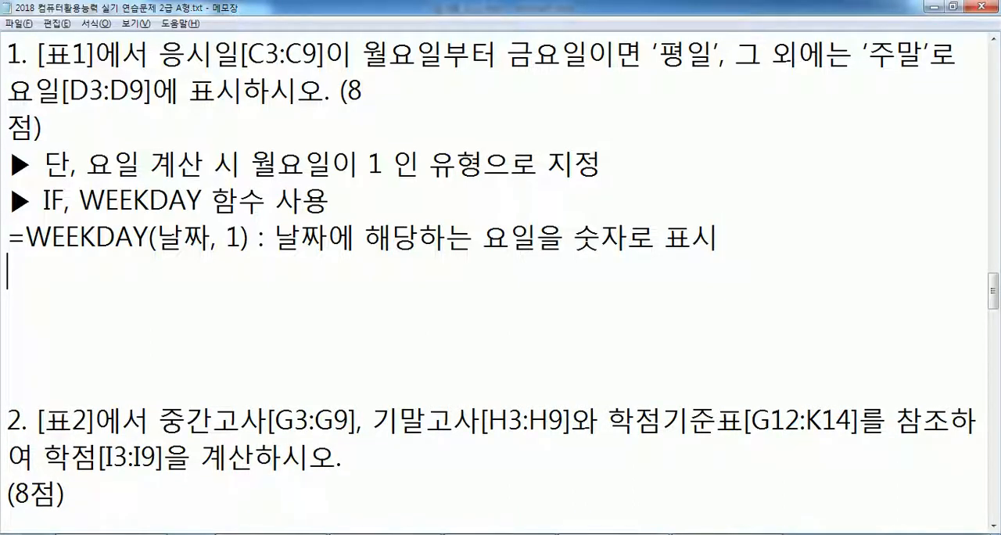
pyautogui.write('일')
pyautogui.write('=1,')
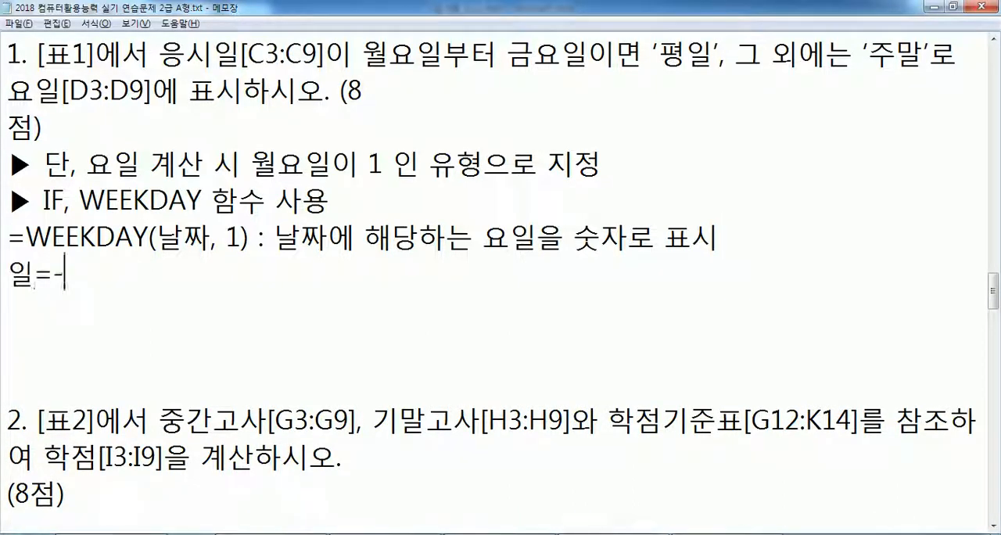
pyautogui.write(' 월, 2,')
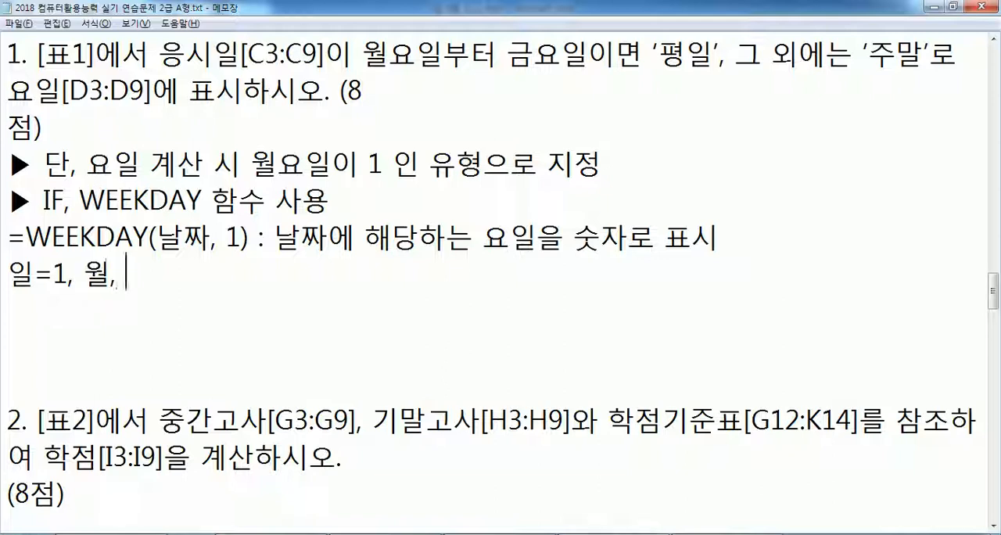
pyautogui.press('BackSpace')
pyautogui.press('BackSpace')
pyautogui.press('BackSpace')
pyautogui.press('BackSpace')
pyautogui.press('BackSpace')
pyautogui.write('=2, ... 토=')
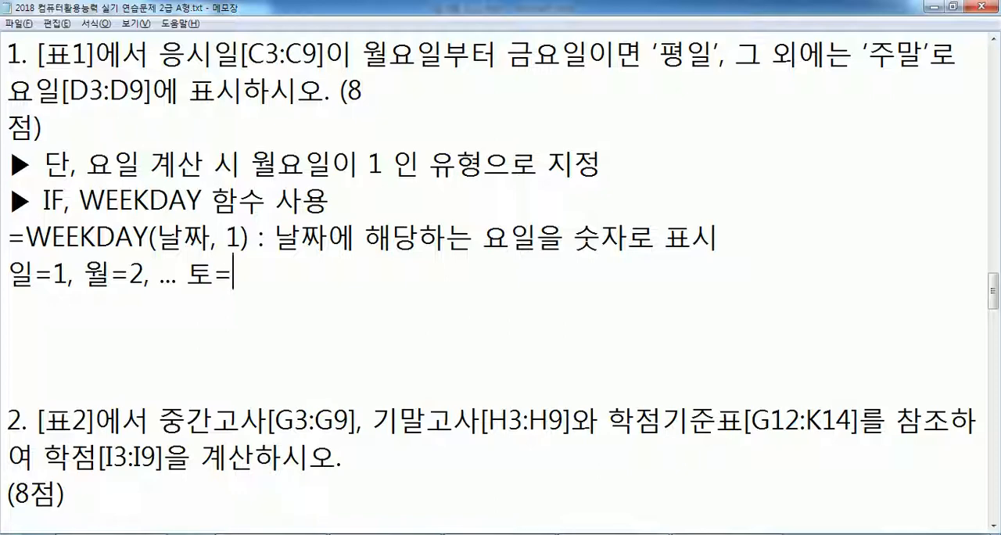
pyautogui.press('BackSpace')
pyautogui.press('BackSpace')
pyautogui.write('금=6, 토=7')
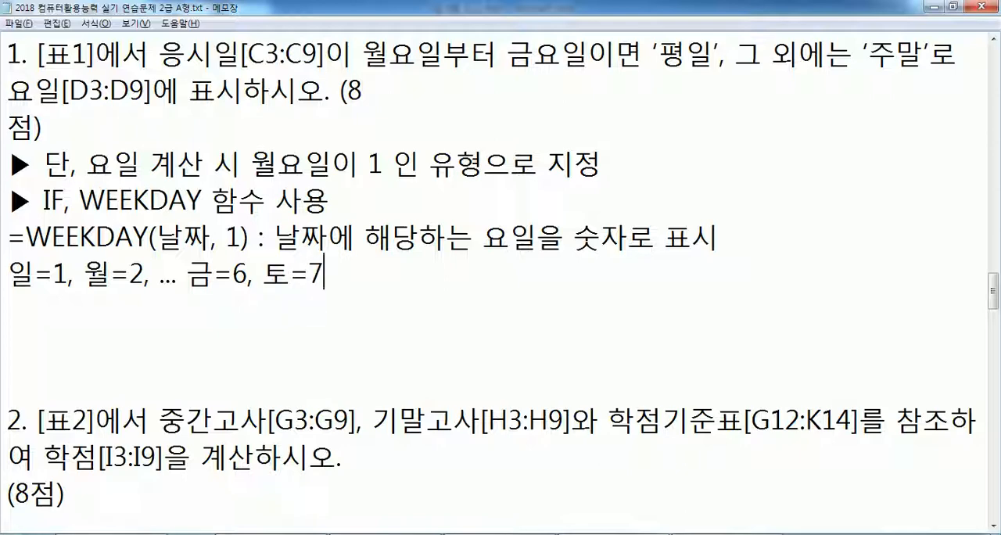
# - Write =WEEKDAY(날짜, 2) below the day numbering, leaving one blank line between them
pyautogui.press('Return')
pyautogui.press('Return')
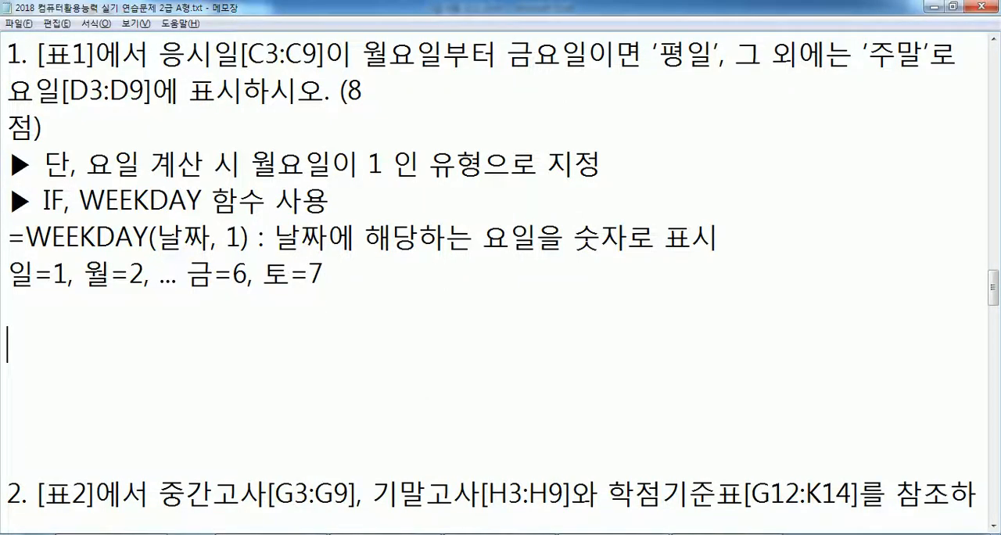
pyautogui.write('=WEEKDA')
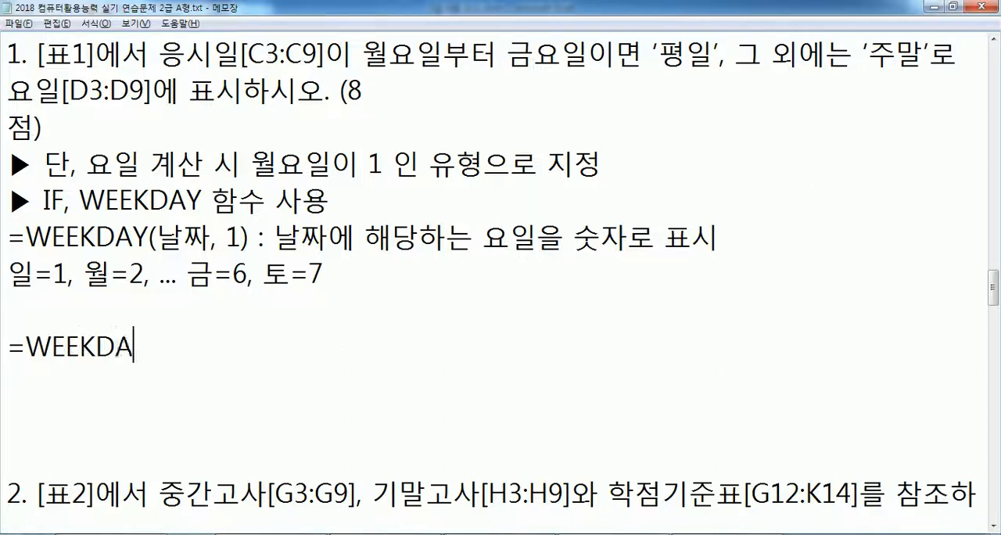
pyautogui.write('Y(날짜, 2)')
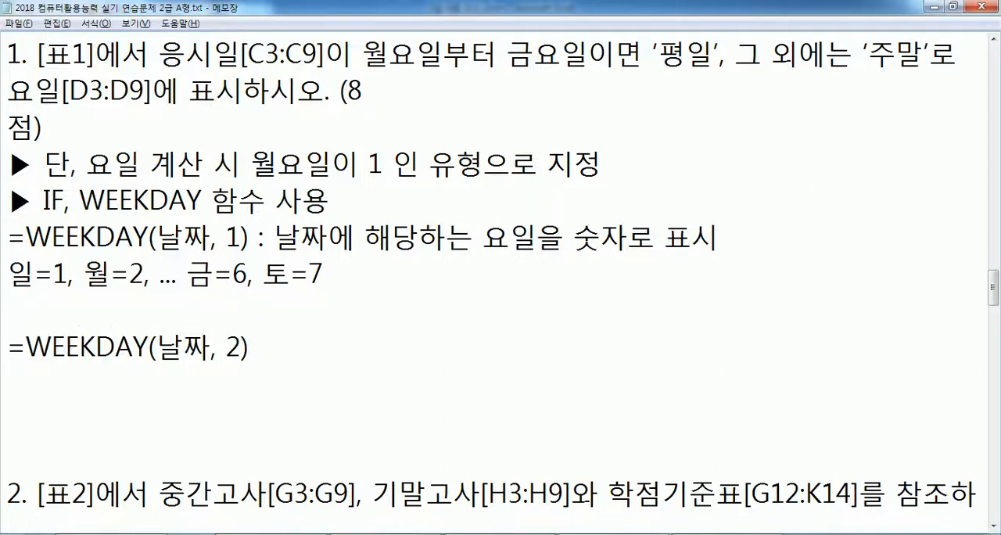
# - Add the day numbering "월=1, 화=2, ... 토=6, 일=7" on the line below =WEEKDAY(날짜, 2)
pyautogui.press('Return')
pyautogui.write('월')
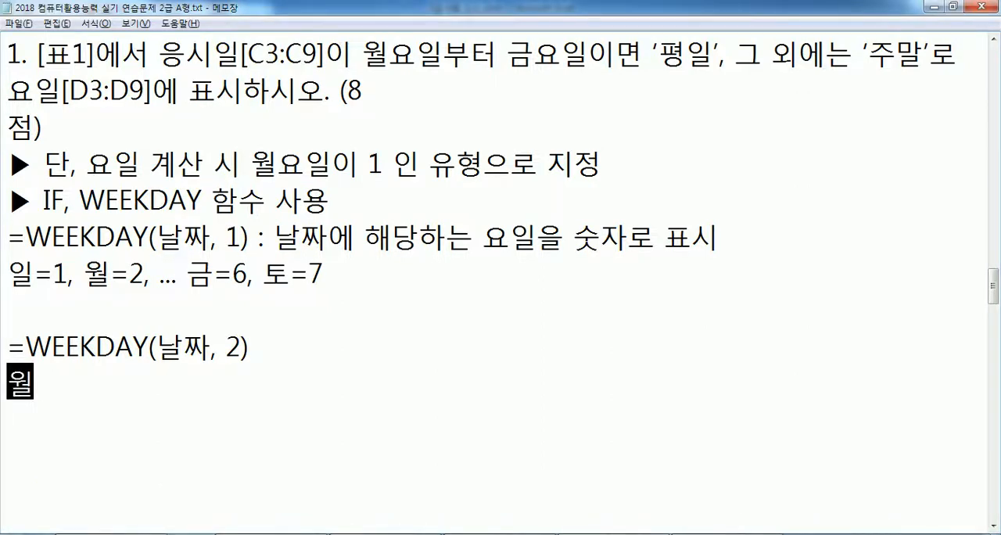
pyautogui.write('=1, 화=2, ')
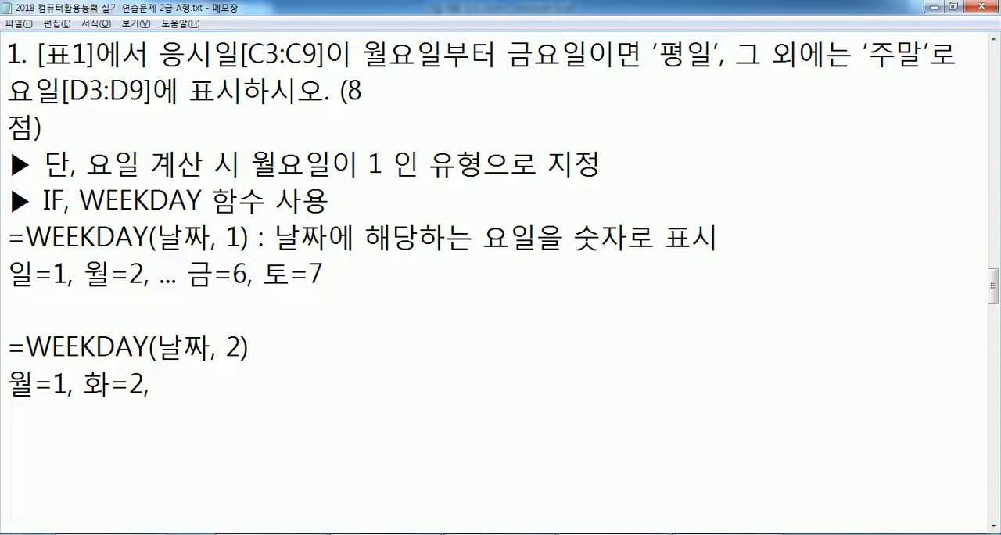
pyautogui.write('... 토=6, ')
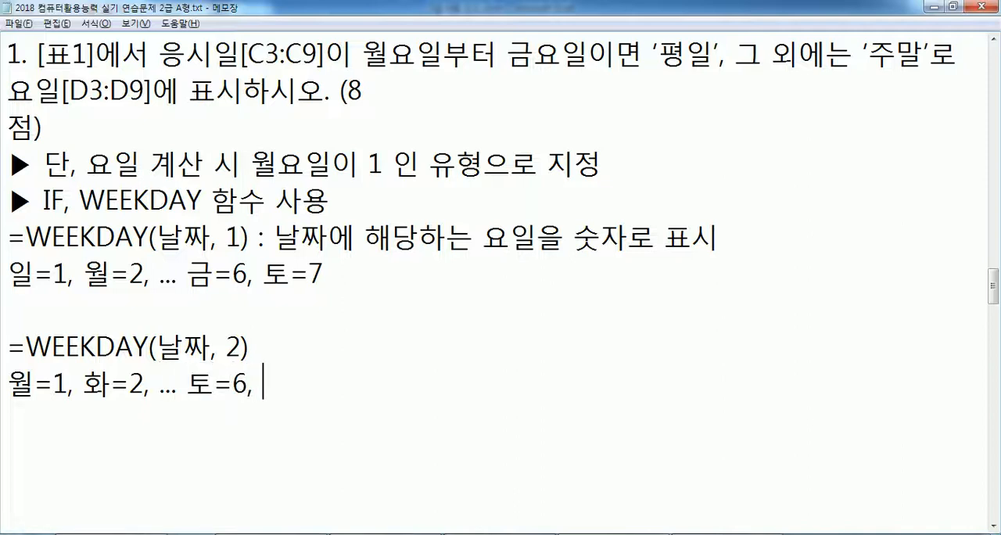
pyautogui.write('일=7')
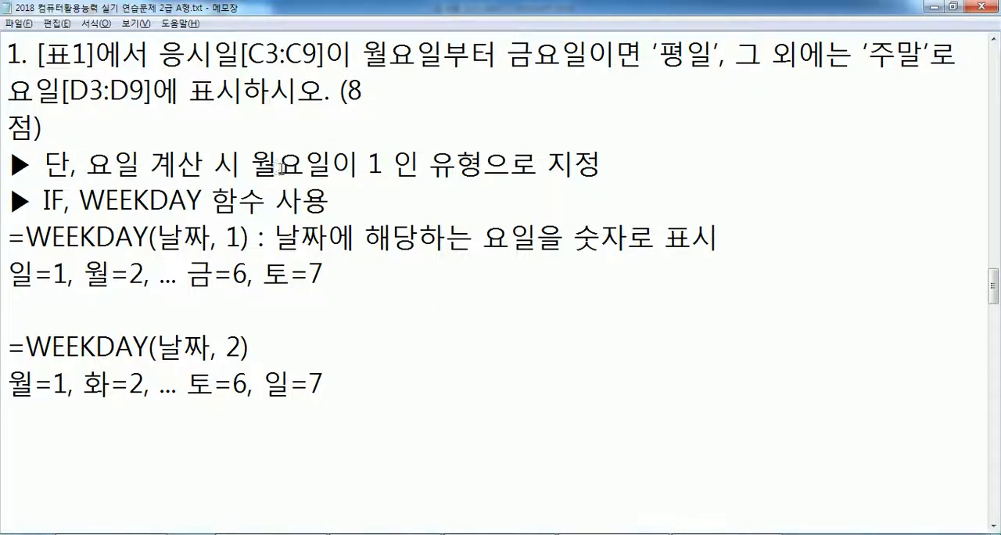
# - Highlight the condition "월요일이 1 인 유형" in task 1, followed by the argument 2 in the second WEEKDAY syntax
pyautogui.moveTo(250, 162); pyautogui.dragTo(485, 163)
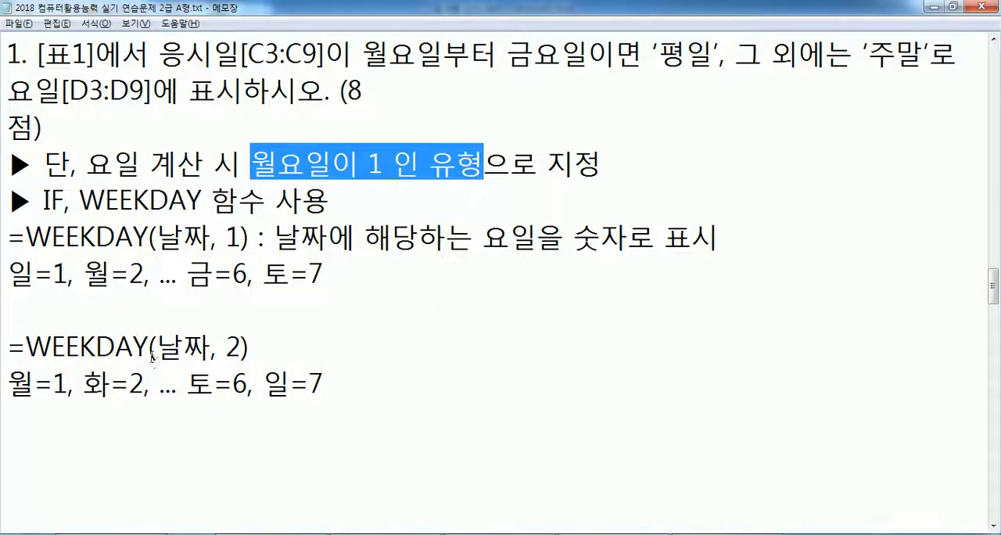
pyautogui.moveTo(226, 348); pyautogui.dragTo(236, 345)
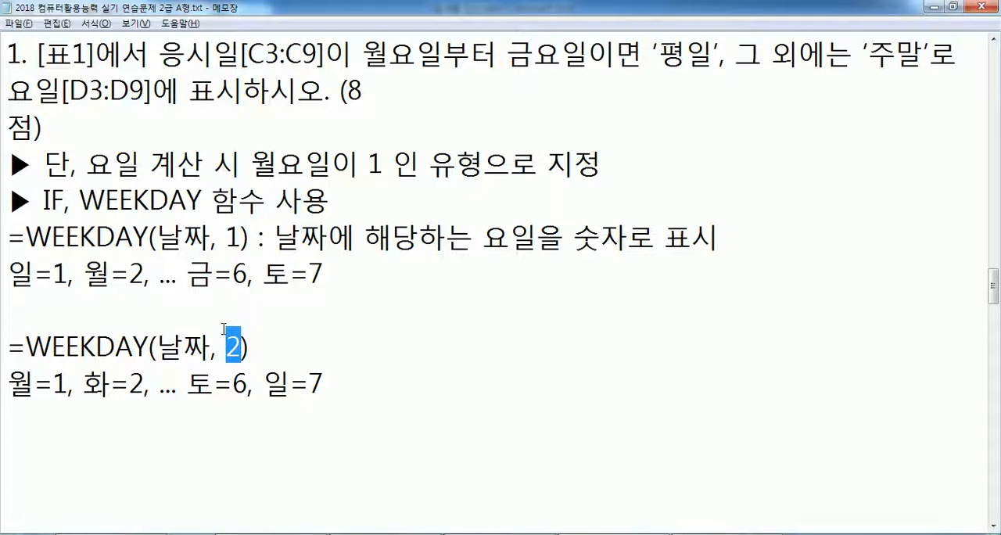
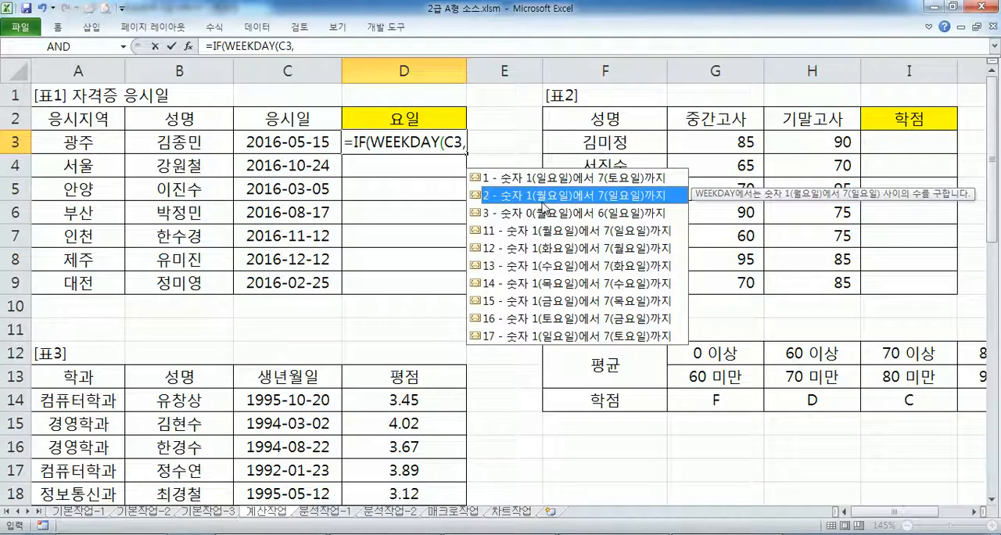
# - Continue the IF formula in D3 with return type 2, the condition <6 and "평일" as the value if true
pyautogui.doubleClick(537, 200)
pyautogui.write(')')
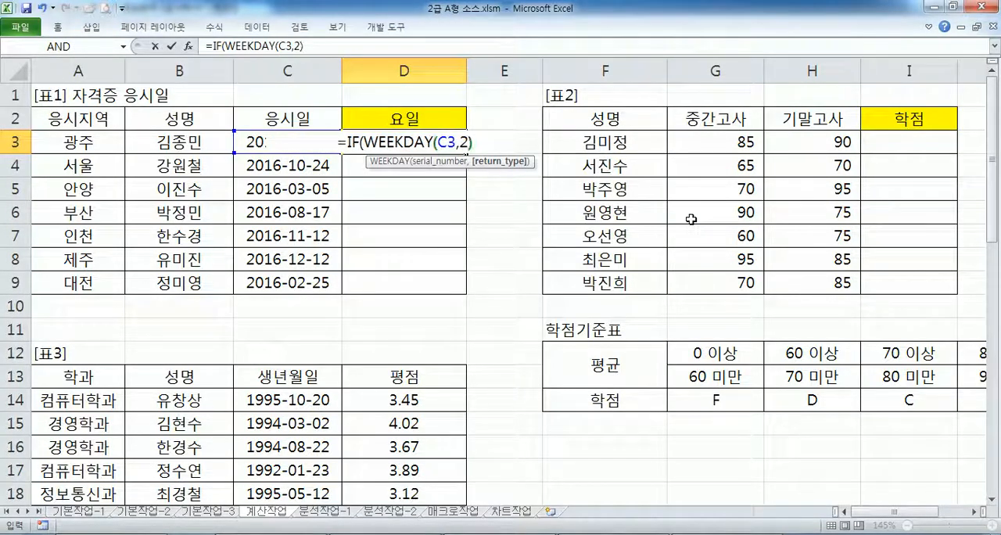
pyautogui.write('<6')
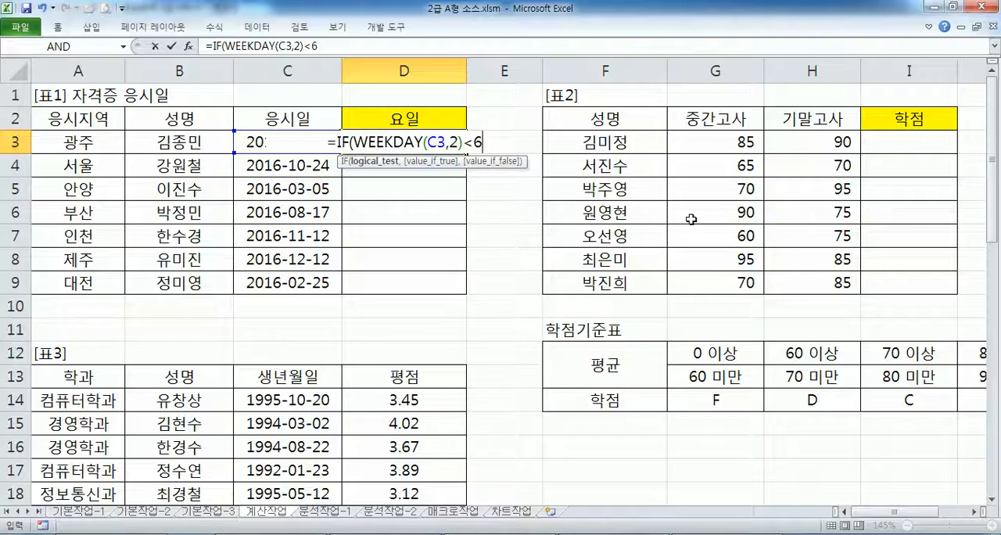
pyautogui.write(',')
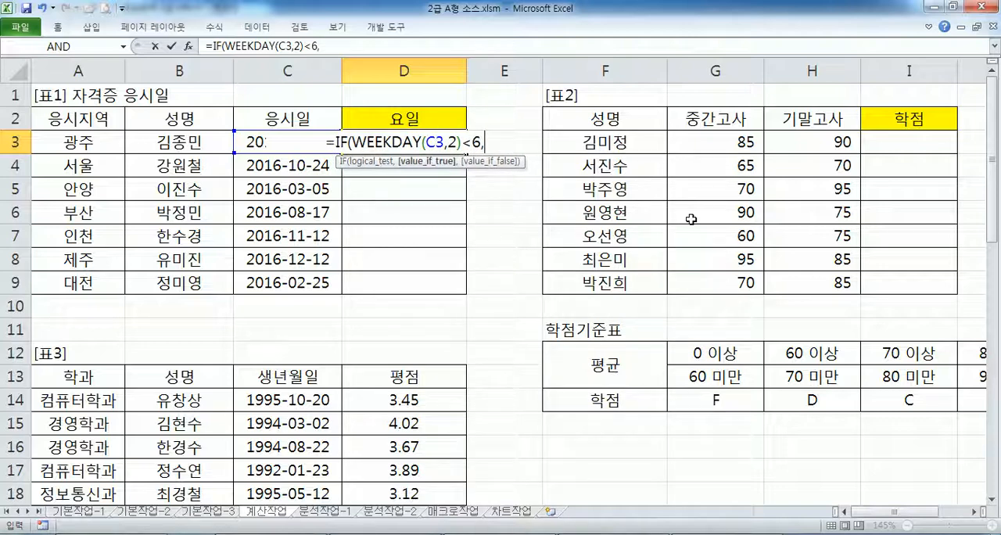
pyautogui.write('"ㅍ')
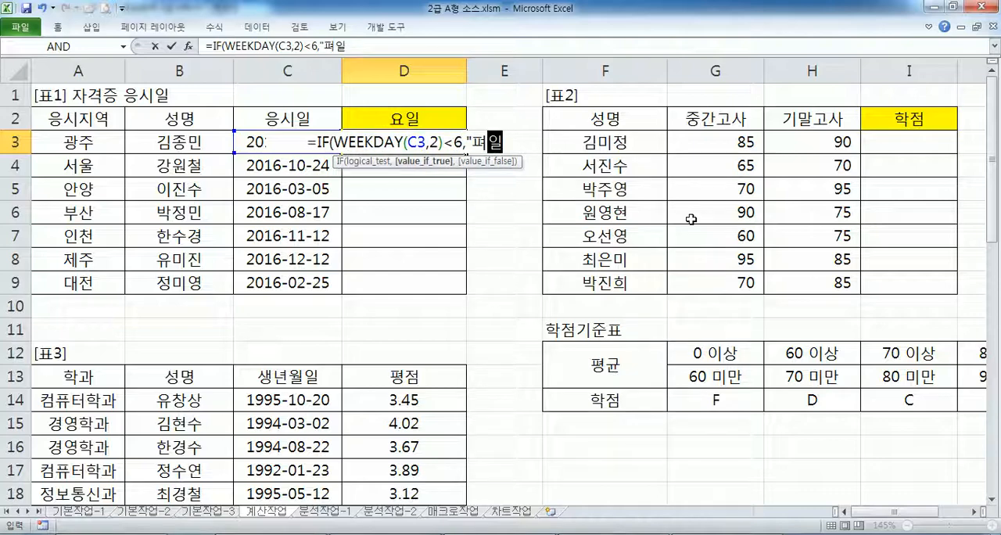
pyautogui.write('평일')
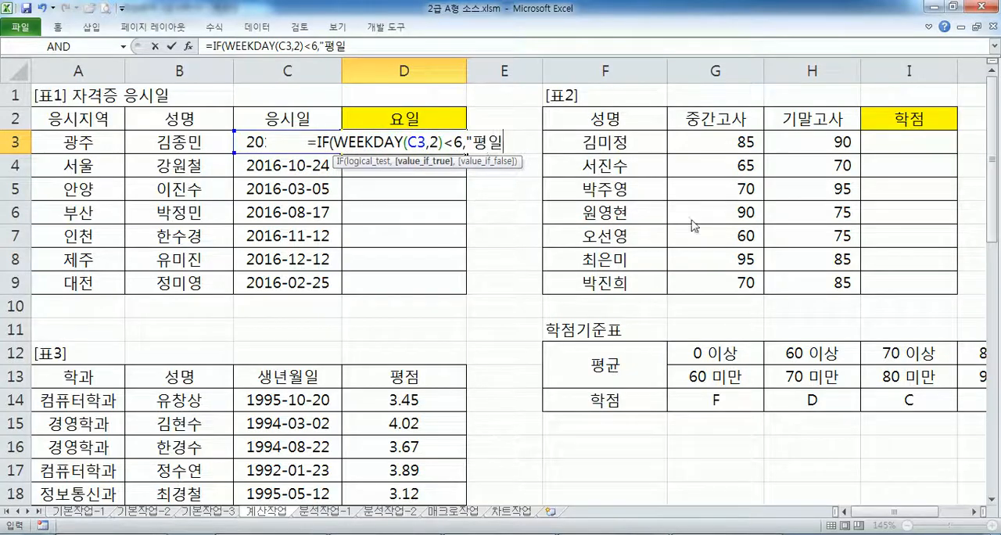
pyautogui.press('Return')
pyautogui.press('Return')
# - Add "주말" as the value if false in the D3 formula and fill the formula down to D9
pyautogui.press('F2')
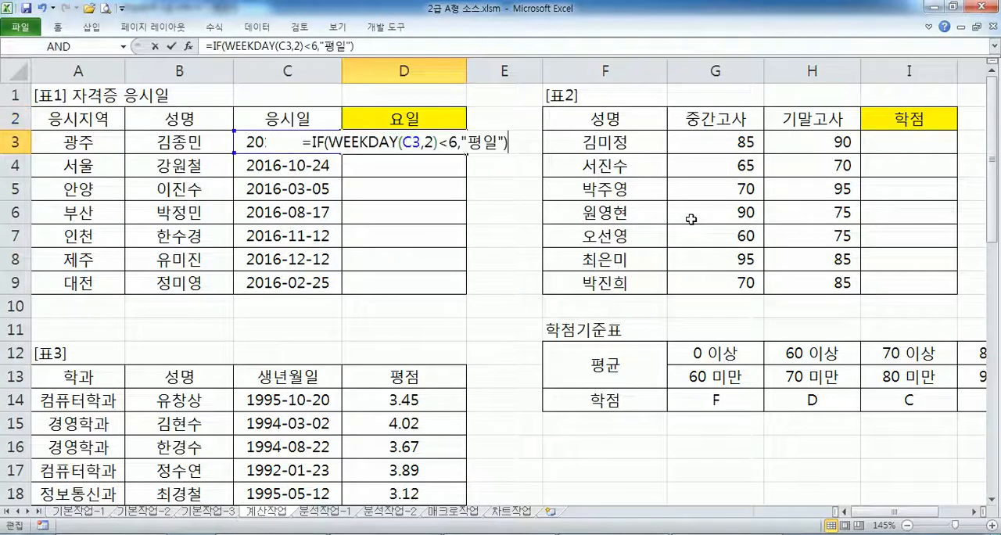
pyautogui.press('Left')
pyautogui.write(',"주말"')
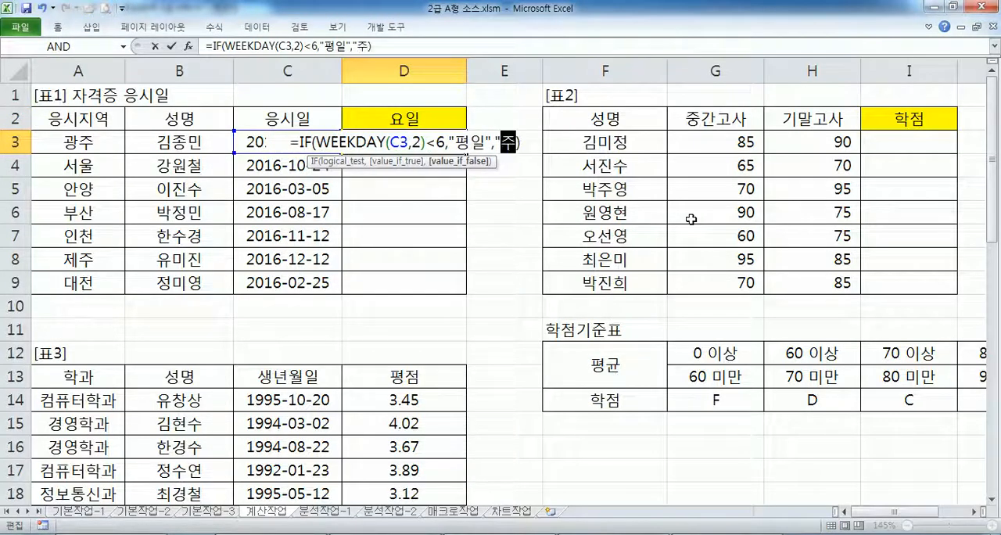
pyautogui.press('Return')
pyautogui.write('\\')
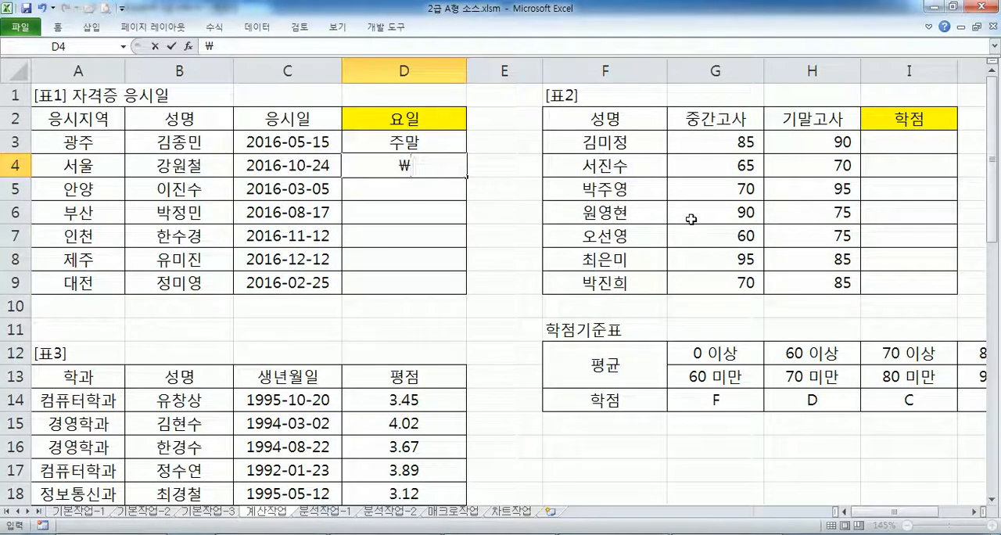
pyautogui.press('Escape')
pyautogui.click(443, 137)
pyautogui.moveTo(467, 153); pyautogui.dragTo(468, 294)
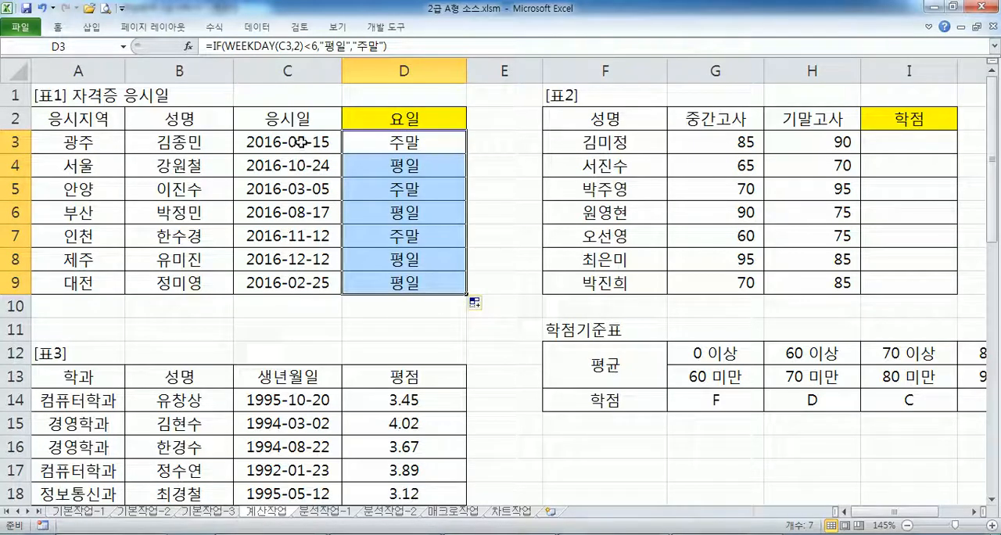
# - Apply the custom format yyyy-mm-dd(aaa) to the dates in C3:C9 and widen column C to fit them
pyautogui.moveTo(315, 144); pyautogui.dragTo(320, 285)
pyautogui.hotkey('ctrl', '1')
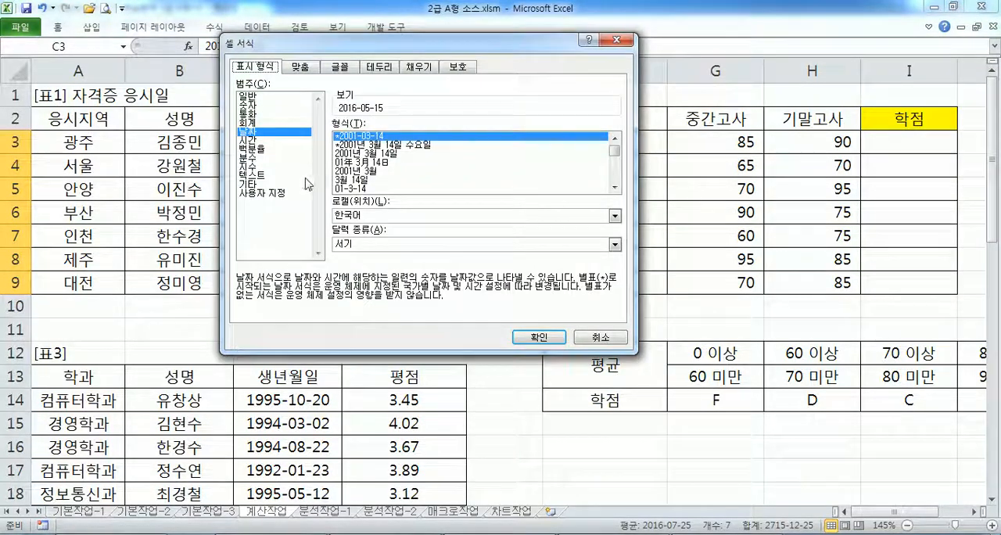
pyautogui.click(280, 193)
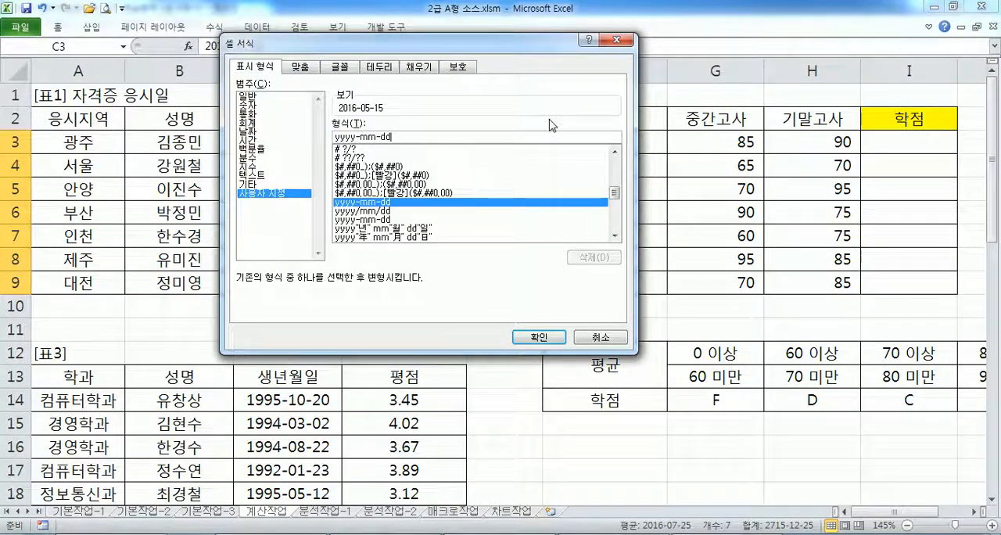
pyautogui.write('(AA')
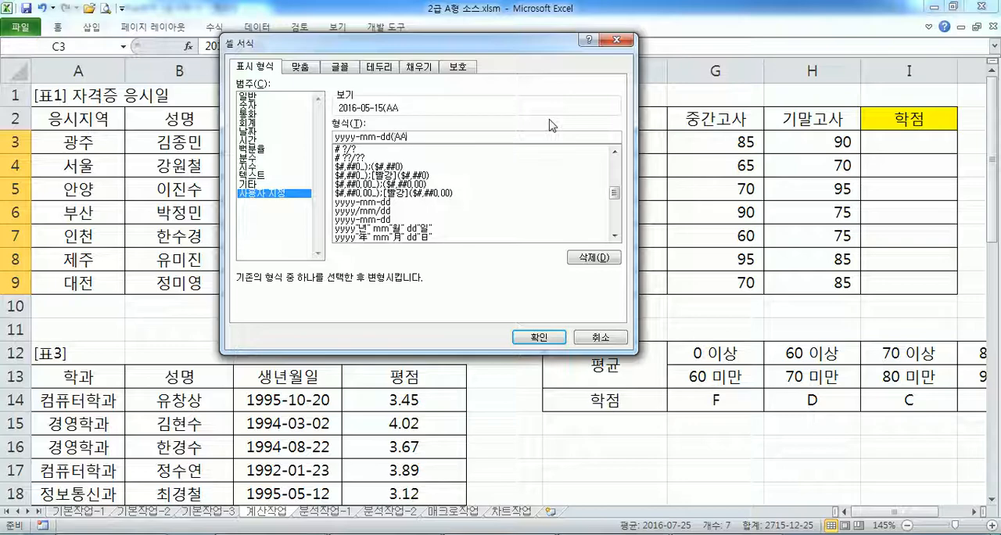
pyautogui.write('A)')
pyautogui.press('Return')
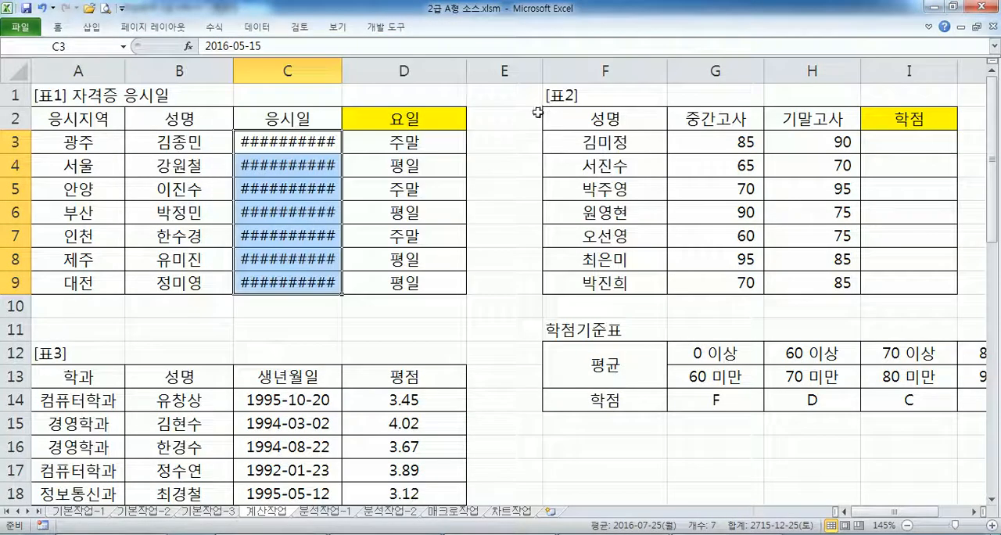
pyautogui.moveTo(341, 70); pyautogui.dragTo(358, 70)
# - Copy the custom format code of C3 and paste it after an asterisk on a new line below the IF formulas in Notepad
pyautogui.click(339, 141)
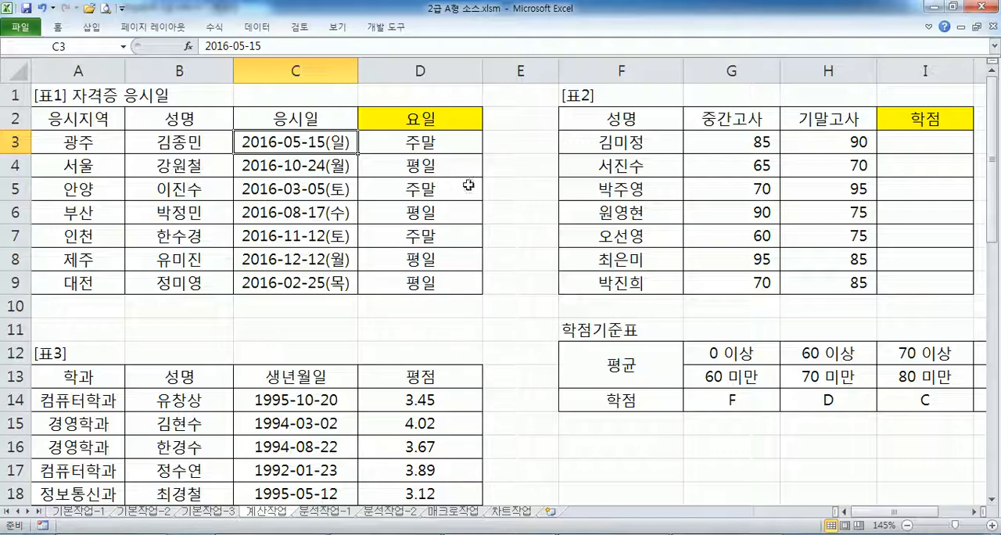
pyautogui.hotkey('ctrl', '1')
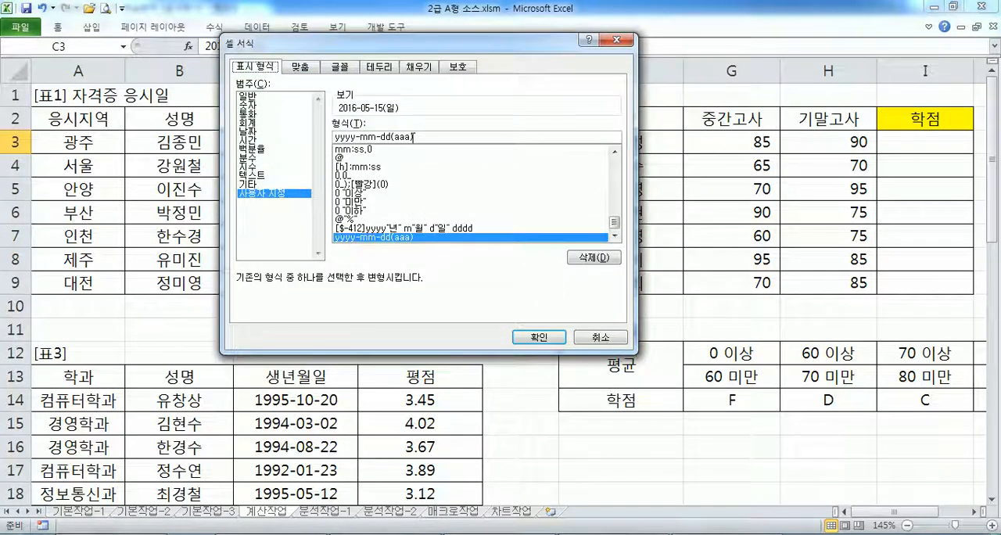
pyautogui.moveTo(422, 138); pyautogui.dragTo(297, 139)
pyautogui.hotkey('ctrl', 'c')
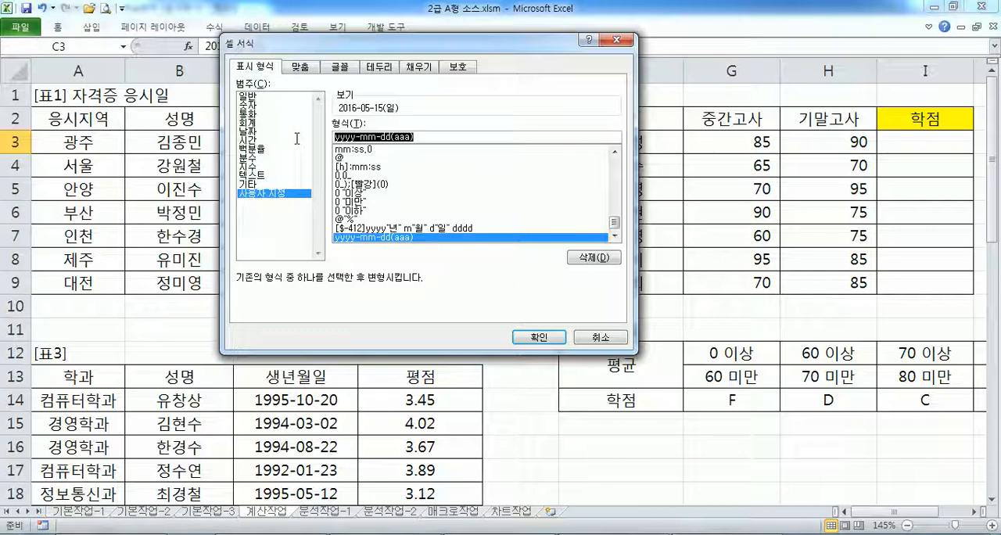
pyautogui.click(539, 338)
pyautogui.hotkey('alt', 'Tab')
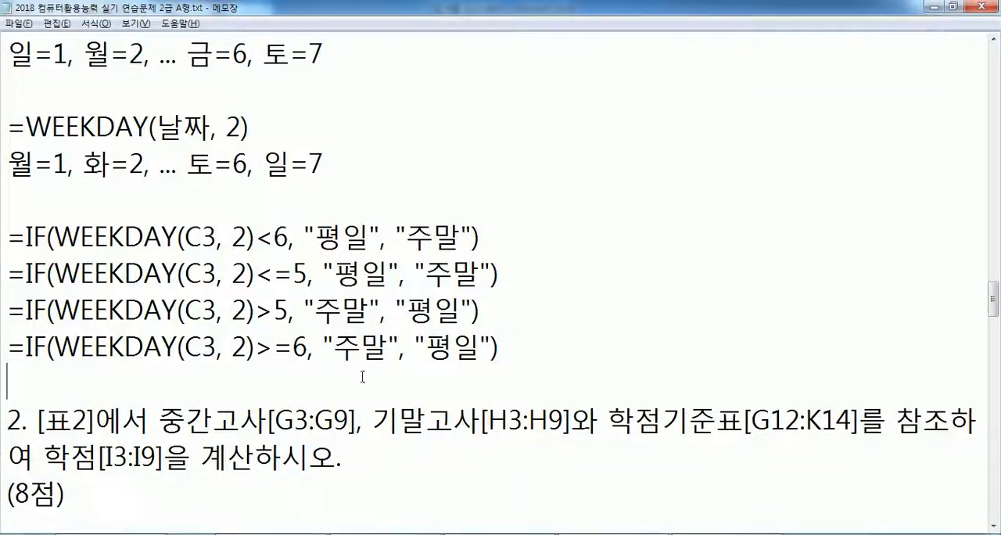
pyautogui.press('Return')
pyautogui.press('Return')
pyautogui.press('Up')
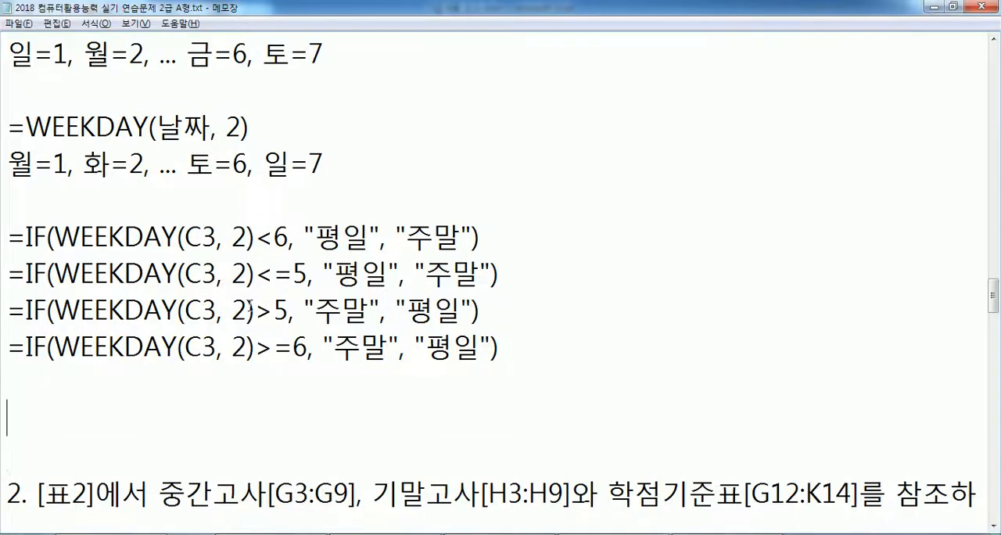
pyautogui.write('*')
pyautogui.hotkey('ctrl', 'v')
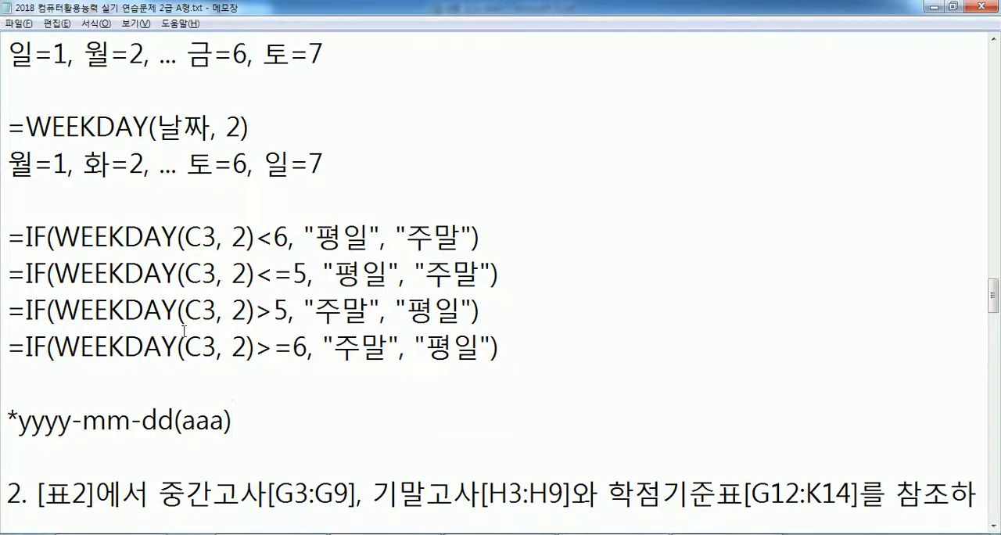
# - Insert "날짜가 있는 셀의 서식을 지정 : " between the asterisk and yyyy-mm-dd(aaa), and highlight aaa in the code
pyautogui.scroll(-1, 197, 329)
pyautogui.click(19, 313)
pyautogui.write('SKF')
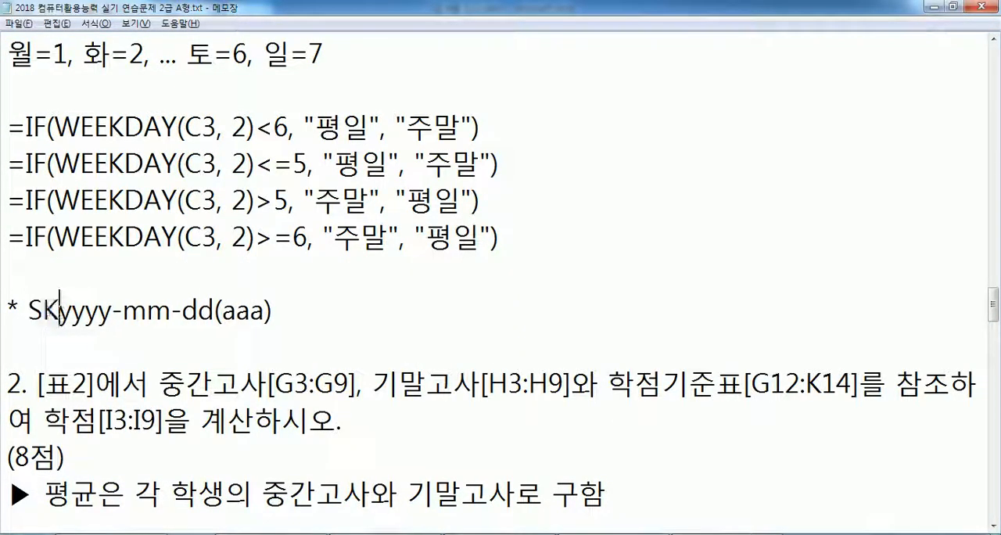
pyautogui.press('BackSpace')
pyautogui.press('BackSpace')
pyautogui.press('BackSpace')
pyautogui.write('날짜가 이')
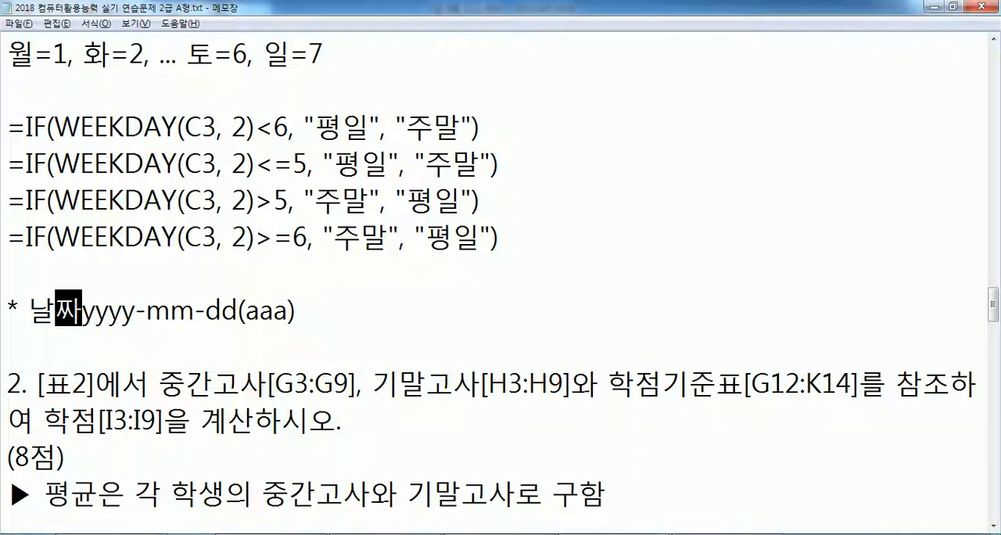
pyautogui.write('있는 셀의 ')
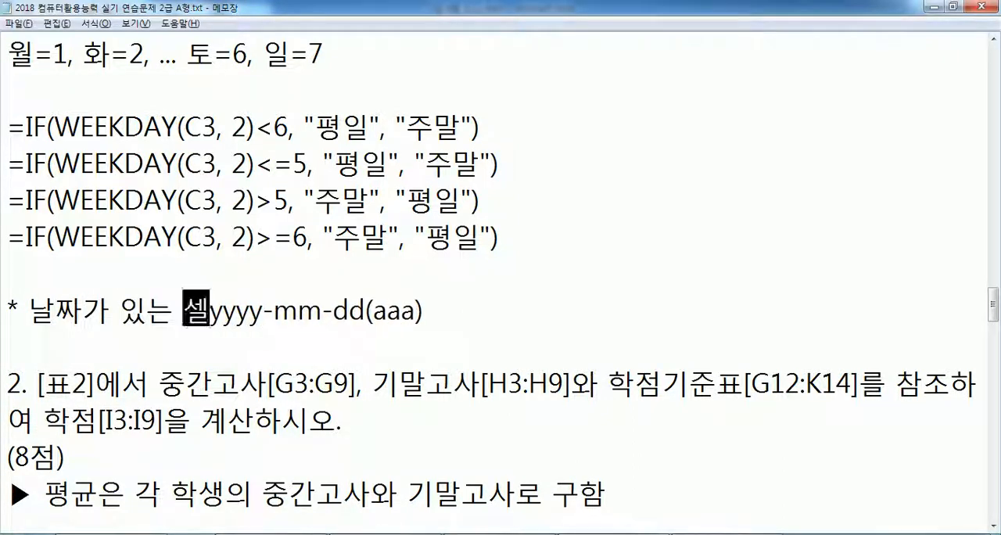
pyautogui.write('서식을 지정 ')
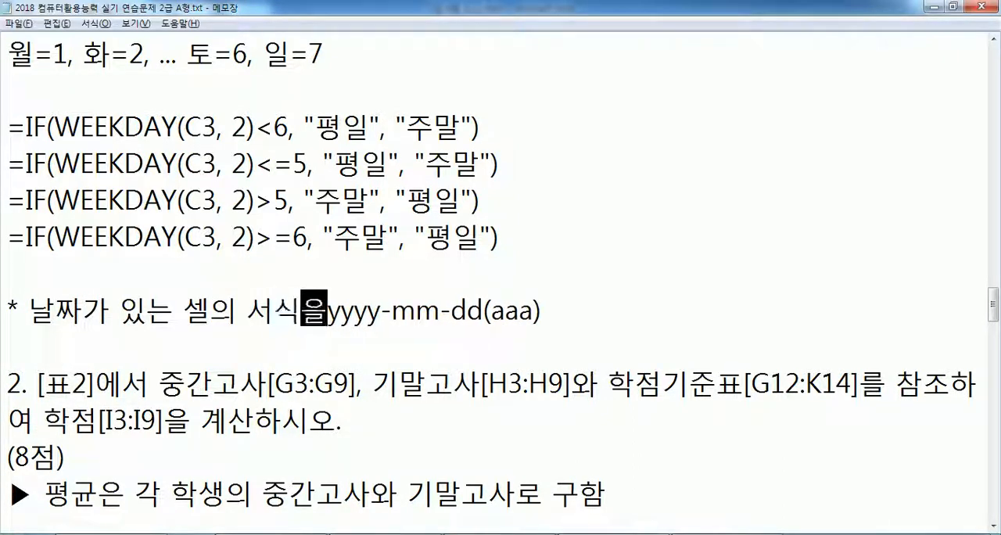
pyautogui.write(':')
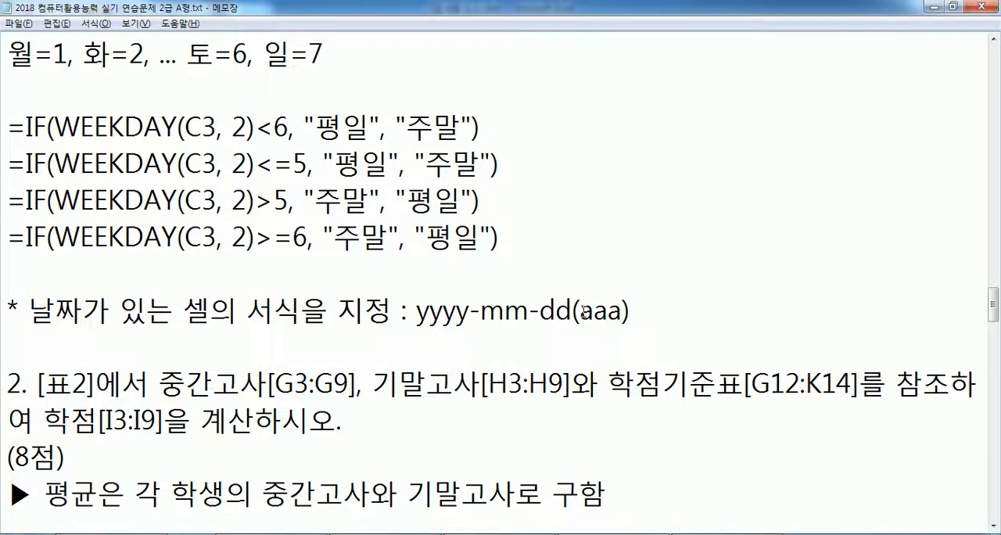
pyautogui.moveTo(581, 312); pyautogui.dragTo(616, 313)
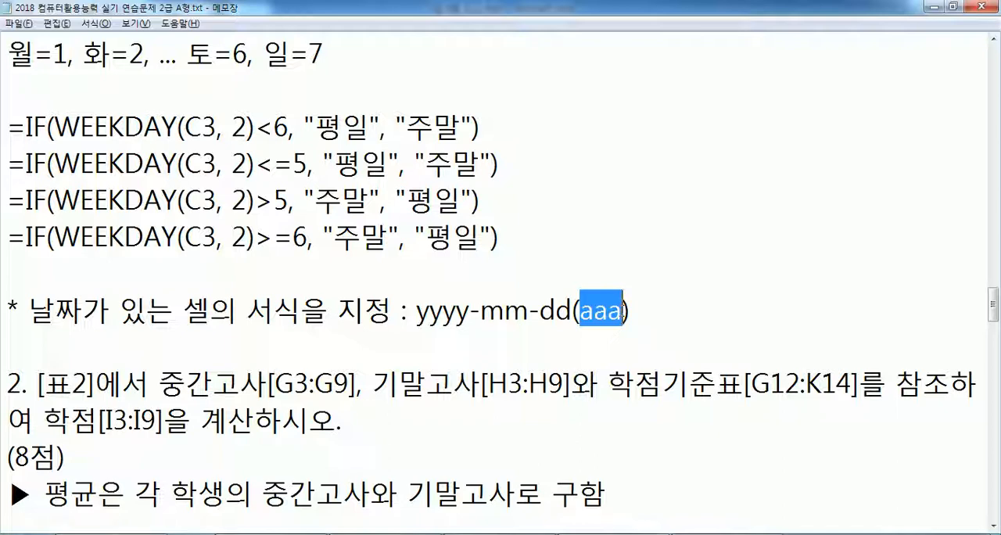
pyautogui.click(656, 320)
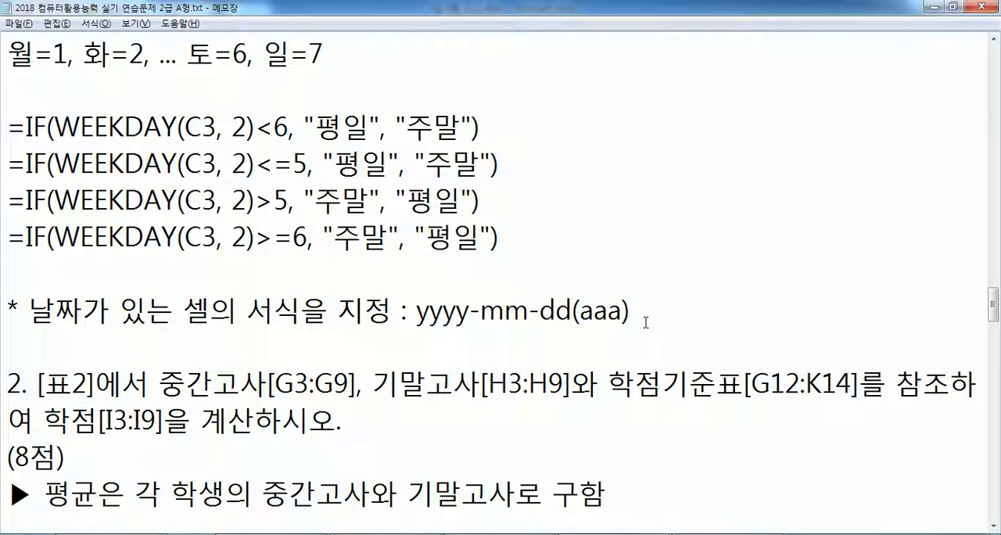
# - Switch to Excel and check the weekdays of the dates in C3:C9 against the 요일 results in D3:D9
pyautogui.hotkey('alt', 'Tab')
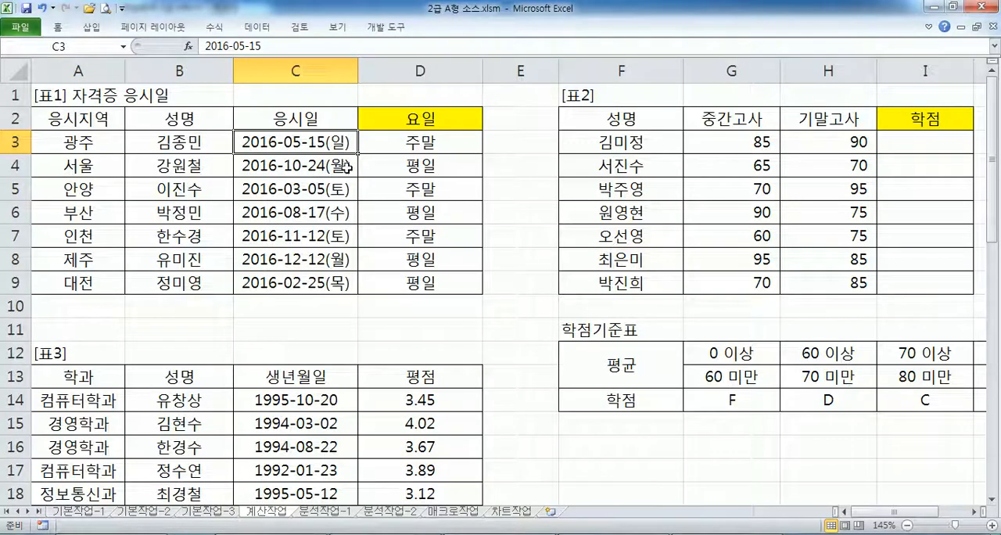
pyautogui.click(423, 144)
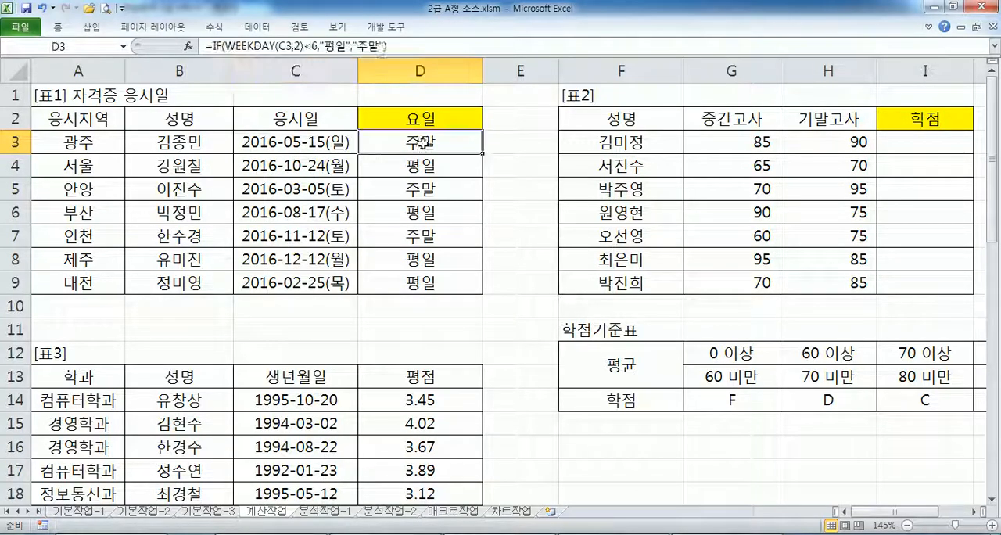
pyautogui.click(343, 166)
pyautogui.click(338, 189)
pyautogui.click(333, 217)
pyautogui.click(334, 236)
pyautogui.click(332, 261)
pyautogui.click(332, 283)
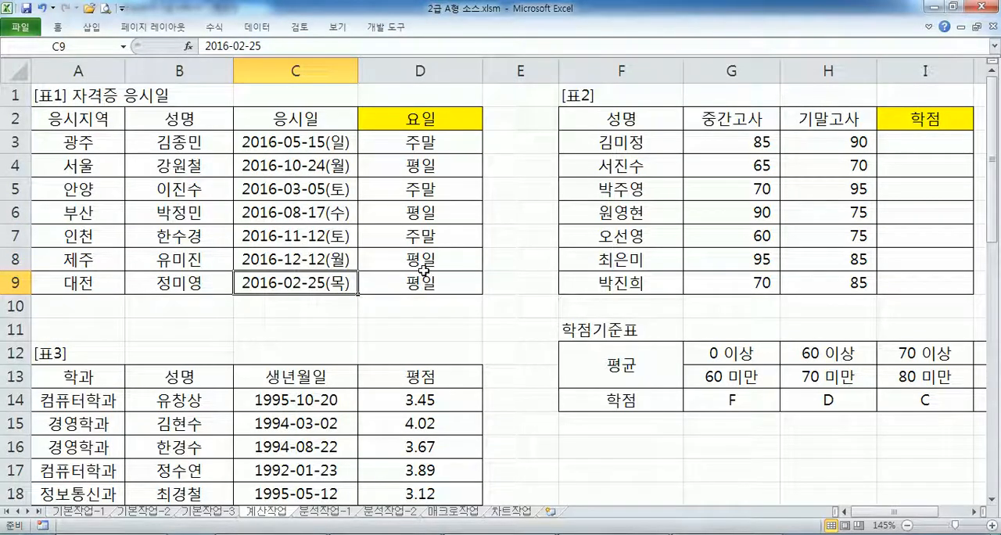
pyautogui.moveTo(326, 144); pyautogui.dragTo(334, 280)
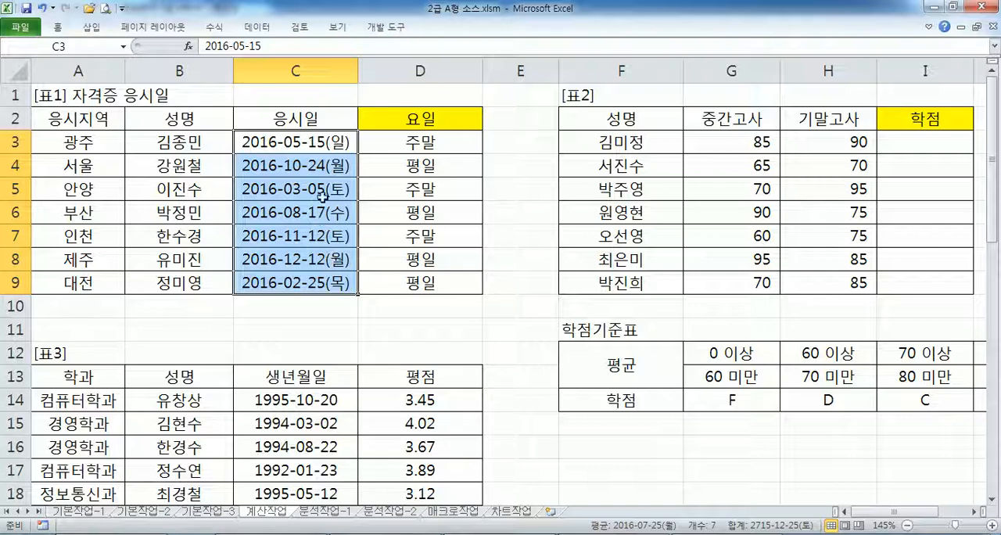
pyautogui.click(341, 144)
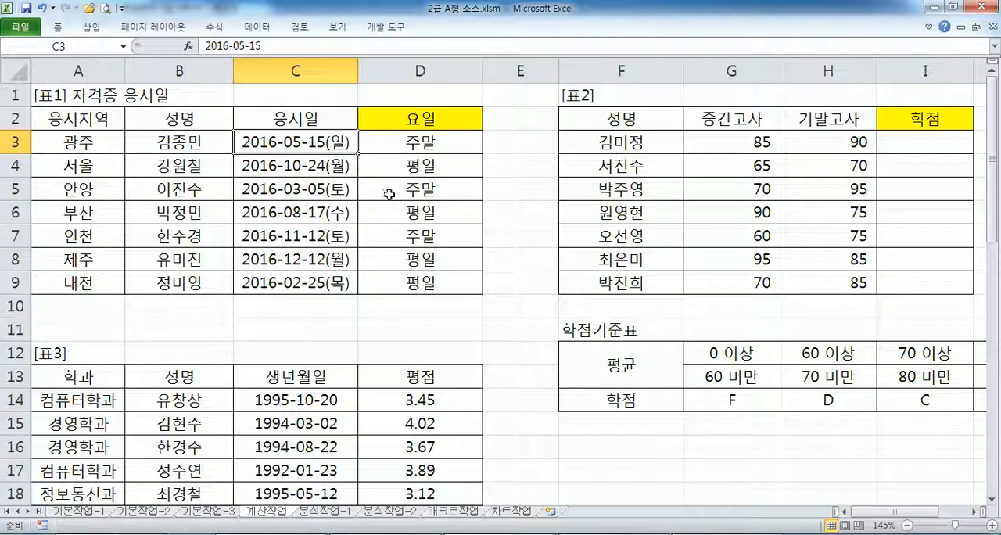
# - Switch to Notepad and join "(8점)" to the end of the question sentence in task 2
pyautogui.hotkey('alt', 'Tab')
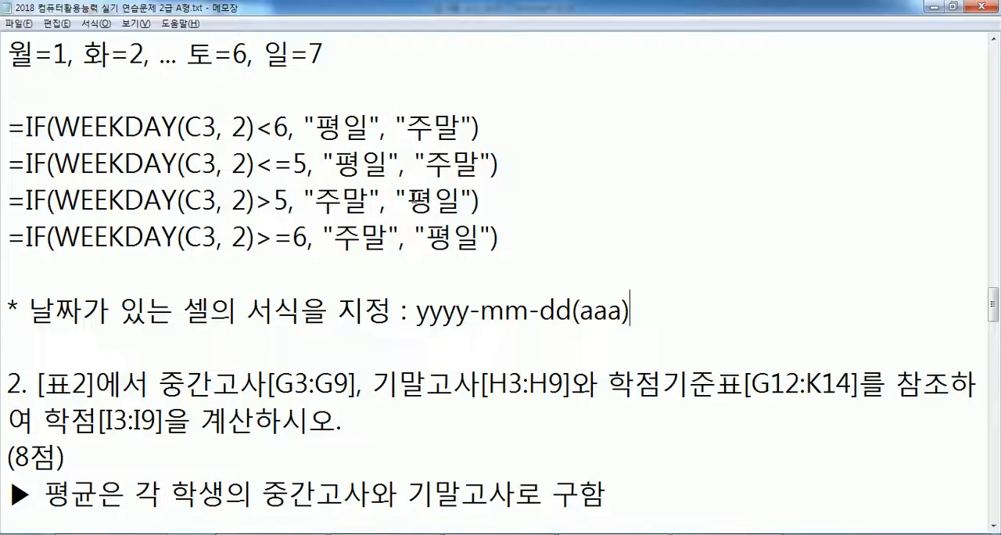
pyautogui.click(130, 346)
pyautogui.scroll(-4, 202, 338)
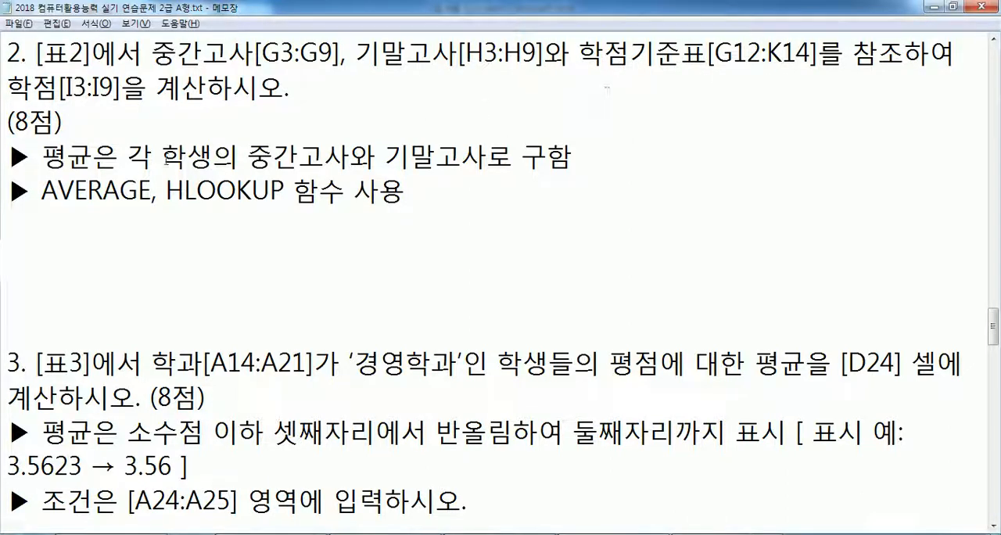
pyautogui.click(339, 89)
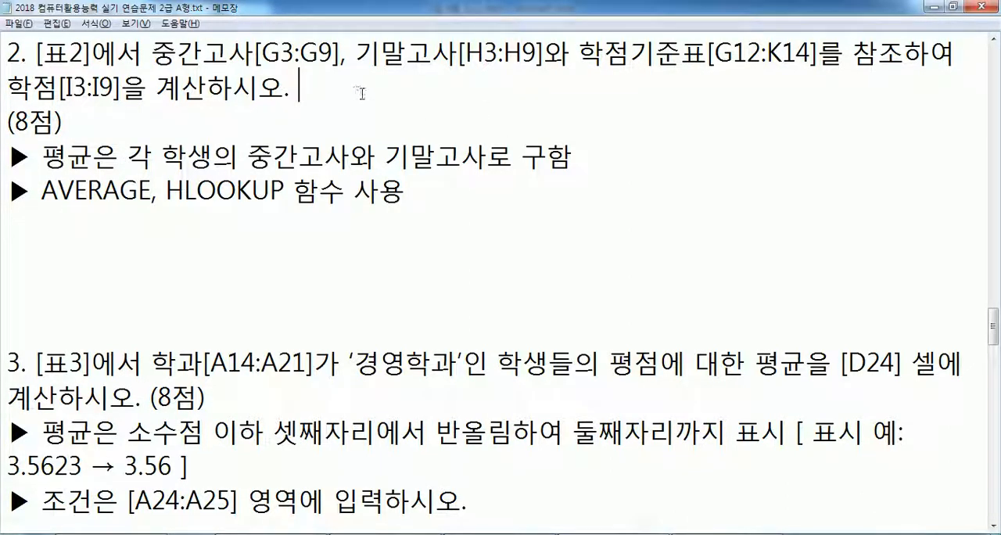
pyautogui.press('Delete')
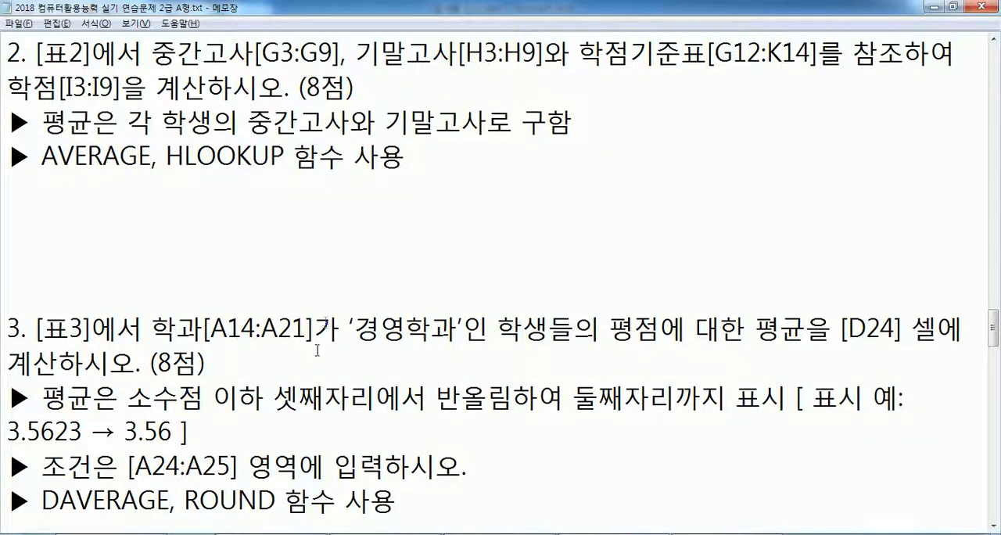
# - Review the end of task 1 and the task 2 instructions, and place the caret below the AVERAGE, HLOOKUP line
pyautogui.scroll(5, 278, 291)
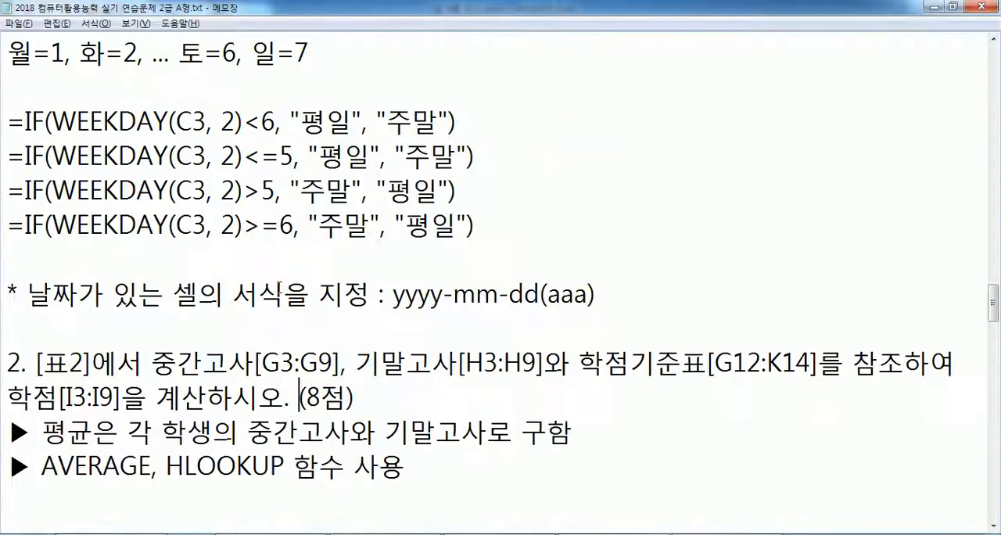
pyautogui.scroll(2, 281, 282)
pyautogui.click(348, 188)
pyautogui.press('Delete')
pyautogui.scroll(-6, 313, 245)
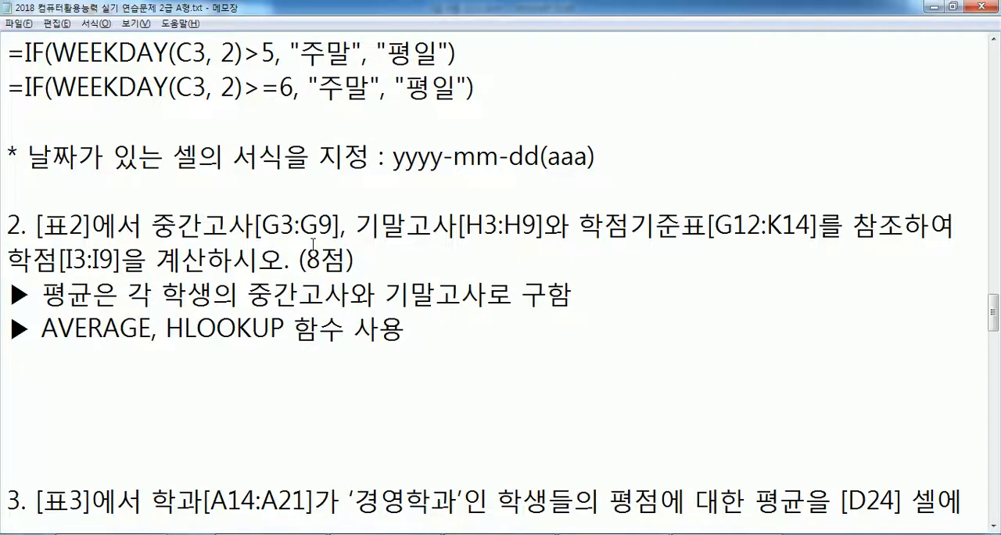
pyautogui.scroll(-1, 313, 244)
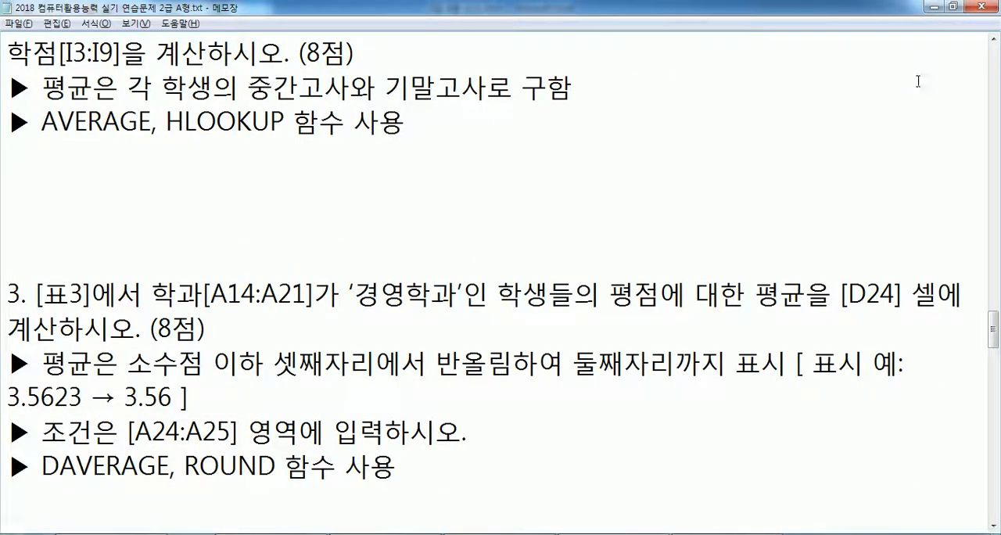
pyautogui.click(994, 39)
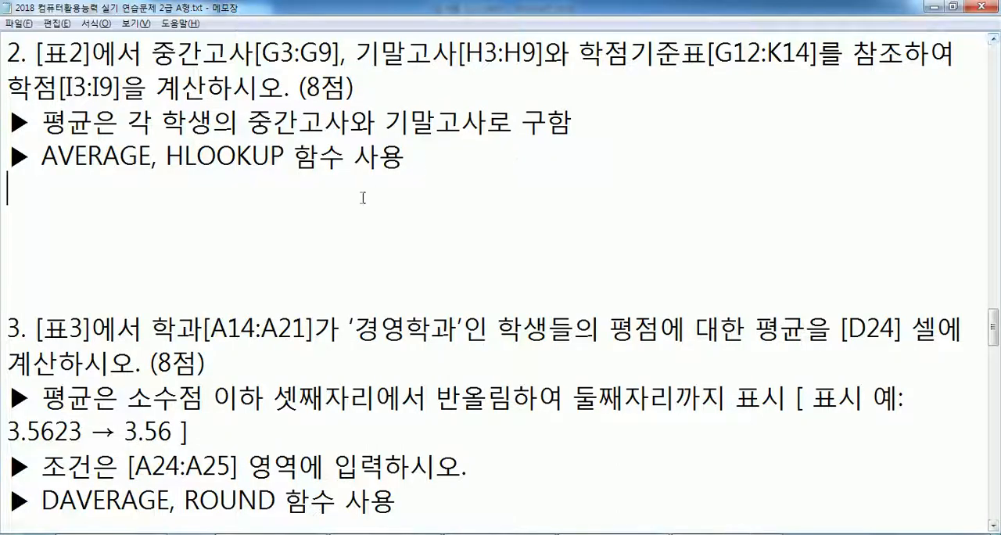
# - Switch to Excel, bring 표2 and 학점기준표 fully into view, and examine the first student's scores in G3:H3 and the 학점 cell I3
pyautogui.hotkey('alt', 'Tab')
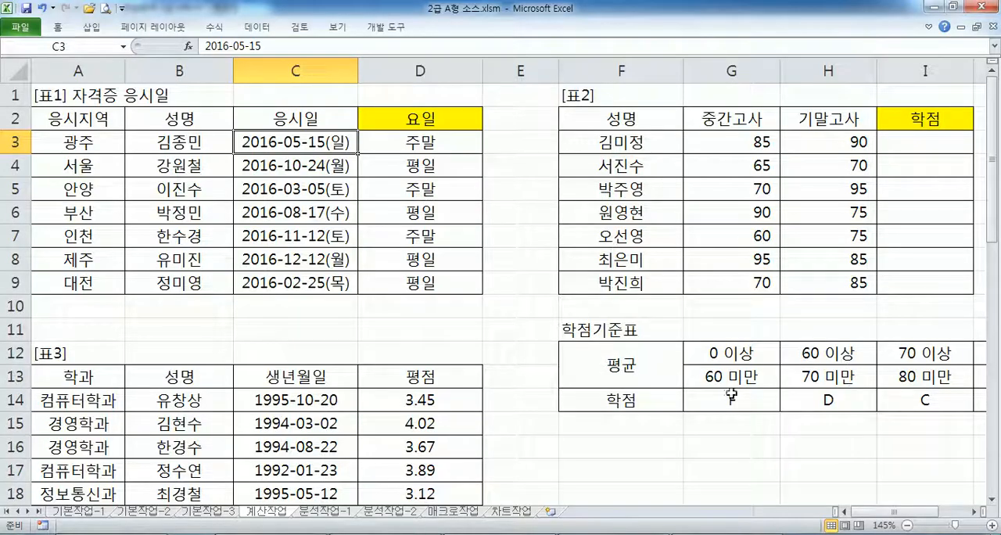
pyautogui.moveTo(878, 513); pyautogui.dragTo(907, 514)
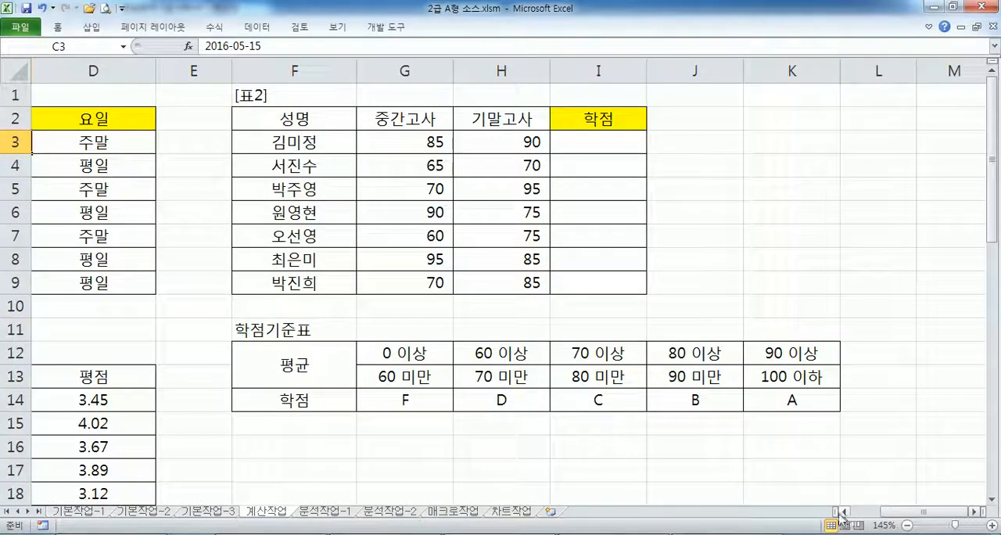
pyautogui.moveTo(832, 512); pyautogui.dragTo(609, 513)
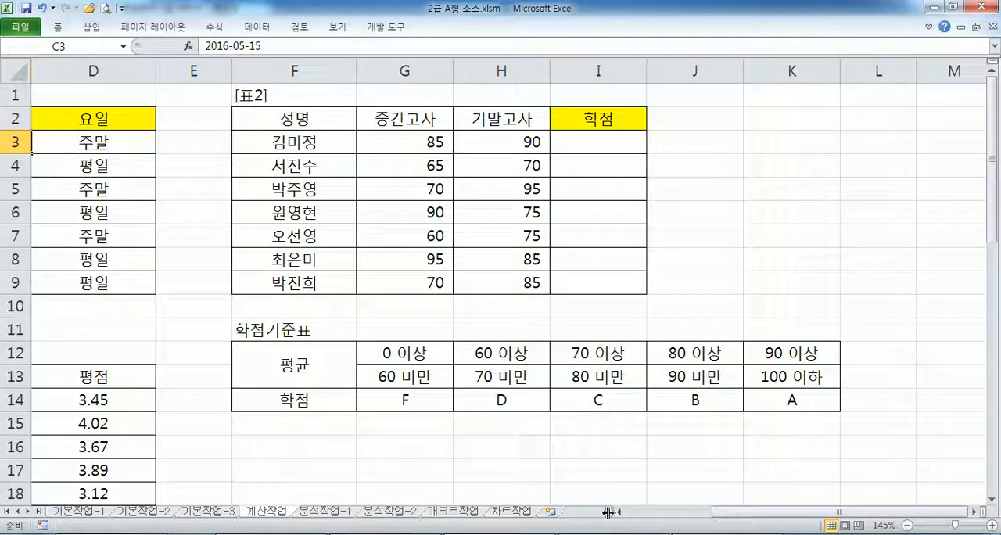
pyautogui.click(418, 141)
pyautogui.click(479, 142)
pyautogui.click(414, 142)
pyautogui.click(489, 141)
pyautogui.click(599, 142)
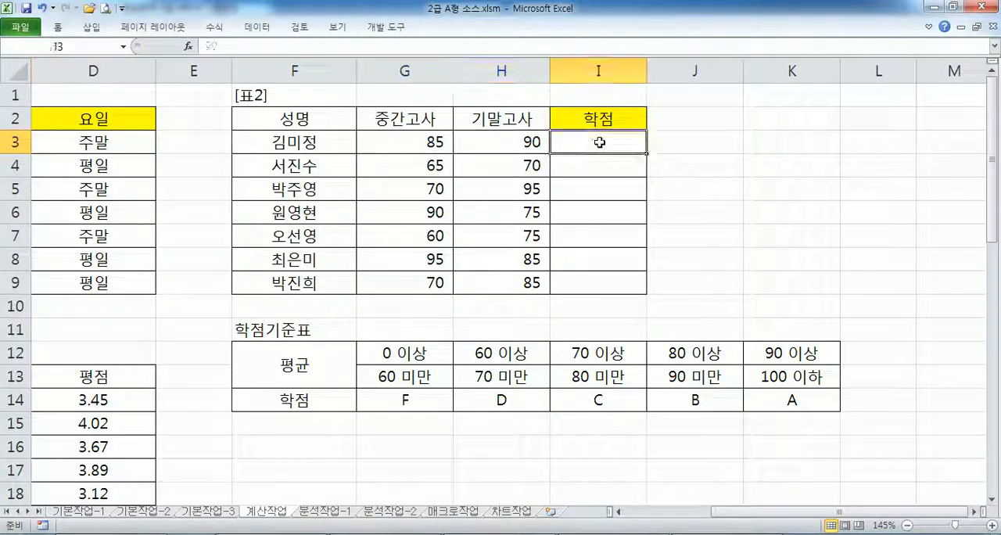
# - Examine the stored numbers behind the 이상 and 미만 limits in G12:H13 of 학점기준표, including G13 in edit mode
pyautogui.click(405, 377)
pyautogui.click(412, 359)
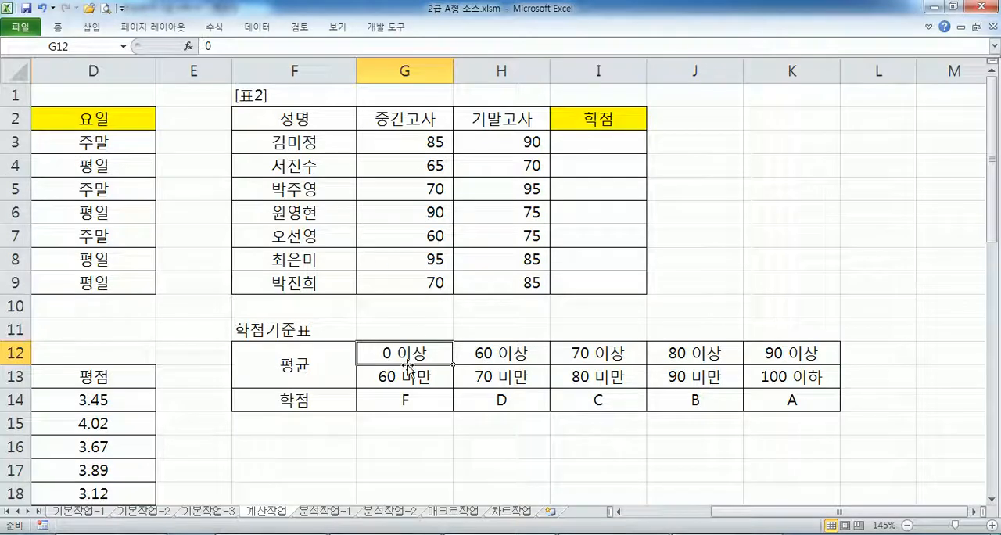
pyautogui.click(508, 362)
pyautogui.click(412, 376)
pyautogui.click(494, 378)
pyautogui.click(418, 377)
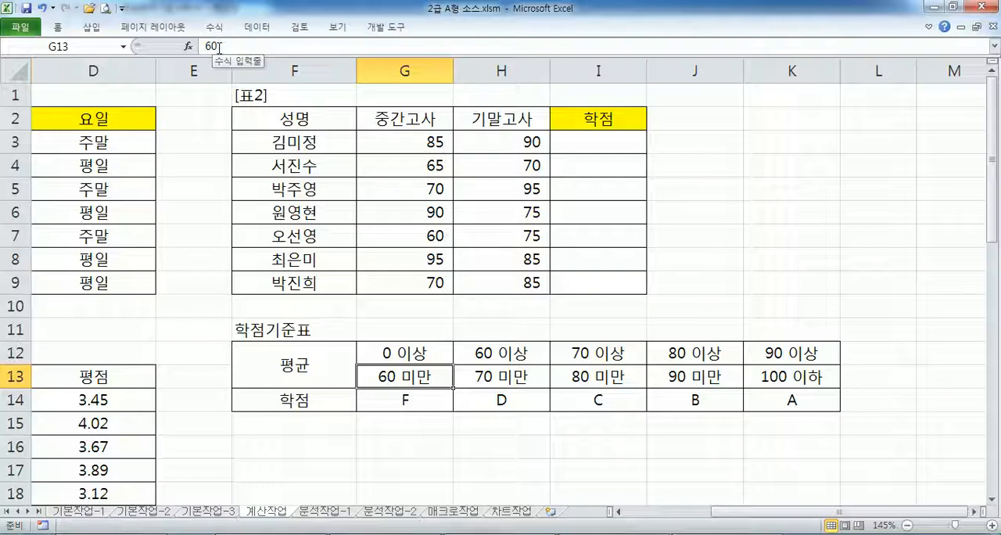
pyautogui.doubleClick(410, 377)
pyautogui.moveTo(416, 377); pyautogui.dragTo(403, 376)
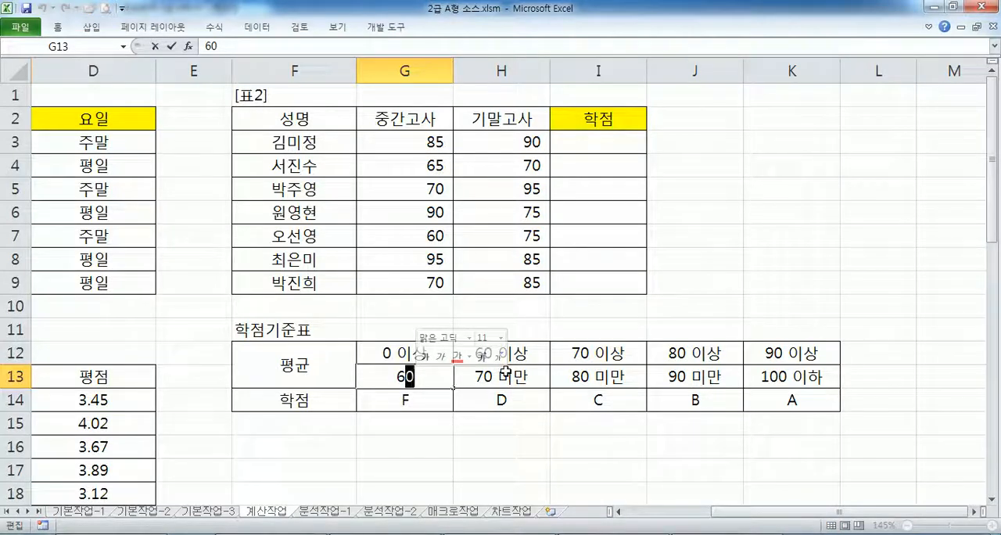
pyautogui.press('Return')
# - Examine how the average limits in rows 12 and 13 match the grades in row 14 across G12:K14 of 학점기준표
pyautogui.moveTo(403, 376); pyautogui.dragTo(777, 399)
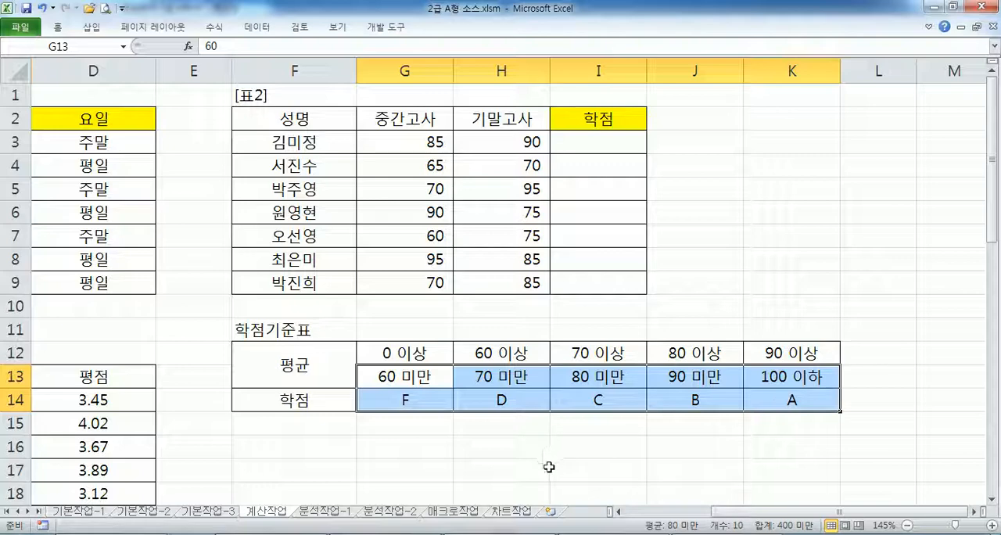
pyautogui.moveTo(415, 356); pyautogui.dragTo(788, 399)
pyautogui.moveTo(413, 354); pyautogui.dragTo(791, 399)
pyautogui.click(384, 355)
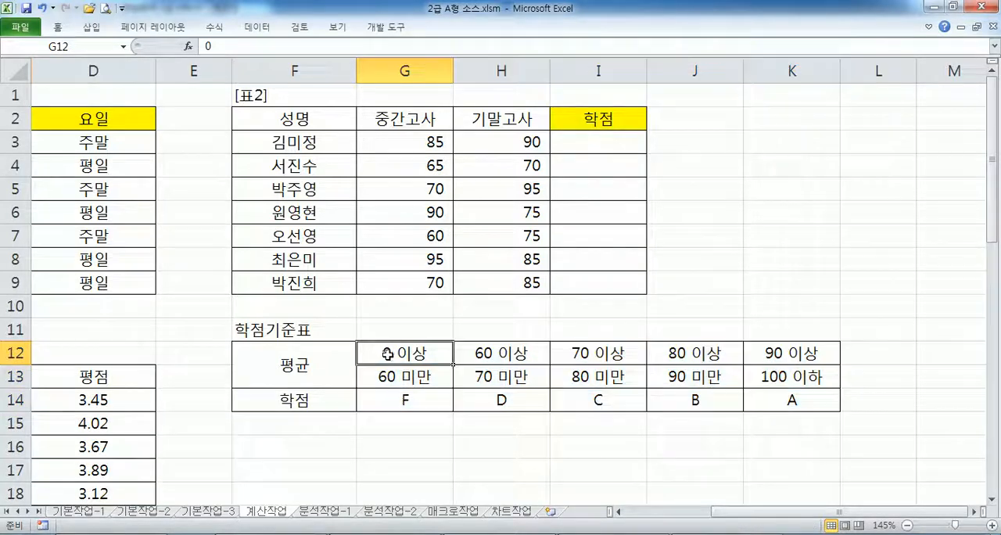
pyautogui.click(396, 397)
pyautogui.moveTo(477, 353); pyautogui.dragTo(586, 351)
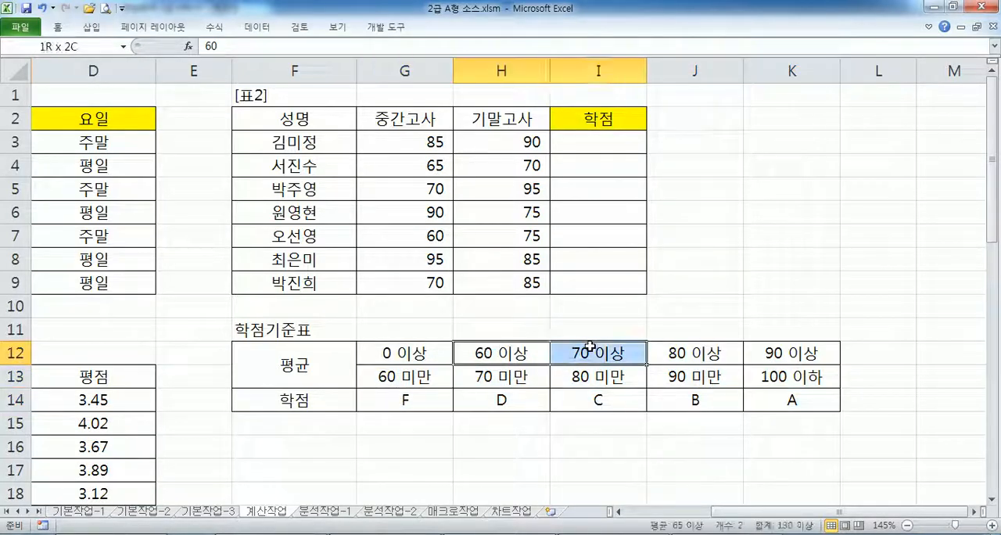
pyautogui.click(509, 400)
pyautogui.click(770, 352)
pyautogui.moveTo(770, 352); pyautogui.dragTo(773, 379)
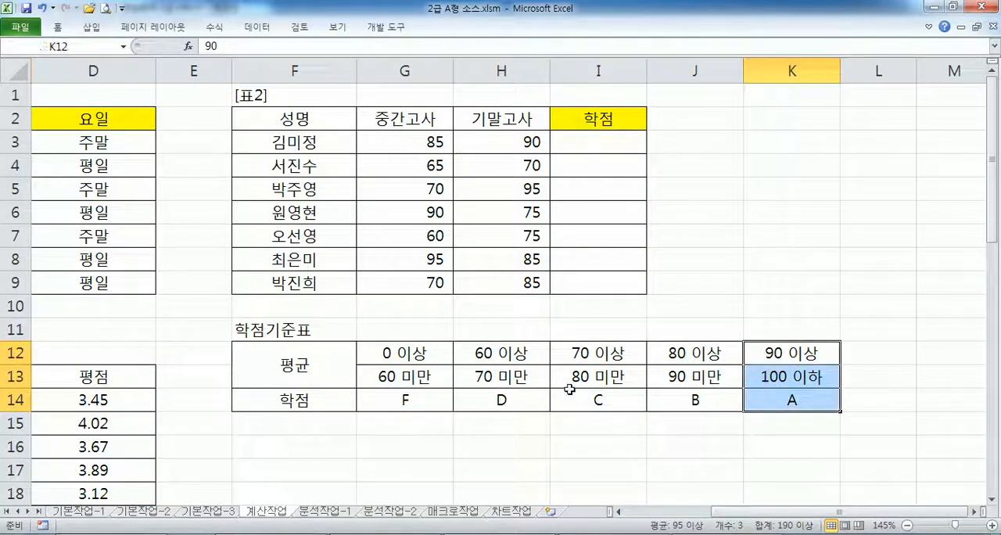
pyautogui.moveTo(400, 359); pyautogui.dragTo(785, 400)
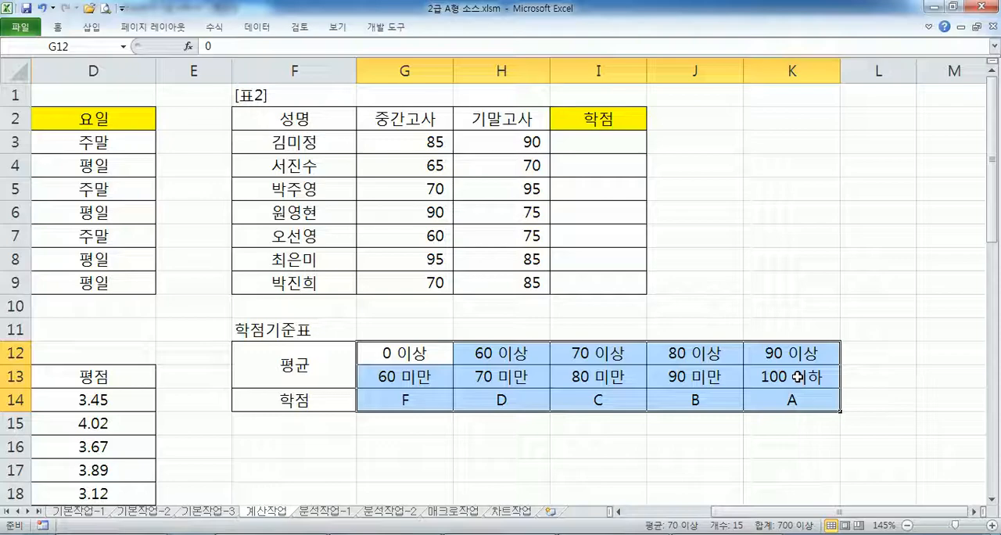
# - Check the functions required for task 2 in Notepad, and start an HLOOKUP formula in Excel cell I3 with AVERAGE(G3:H3) as the lookup value
pyautogui.hotkey('alt', 'Tab')
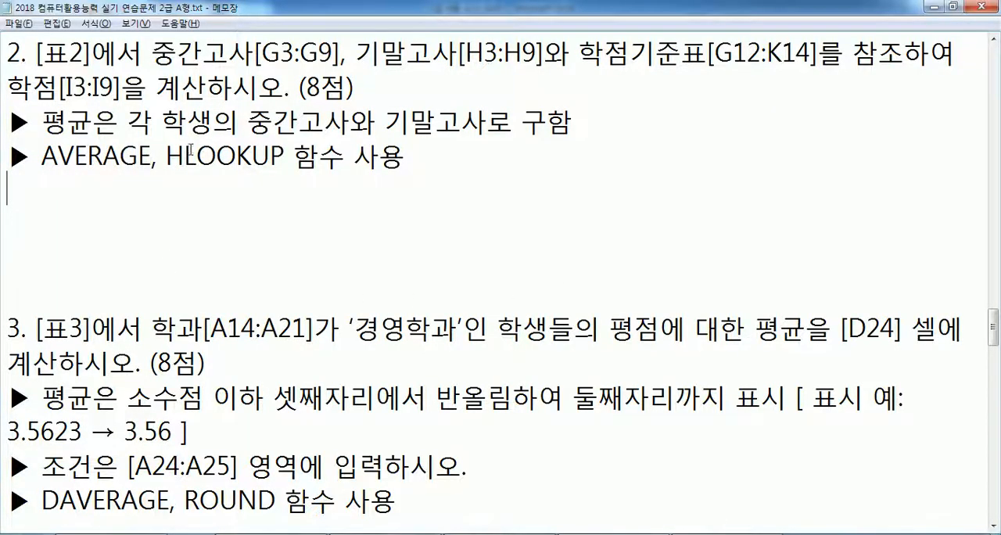
pyautogui.hotkey('alt', 'Tab')
pyautogui.click(593, 142)
pyautogui.write('=')
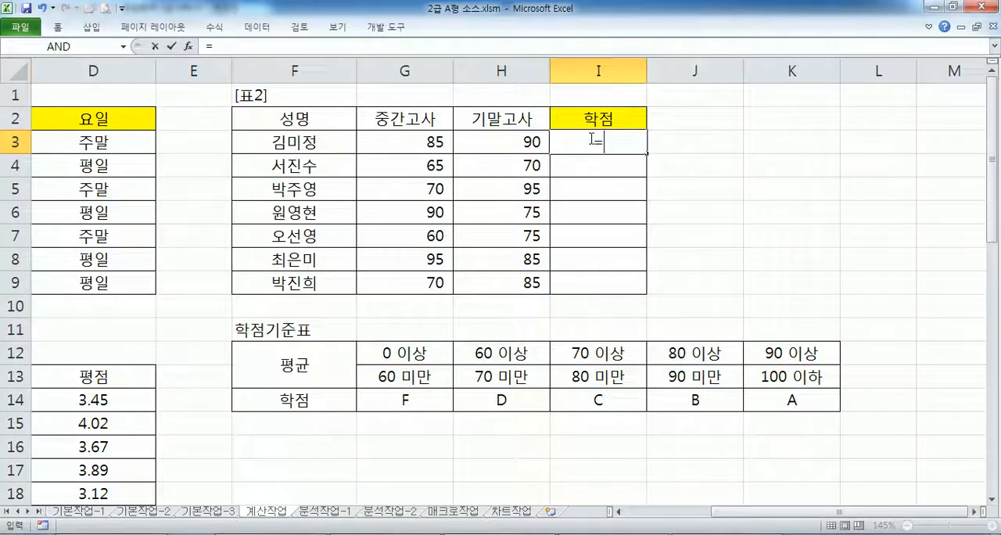
pyautogui.write('HLO')
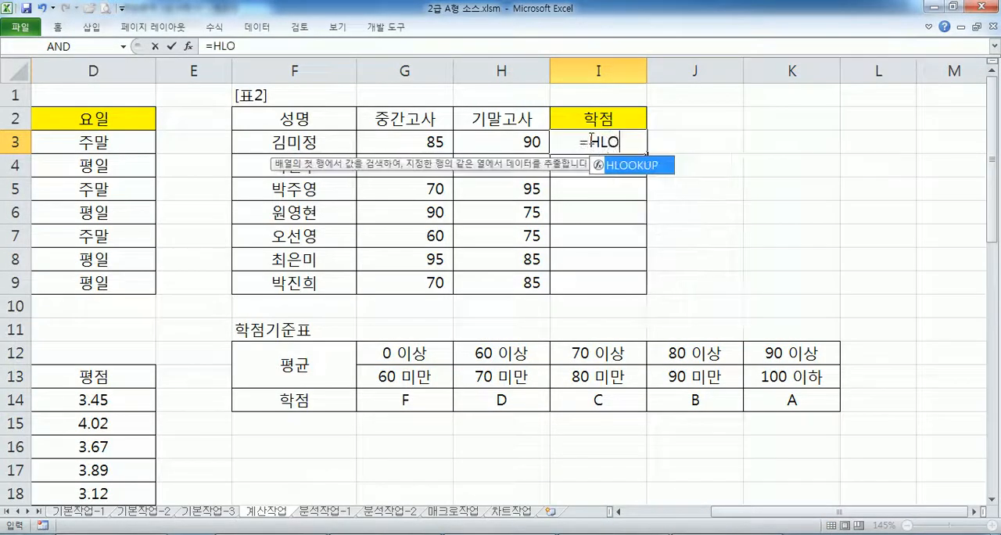
pyautogui.write('OKUP(AVER')
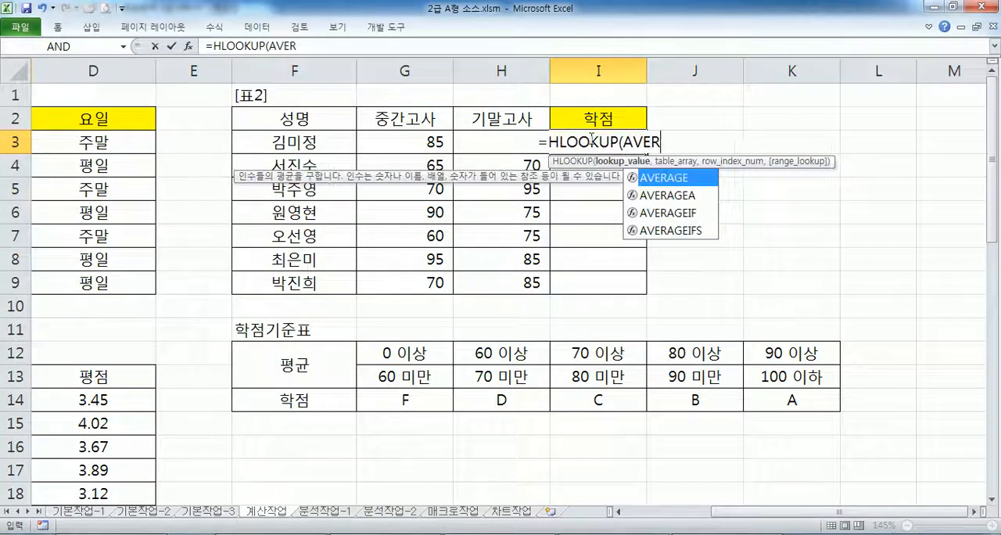
pyautogui.press('Tab')
pyautogui.moveTo(398, 135); pyautogui.dragTo(480, 136)
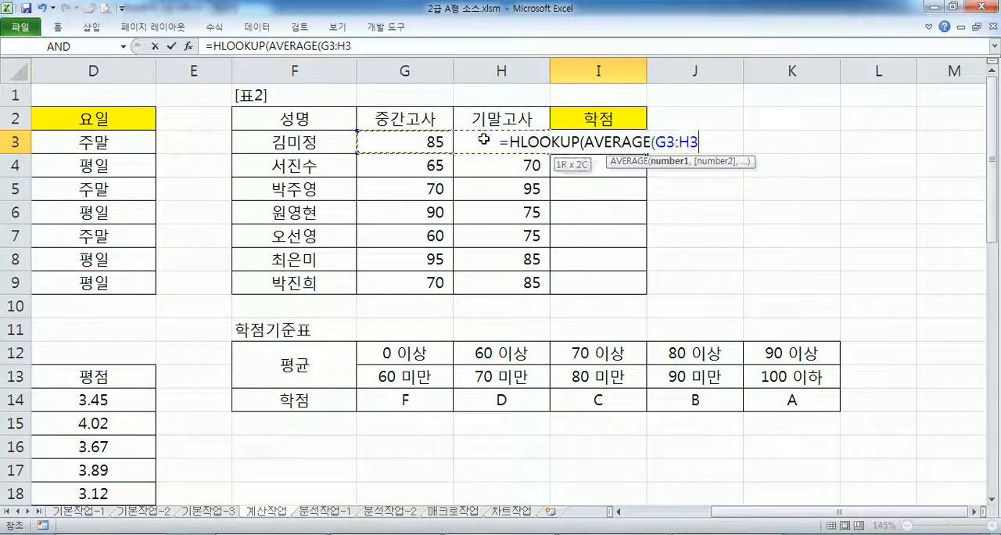
pyautogui.write(')')
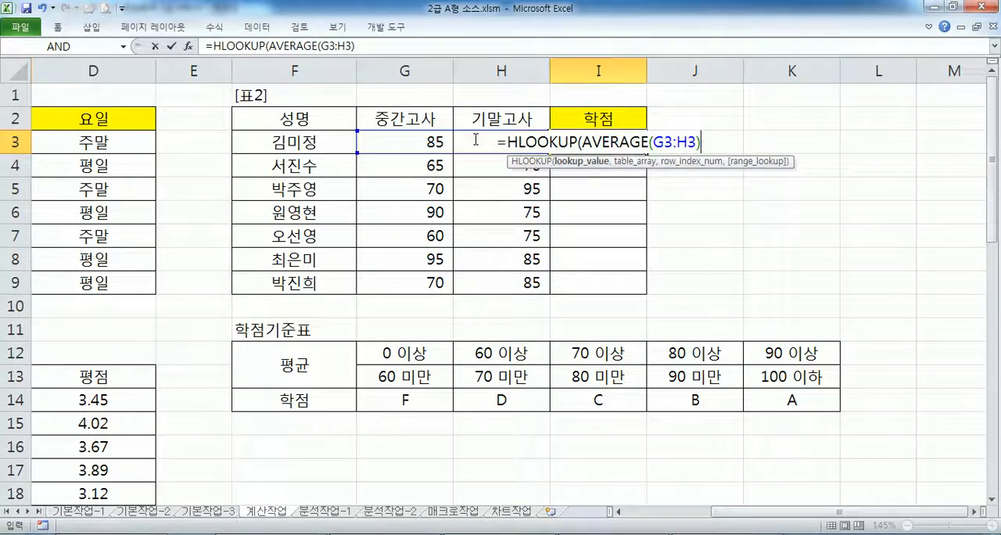
pyautogui.write(',')
# - Add the absolute range $G$12:$K$14 as the HLOOKUP table array and 3 as the row index number
pyautogui.moveTo(414, 349); pyautogui.dragTo(765, 383)
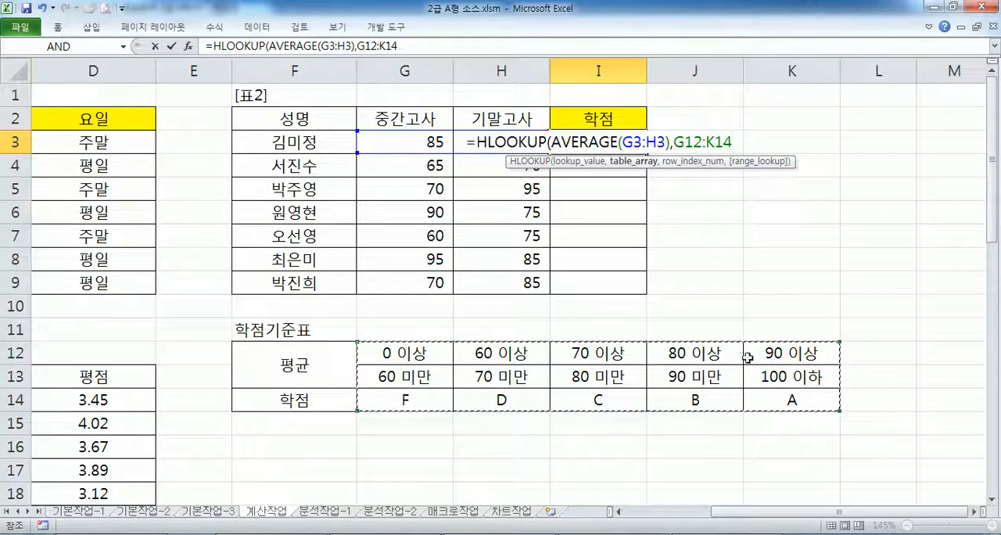
pyautogui.press('F4')
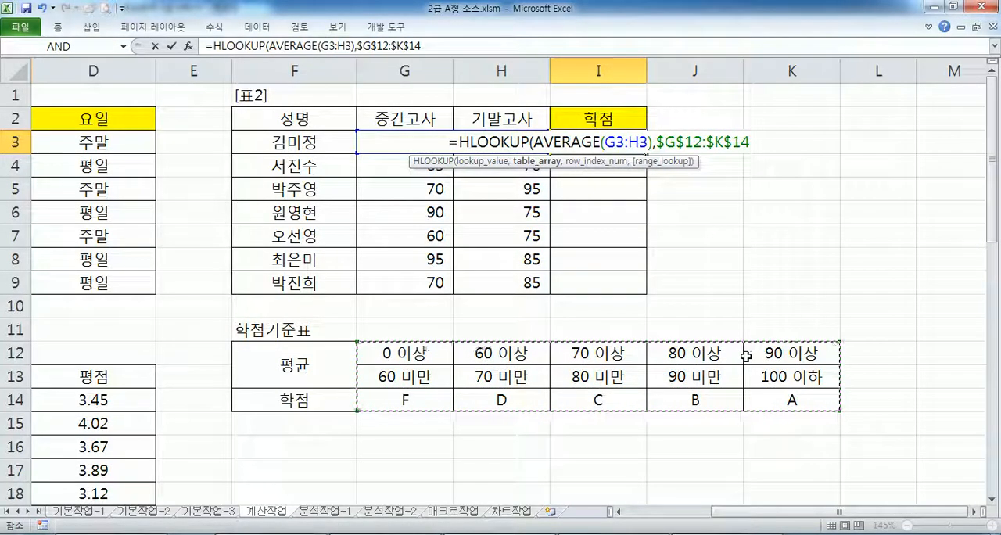
pyautogui.write(',')
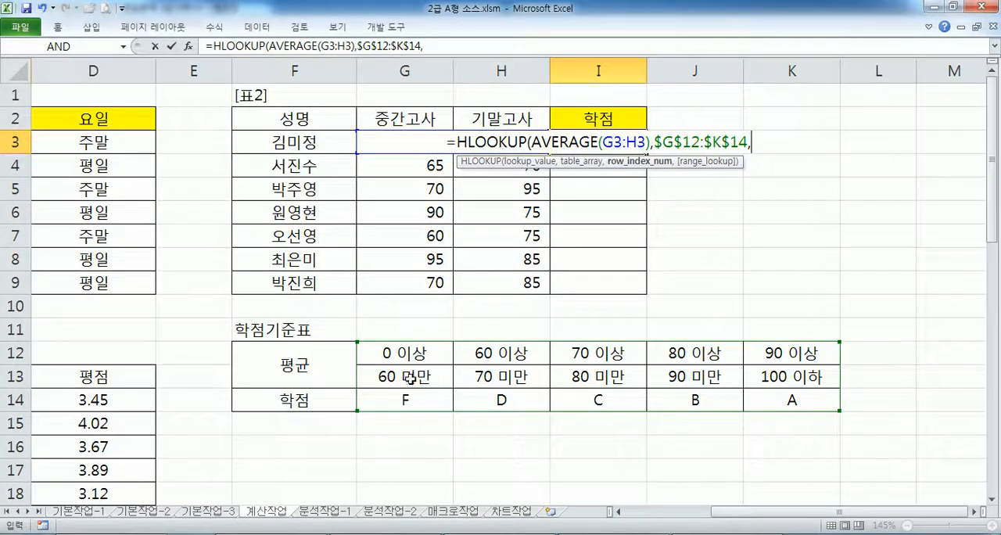
pyautogui.write('3')
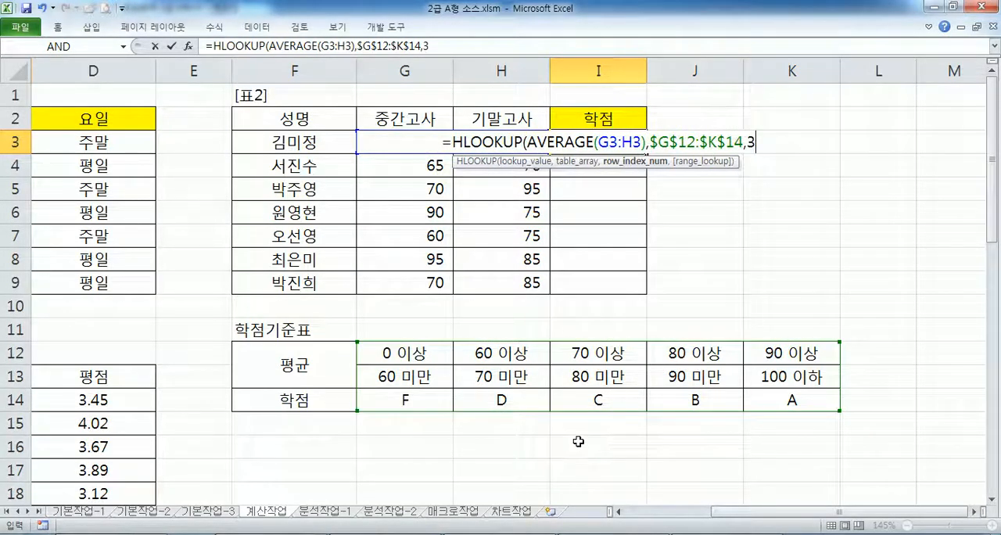
pyautogui.write(',')
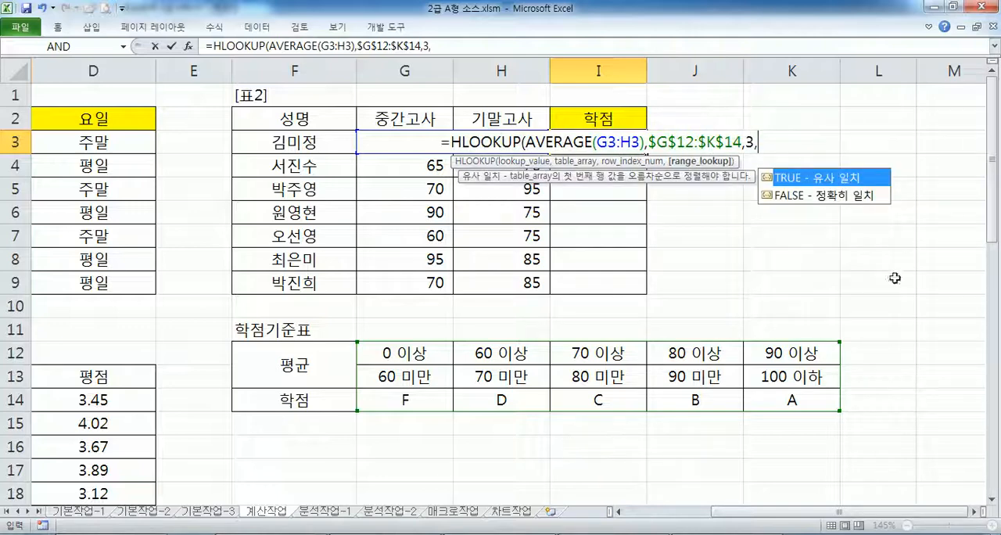
# - Try TRUE (유사 일치) as the range_lookup argument, and remove it together with its comma
pyautogui.click(827, 196)
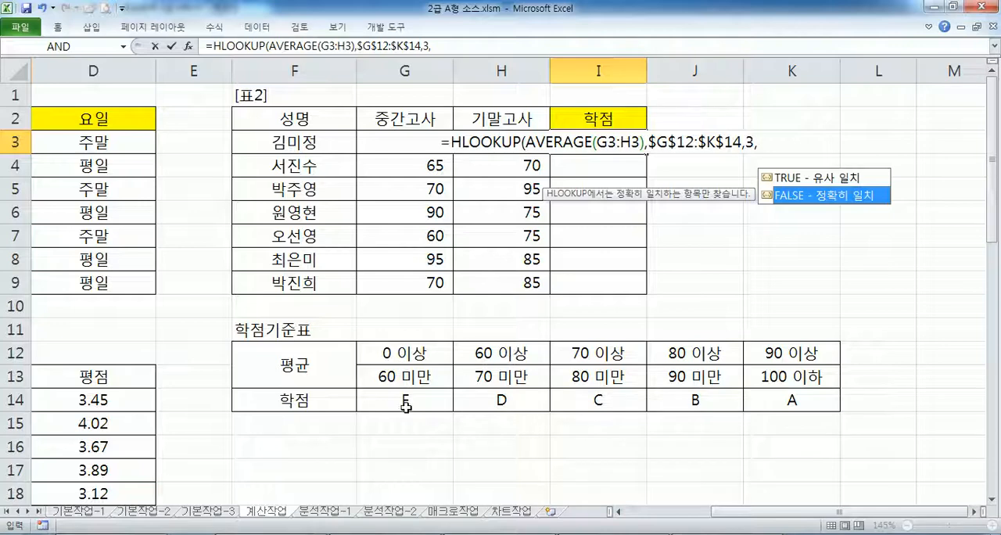
pyautogui.click(812, 182)
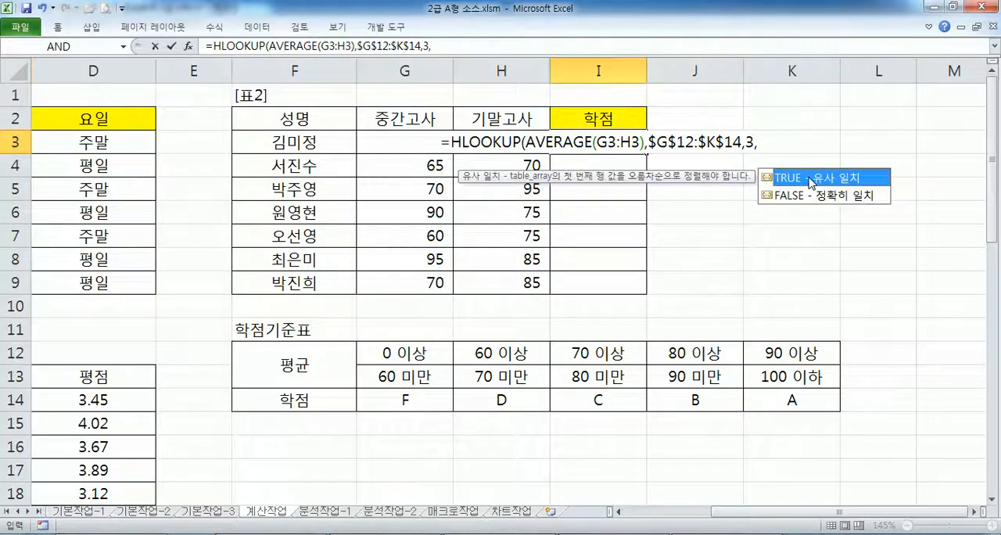
pyautogui.doubleClick(804, 183)
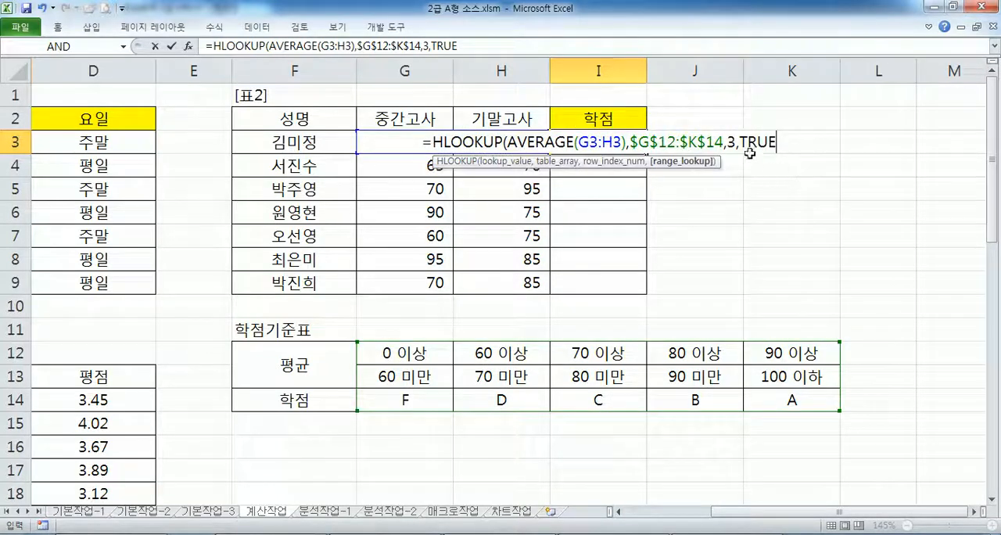
pyautogui.moveTo(737, 145); pyautogui.dragTo(786, 143)
pyautogui.press('BackSpace')
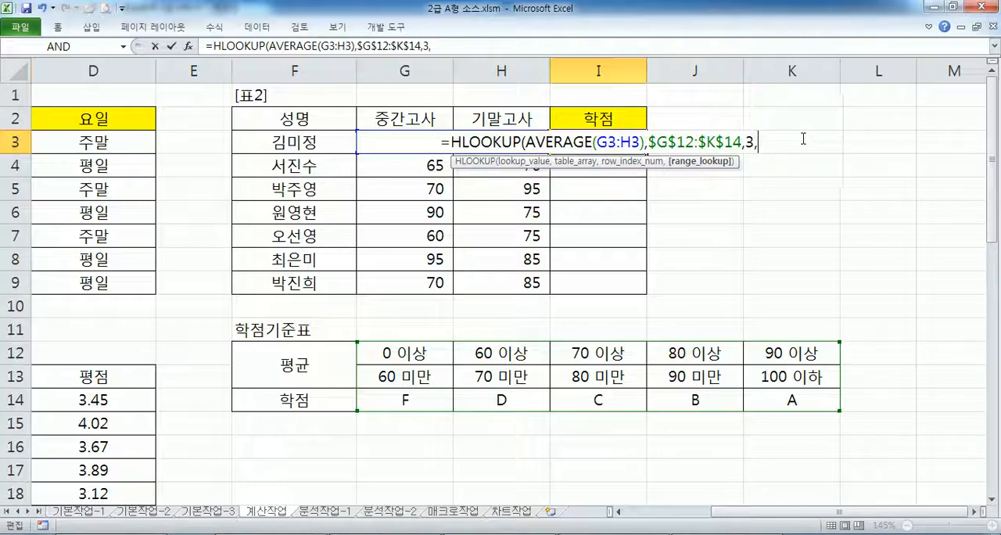
pyautogui.press('BackSpace')
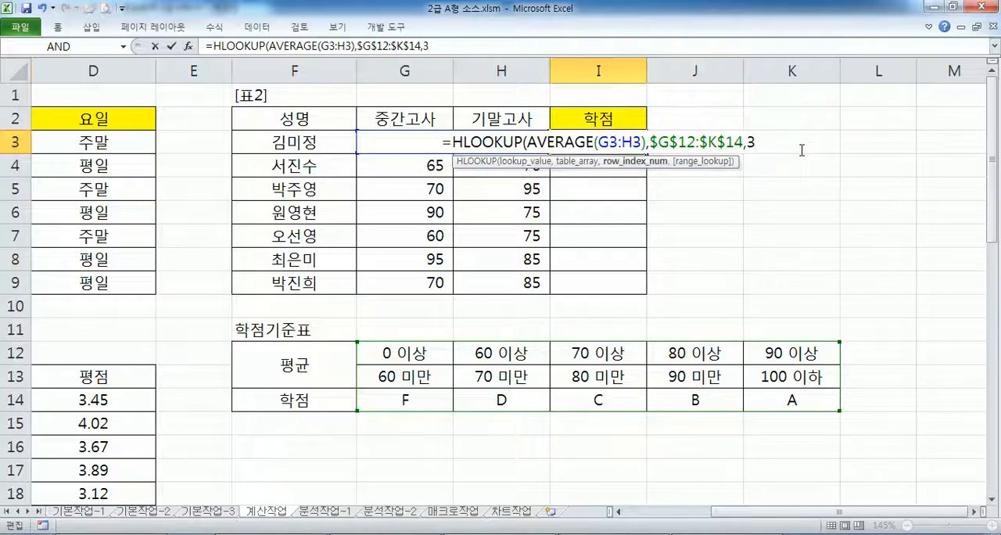
# - Close and enter the HLOOKUP formula in I3, and fill it down through I9
pyautogui.write(')')
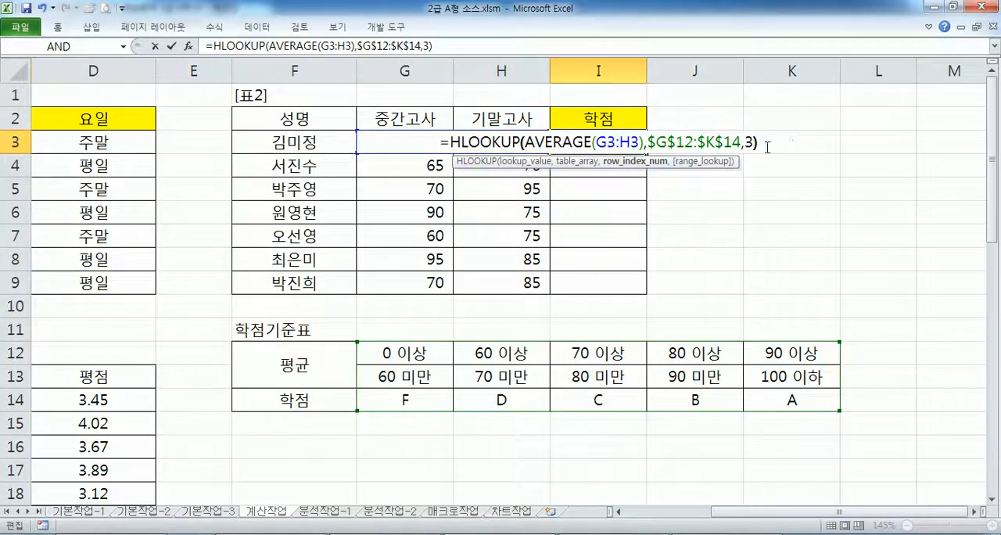
pyautogui.press('Return')
pyautogui.click(637, 137)
pyautogui.moveTo(645, 155); pyautogui.dragTo(638, 286)
# - Enter the HLOOKUP formula in I3, and copy it into the Notepad exam text under the function note of task 2
pyautogui.click(597, 139)
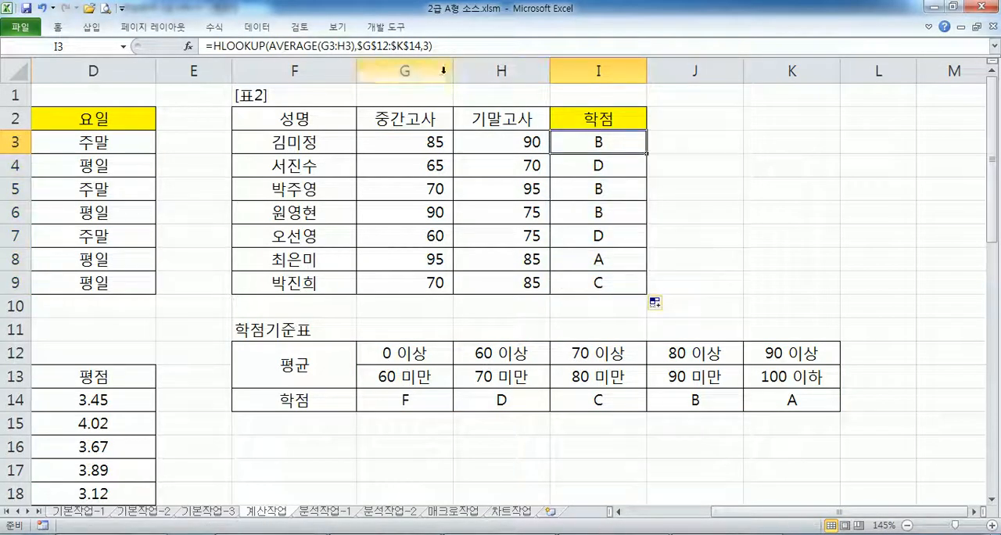
pyautogui.tripleClick(443, 47)
pyautogui.hotkey('ctrl', 'c')
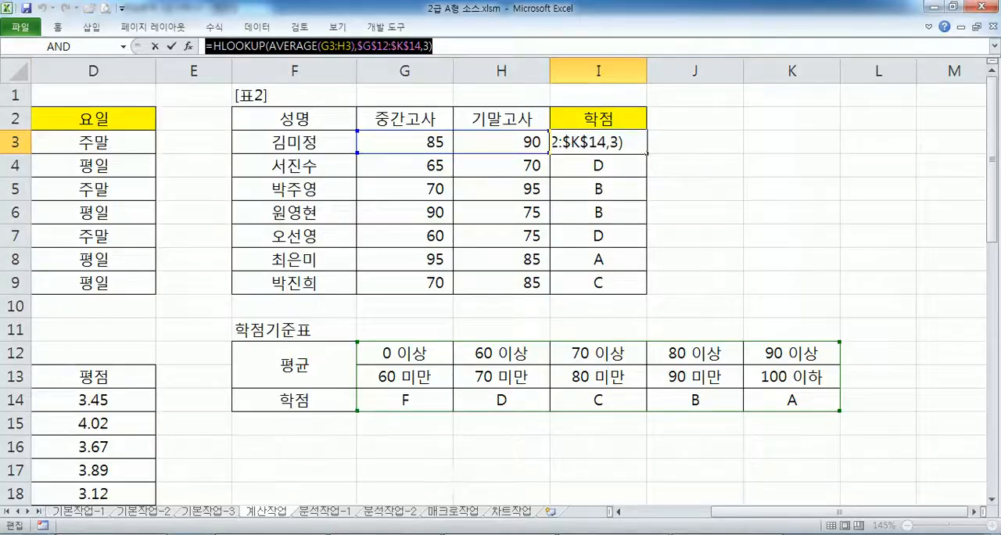
pyautogui.hotkey('alt', 'Tab')
pyautogui.hotkey('ctrl', 'v')
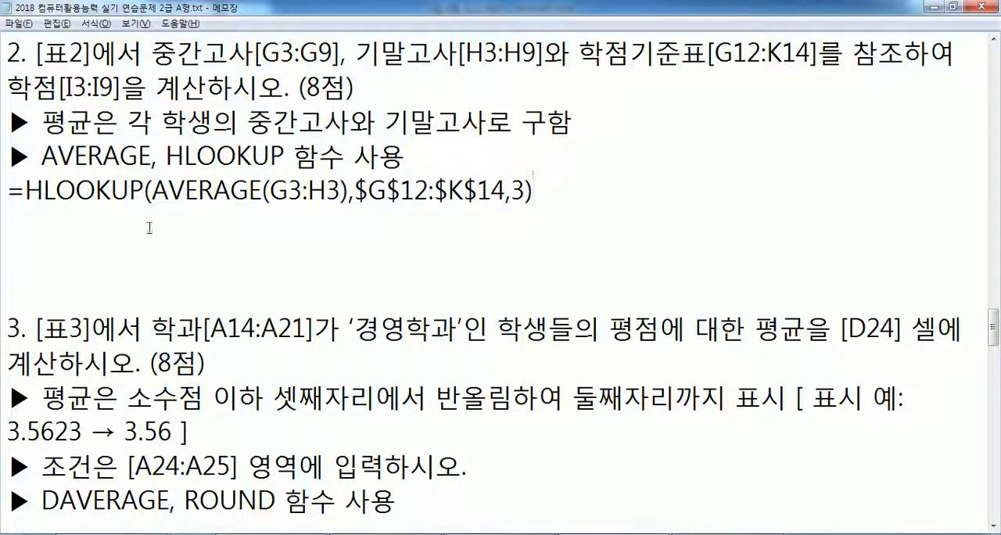
# - Paste the HLOOKUP formula again on a new line and add TRUE as its fourth argument
pyautogui.press('Return')
pyautogui.hotkey('ctrl', 'v')
pyautogui.press('Left')
pyautogui.write(',ㅅㄱ')
pyautogui.press('BackSpace')
pyautogui.press('BackSpace')
pyautogui.write('TRUE')
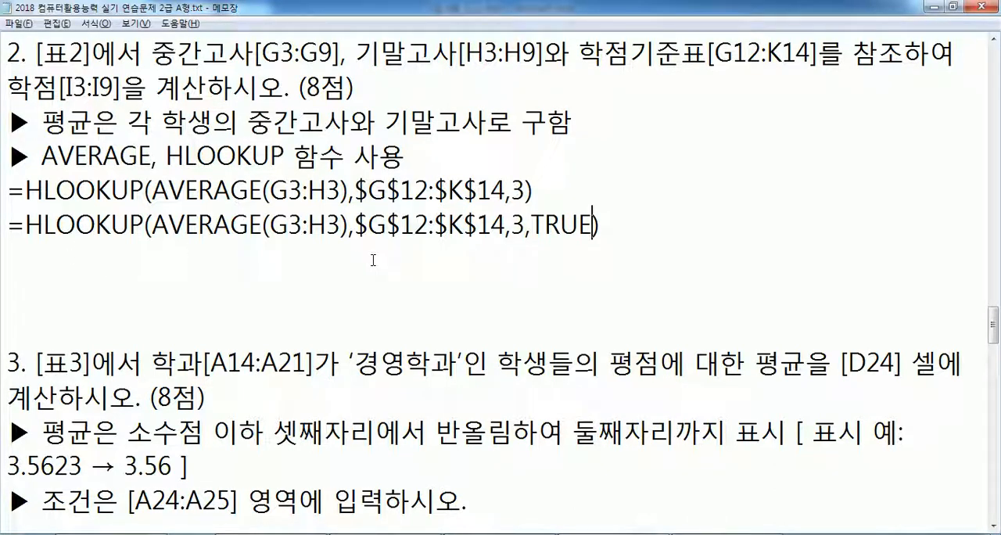
# - Switch to Excel and examine the 학점기준표 range G12:K14 and the underlying values of K12 and K13
pyautogui.hotkey('alt', 'Tab')
pyautogui.click(389, 352)
pyautogui.moveTo(389, 352); pyautogui.dragTo(830, 395)
pyautogui.press('Return')
pyautogui.press('Return')
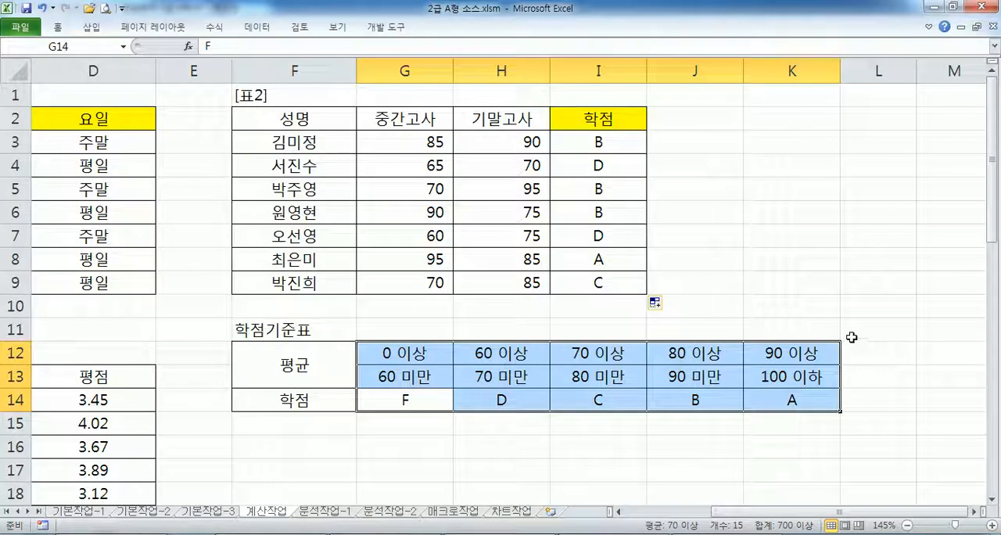
pyautogui.click(428, 353)
pyautogui.click(420, 329)
pyautogui.moveTo(414, 354); pyautogui.dragTo(791, 378)
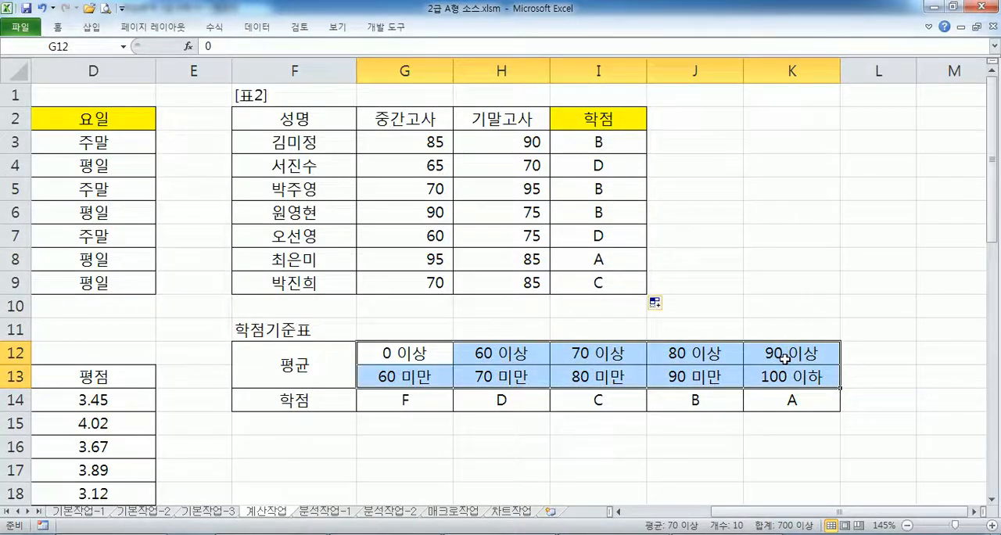
pyautogui.click(785, 358)
pyautogui.doubleClick(785, 357)
pyautogui.press('Escape')
pyautogui.click(780, 377)
pyautogui.doubleClick(780, 376)
pyautogui.press('Escape')
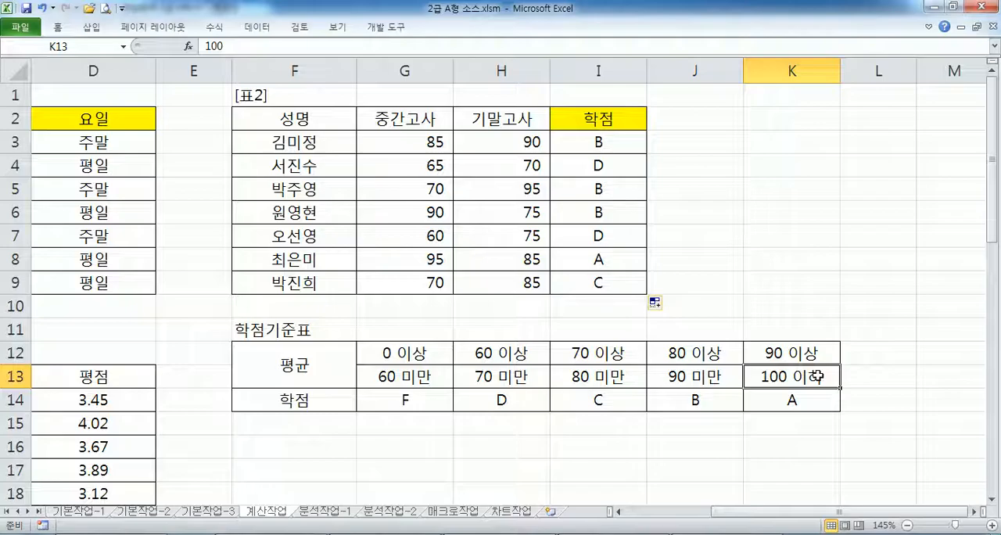
# - In Notepad, remove the surplus blank lines below the task 2 formulas and add a blank line below the task 3 text
pyautogui.hotkey('alt', 'Tab')
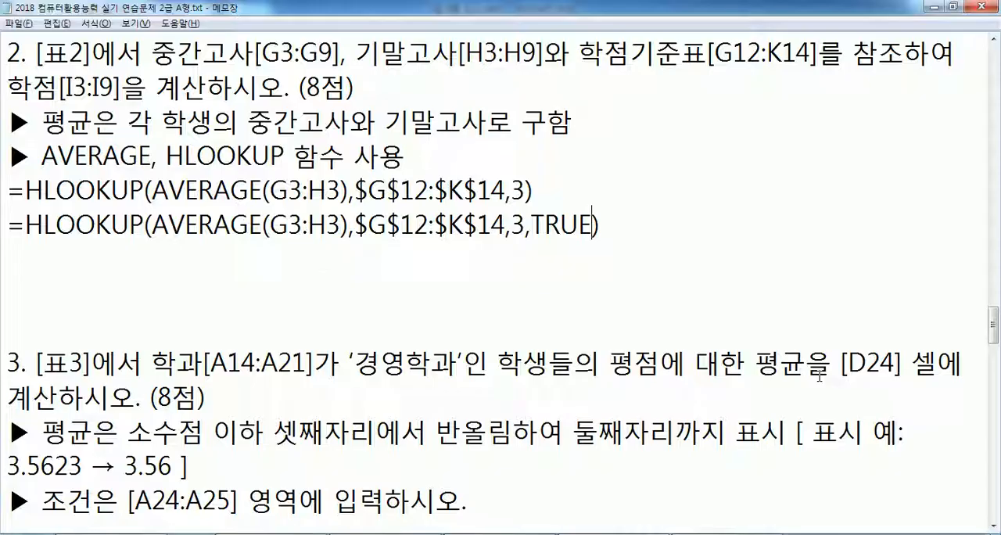
pyautogui.press('Down')
pyautogui.press('Delete')
pyautogui.press('Delete')
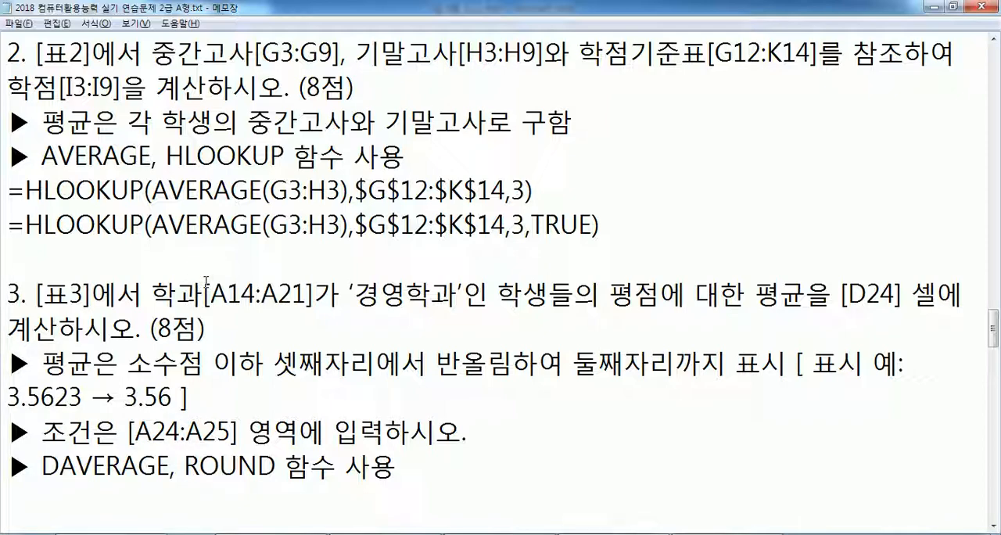
pyautogui.moveTo(994, 334); pyautogui.dragTo(995, 356)
pyautogui.click(402, 254)
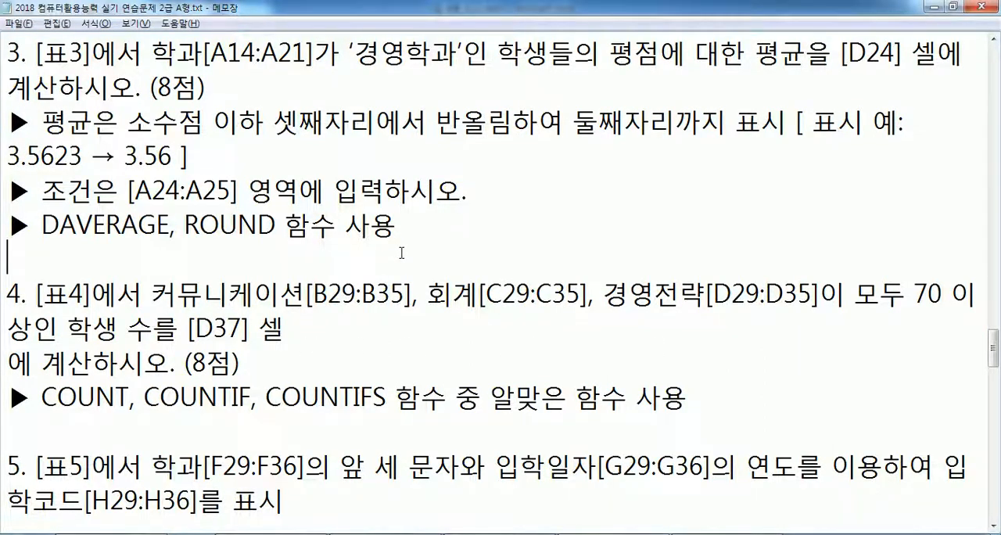
pyautogui.press('Return')
# - Try putting the bracketed 표시 예 example of task 3 on its own line, and rejoin it with its sentence
pyautogui.click(7, 156)
pyautogui.press('BackSpace')
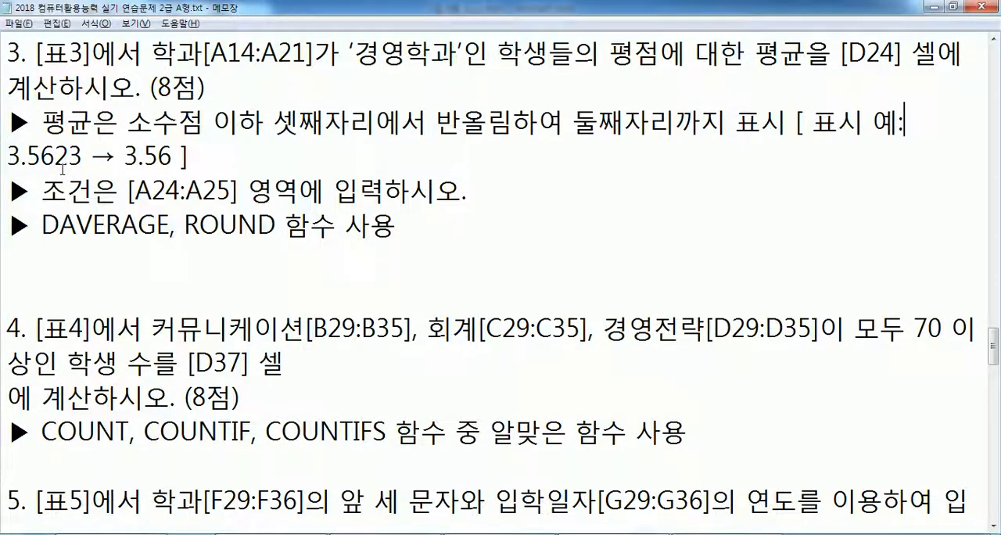
pyautogui.press('BackSpace')
pyautogui.press('Left')
pyautogui.press('Left')
pyautogui.press('Left')
pyautogui.press('Left')
pyautogui.press('Left')
pyautogui.press('Left')
pyautogui.press('Left')
pyautogui.press('Left')
pyautogui.press('Left')
pyautogui.press('Left')
pyautogui.press('Right')
pyautogui.press('Right')
pyautogui.press('Right')
pyautogui.press('Return')
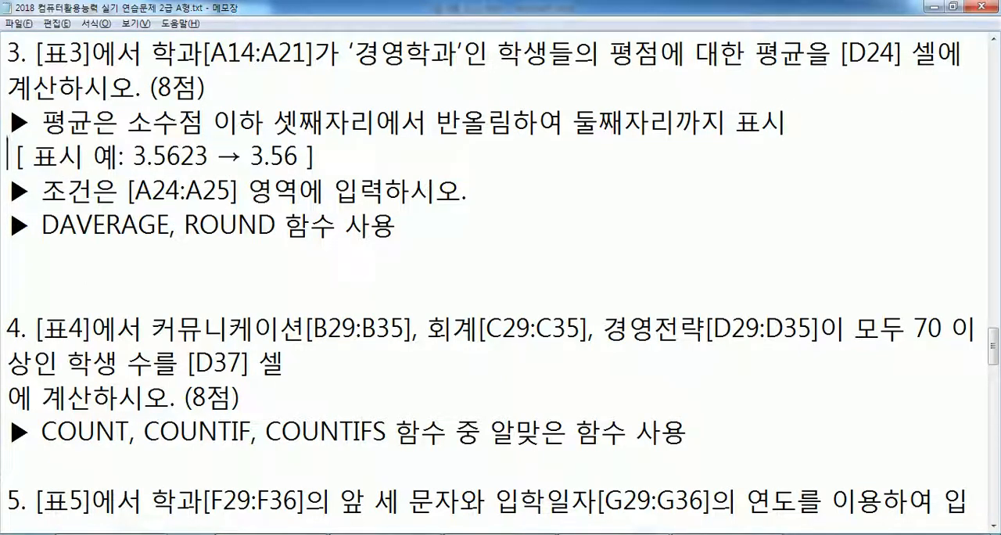
pyautogui.click(119, 156)
pyautogui.press('Home')
pyautogui.press('BackSpace')
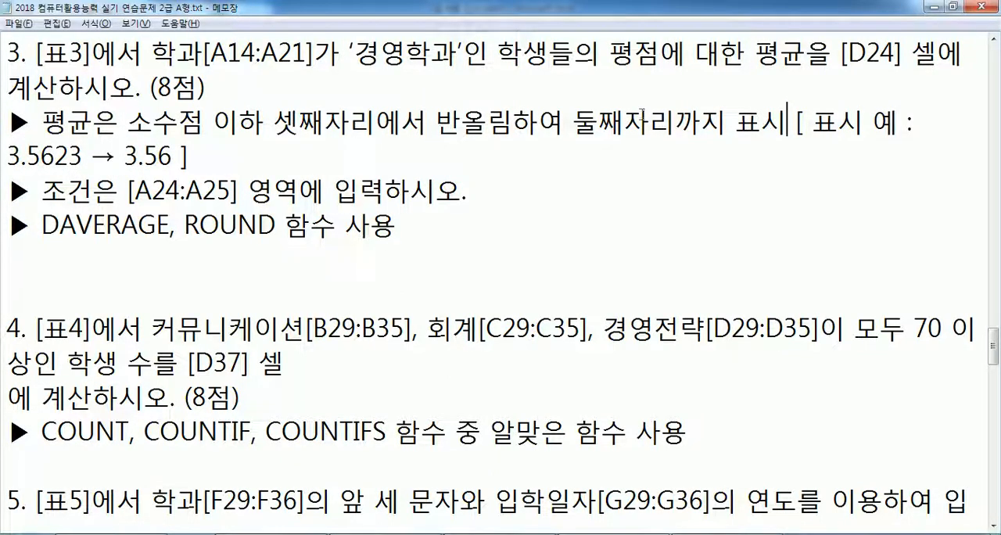
# - Note the syntax =ROUND(값, 자리수) below the function requirement of task 3, followed by a new line
pyautogui.moveTo(184, 224); pyautogui.dragTo(280, 225)
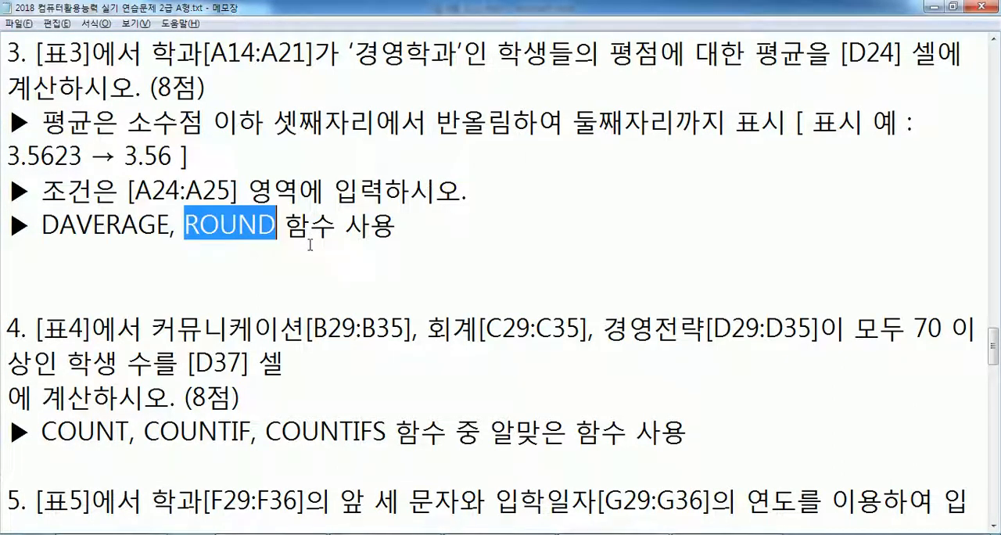
pyautogui.click(144, 243)
pyautogui.write('ROUND(값, 자리수)')
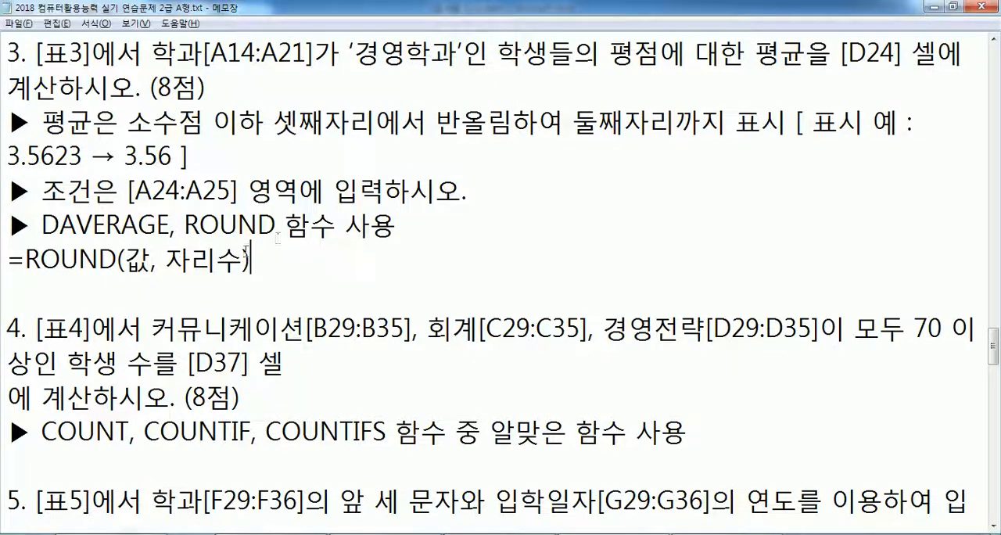
pyautogui.doubleClick(195, 262)
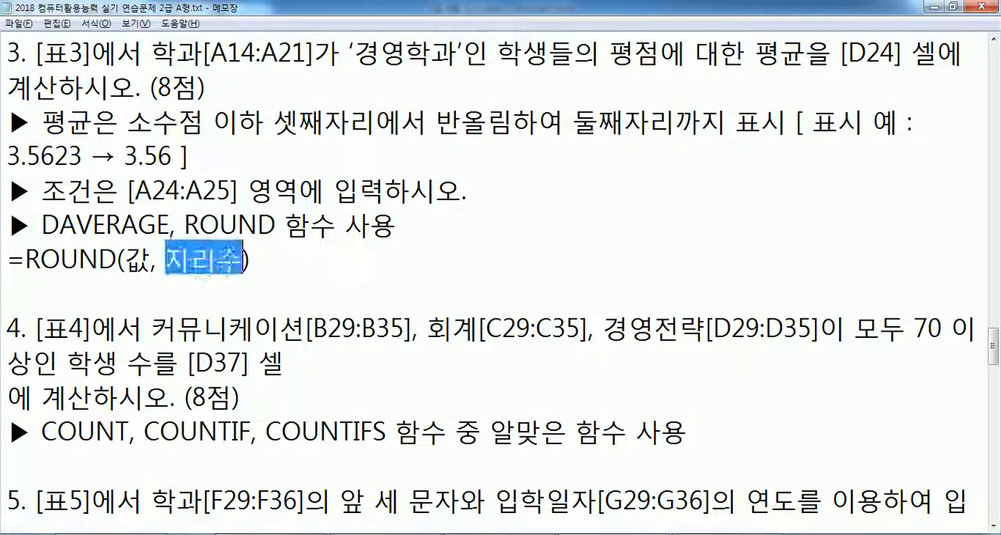
pyautogui.click(252, 274)
pyautogui.press('Return')
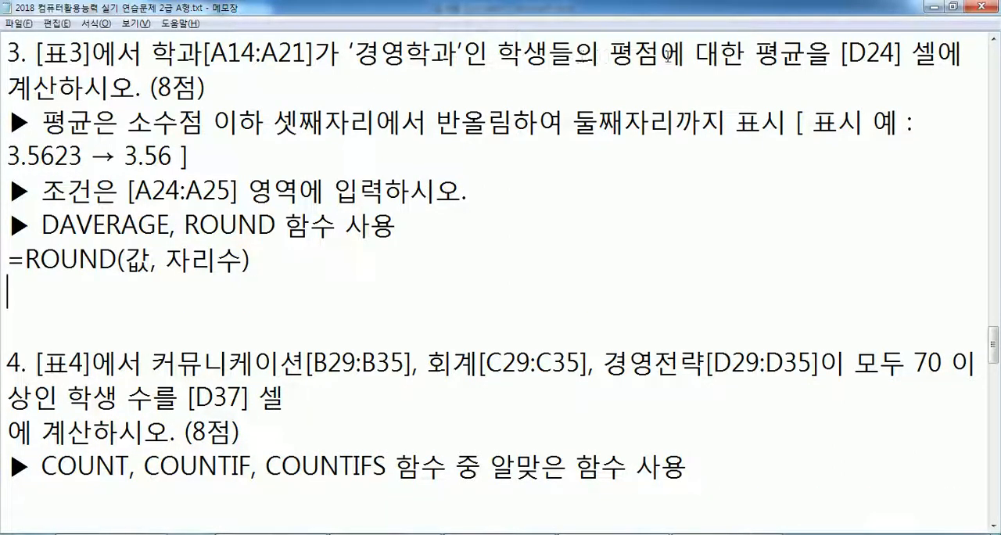
# - Switch to Excel and fill in the condition range of [표3] with 학과 in A24 and 경영학과 in A25
pyautogui.hotkey('alt', 'Tab')
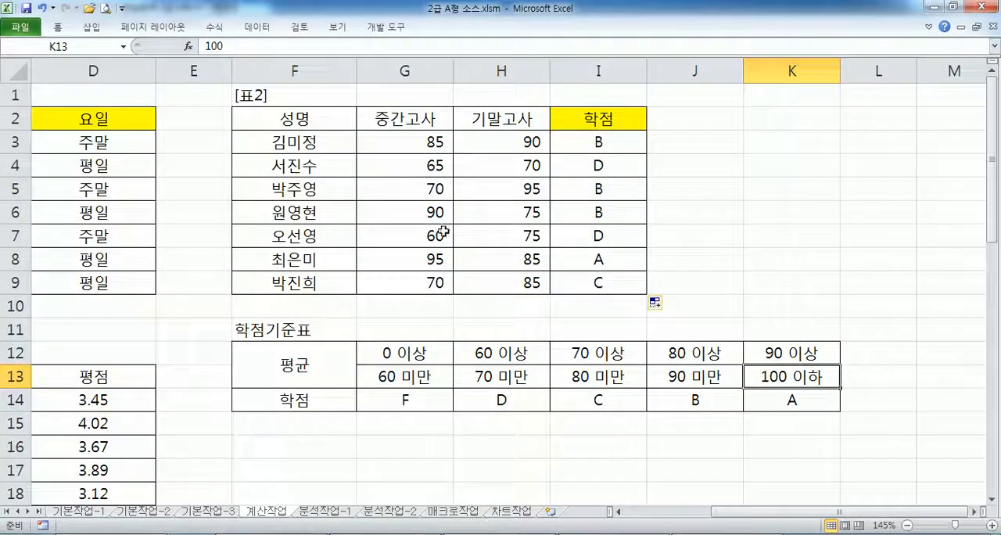
pyautogui.press('Home')
pyautogui.scroll(-3, 436, 260)
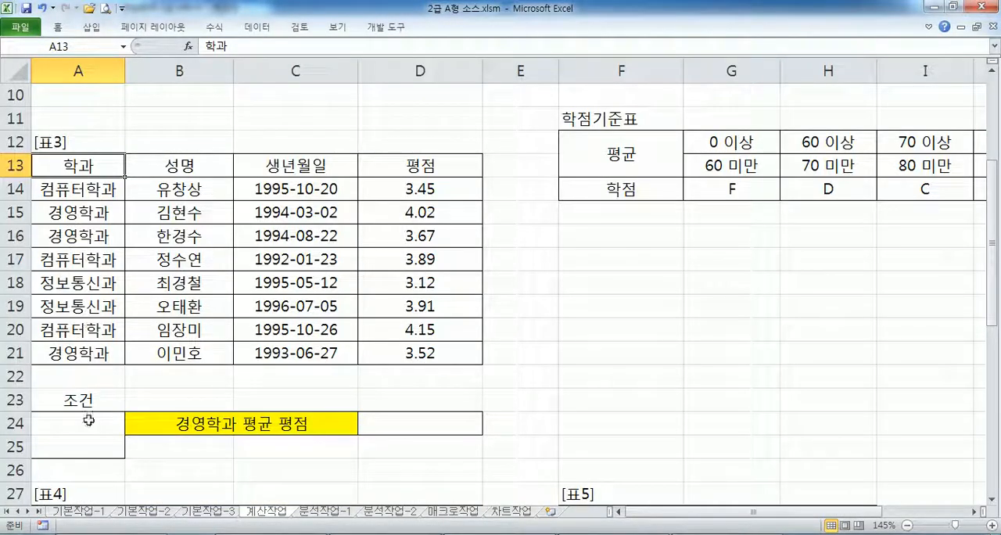
pyautogui.moveTo(89, 166); pyautogui.dragTo(82, 189)
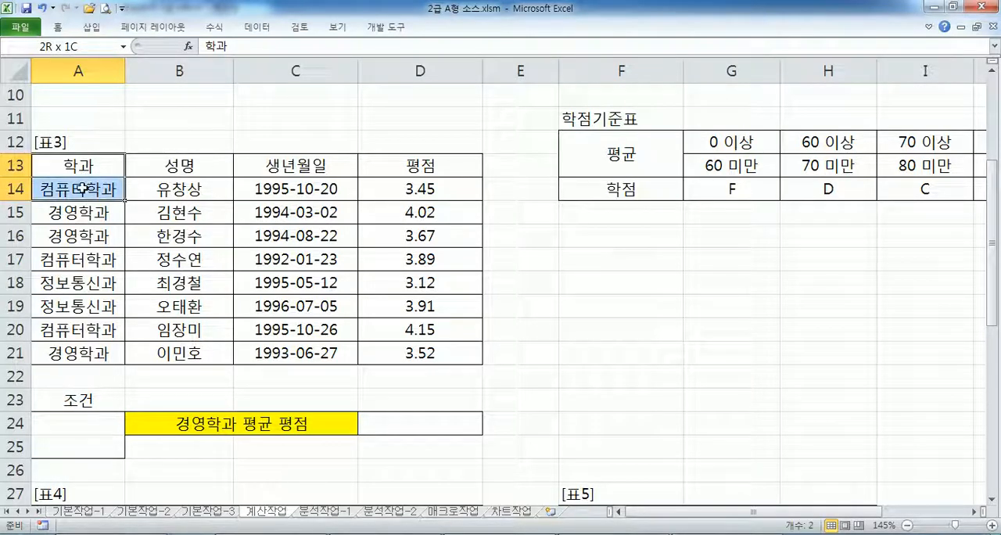
pyautogui.click(80, 422)
pyautogui.scroll(-1, 204, 339)
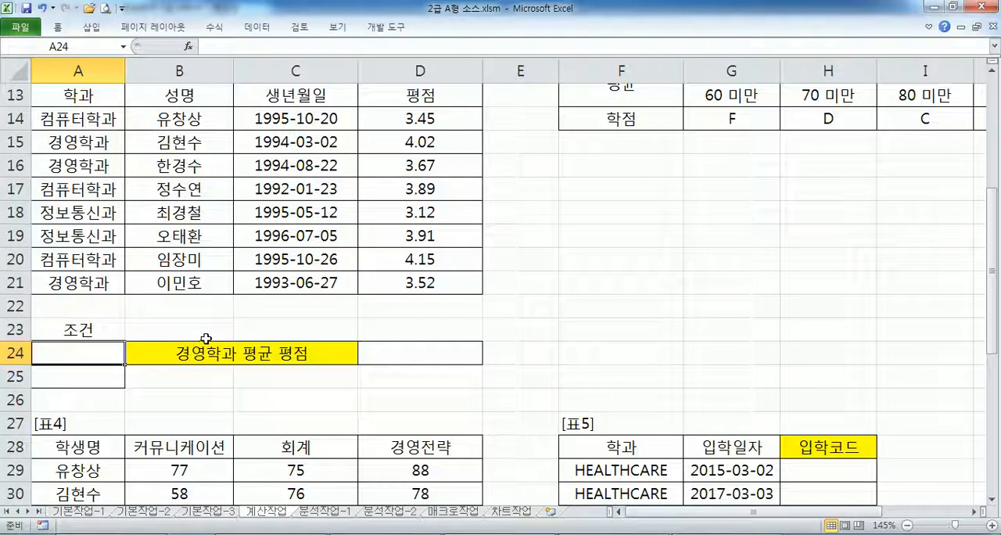
pyautogui.write('GKRRH')
pyautogui.press('Escape')
pyautogui.press('Hangul')
pyautogui.write('학ㄱㅘ')
pyautogui.press('Return')
pyautogui.write('경영학고')
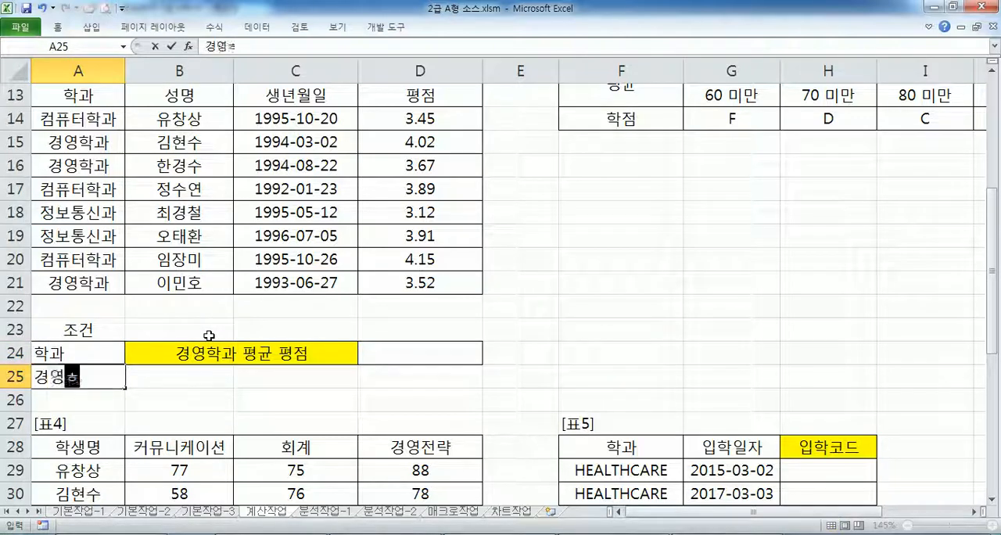
pyautogui.write('ㅏ')
pyautogui.press('Return')
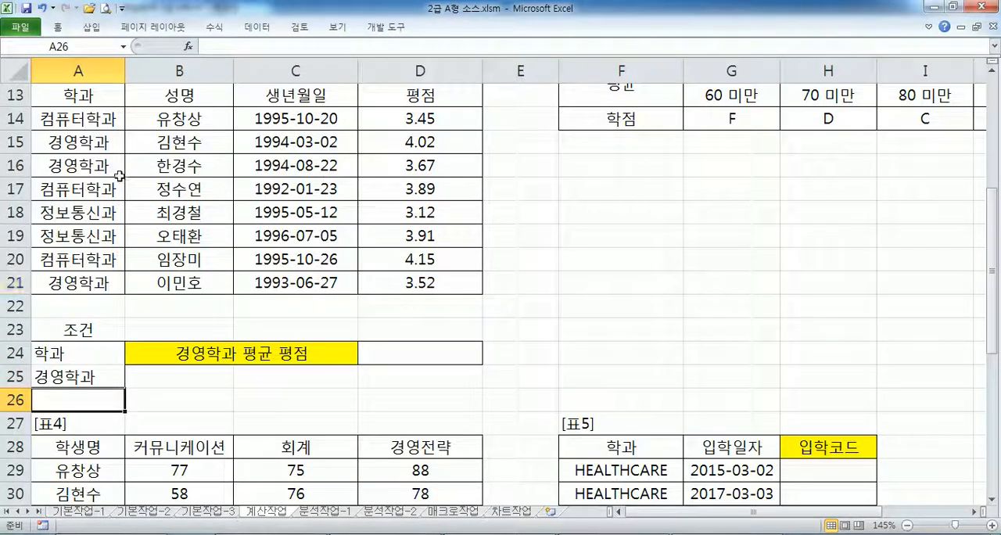
# - Try shortening the department name in A14 to 컴퓨터, and undo the change
pyautogui.click(118, 166)
pyautogui.click(109, 189)
pyautogui.click(73, 376)
pyautogui.click(86, 211)
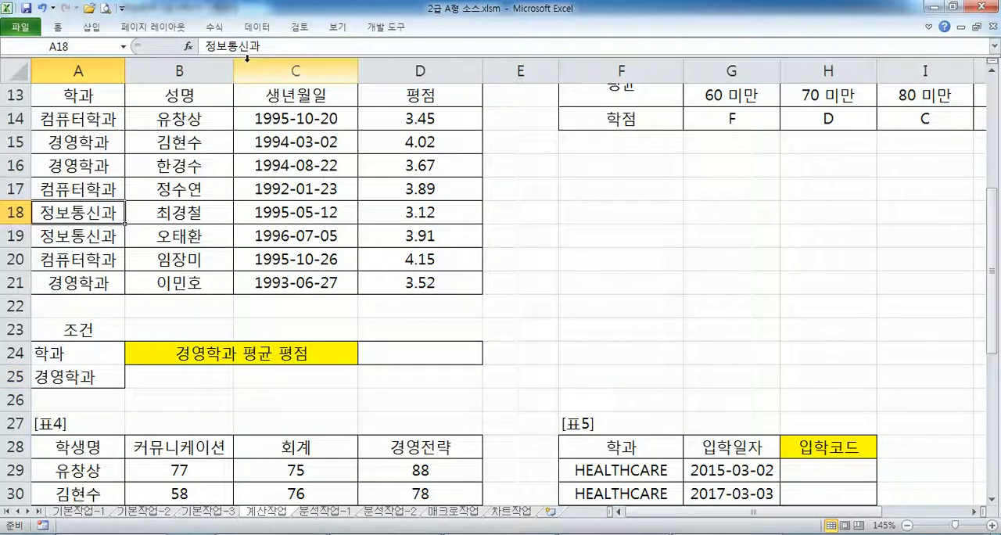
pyautogui.click(93, 119)
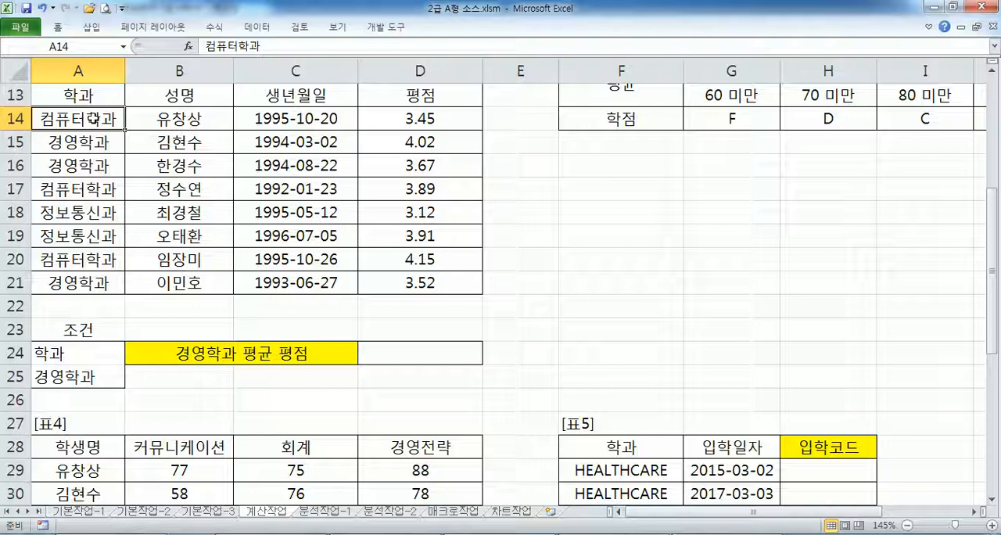
pyautogui.moveTo(249, 47); pyautogui.dragTo(288, 47)
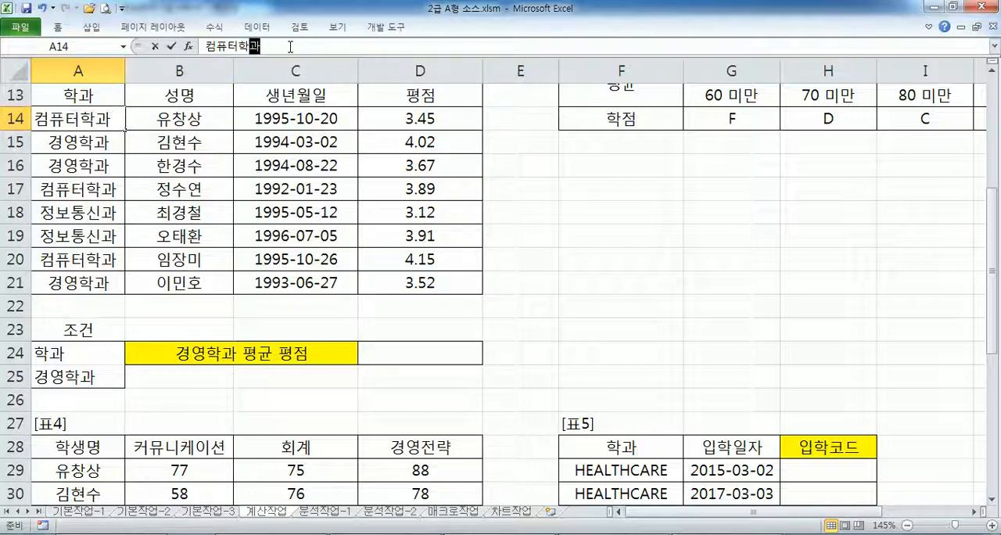
pyautogui.press('BackSpace')
pyautogui.press('BackSpace')
pyautogui.press('Return')
pyautogui.click(115, 118)
pyautogui.moveTo(115, 118); pyautogui.dragTo(101, 222)
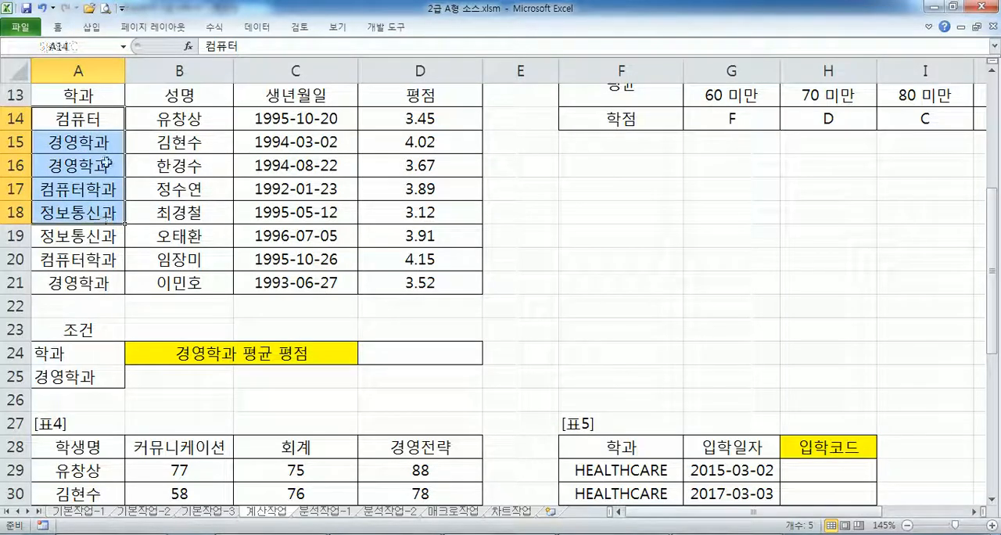
pyautogui.click(108, 124)
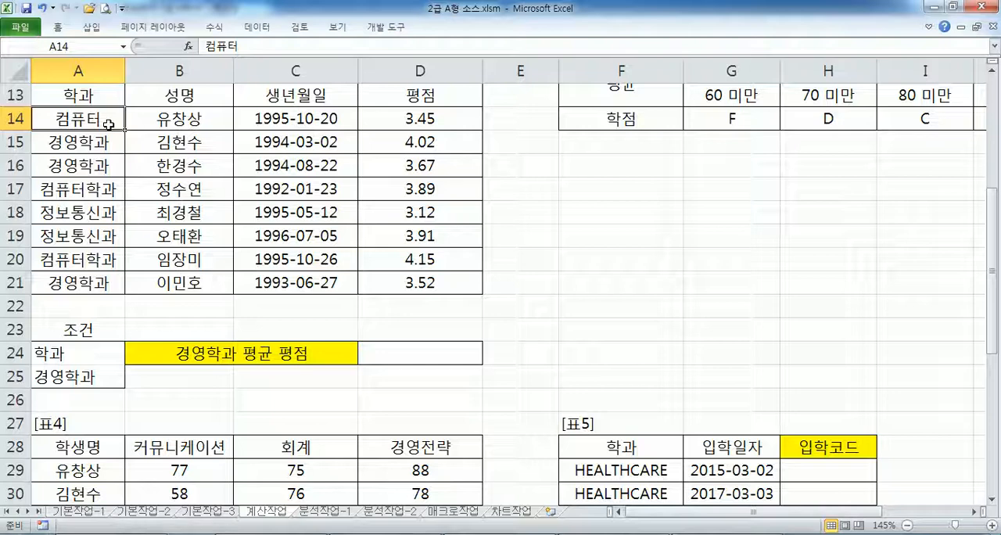
pyautogui.hotkey('ctrl', 'z')
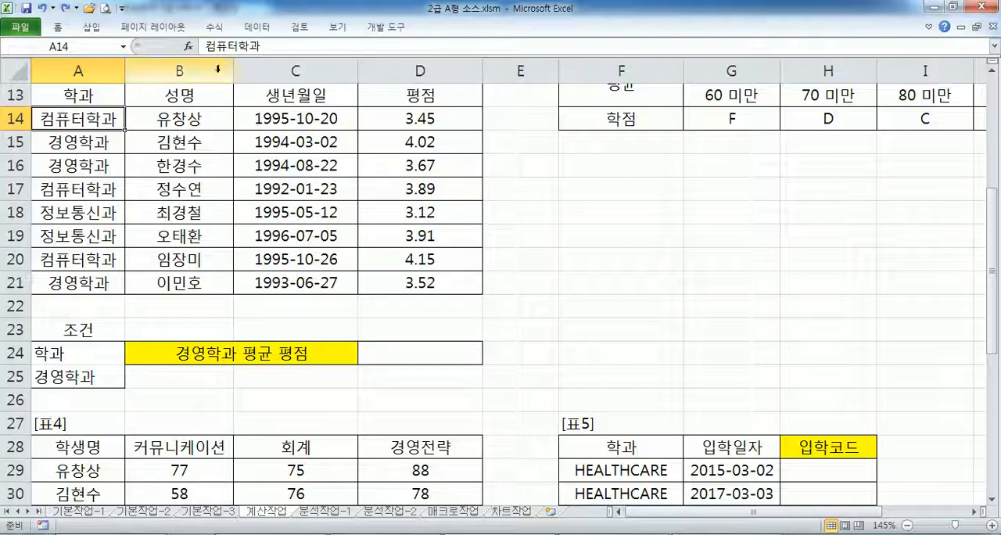
# - Examine the department text in A14 and compare the 학과 entries A14:A21 with the condition in A24:A25
pyautogui.click(83, 146)
pyautogui.doubleClick(84, 119)
pyautogui.doubleClick(104, 119)
pyautogui.moveTo(84, 119); pyautogui.dragTo(34, 119)
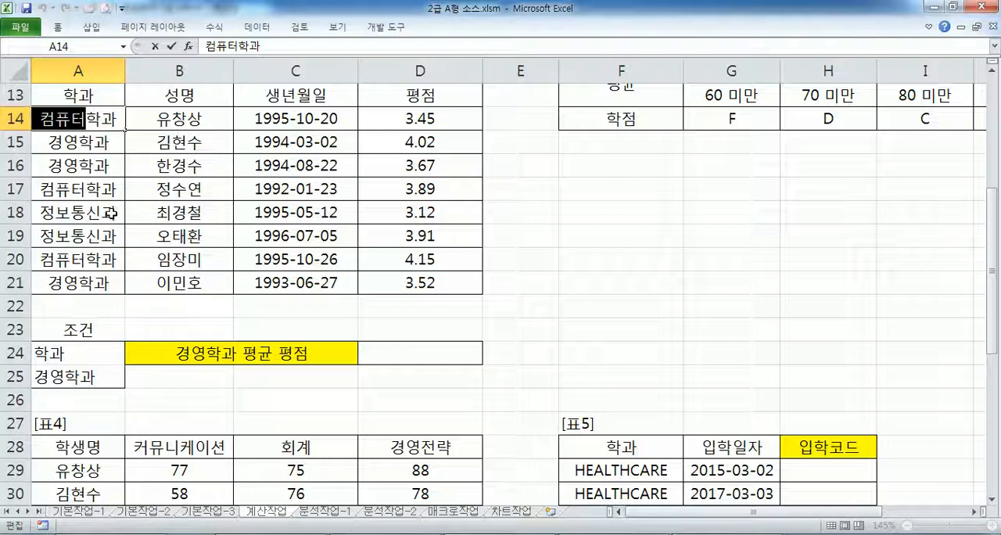
pyautogui.moveTo(103, 115); pyautogui.dragTo(87, 142)
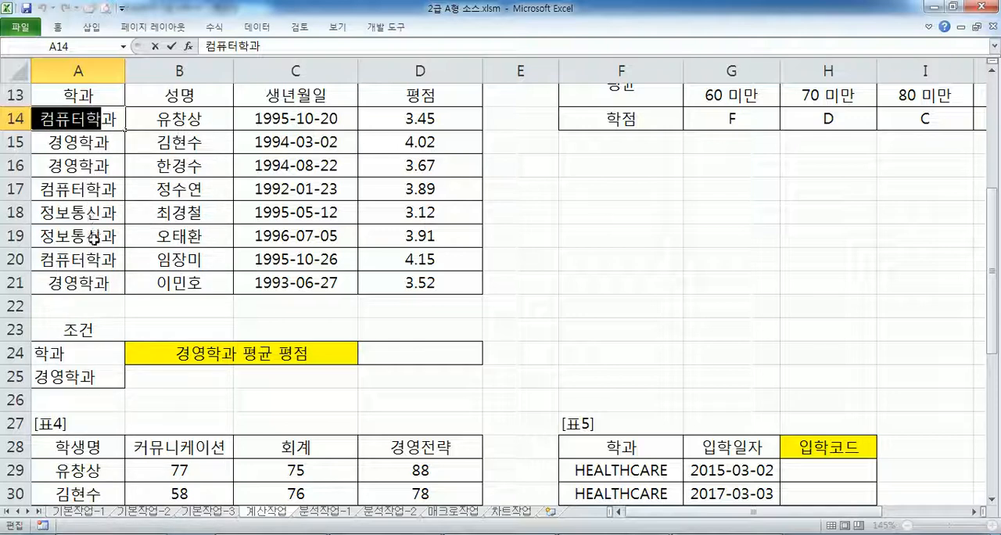
pyautogui.press('Escape')
pyautogui.click(69, 370)
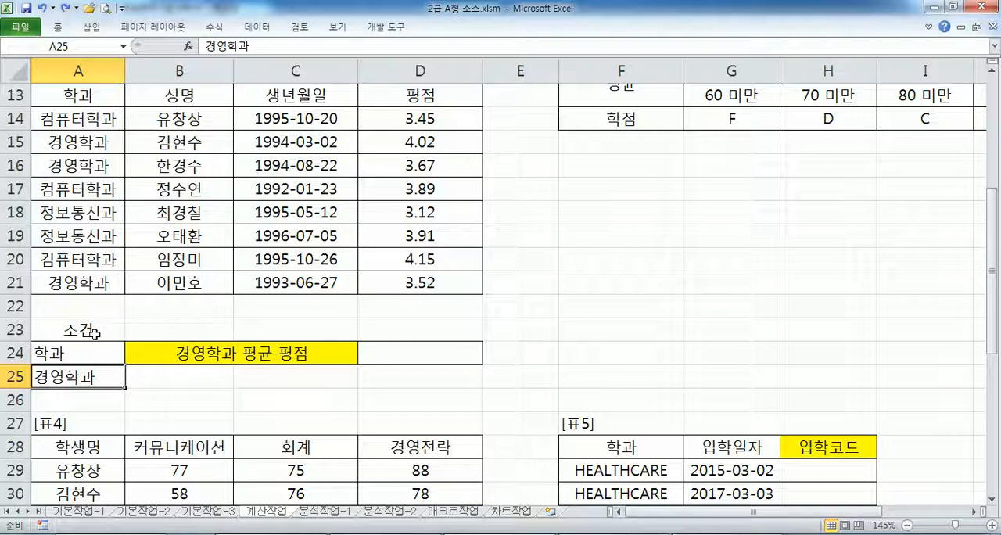
pyautogui.moveTo(108, 122); pyautogui.dragTo(90, 279)
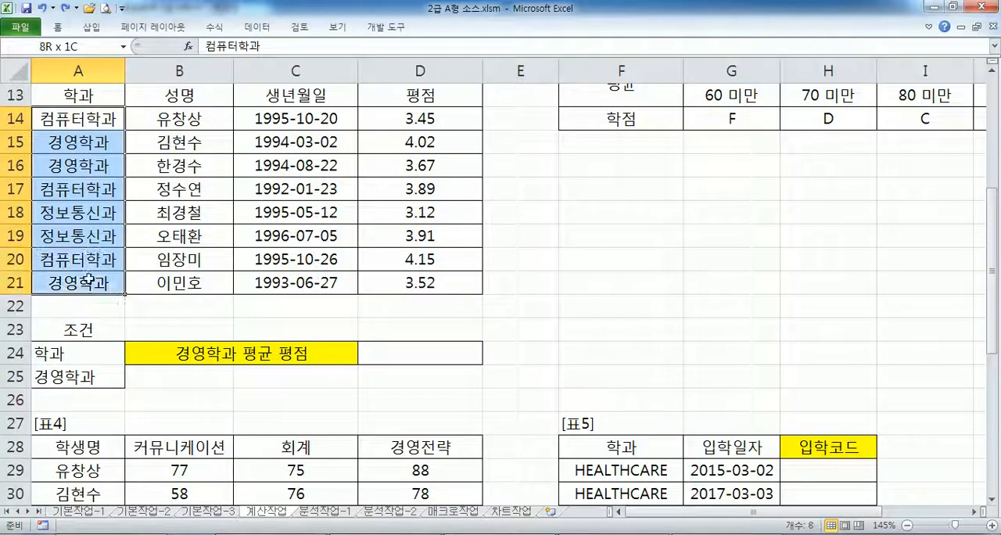
pyautogui.click(72, 352)
# - Start a DAVERAGE formula in D24 with A13:D21 as the database range
pyautogui.click(395, 355)
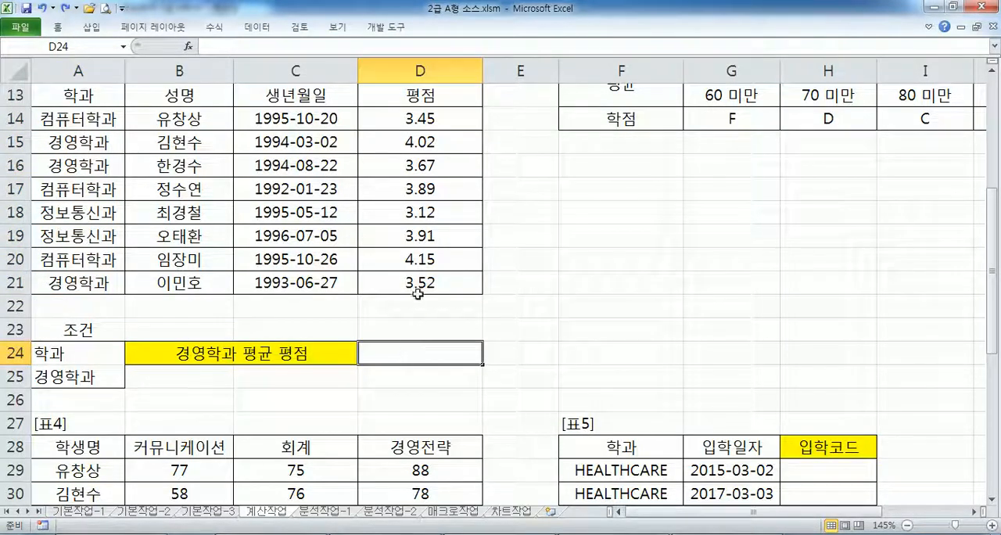
pyautogui.write('=DAV')
pyautogui.press('Tab')
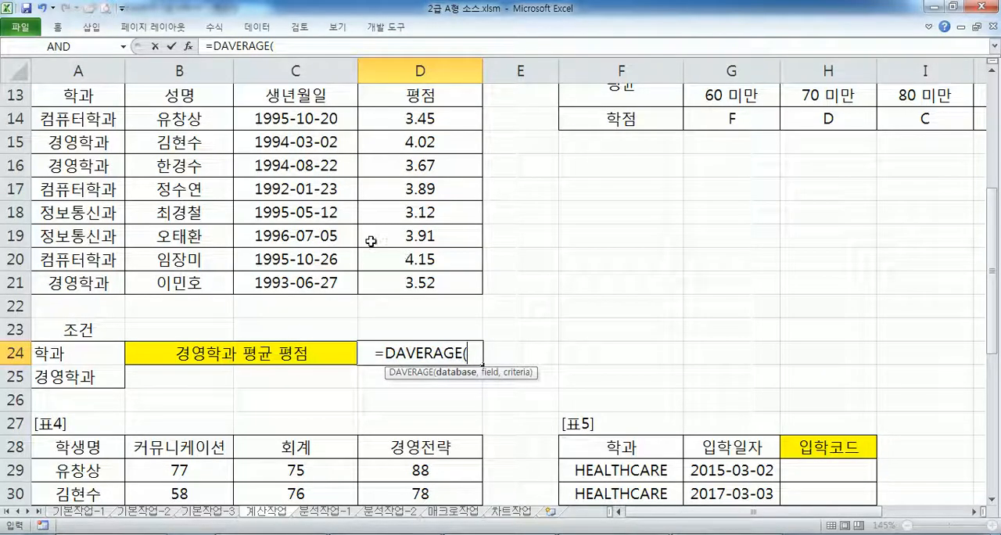
pyautogui.moveTo(98, 95); pyautogui.dragTo(412, 281)
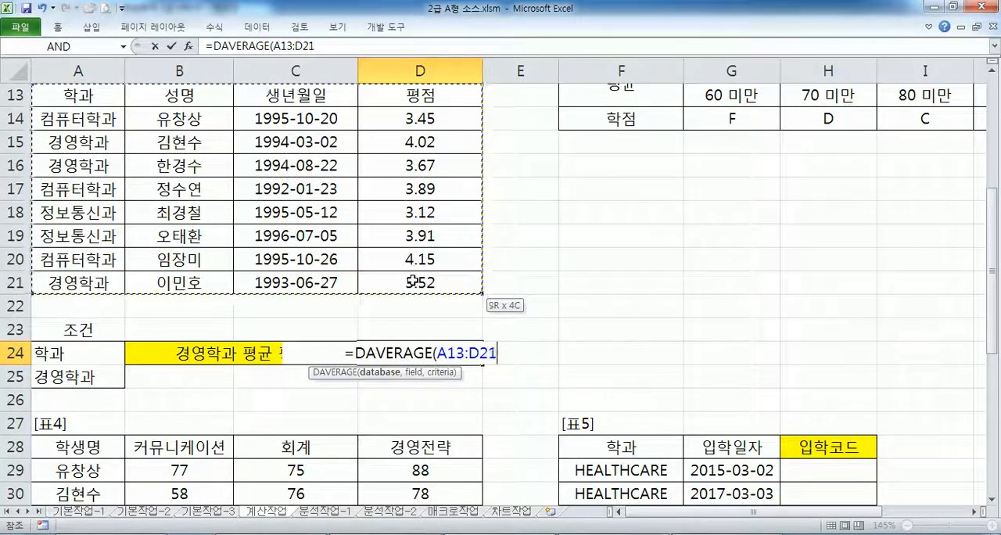
# - Complete the DAVERAGE formula in D24 with D13 as the field and A24:A25 as the criteria
pyautogui.write(',')
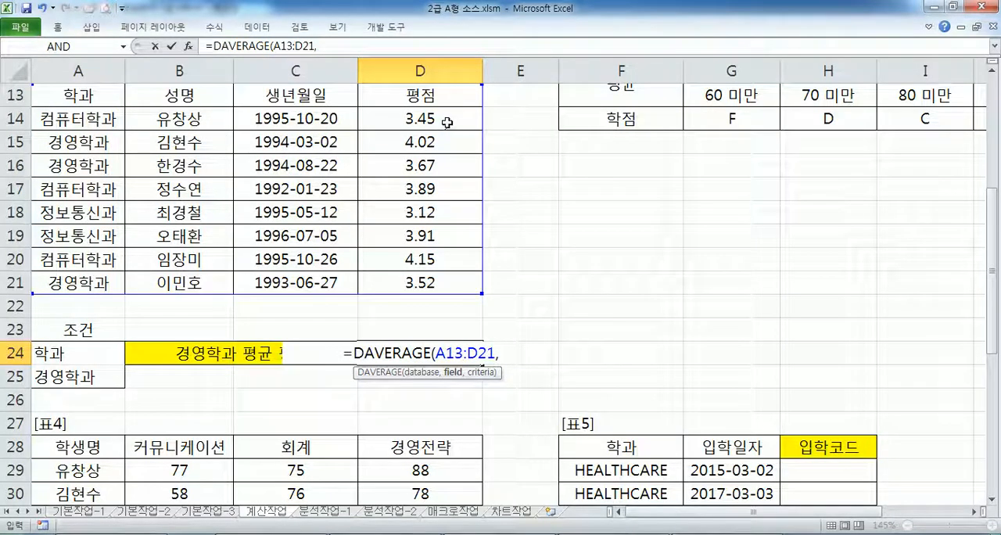
pyautogui.write('4')
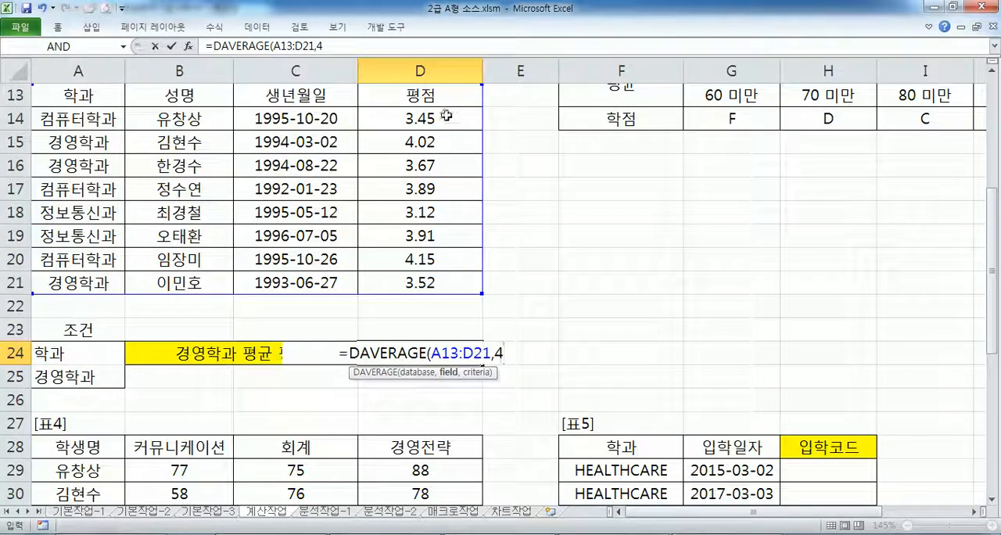
pyautogui.press('BackSpace')
pyautogui.click(442, 94)
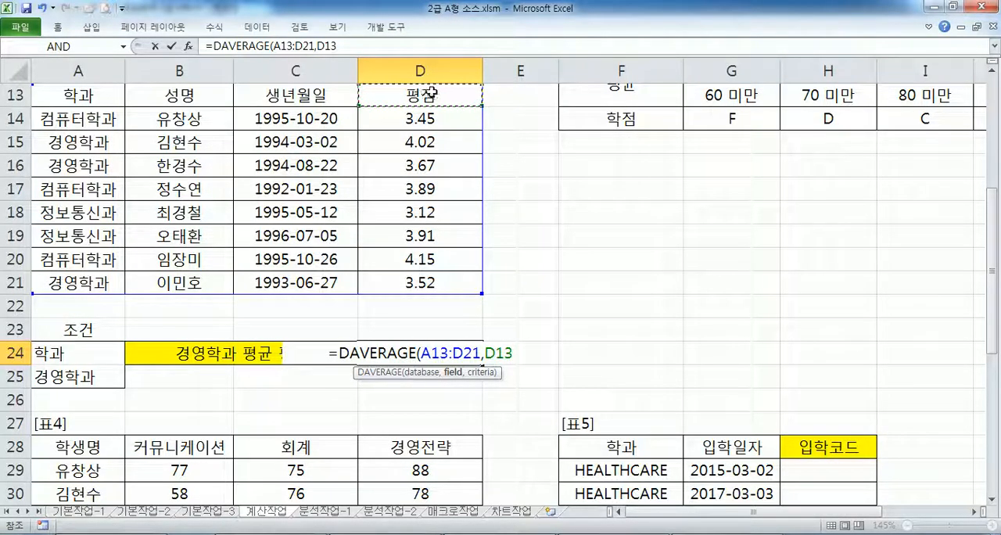
pyautogui.write(',')
pyautogui.moveTo(79, 353); pyautogui.dragTo(81, 376)
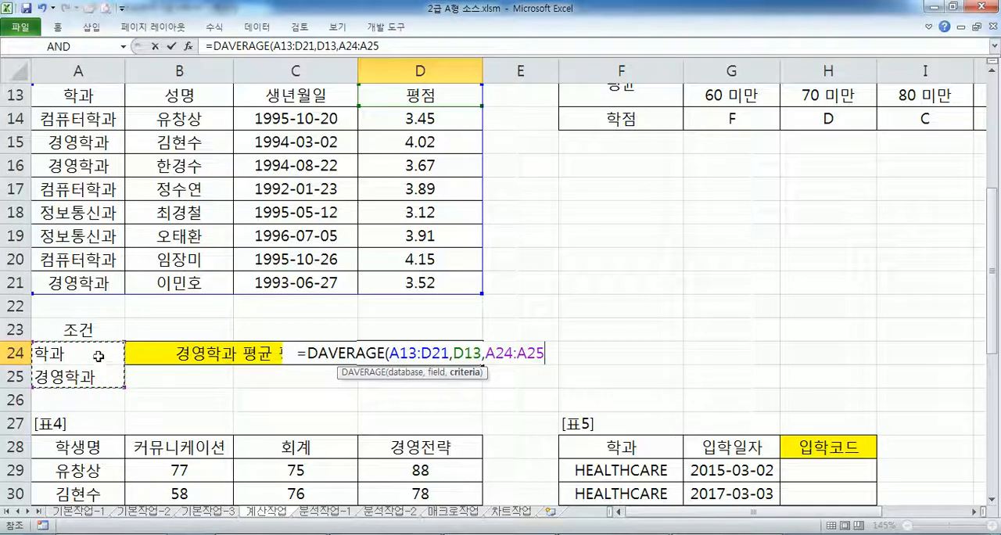
pyautogui.press('Return')
# - Copy the D24 formula into Notepad below the ROUND syntax note of task 3 and start a new line
pyautogui.click(366, 356)
pyautogui.moveTo(384, 46); pyautogui.dragTo(206, 46)
pyautogui.hotkey('ctrl', 'c')
pyautogui.hotkey('alt', 'Tab')
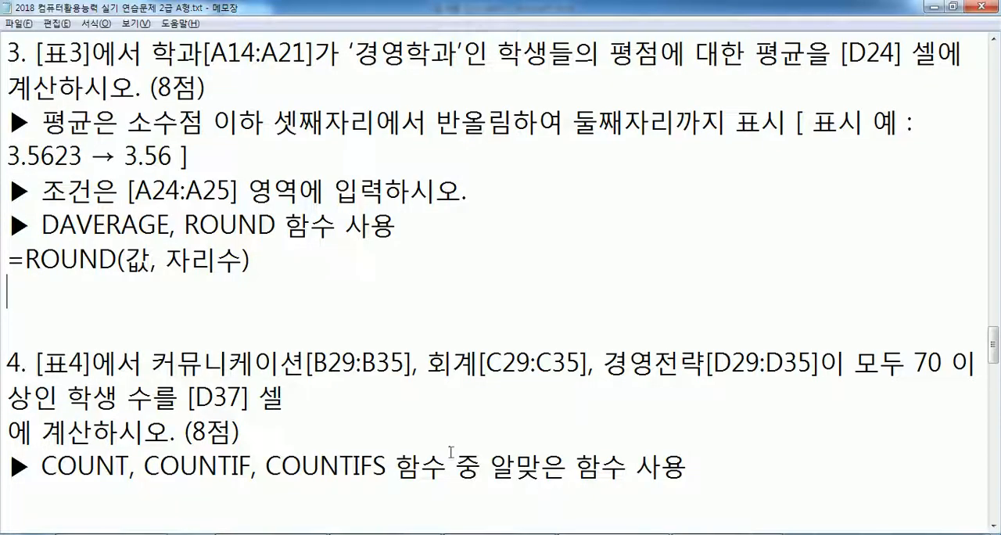
pyautogui.hotkey('ctrl', 'v')
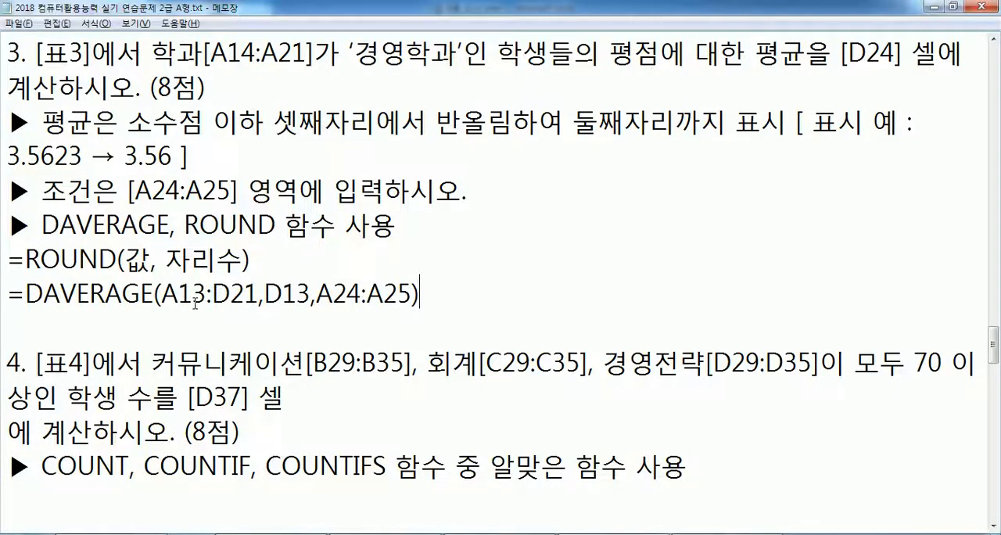
pyautogui.press('Return')
# - Add a second copy of the DAVERAGE formula below the first, with the field argument D13 replaced by 4
pyautogui.moveTo(4, 297); pyautogui.dragTo(8, 313)
pyautogui.hotkey('ctrl', 'c')
pyautogui.click(8, 329)
pyautogui.hotkey('ctrl', 'v')
pyautogui.moveTo(268, 329); pyautogui.dragTo(310, 328)
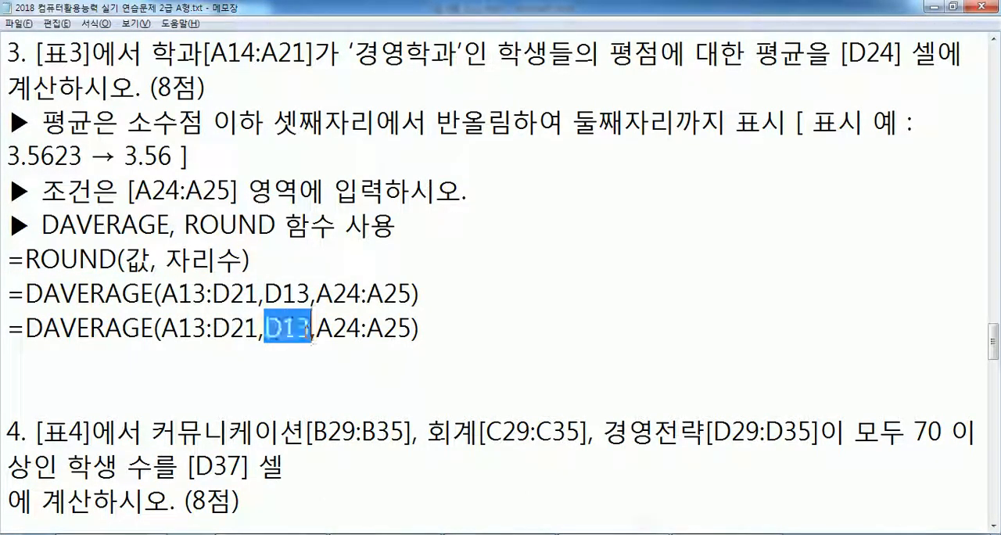
pyautogui.write('4')
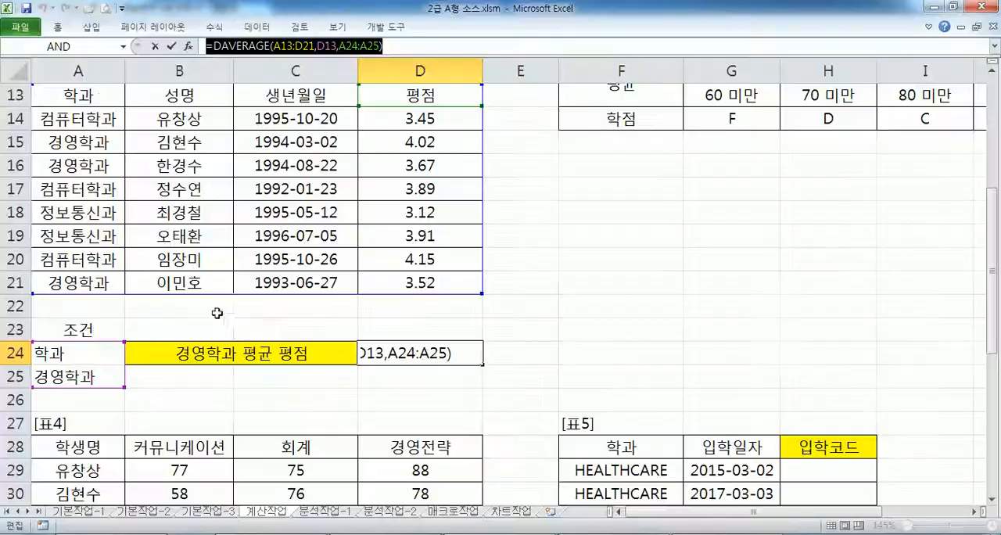
# - Add a third copy of the DAVERAGE formula in the notes, with the field argument D13 replaced by "평점"
pyautogui.hotkey('alt', 'Tab')
pyautogui.hotkey('alt', 'Tab')
pyautogui.click(62, 363)
pyautogui.hotkey('ctrl', 'v')
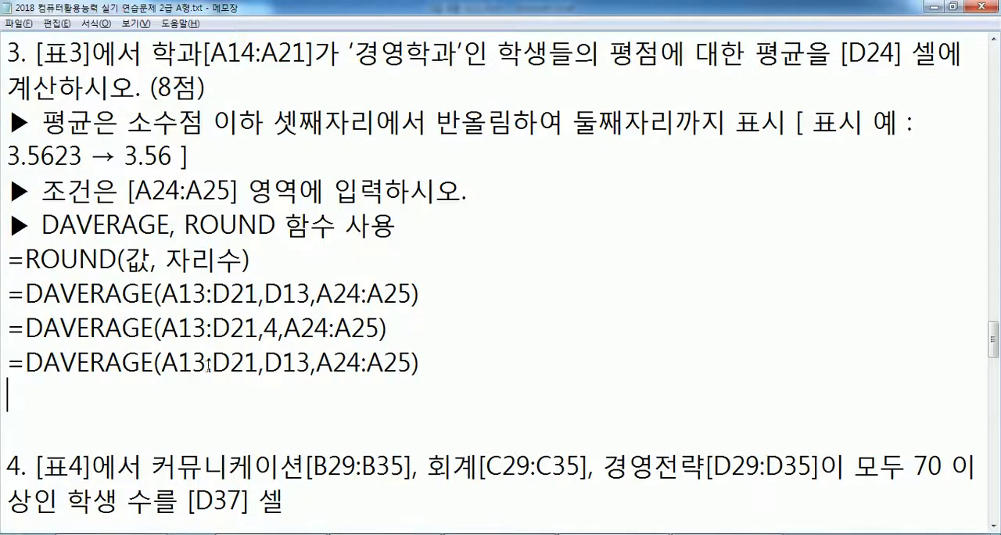
pyautogui.moveTo(265, 362); pyautogui.dragTo(311, 363)
pyautogui.hotkey('alt', 'Tab')
pyautogui.hotkey('alt', 'Tab')
pyautogui.write('"VUD')
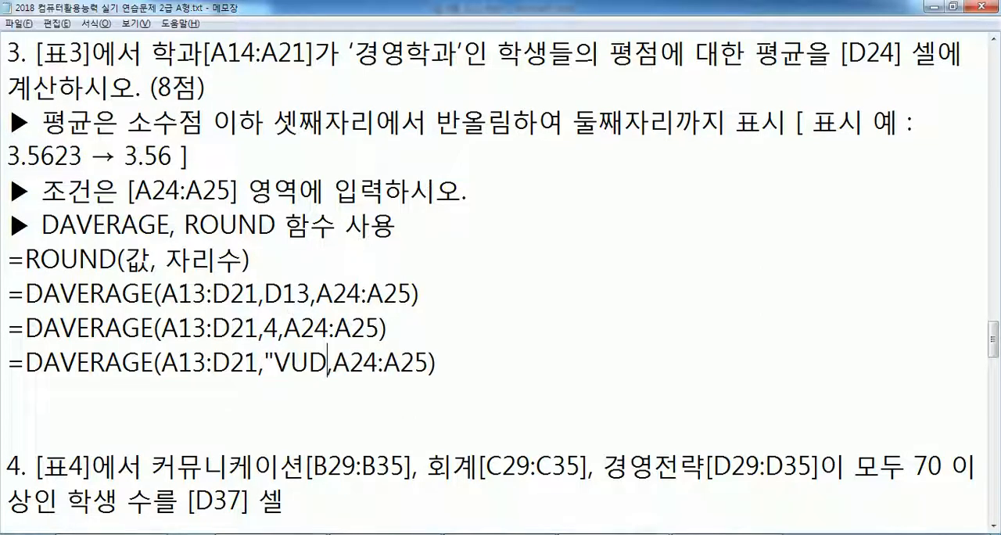
pyautogui.press('BackSpace')
pyautogui.press('BackSpace')
pyautogui.press('BackSpace')
pyautogui.write('평점"')
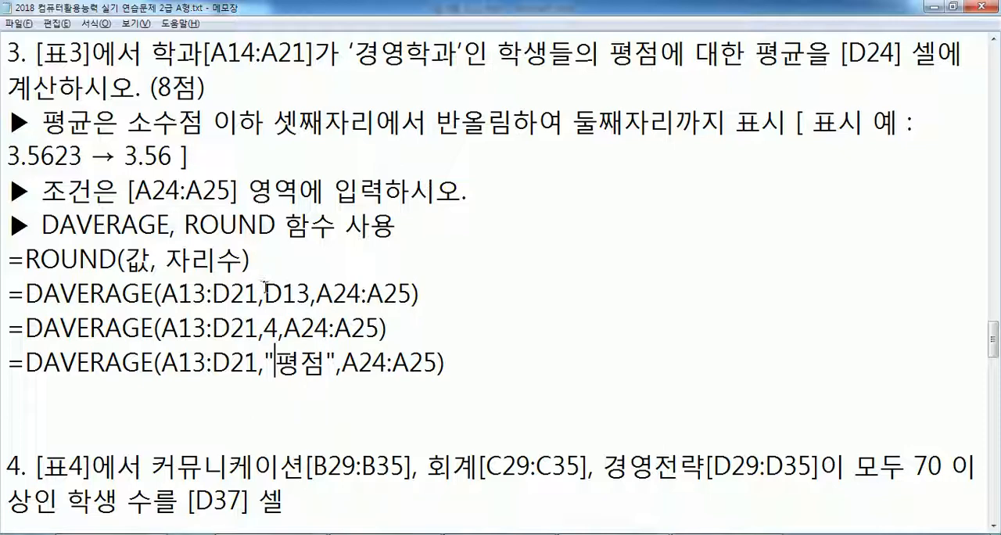
# - Duplicate the ROUND syntax line and the D13 version of DAVERAGE below the variants, separated by a blank line
pyautogui.click(8, 260)
pyautogui.moveTo(8, 260); pyautogui.dragTo(8, 327)
pyautogui.hotkey('ctrl', 'c')
pyautogui.click(20, 397)
pyautogui.hotkey('ctrl', 'v')
pyautogui.click(15, 395)
pyautogui.press('Return')
pyautogui.scroll(-2, 49, 401)
# - In the duplicated ROUND line, replace 값 with DAVERAGE(A13:D21,D13,A24:A25) and 자리수 with 2
pyautogui.moveTo(158, 259); pyautogui.dragTo(26, 260)
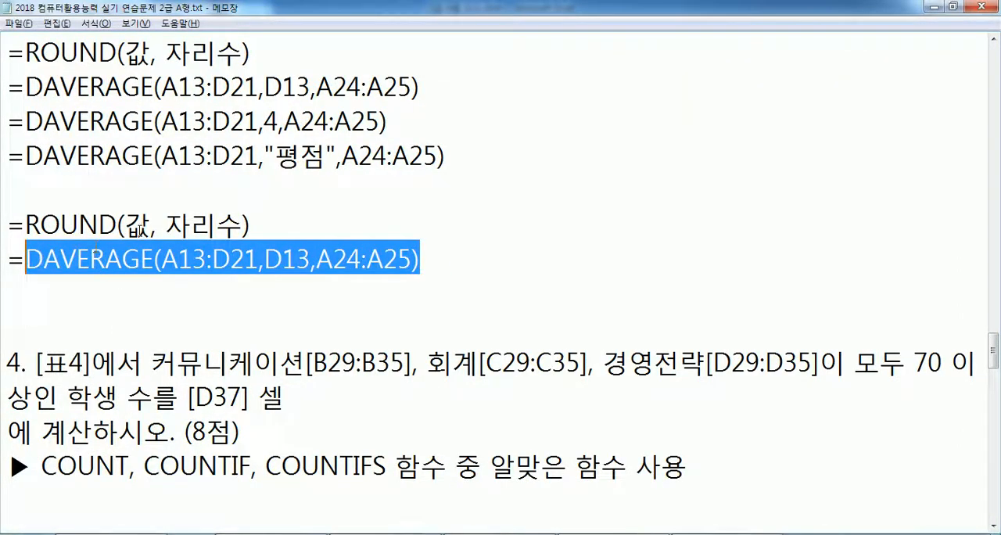
pyautogui.hotkey('ctrl', 'c')
pyautogui.doubleClick(137, 227)
pyautogui.hotkey('ctrl', 'v')
pyautogui.moveTo(535, 226); pyautogui.dragTo(610, 227)
pyautogui.write('2')
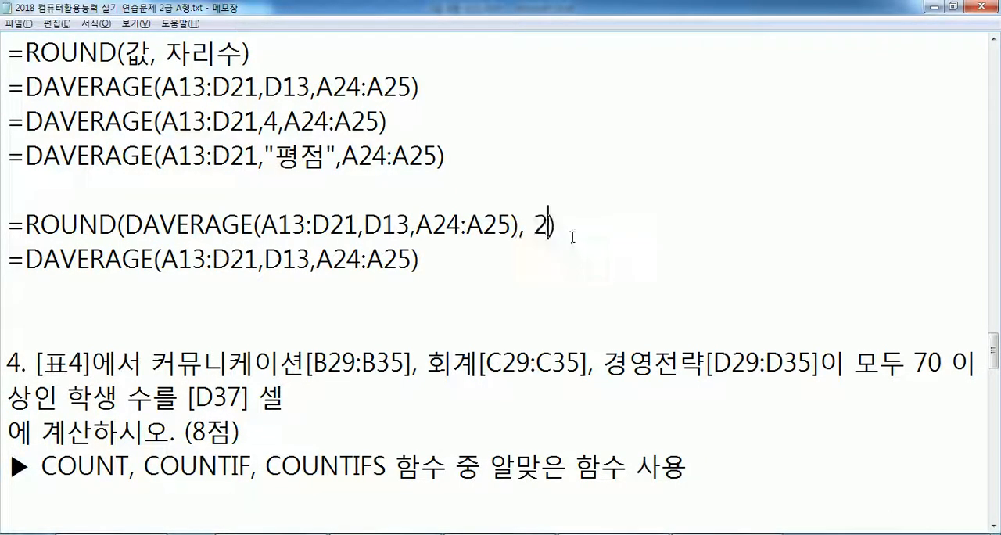
# - Delete the leftover DAVERAGE line and extra blank lines below the ROUND formula, and remove the space before its 2
pyautogui.moveTo(480, 266); pyautogui.dragTo(6, 259)
pyautogui.press('Delete')
pyautogui.press('Delete')
pyautogui.press('Delete')
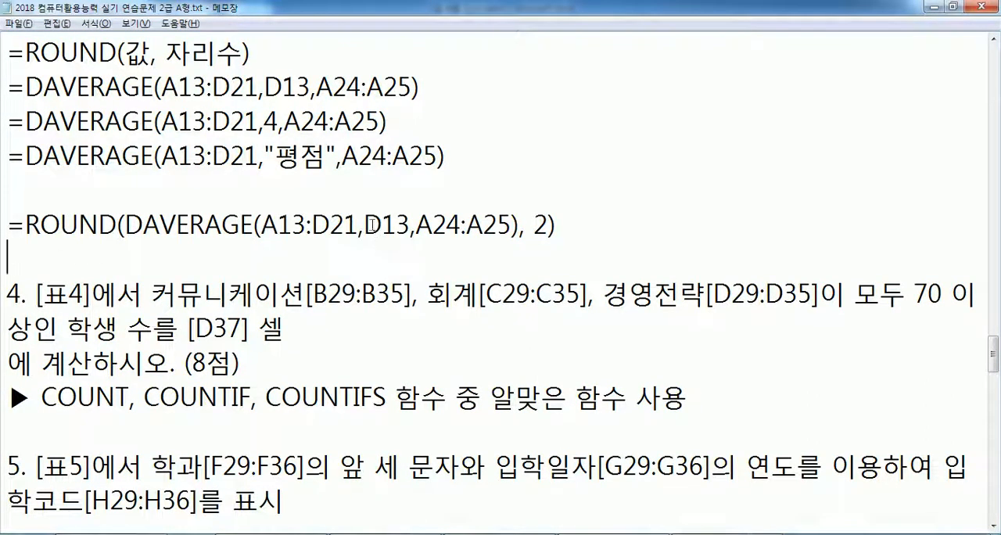
pyautogui.click(527, 225)
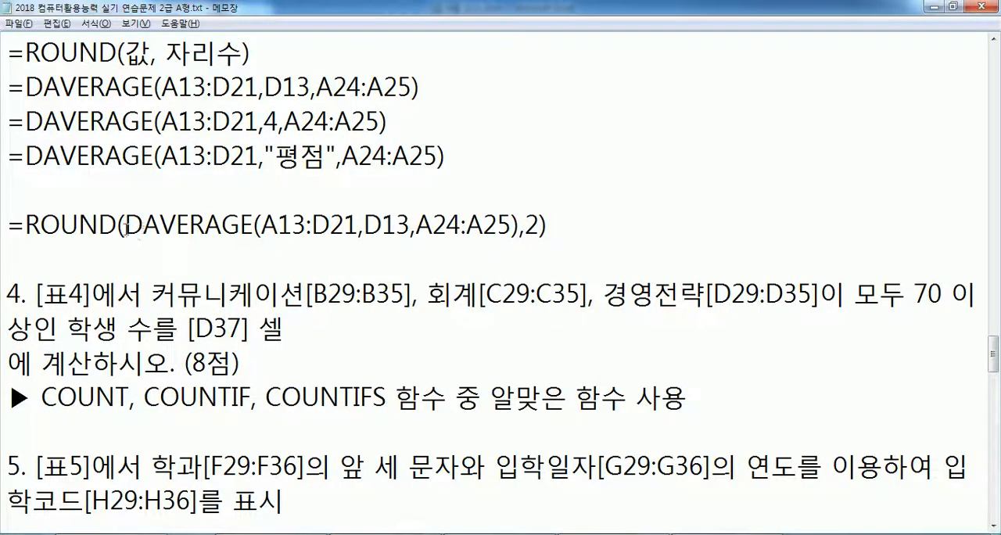
pyautogui.moveTo(143, 225); pyautogui.dragTo(518, 228)
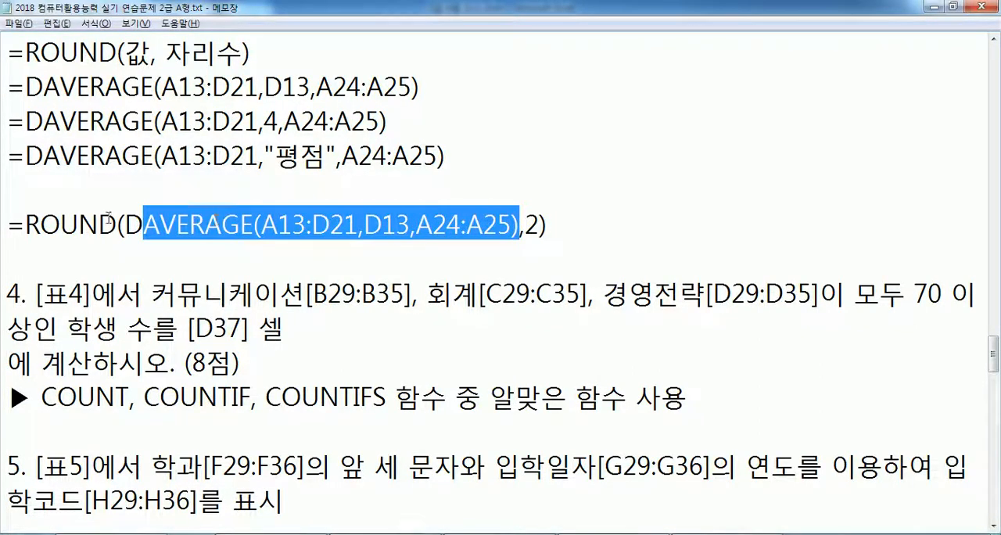
pyautogui.click(83, 225)
pyautogui.click(527, 225)
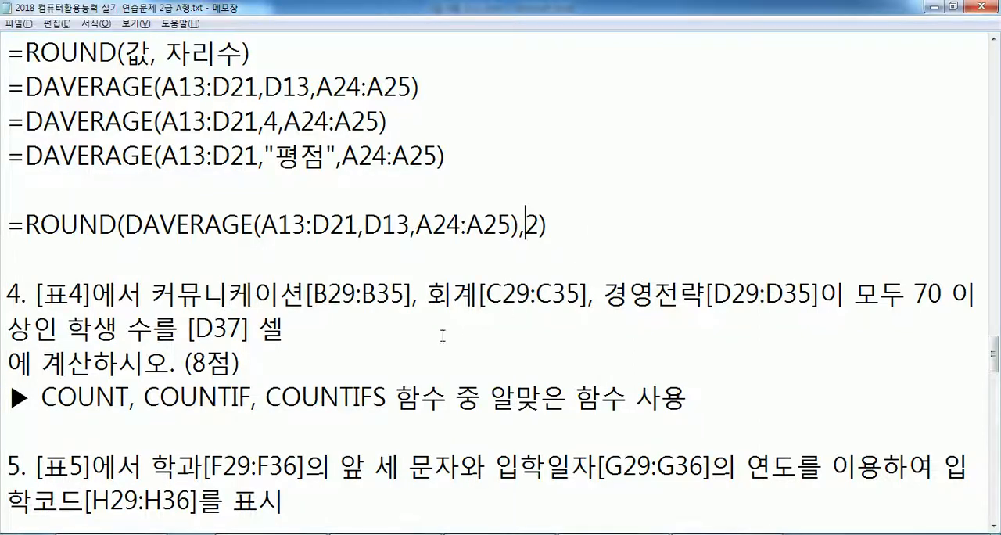
# - Remove the stray line breaks after 셀 in task 4 and after 표시 in task 5
pyautogui.click(285, 329)
pyautogui.press('Delete')
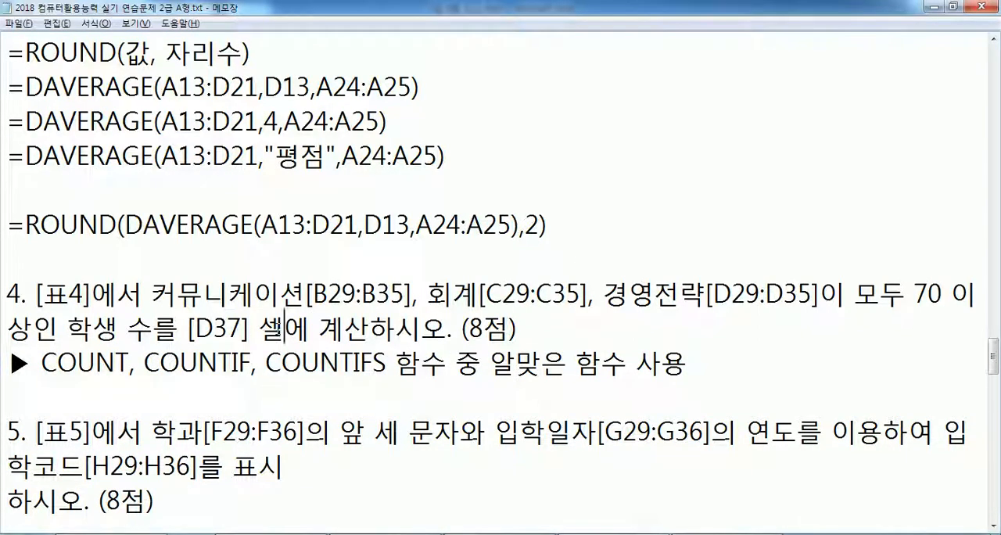
pyautogui.click(316, 461)
pyautogui.press('Delete')
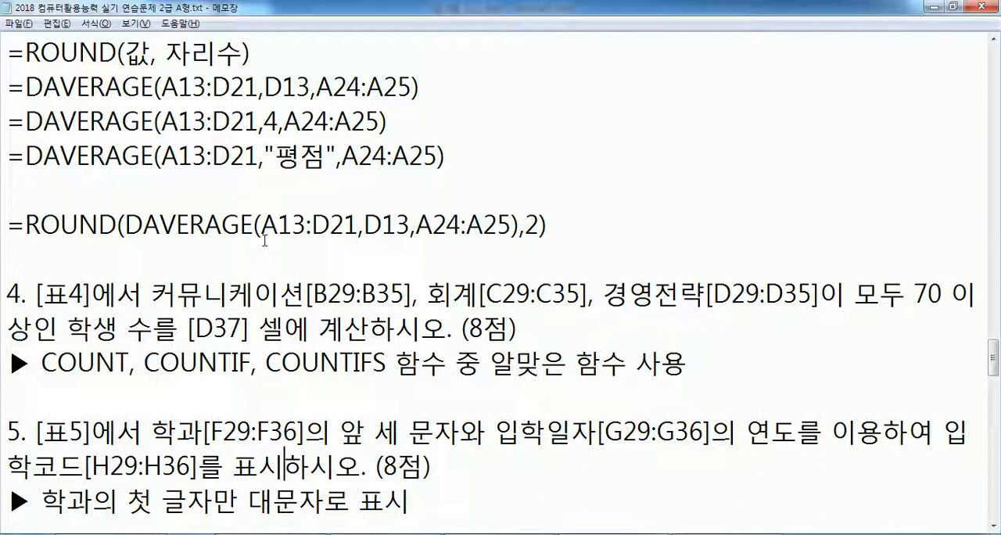
# - Add two blank lines below the function requirement of task 4 for notes
pyautogui.scroll(-2, 262, 247)
pyautogui.click(104, 186)
pyautogui.press('Return')
pyautogui.press('Return')
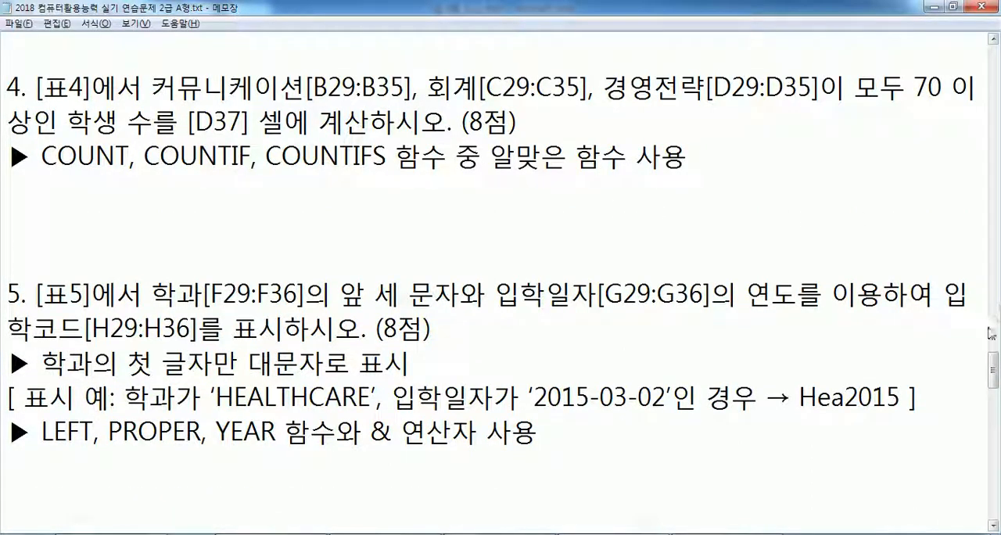
pyautogui.moveTo(994, 370); pyautogui.dragTo(993, 374)
pyautogui.click(68, 147)
# - Switch to Excel and finish editing D24, keeping the DAVERAGE formula
pyautogui.hotkey('alt', 'Tab')
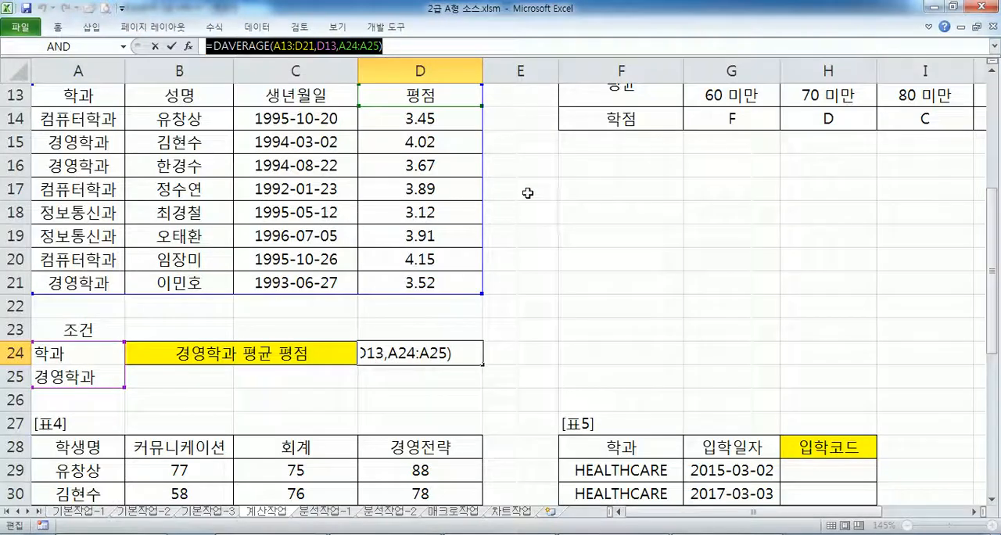
pyautogui.hotkey('ctrl', 'Return')
pyautogui.scroll(2, 546, 187)
pyautogui.scroll(-6, 521, 190)
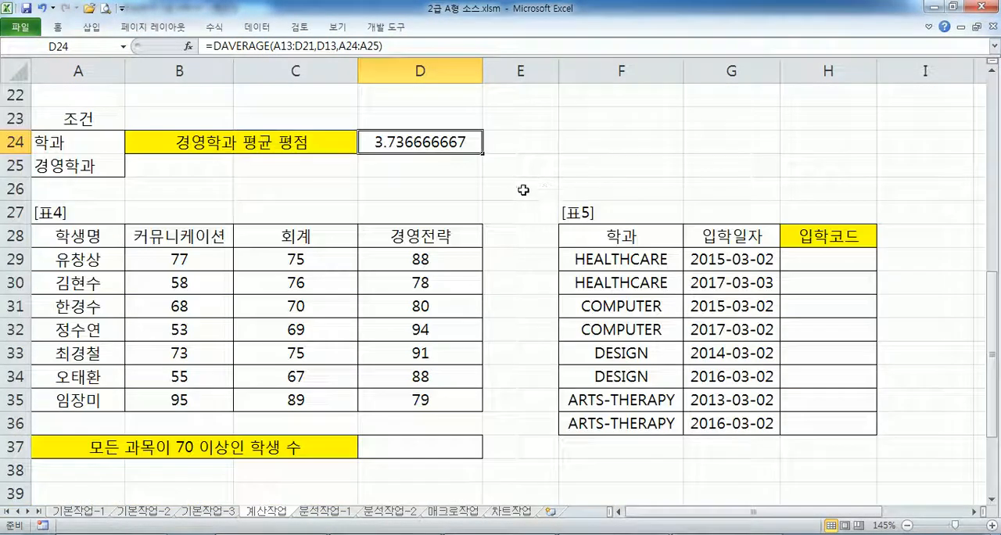
# - Compare the scores in [표4] and the answer cell D37 with task 4's choice of COUNT, COUNTIF and COUNTIFS in Notepad
pyautogui.scroll(-1, 521, 190)
pyautogui.scroll(1, 474, 187)
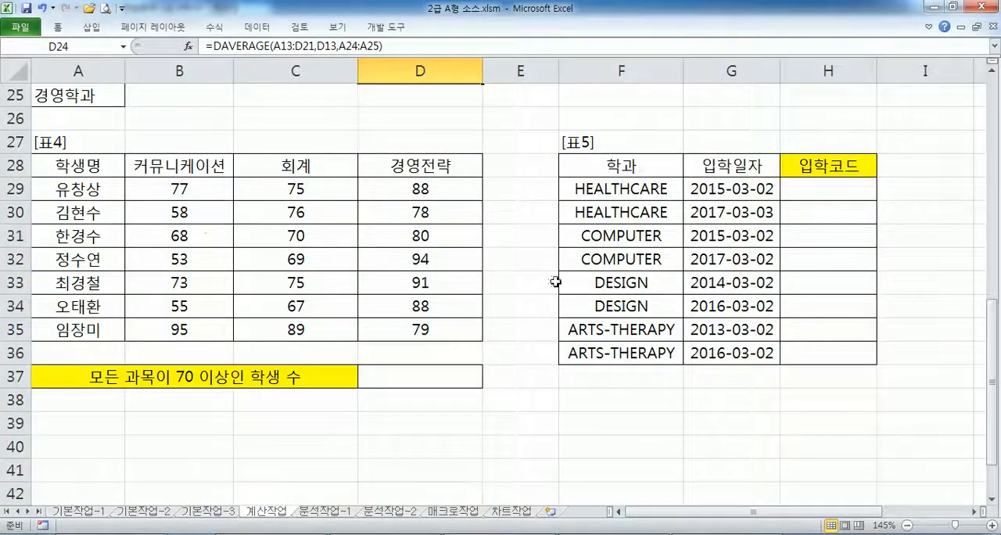
pyautogui.click(992, 500)
pyautogui.moveTo(160, 168); pyautogui.dragTo(396, 168)
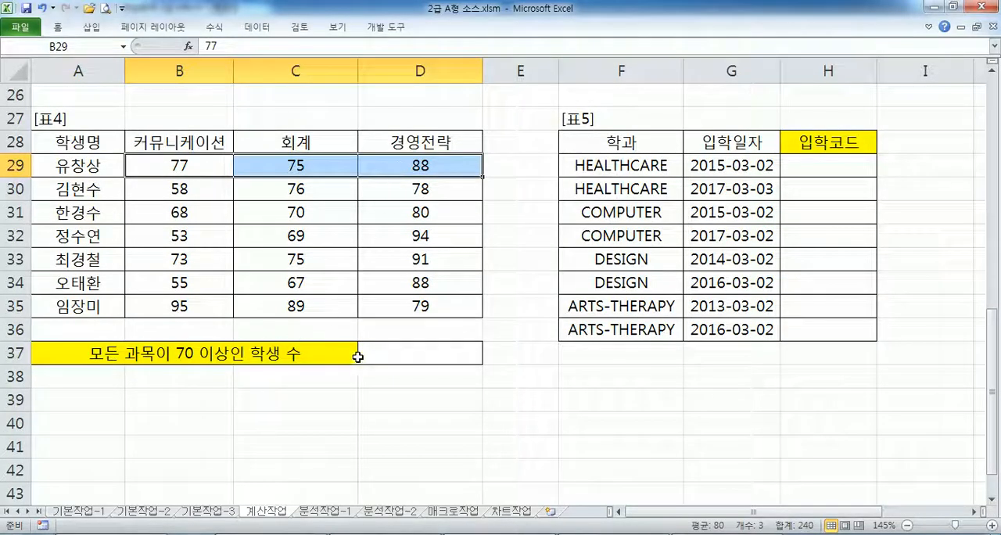
pyautogui.click(382, 353)
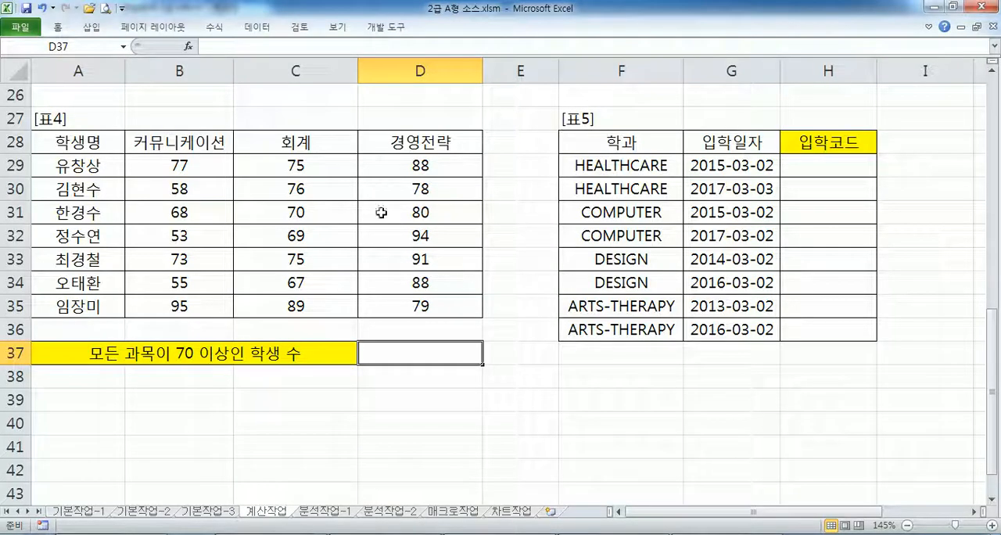
pyautogui.hotkey('alt', 'Tab')
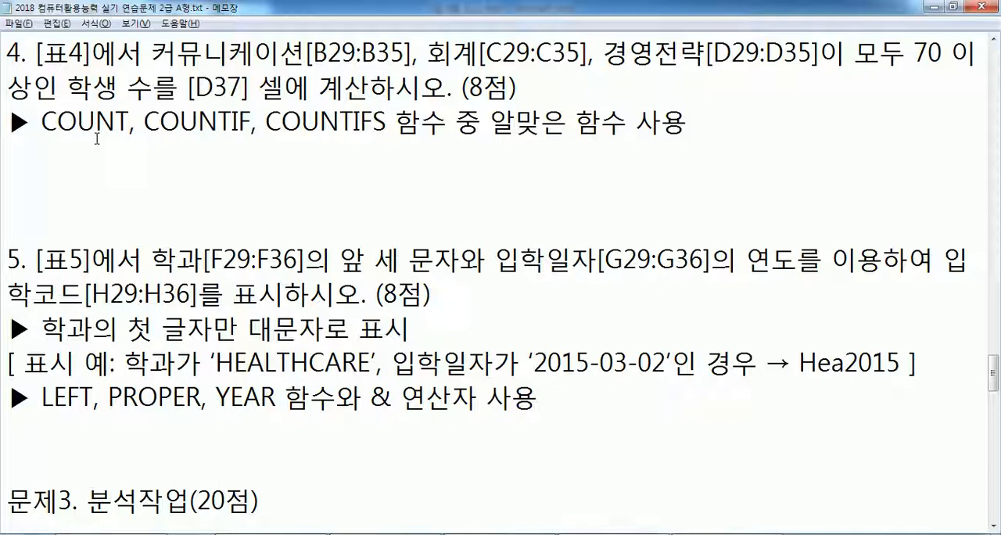
pyautogui.moveTo(42, 122); pyautogui.dragTo(126, 122)
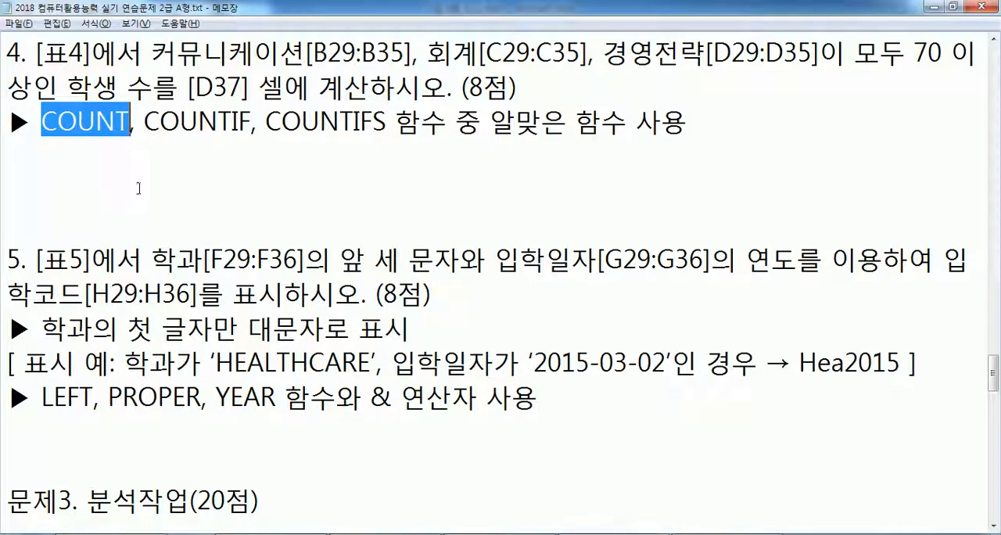
pyautogui.hotkey('alt', 'Tab')
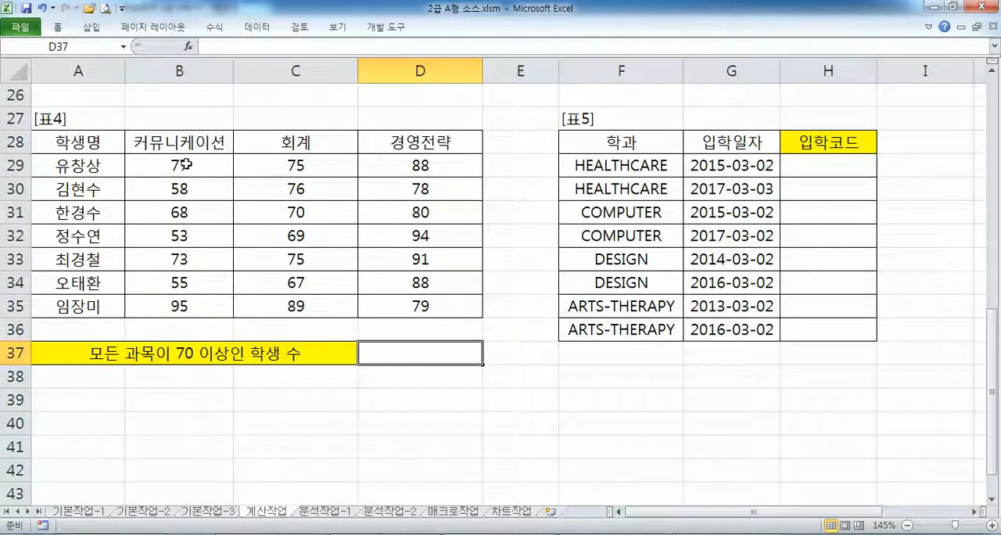
pyautogui.hotkey('alt', 'Tab')
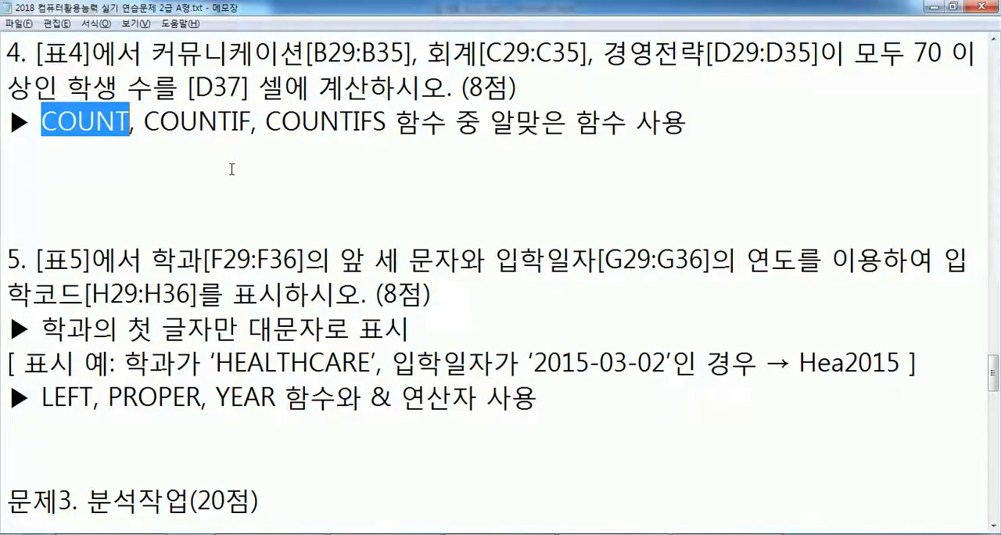
pyautogui.hotkey('alt', 'Tab')
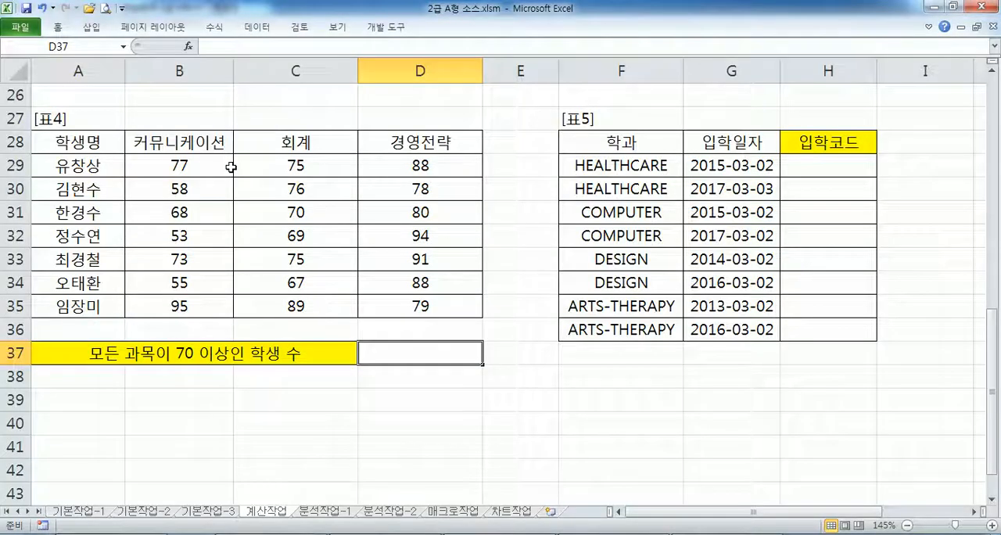
pyautogui.hotkey('alt', 'Tab')
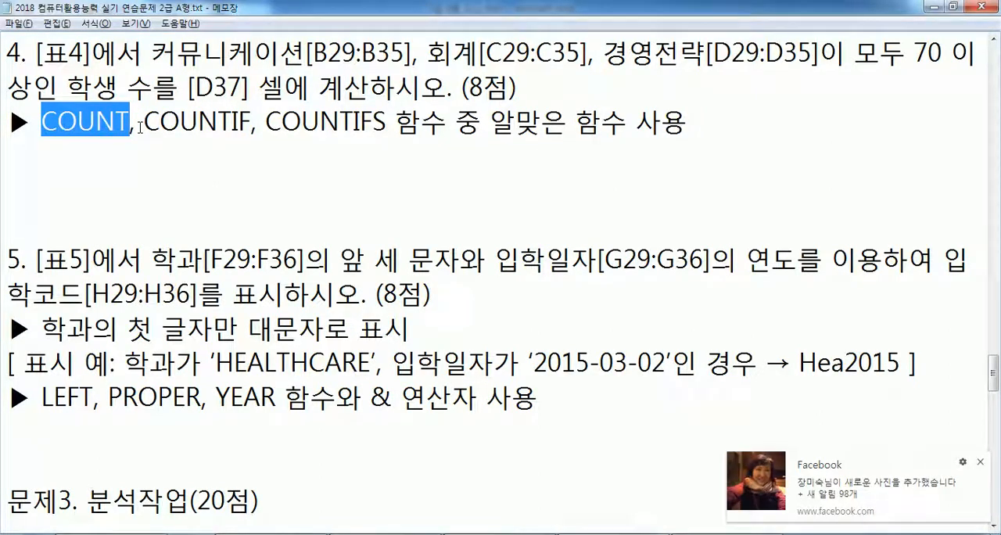
# - Back in Excel, examine the score ranges B29:B35, C29:C35 and D29:D35 and the first student's scores in B29:D29
pyautogui.hotkey('alt', 'Tab')
pyautogui.moveTo(179, 165); pyautogui.dragTo(180, 306)
pyautogui.moveTo(280, 164); pyautogui.dragTo(264, 306)
pyautogui.moveTo(405, 165); pyautogui.dragTo(395, 311)
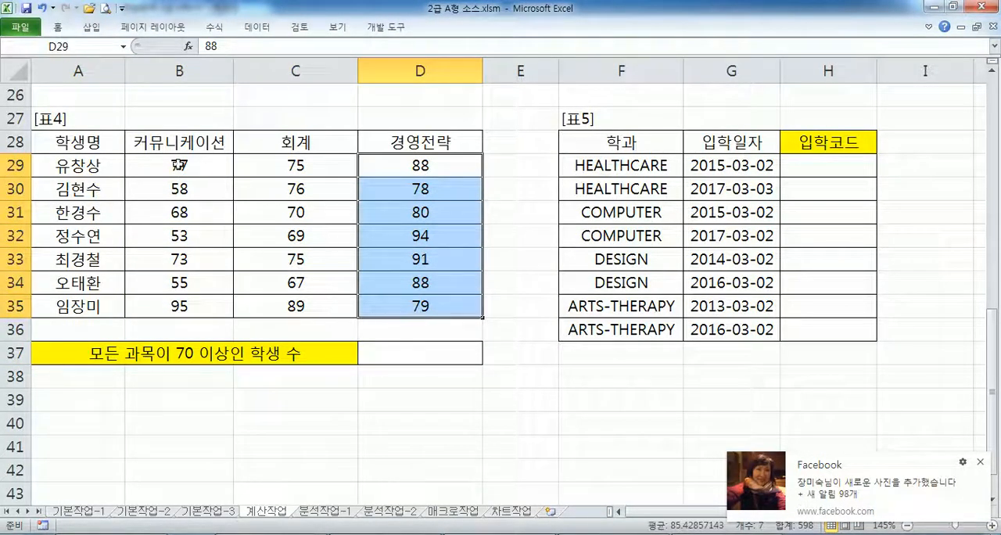
pyautogui.moveTo(139, 169); pyautogui.dragTo(443, 172)
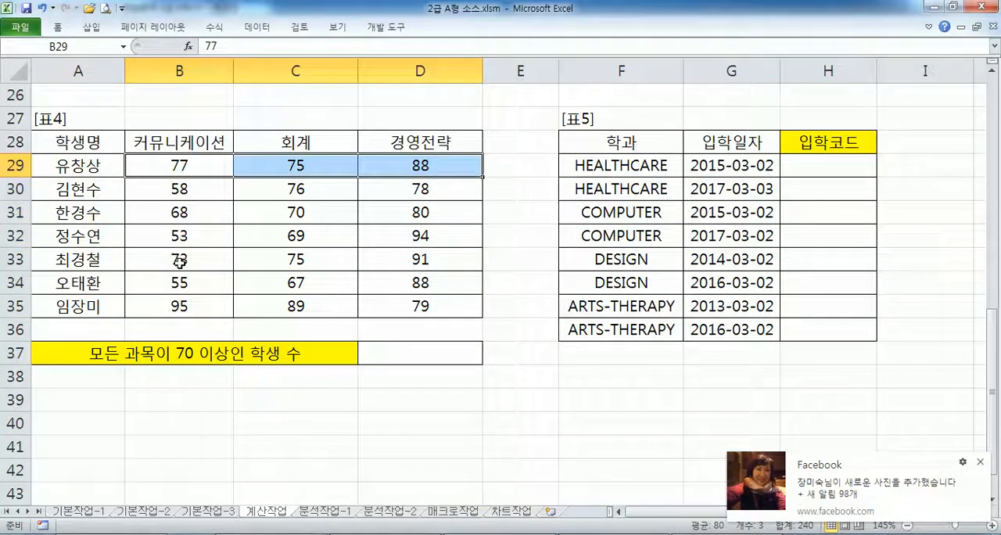
# - Examine the scores in B33:D33 and B35:D35 and the three subject columns B29:B35, C29:C35 and D29:D35
pyautogui.moveTo(180, 263); pyautogui.dragTo(422, 263)
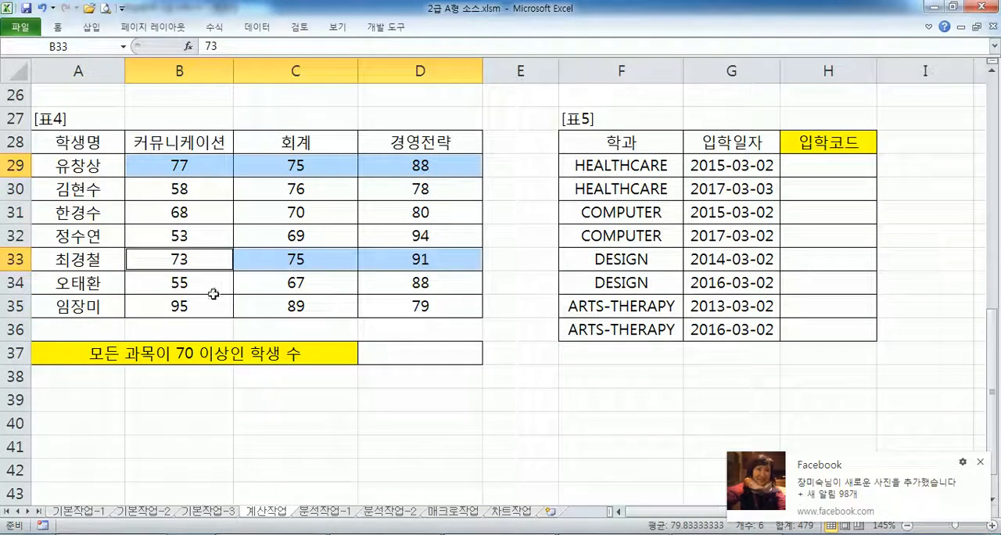
pyautogui.keyDown('ctrl'); pyautogui.click(181, 309); pyautogui.keyUp('ctrl')
pyautogui.moveTo(181, 309); pyautogui.dragTo(427, 311)
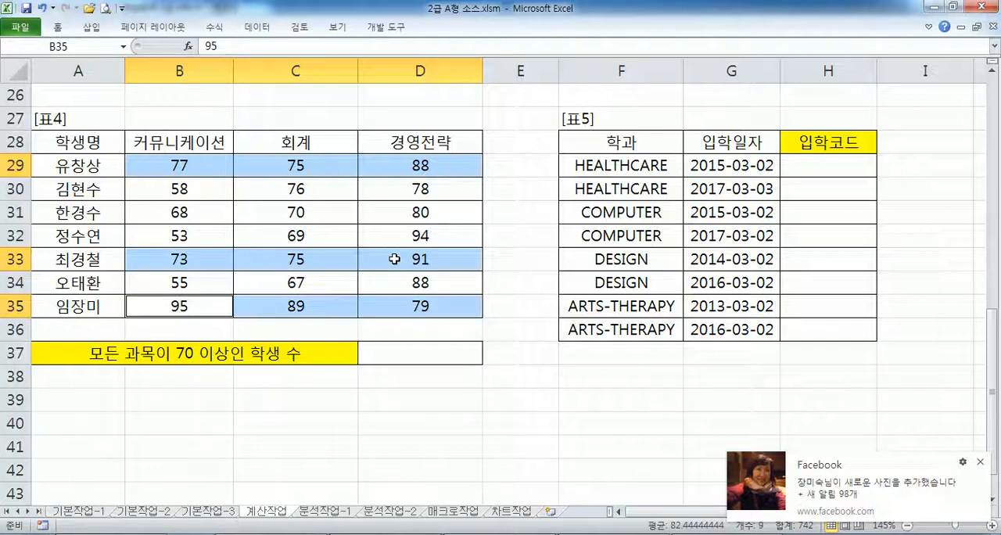
pyautogui.moveTo(163, 160); pyautogui.dragTo(169, 312)
pyautogui.moveTo(289, 171); pyautogui.dragTo(294, 309)
pyautogui.moveTo(395, 166); pyautogui.dragTo(412, 303)
# - Switch to Notepad and note "=COUNT(범위) : 범위에서 숫자만의 개수" below task 4's function requirement
pyautogui.hotkey('alt', 'Tab')
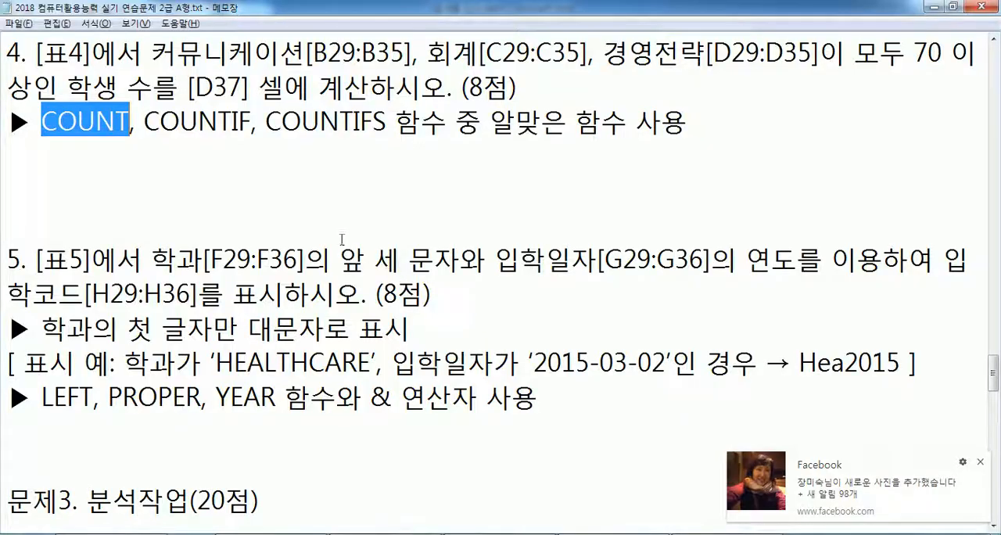
pyautogui.click(248, 127)
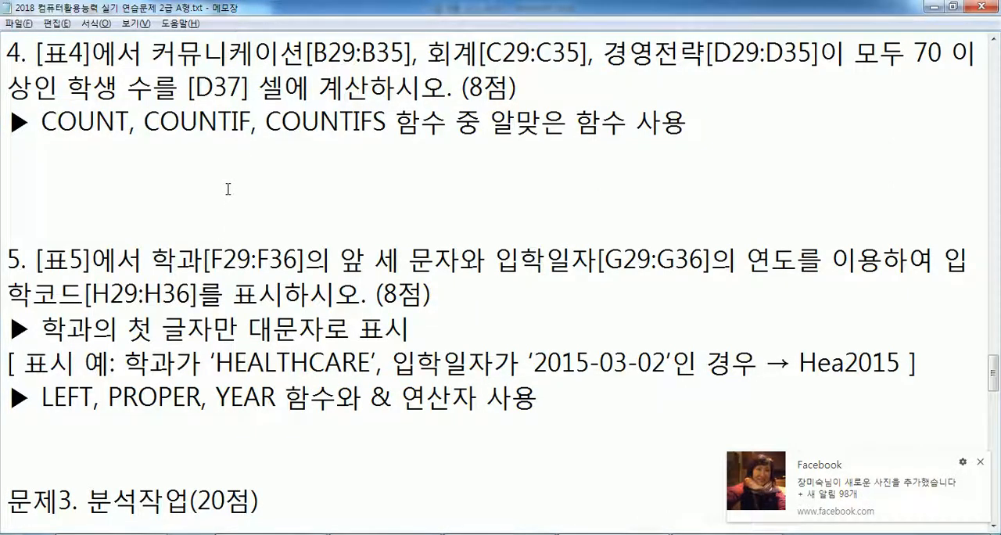
pyautogui.moveTo(146, 122); pyautogui.dragTo(234, 121)
pyautogui.click(234, 145)
pyautogui.write('=COUNT(범위')
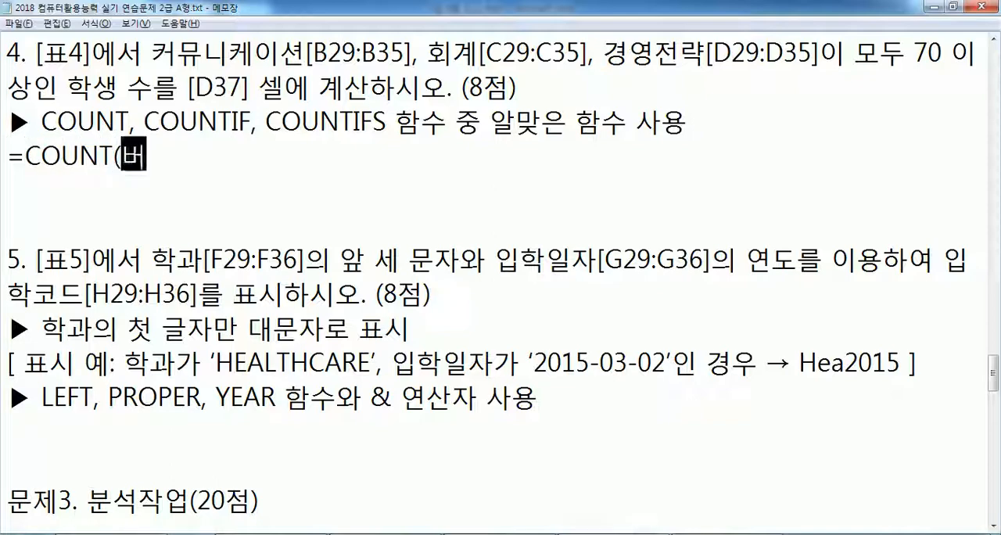
pyautogui.write(') : 범위')
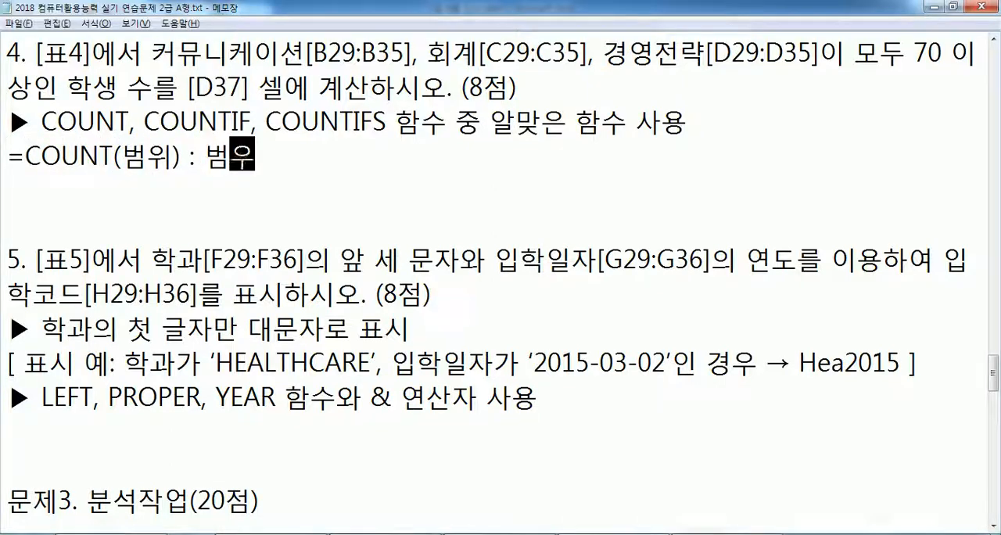
pyautogui.write('에서 숫자마')
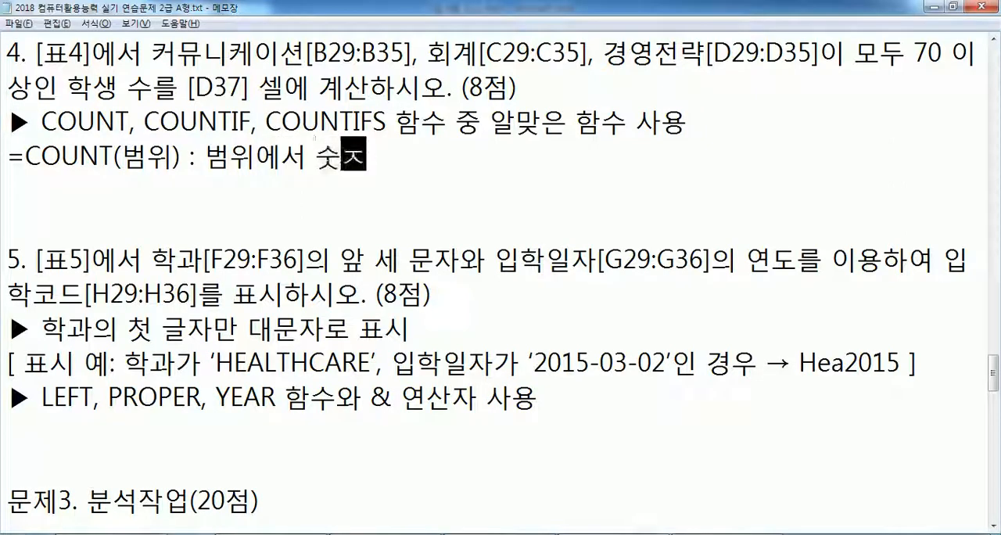
pyautogui.write('ㄴ의 개수')
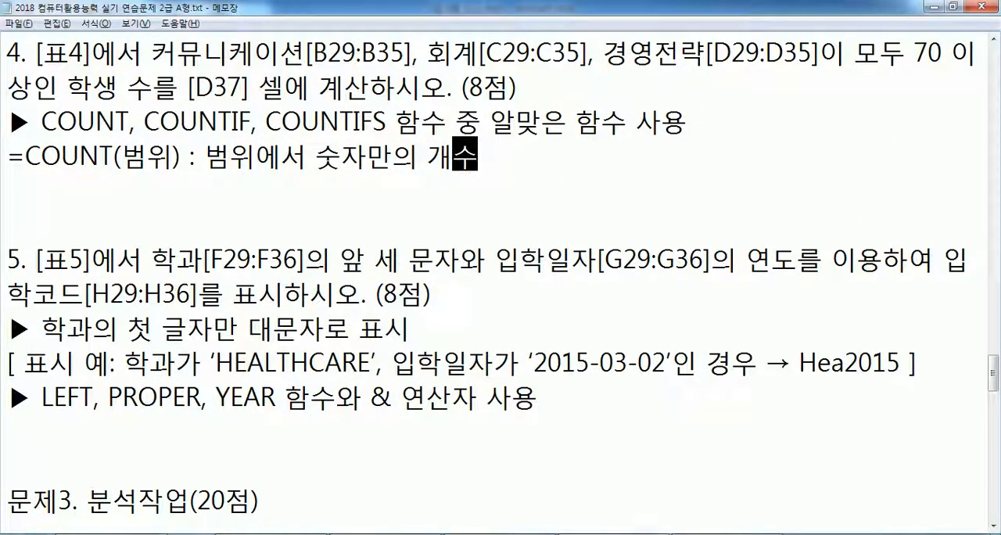
# - Add the syntax "=COUNTIF(범위, 조건)" on a new line below the COUNT note
pyautogui.press('Return')
pyautogui.write('=')
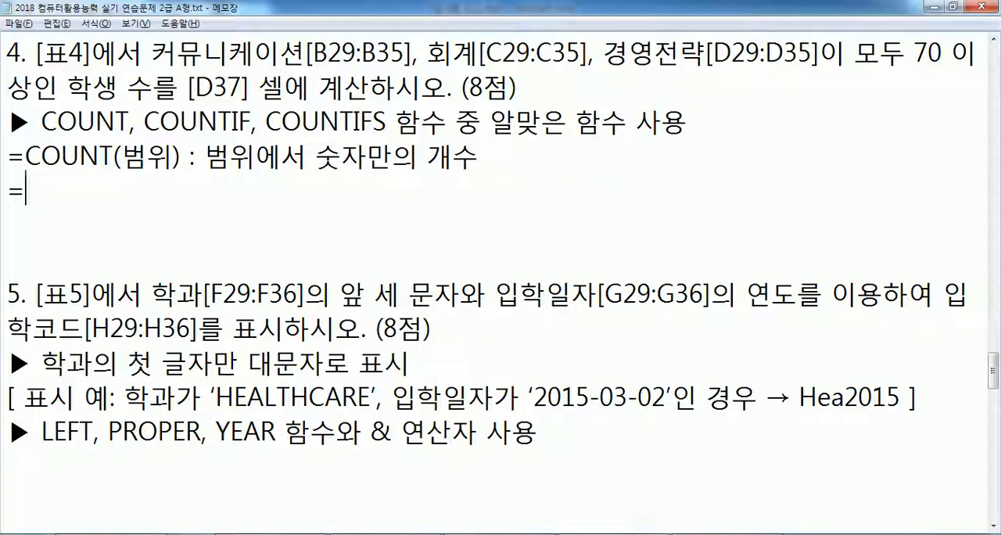
pyautogui.write('COUNTIF(버ㅗㅁㅇ')
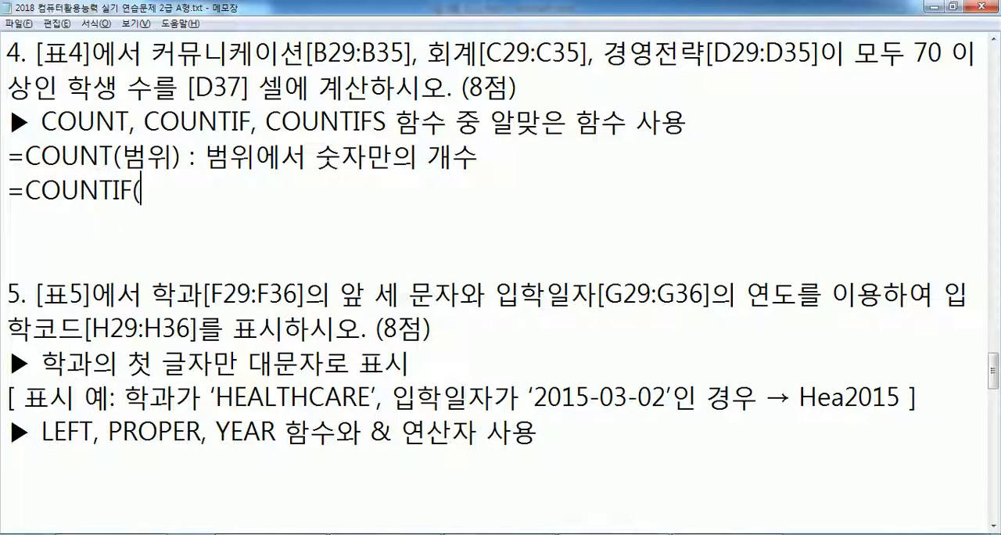
pyautogui.press('BackSpace')
pyautogui.press('BackSpace')
pyautogui.press('BackSpace')
pyautogui.press('BackSpace')
pyautogui.write('범위')
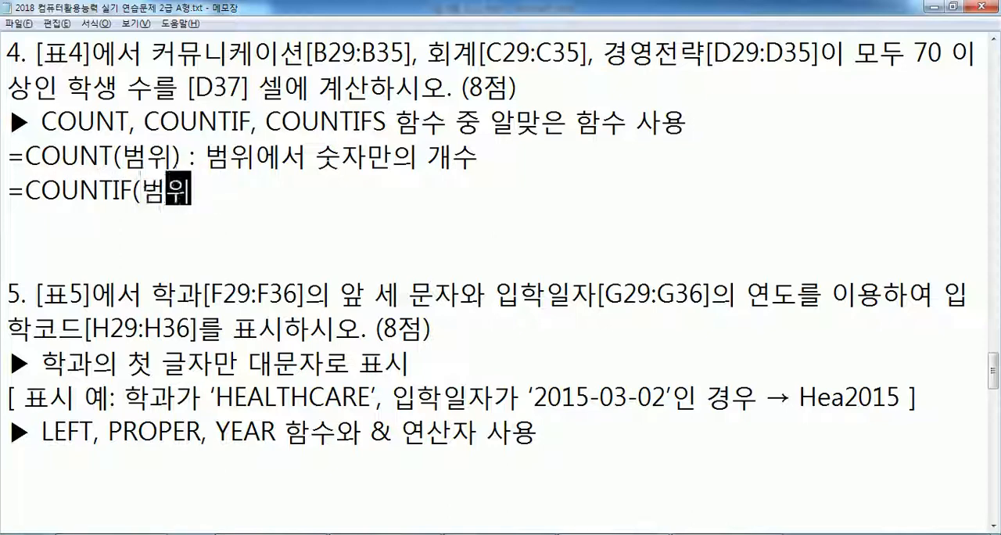
pyautogui.write(', 2ㅈㅗ')
pyautogui.press('BackSpace')
pyautogui.press('BackSpace')
pyautogui.press('BackSpace')
pyautogui.write('조건)')
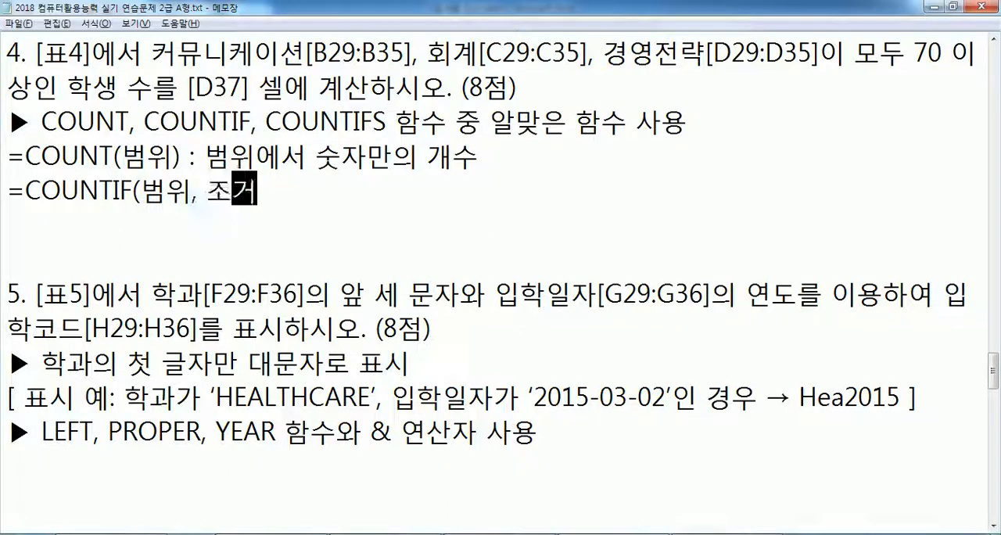
pyautogui.write(' : 해당범우')
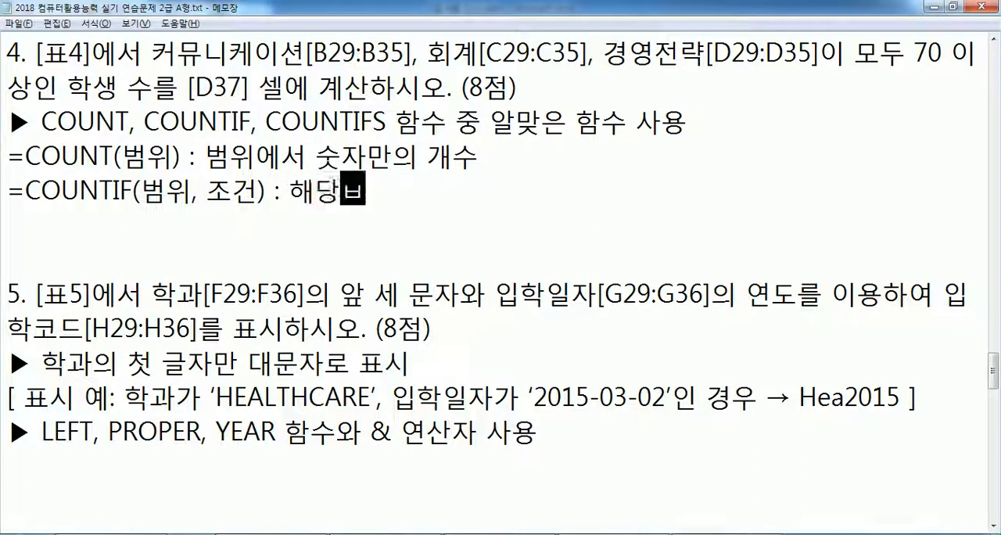
pyautogui.write('ㅣ에서 조건에 ㅎ')
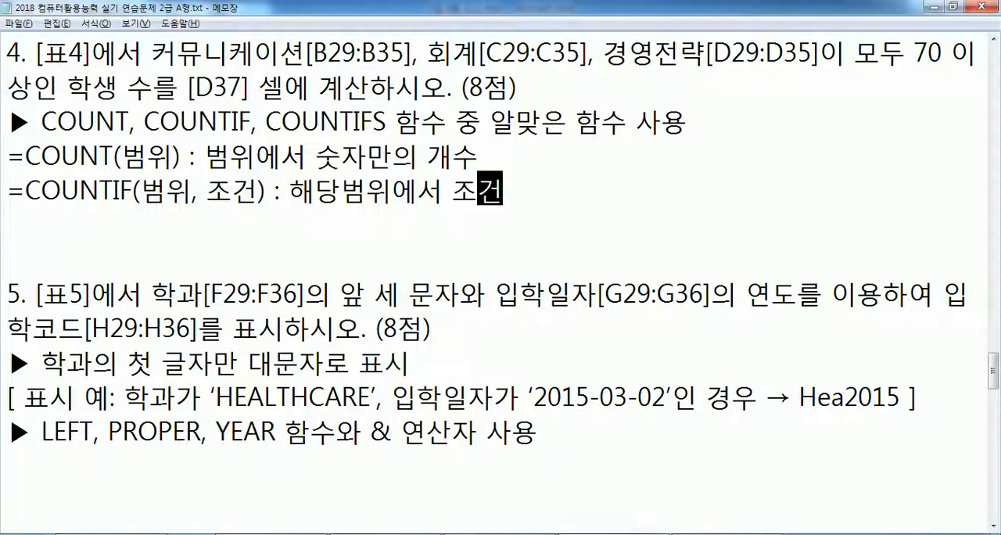
pyautogui.write('ㅐ당하는 ')
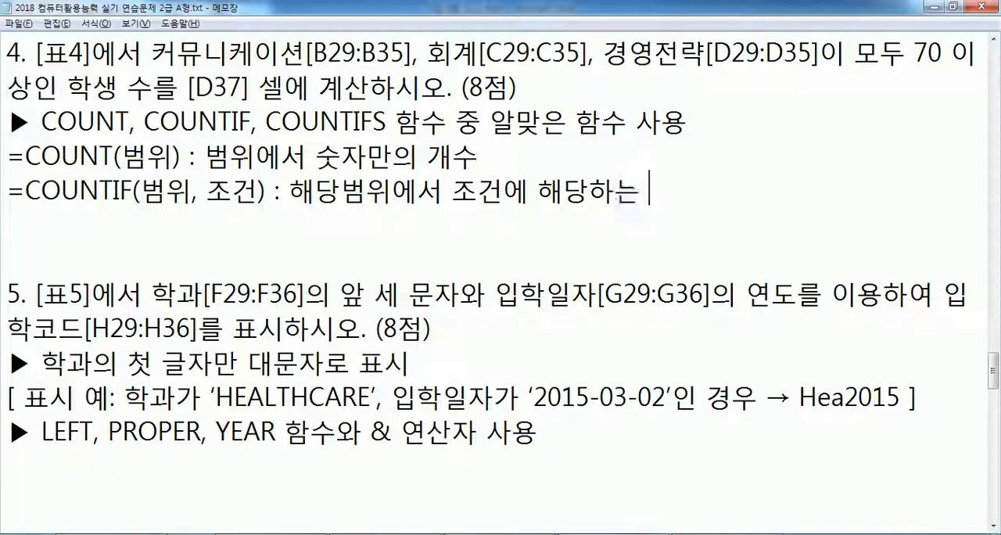
pyautogui.write('경우')
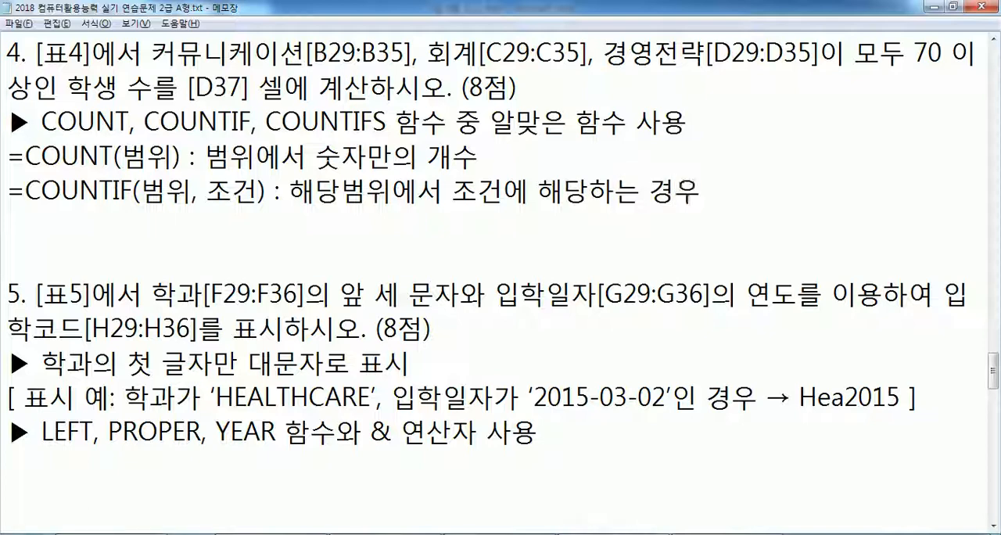
pyautogui.write(',')
pyautogui.write(' 단일조건')
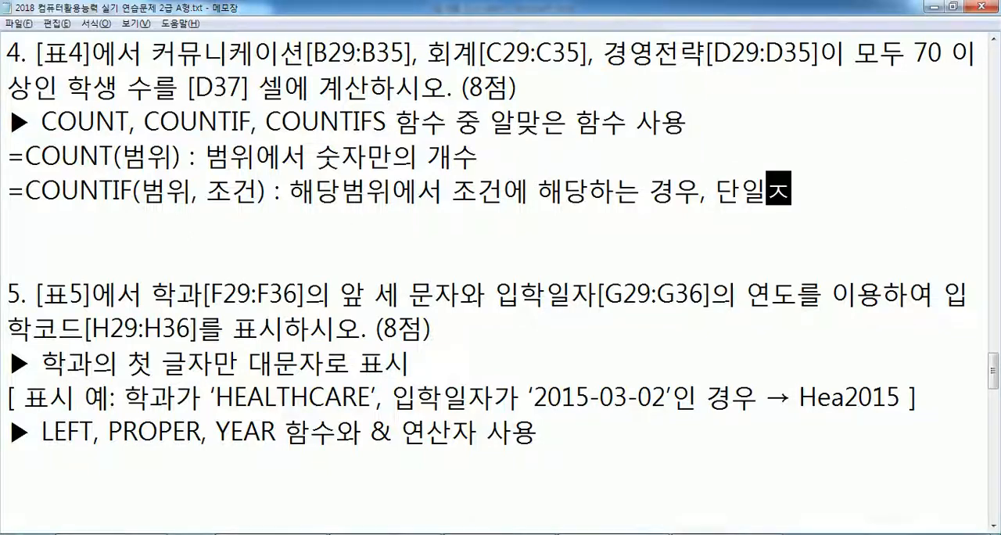
# - Note "=COUNTIFS(범위1, 조건1, 범위2, 조건2, 범위3, 조건3, ...) : 다중조건" below the COUNTIF line and add a blank line after it
pyautogui.press('Return')
pyautogui.write('CO')
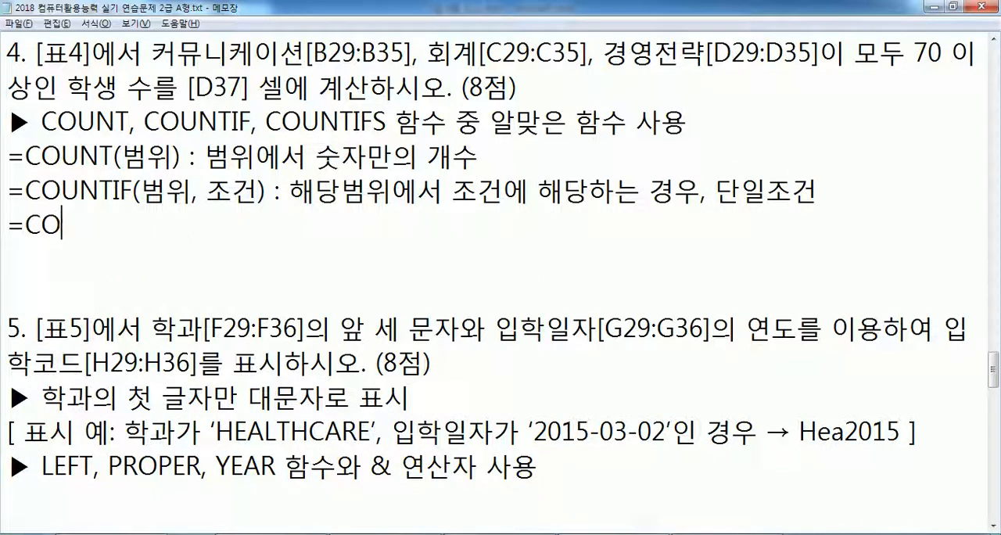
pyautogui.write('UNTIFS(')
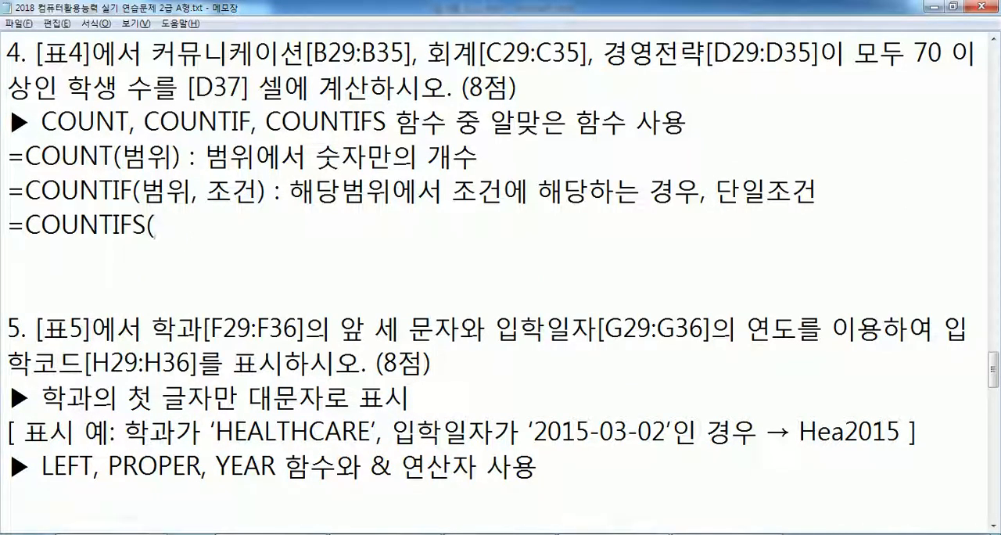
pyautogui.write('범위1, 조건1')
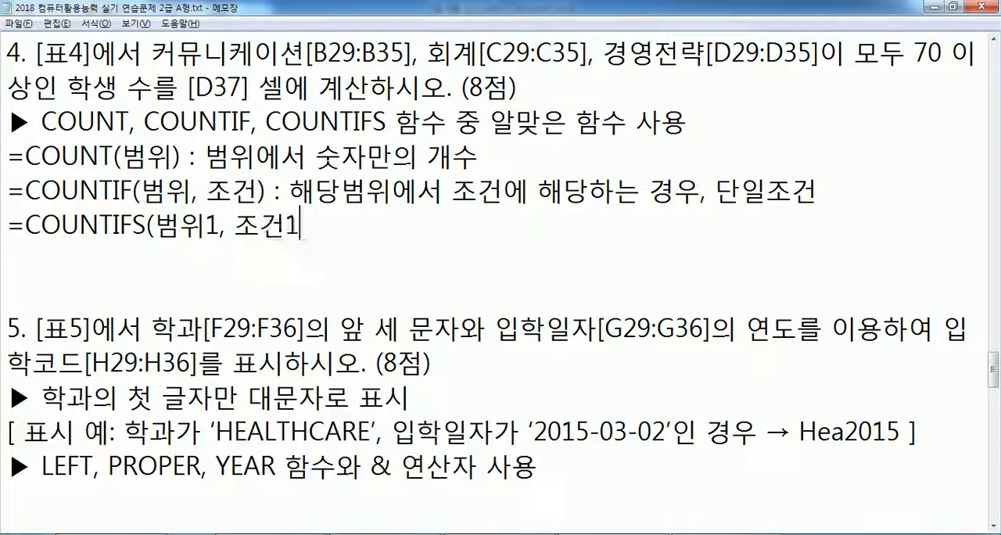
pyautogui.write(', 범위2, 조건')
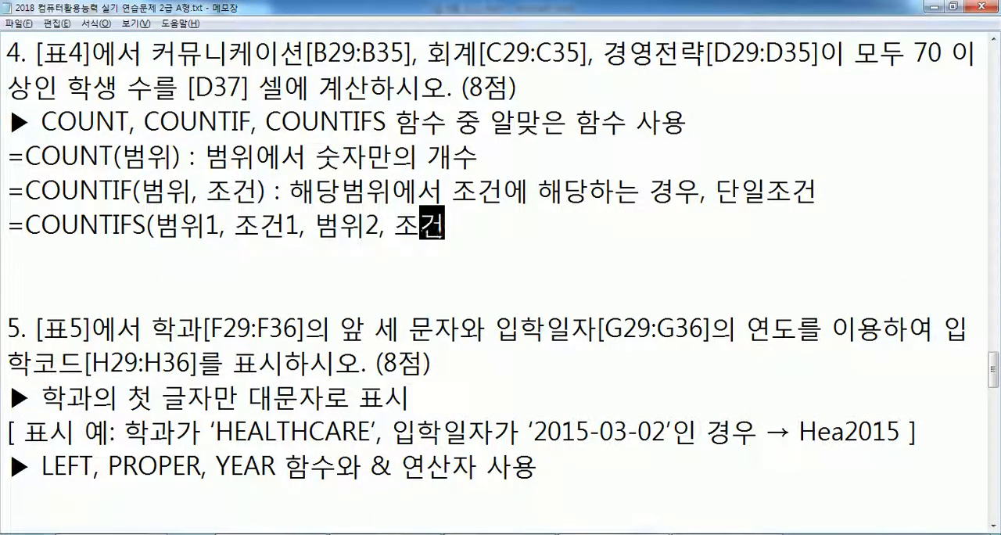
pyautogui.write('2, 범위3')
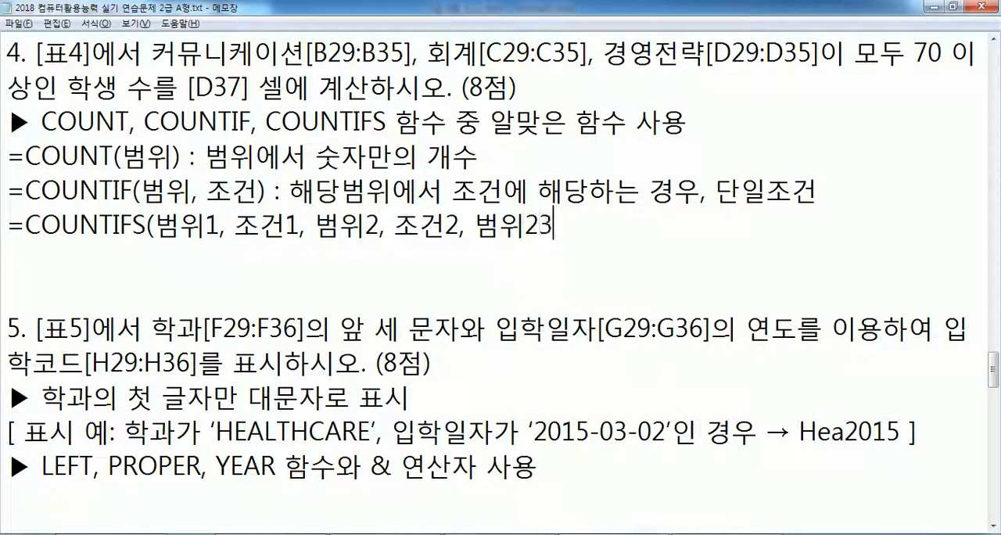
pyautogui.write(', 조거건3, ')
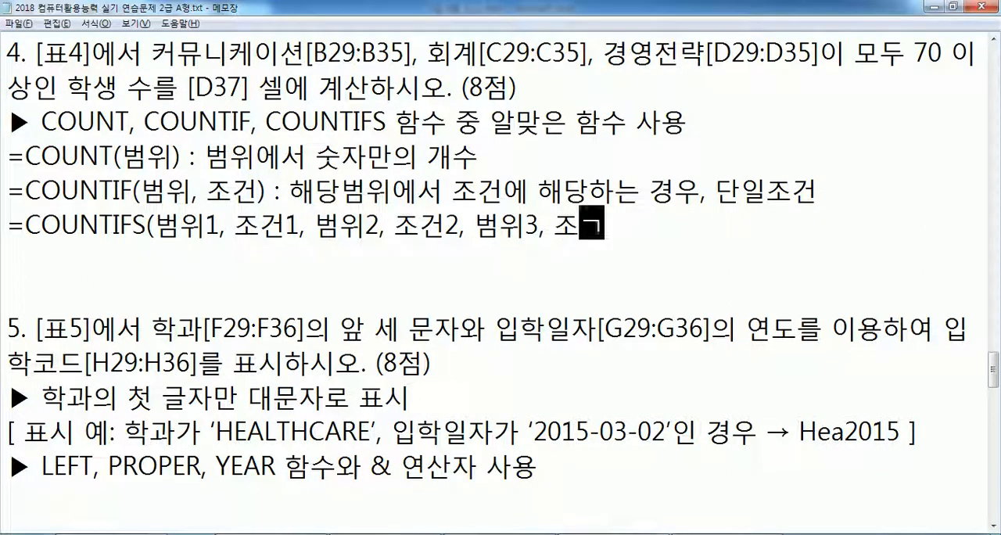
pyautogui.write('...) :')
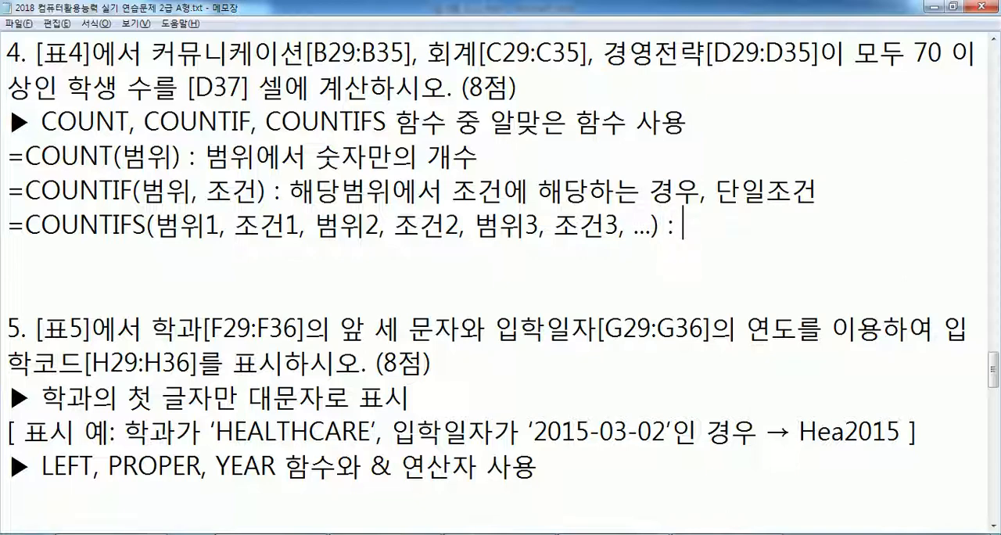
pyautogui.write(' 다중조건')
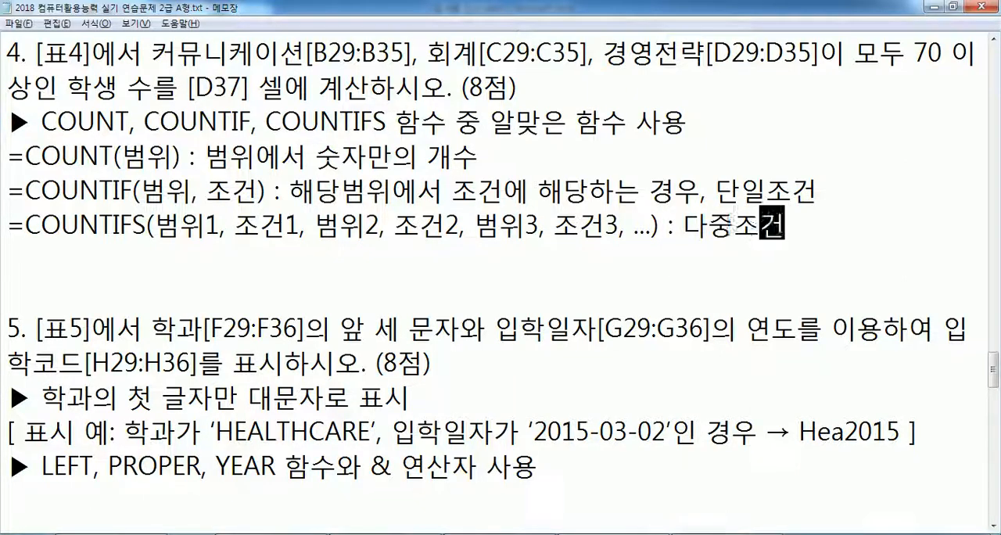
pyautogui.press('Return')
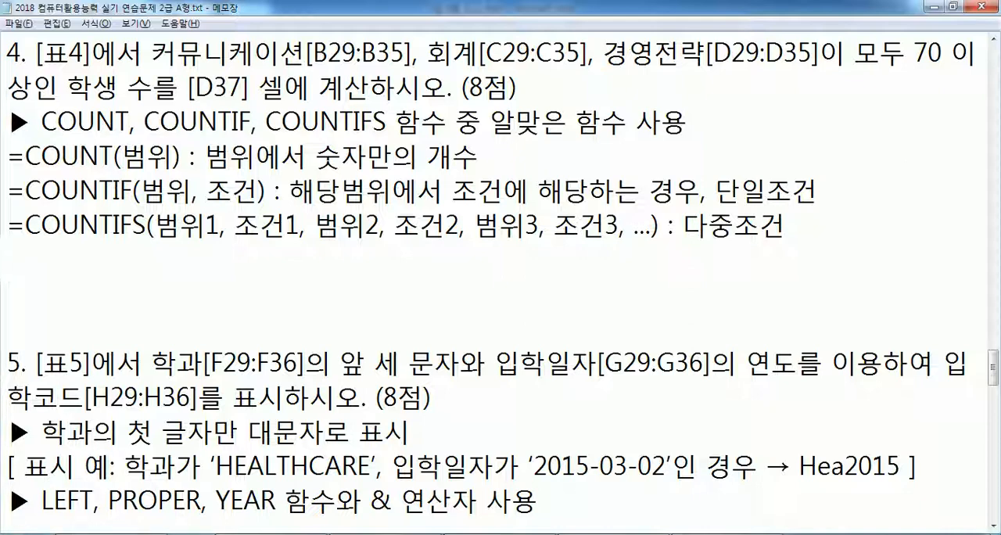
# - Switch to Excel and examine the first student's three subject scores in B29, C29 and D29 against the 70-point condition
pyautogui.hotkey('alt', 'Tab')
pyautogui.moveTo(170, 166); pyautogui.dragTo(438, 164)
pyautogui.click(510, 175)
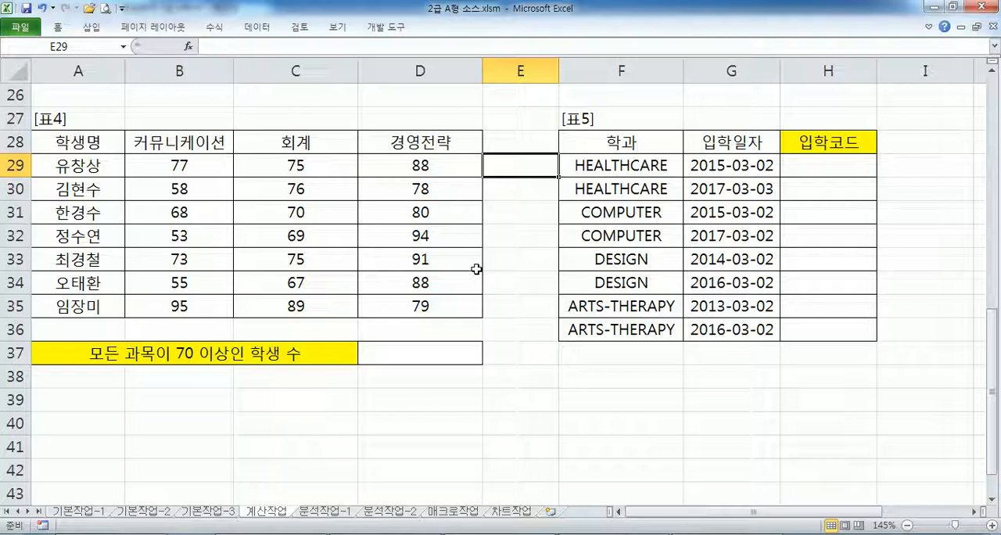
pyautogui.click(180, 159)
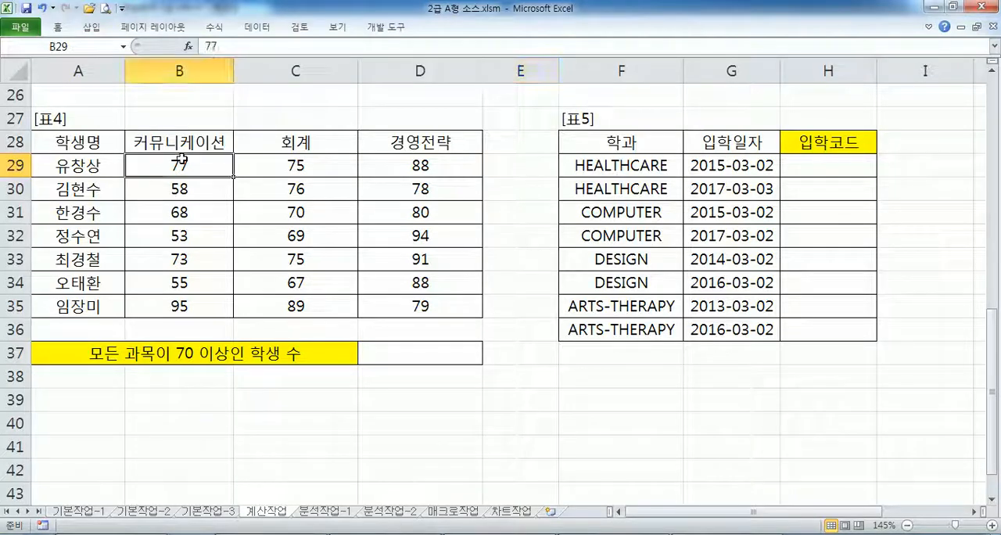
pyautogui.click(282, 164)
pyautogui.click(414, 167)
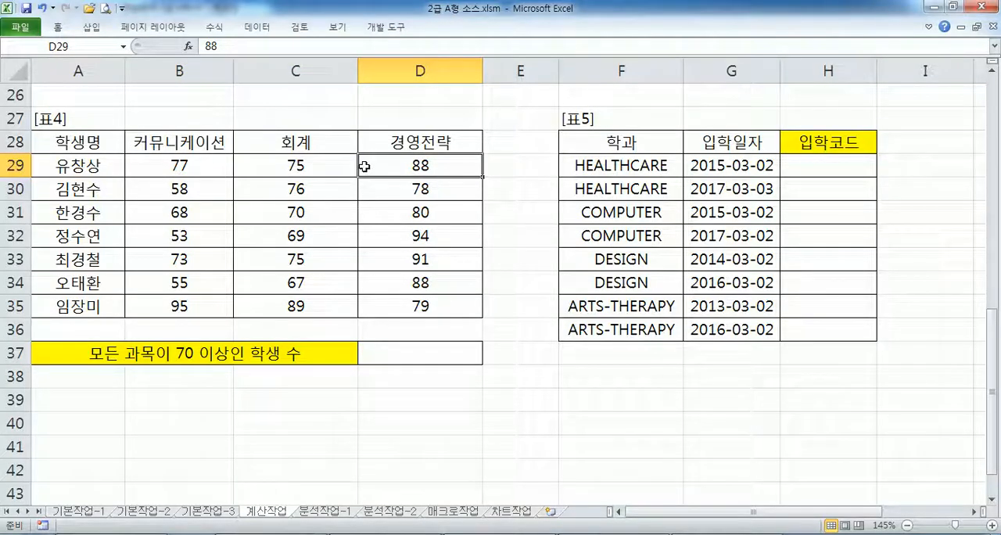
pyautogui.click(538, 165)
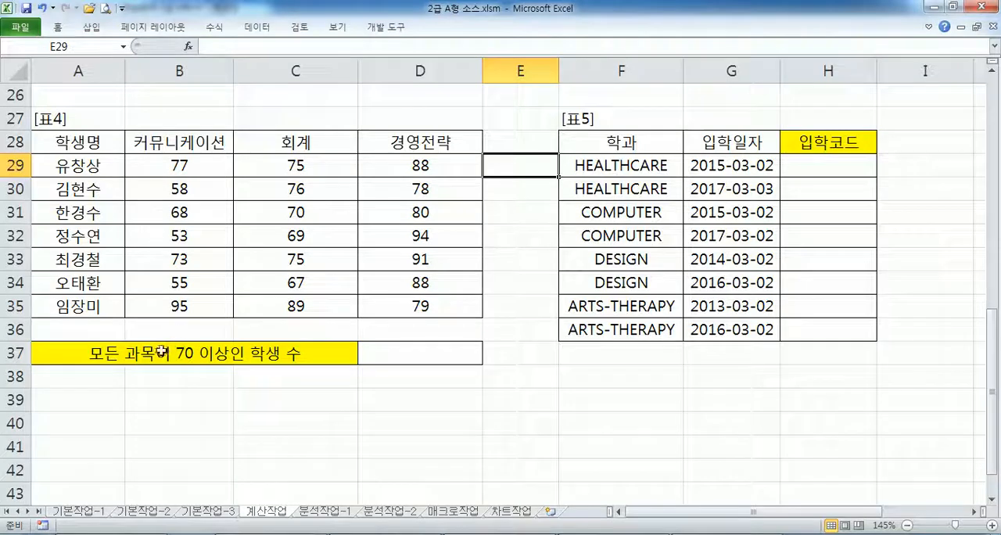
# - Start a COUNTIFS formula in D37 with the range B29:B35 and the condition ">=70"
pyautogui.click(397, 354)
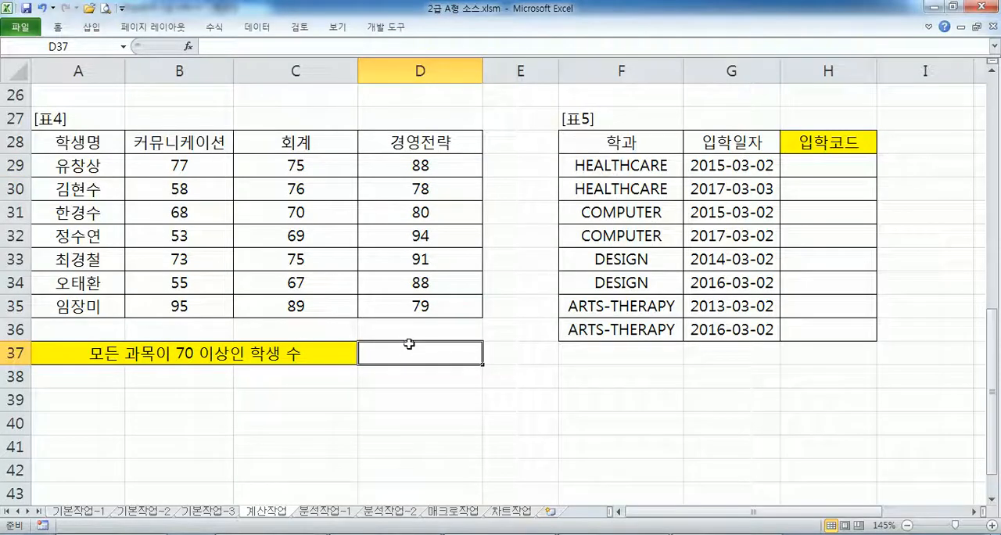
pyautogui.hotkey('alt', 'Tab')
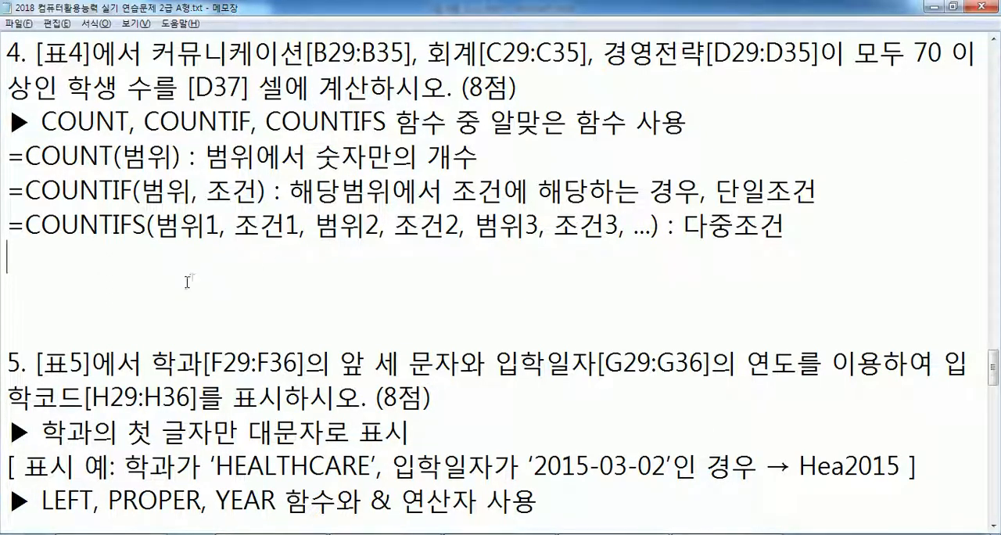
pyautogui.hotkey('alt', 'Tab')
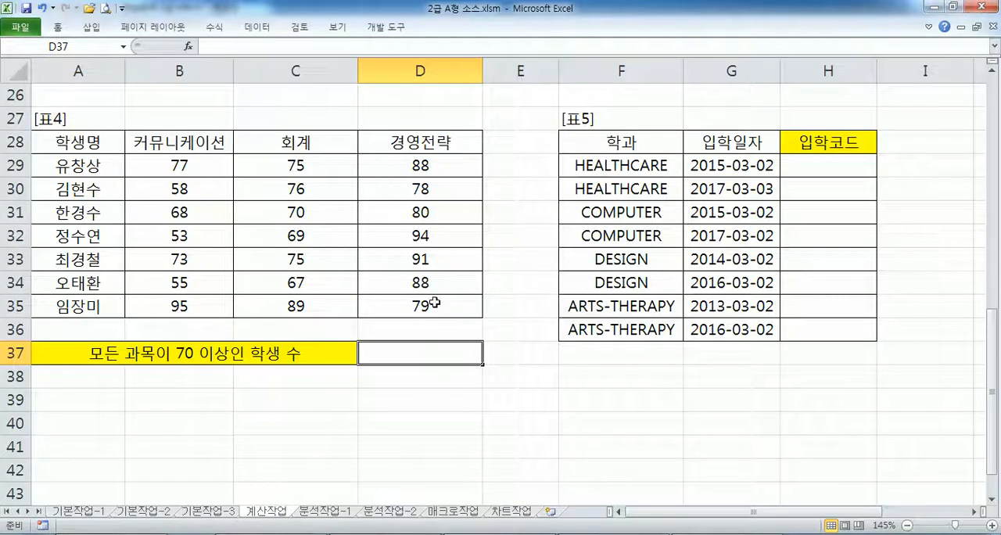
pyautogui.write('=COUNTIFS(')
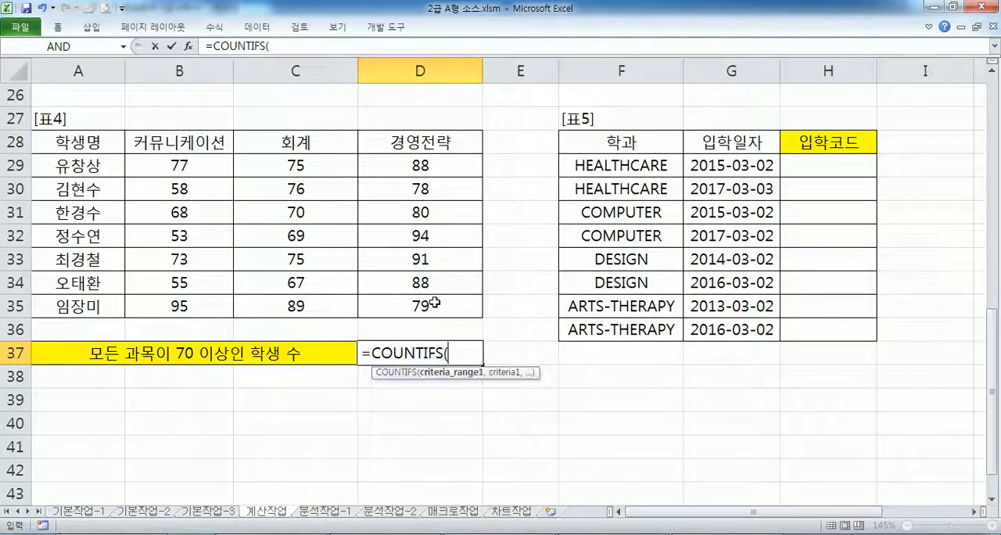
pyautogui.moveTo(168, 165); pyautogui.dragTo(176, 307)
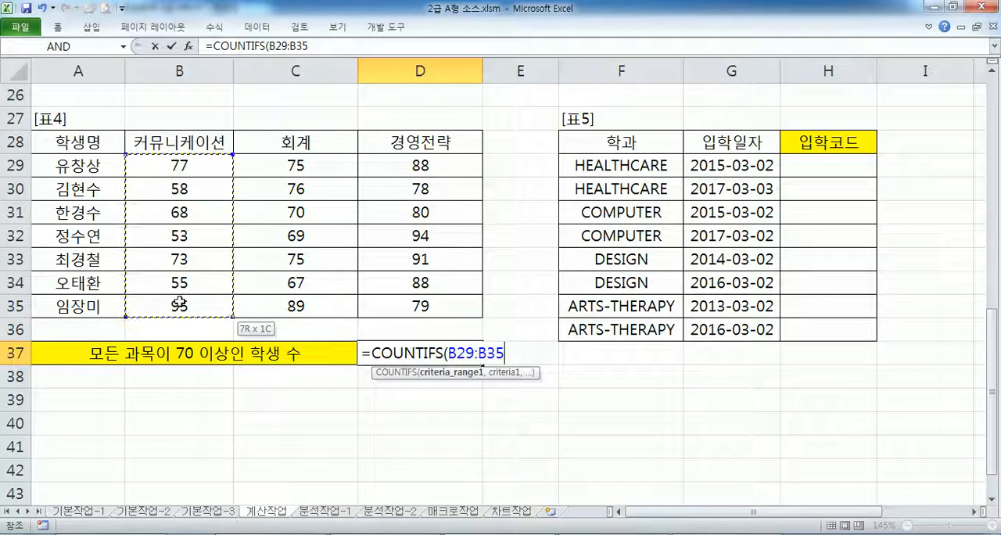
pyautogui.write(',">=')
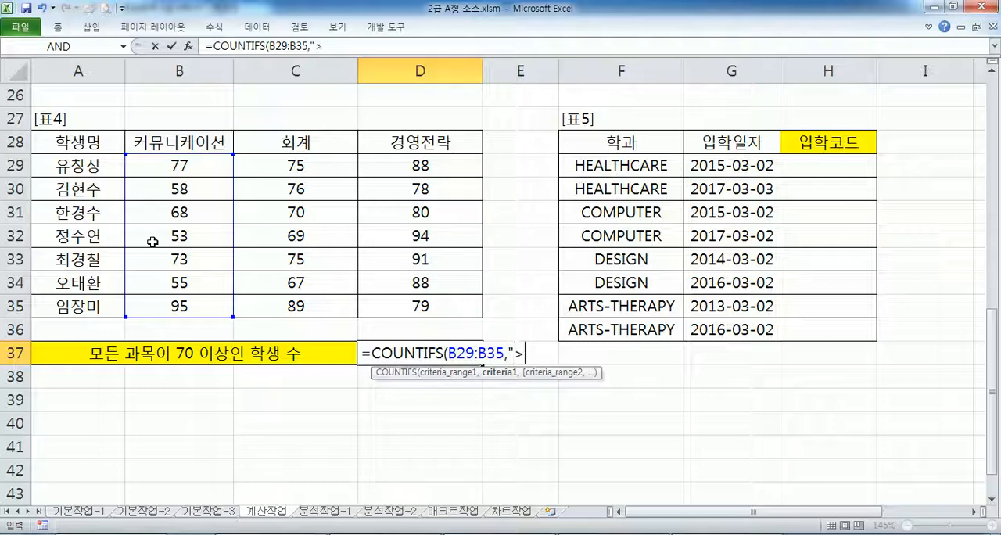
pyautogui.write('70",')
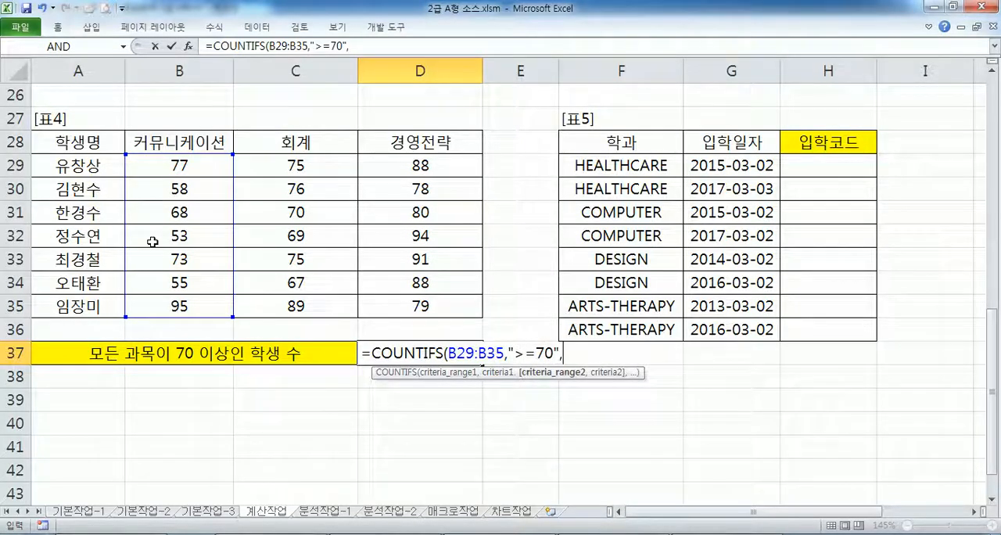
# - Add the range C29:C35 with the condition ">=70" as the second criterion of the COUNTIFS formula
pyautogui.moveTo(286, 169); pyautogui.dragTo(284, 299)
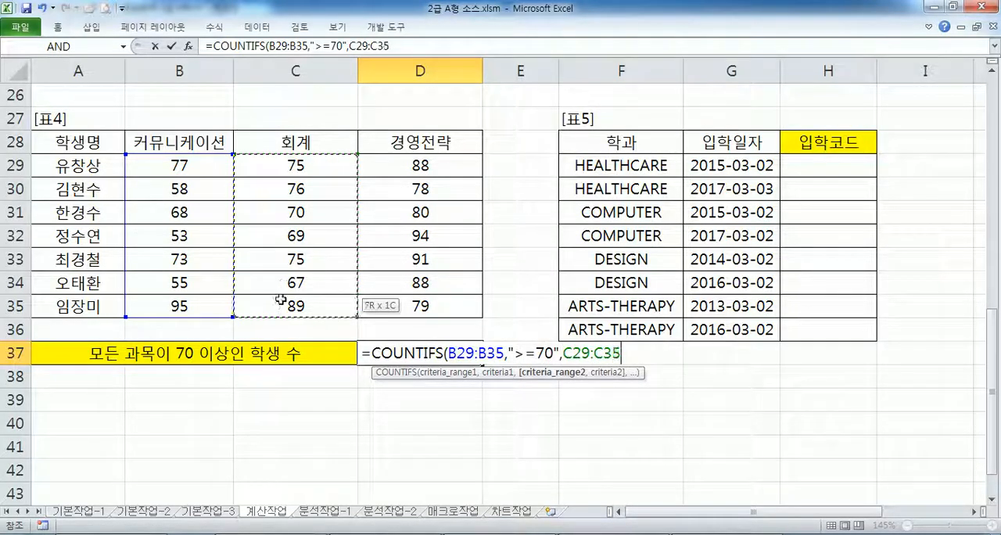
pyautogui.write(',">=')
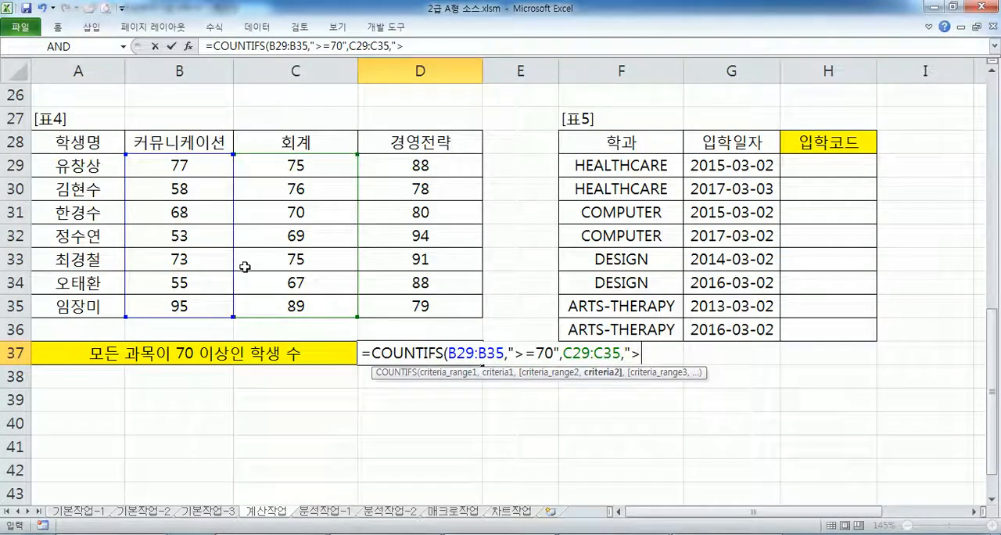
pyautogui.write('70",C29')
pyautogui.press('BackSpace')
pyautogui.write('",')
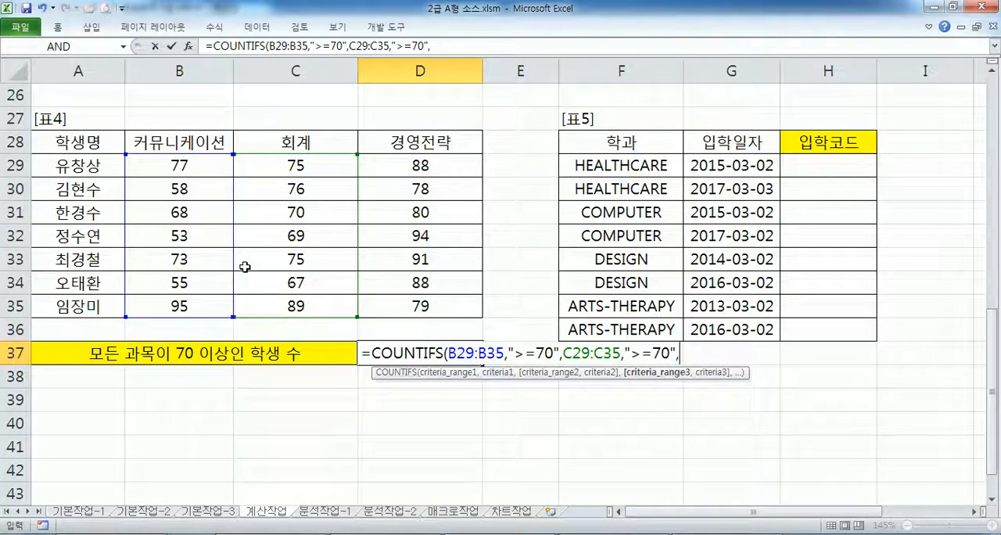
# - Add D29:D35 with ">=70" as the third criterion, then close and enter the COUNTIFS formula
pyautogui.moveTo(397, 166); pyautogui.dragTo(401, 312)
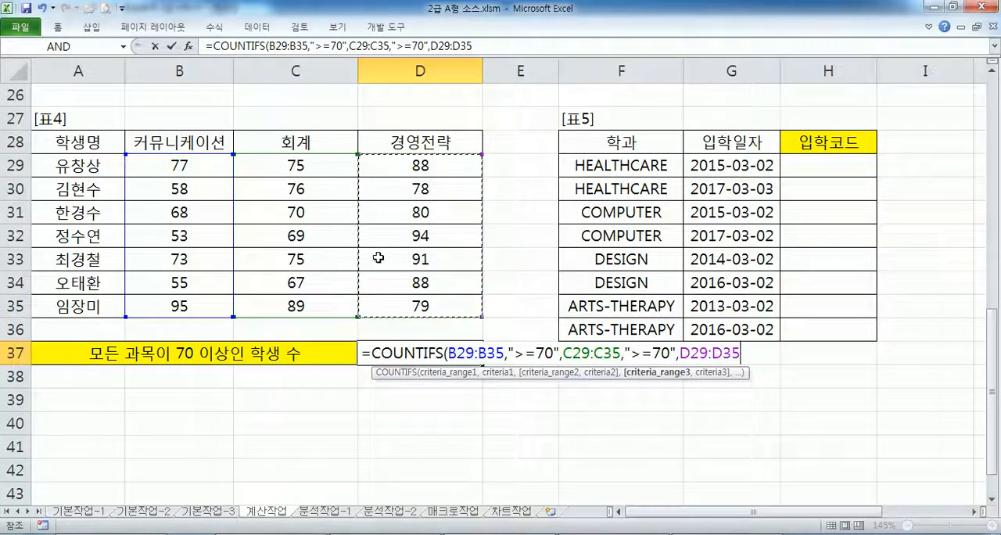
pyautogui.write(',>')
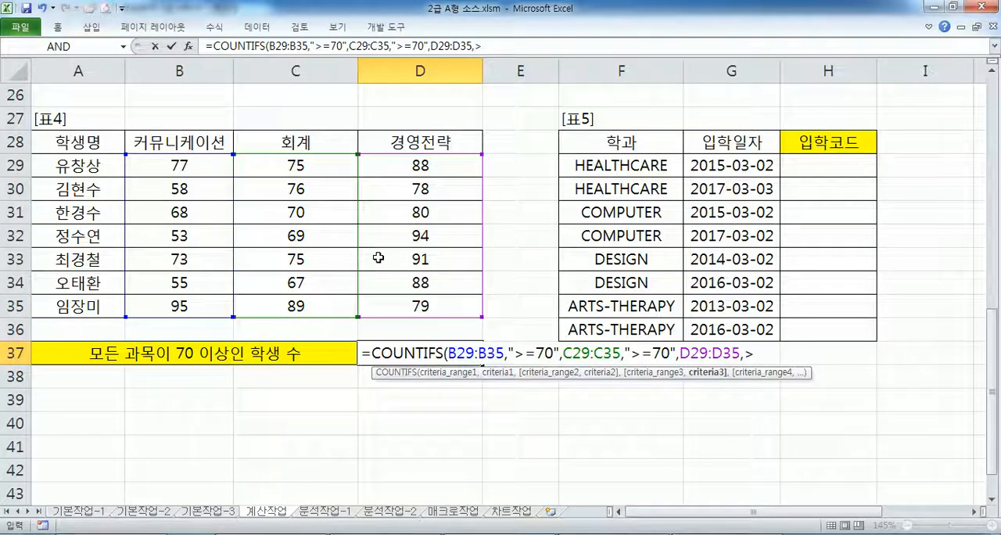
pyautogui.write('=70")')
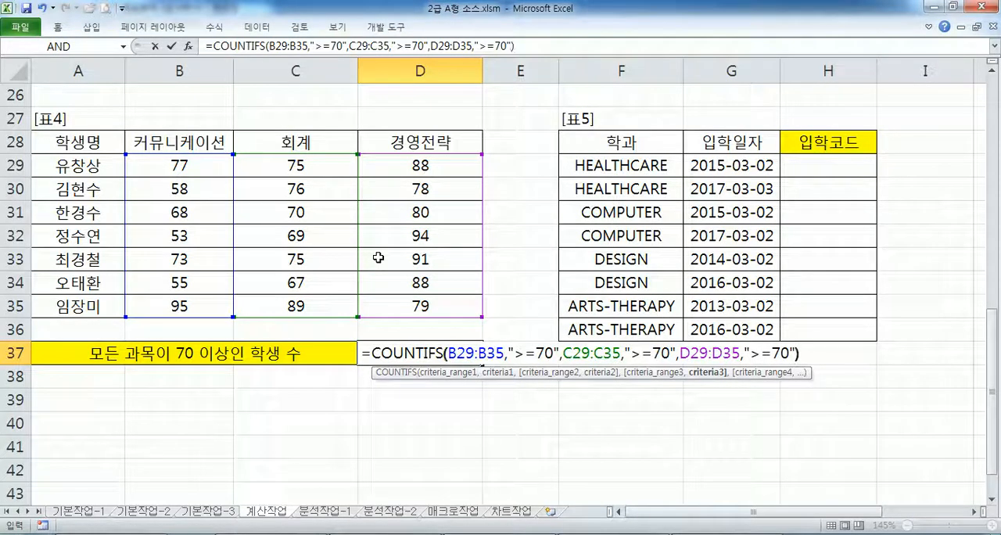
pyautogui.press('Return')
# - Check the subject scores in rows 29, 33 and 35 of 표4 against the 70-point condition
pyautogui.moveTo(179, 165); pyautogui.dragTo(421, 161)
pyautogui.keyDown('ctrl'); pyautogui.moveTo(166, 260); pyautogui.dragTo(407, 263); pyautogui.keyUp('ctrl')
pyautogui.keyDown('ctrl'); pyautogui.moveTo(206, 309); pyautogui.dragTo(423, 309); pyautogui.keyUp('ctrl')
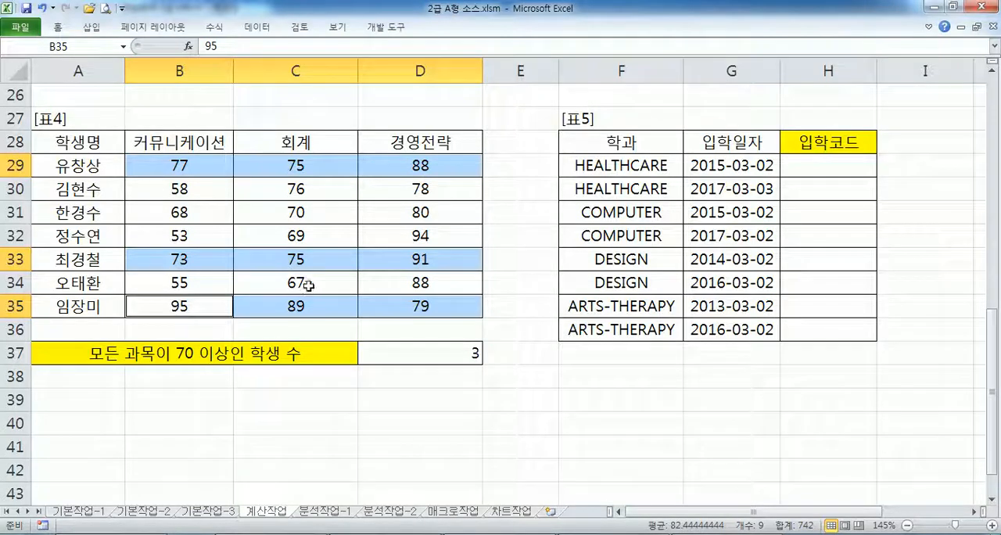
# - Copy the COUNTIFS formula from D37 into the Notepad notes below question 4
pyautogui.click(453, 354)
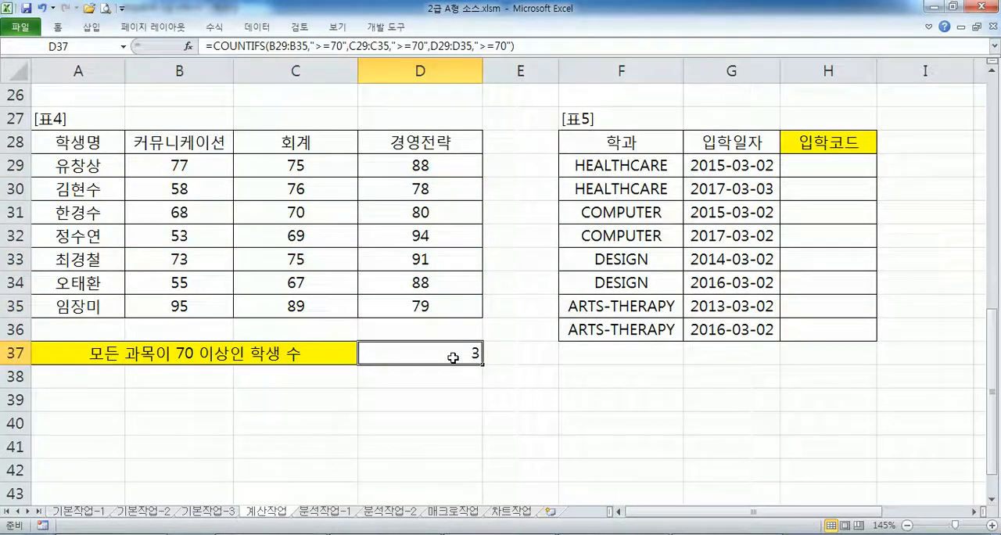
pyautogui.moveTo(531, 51); pyautogui.dragTo(201, 49)
pyautogui.hotkey('ctrl', 'c')
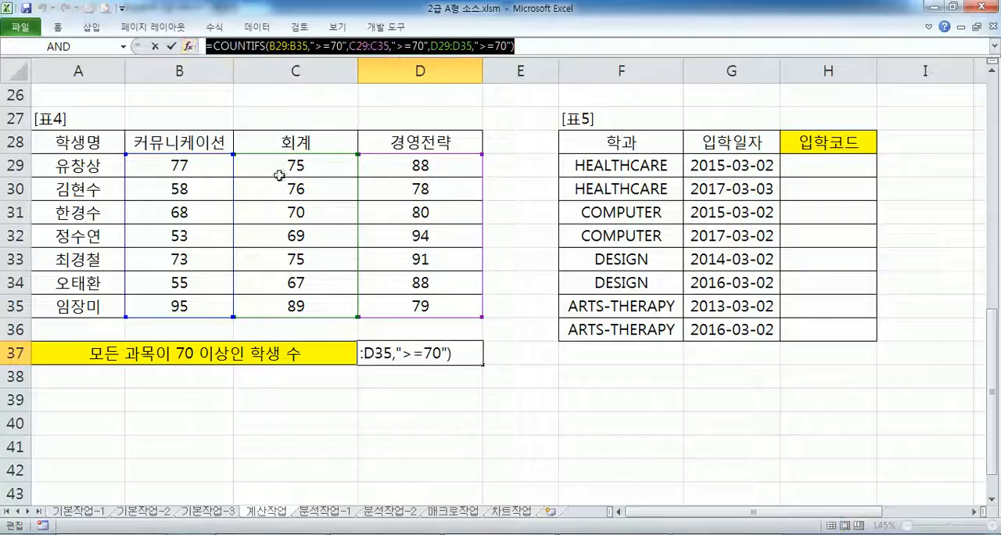
pyautogui.hotkey('alt', 'Tab')
pyautogui.hotkey('ctrl', 'v')
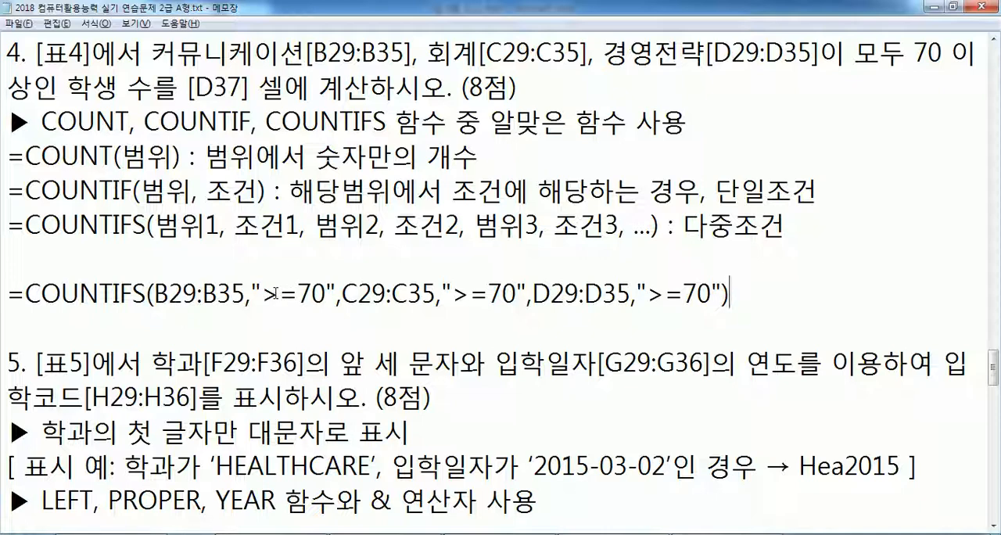
# - Compare the ranges and conditions in the noted COUNTIFS formula with the three subjects named in question 4
pyautogui.moveTo(168, 293); pyautogui.dragTo(232, 295)
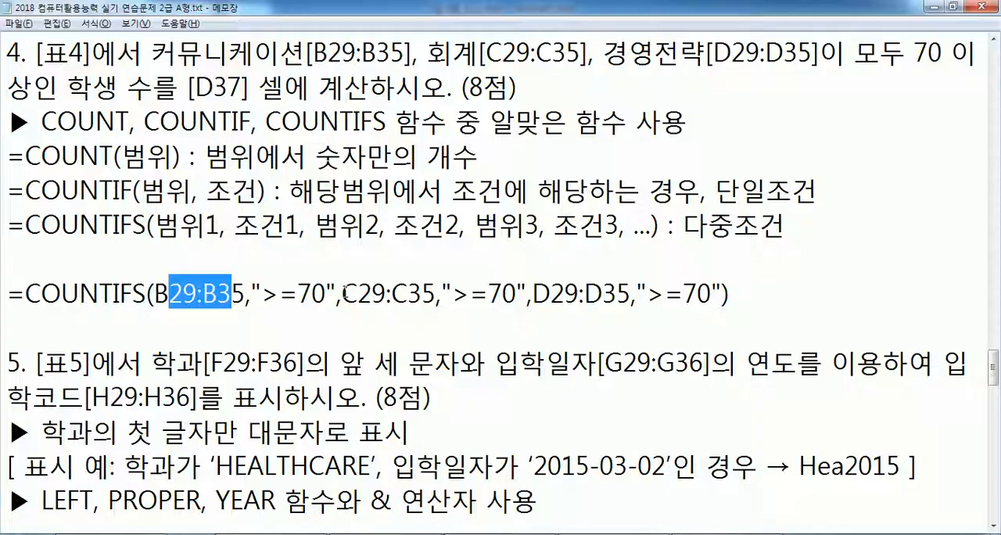
pyautogui.hotkey('alt', 'Tab')
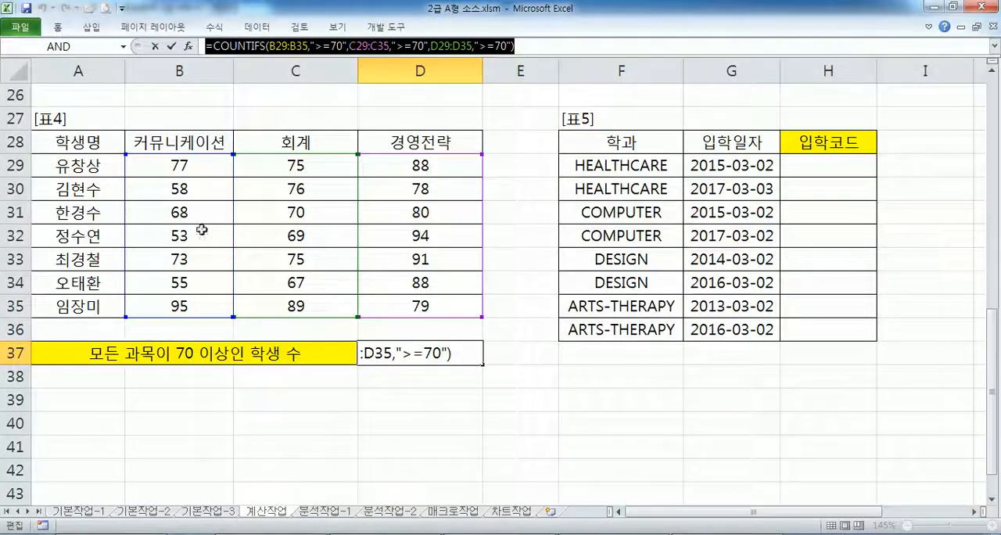
pyautogui.hotkey('alt', 'Tab')
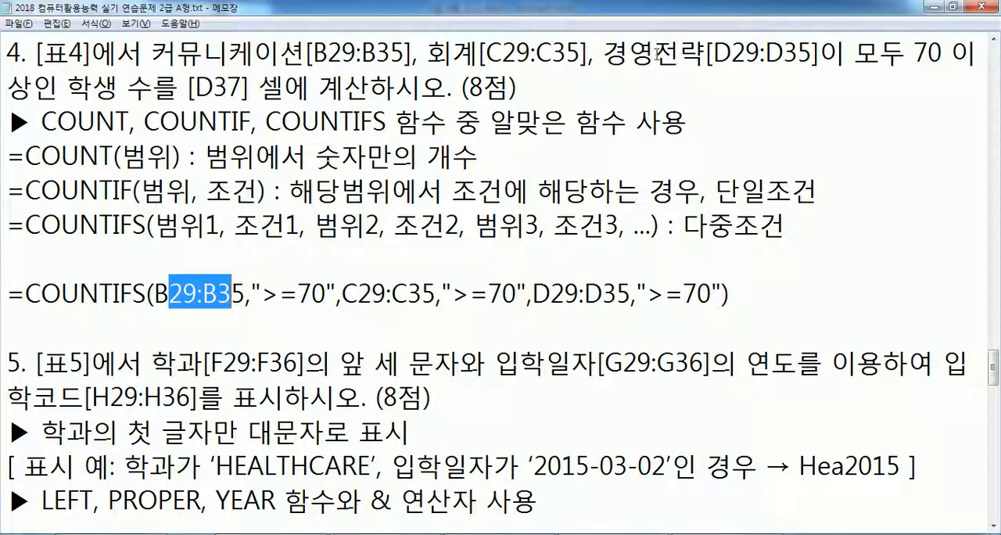
pyautogui.moveTo(151, 54); pyautogui.dragTo(308, 53)
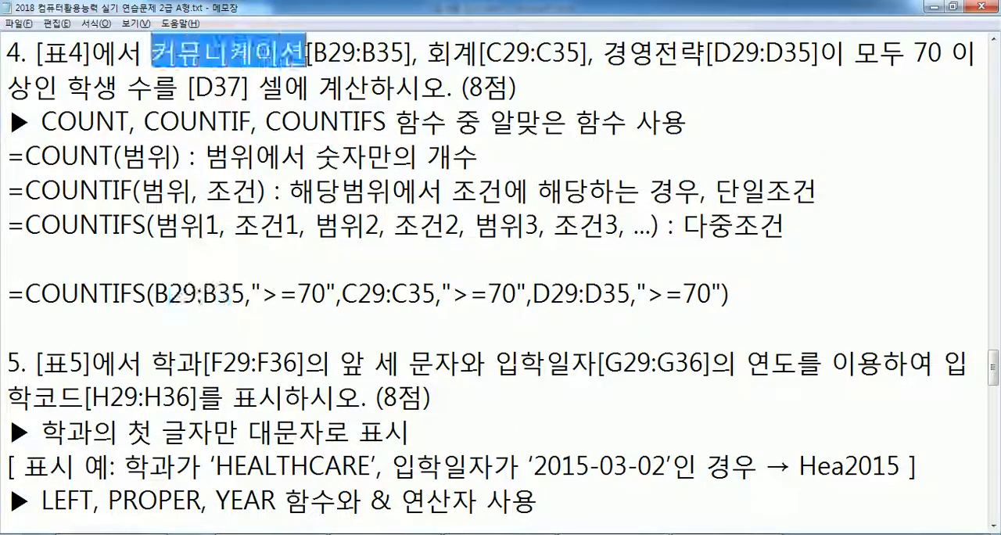
pyautogui.moveTo(427, 53); pyautogui.dragTo(532, 53)
pyautogui.moveTo(603, 53); pyautogui.dragTo(712, 53)
pyautogui.moveTo(167, 294); pyautogui.dragTo(711, 293)
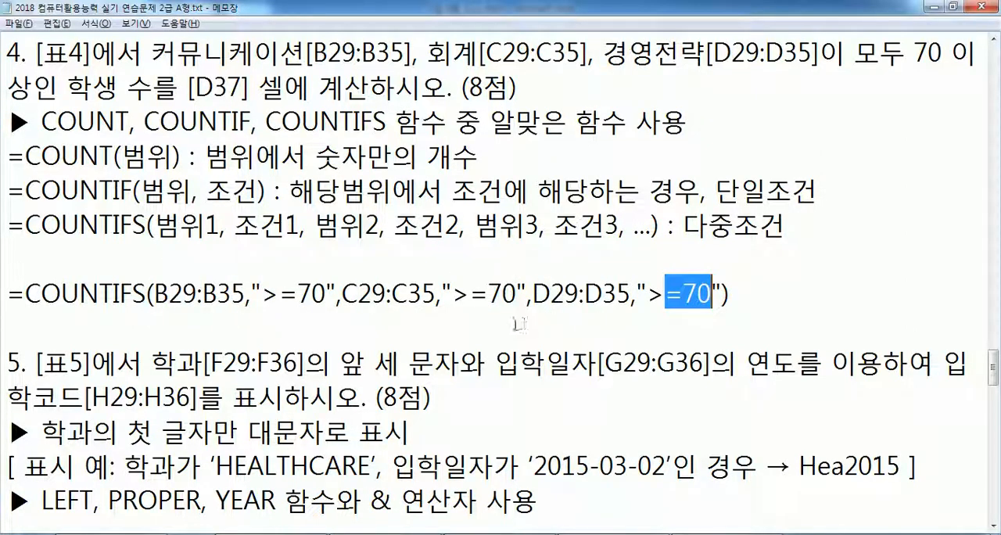
pyautogui.click(160, 319)
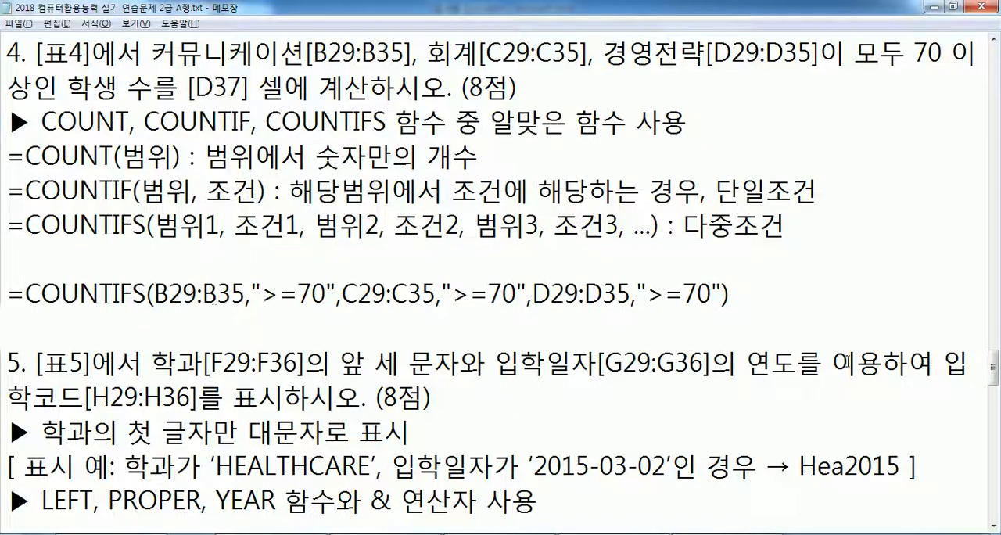
# - Add blank lines for notes below the LEFT, PROPER, YEAR requirement of question 5
pyautogui.moveTo(994, 366); pyautogui.dragTo(1000, 391)
pyautogui.click(72, 237)
pyautogui.press('Return')
pyautogui.press('Return')
pyautogui.press('Return')
pyautogui.click(31, 243)
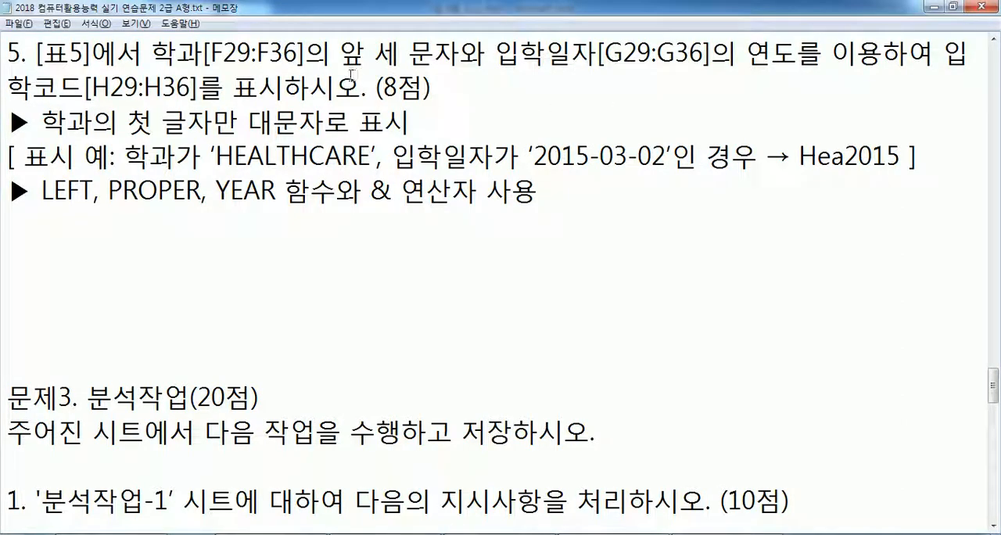
# - Copy the department from F29 in Excel and note it in Notepad below question 5 as "F29 : HEALTHCARE"
pyautogui.hotkey('alt', 'Tab')
pyautogui.click(653, 166)
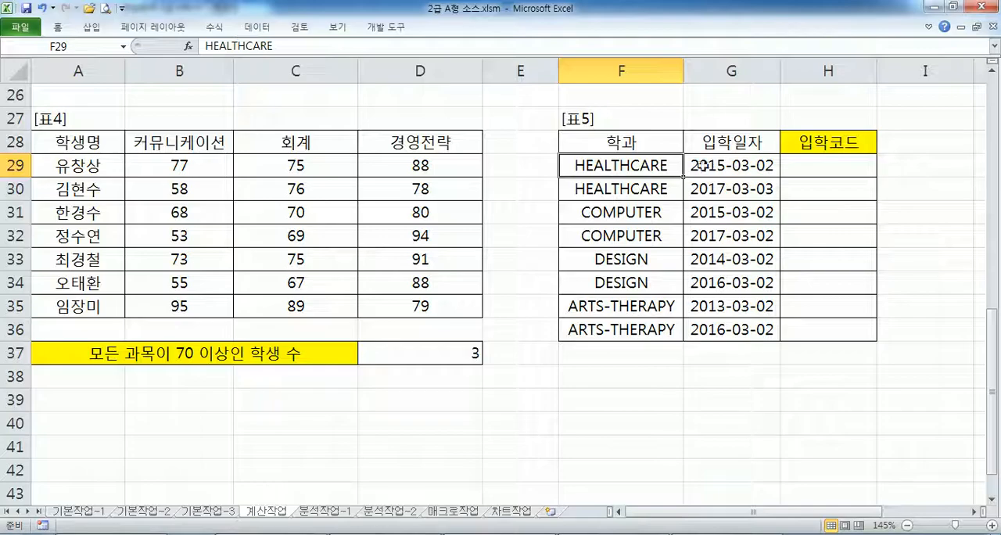
pyautogui.hotkey('alt', 'Tab')
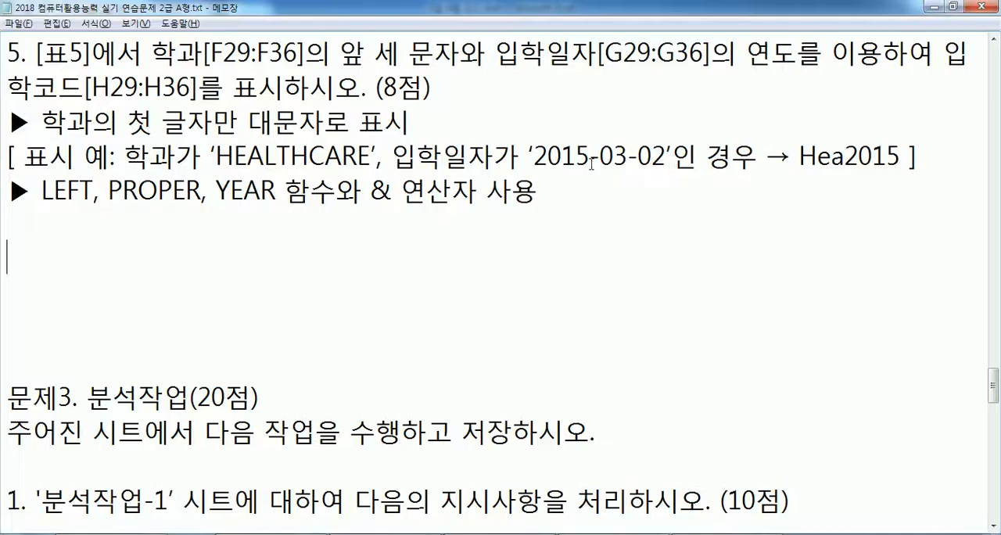
pyautogui.write('ㄹ')
pyautogui.press('BackSpace')
pyautogui.write('F29 :')
pyautogui.write('V')
pyautogui.press('BackSpace')
pyautogui.write('HEALTHCARE')
pyautogui.press('Return')
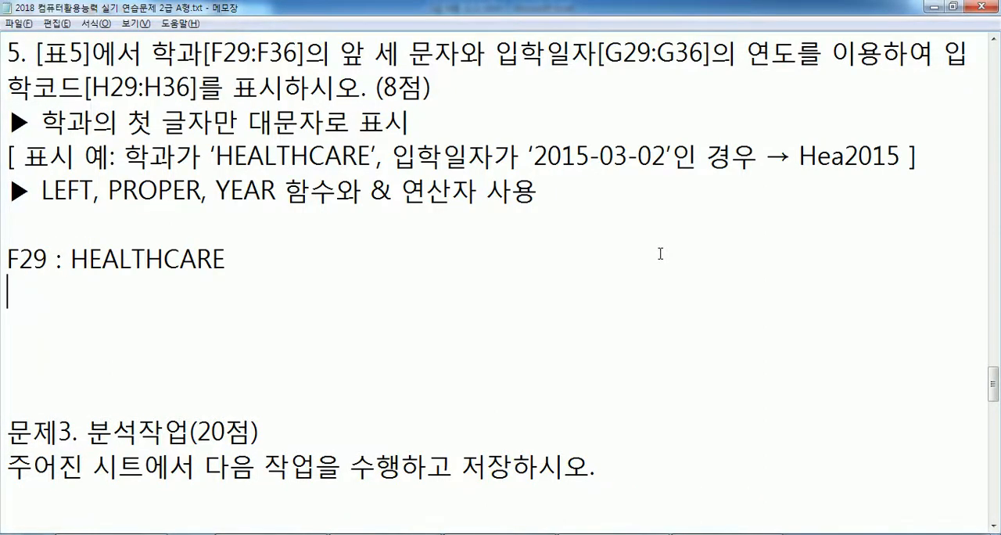
# - Copy the admission date from G29 in Excel and note it in Notepad as "G29 : 2015-03-02"
pyautogui.hotkey('alt', 'Tab')
pyautogui.click(725, 162)
pyautogui.hotkey('ctrl', 'c')
pyautogui.hotkey('alt', 'Tab')
pyautogui.write('G29 :')
pyautogui.hotkey('ctrl', 'v')
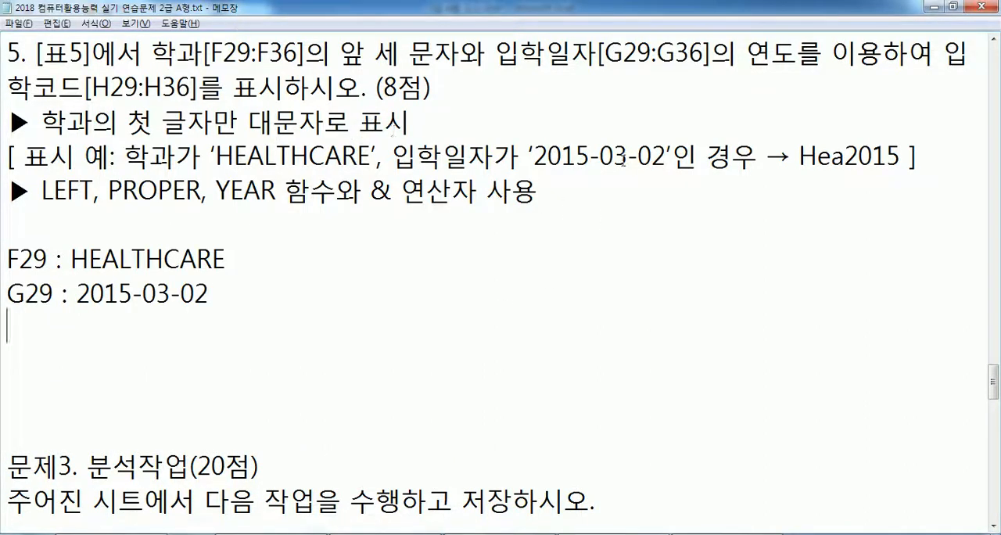
# - Examine which parts of the department name and admission date form the example code Hea2015
pyautogui.moveTo(535, 155); pyautogui.dragTo(667, 155)
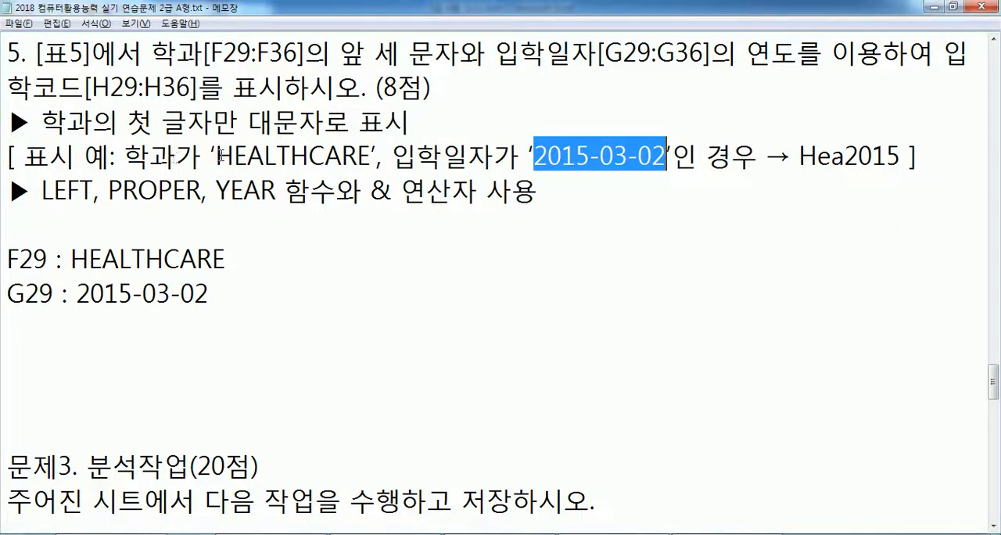
pyautogui.moveTo(216, 155); pyautogui.dragTo(266, 156)
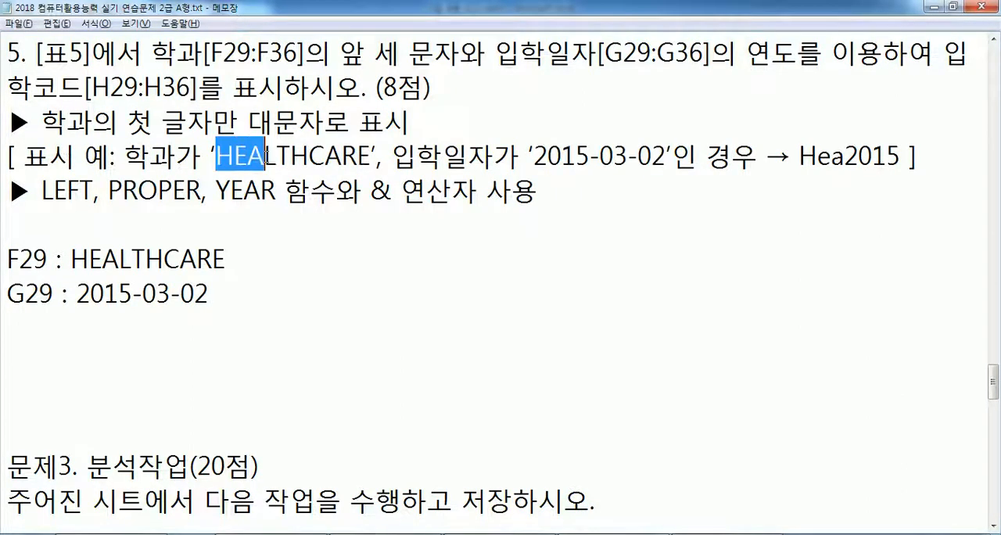
pyautogui.click(95, 333)
pyautogui.moveTo(70, 259); pyautogui.dragTo(116, 260)
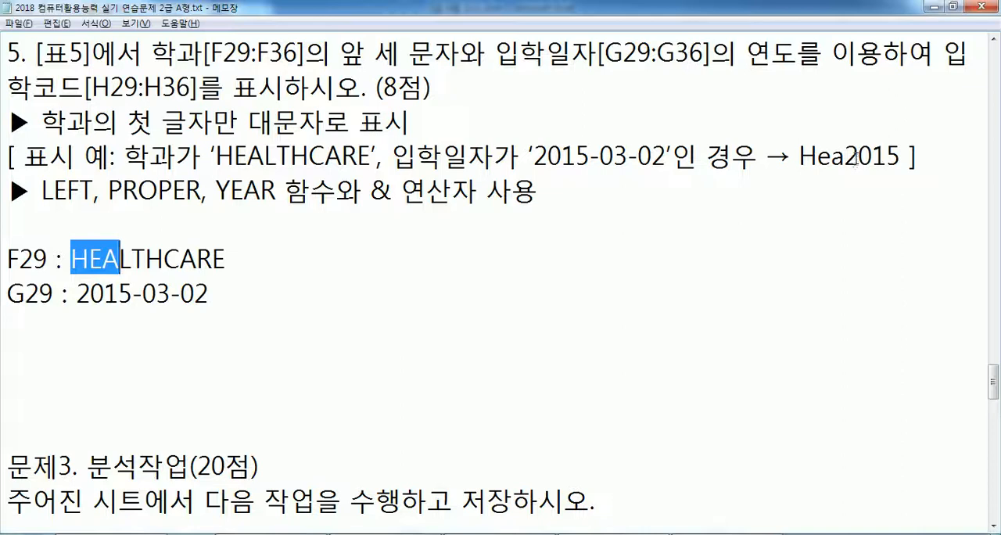
pyautogui.moveTo(78, 295); pyautogui.dragTo(132, 295)
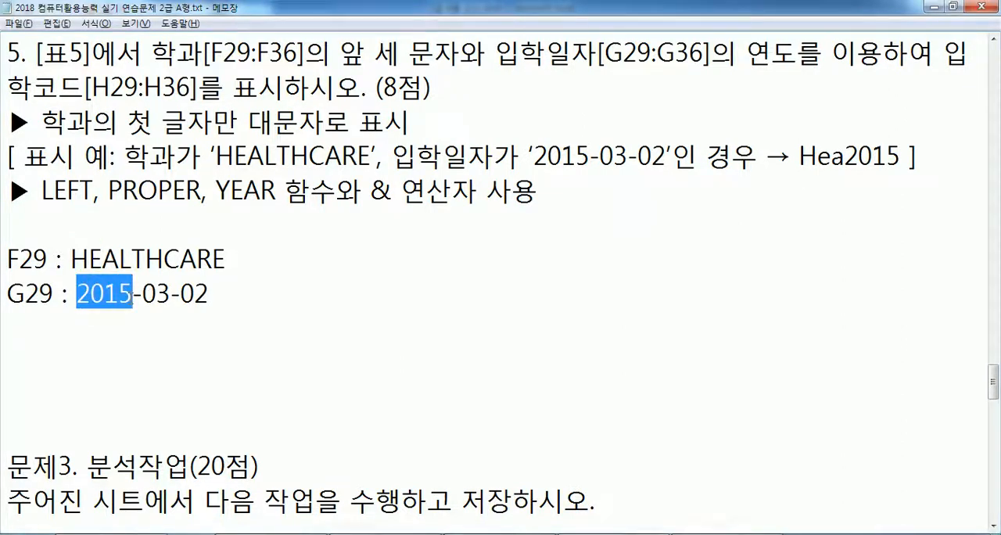
pyautogui.click(130, 327)
# - Append "> Hea" to the F29 : HEALTHCARE note
pyautogui.click(275, 253)
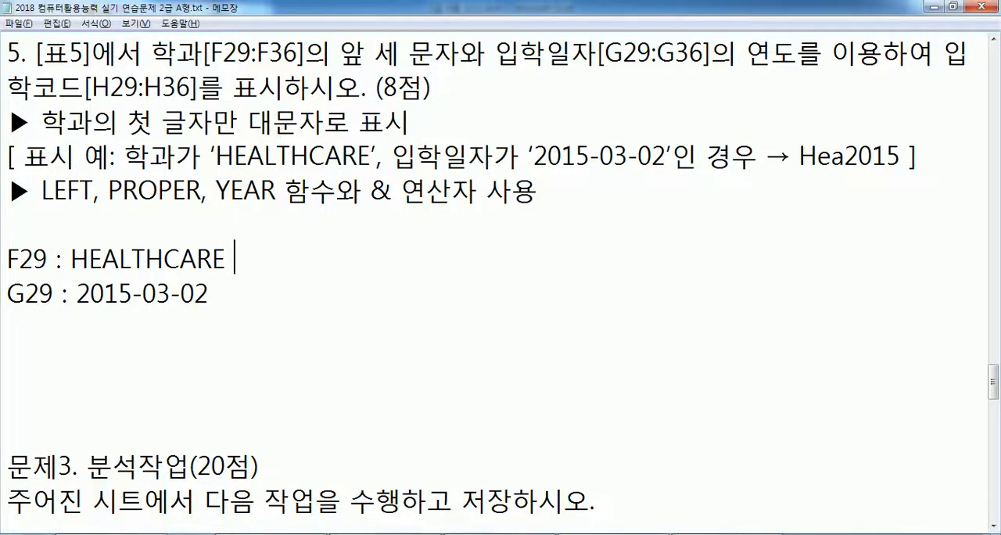
pyautogui.write('> ')
pyautogui.write('He')
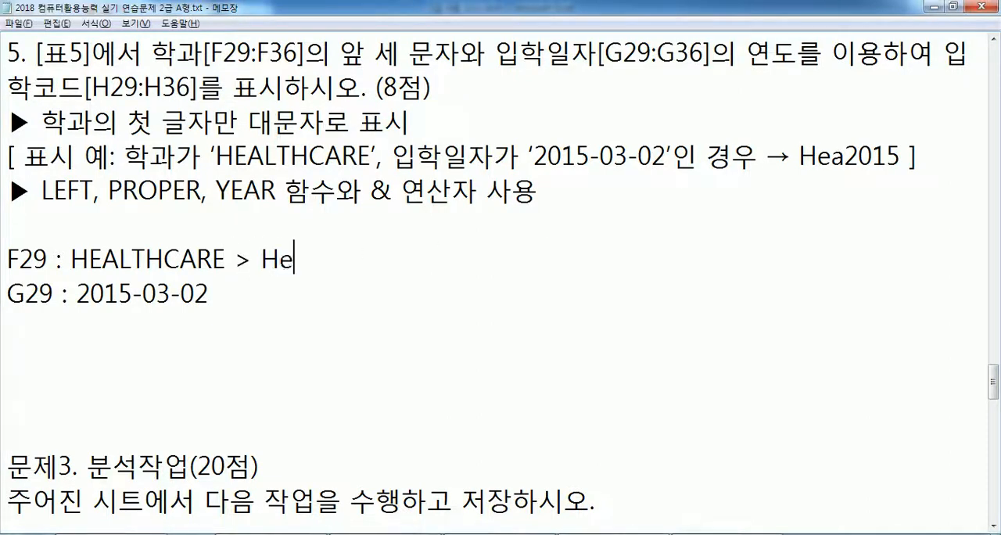
pyautogui.write('a :')
# - Add a colon and the formula =PROPER(LEFT(F29, 3)) after "Hea" in the F29 note
pyautogui.write('PR')
pyautogui.press('BackSpace')
pyautogui.write('O')
pyautogui.press('BackSpace')
pyautogui.press('BackSpace')
pyautogui.write('=P')
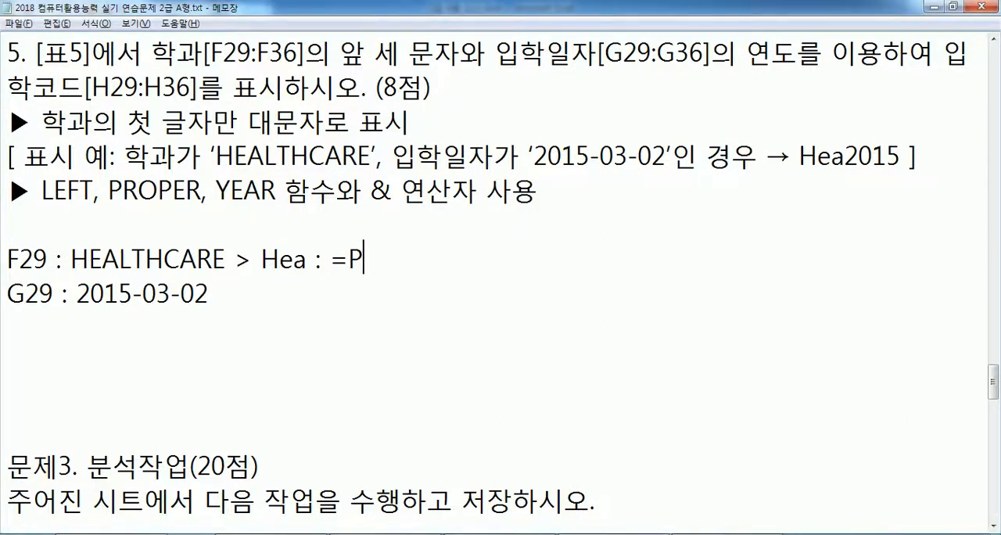
pyautogui.write('ROP')
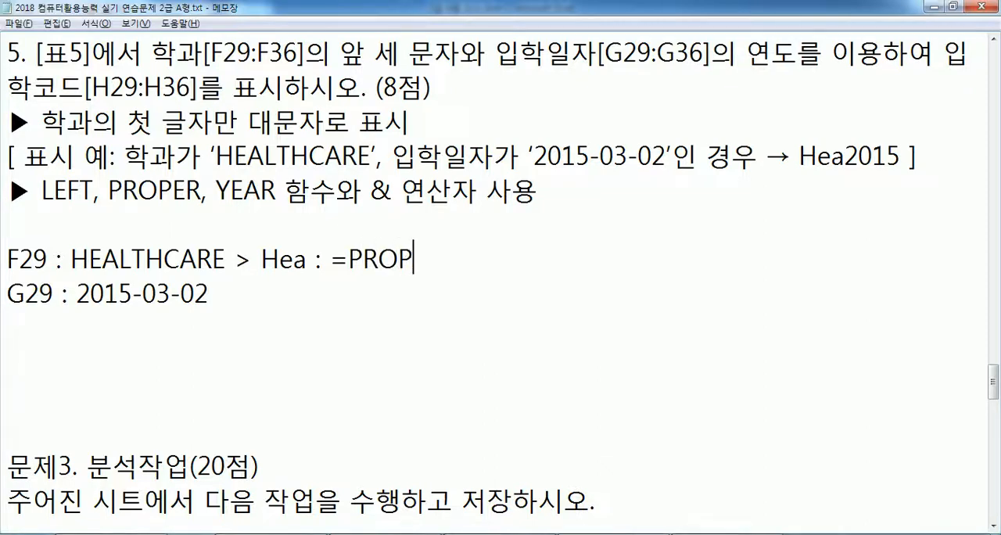
pyautogui.write('ER(')
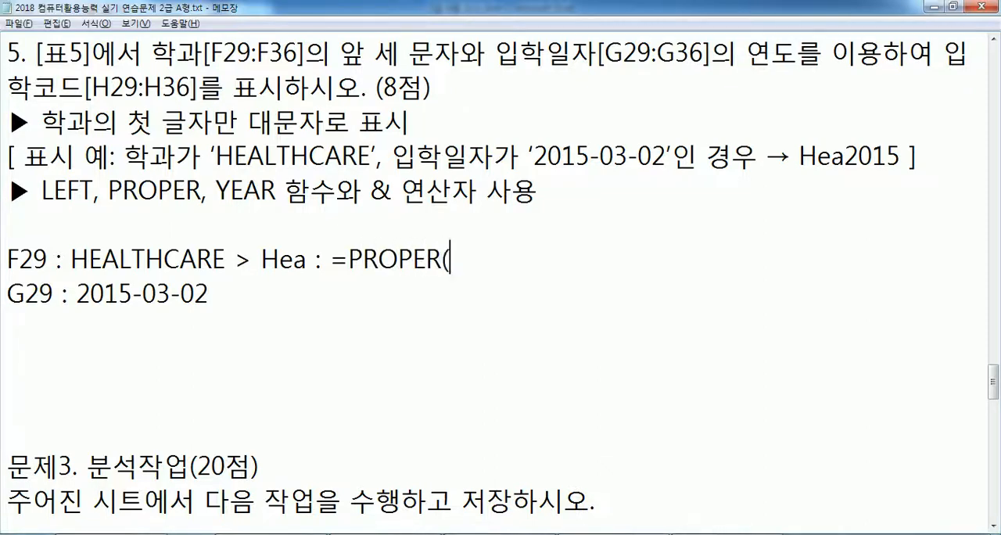
pyautogui.write('LEFT(')
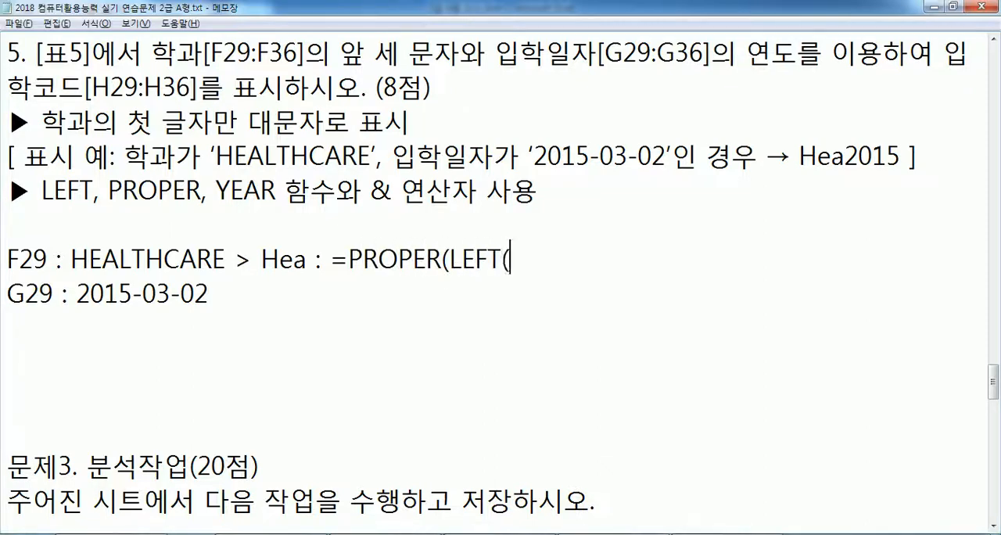
pyautogui.write('F29, ')
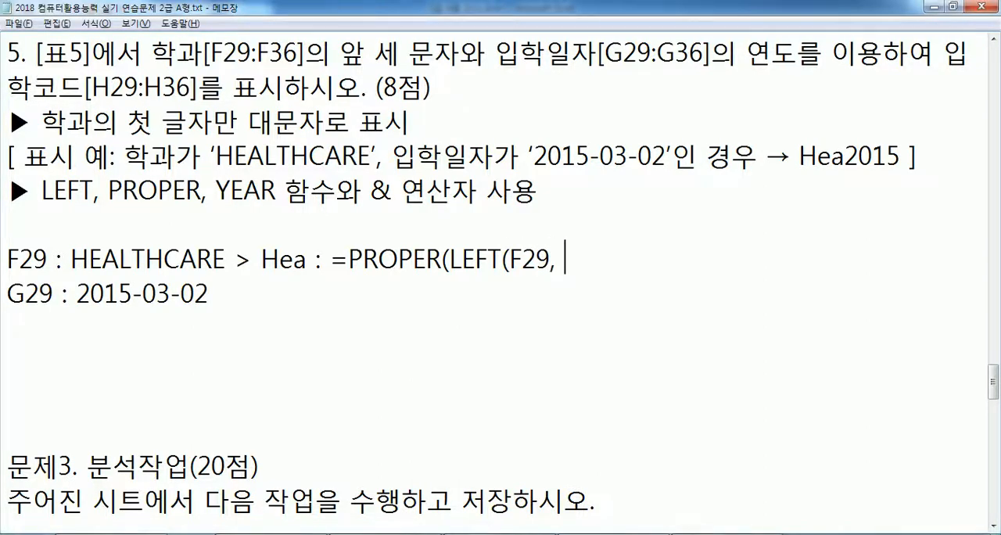
pyautogui.write('3))')
# - Move the PROPER formula onto its own line below the F29 note and leave a blank line before the G29 note
pyautogui.press('Left')
pyautogui.press('Left')
pyautogui.press('Left')
pyautogui.press('Left')
pyautogui.press('Left')
pyautogui.press('Left')
pyautogui.press('Left')
pyautogui.press('Left')
pyautogui.press('Left')
pyautogui.press('Left')
pyautogui.press('Left')
pyautogui.press('Left')
pyautogui.press('Left')
pyautogui.press('Left')
pyautogui.press('Left')
pyautogui.press('Left')
pyautogui.press('Left')
pyautogui.press('Left')
pyautogui.press('Left')
pyautogui.press('Left')
pyautogui.press('Right')
pyautogui.press('Right')
pyautogui.press('Return')
pyautogui.press('Delete')
pyautogui.press('Down')
pyautogui.press('Return')
pyautogui.press('Up')
pyautogui.press('Up')
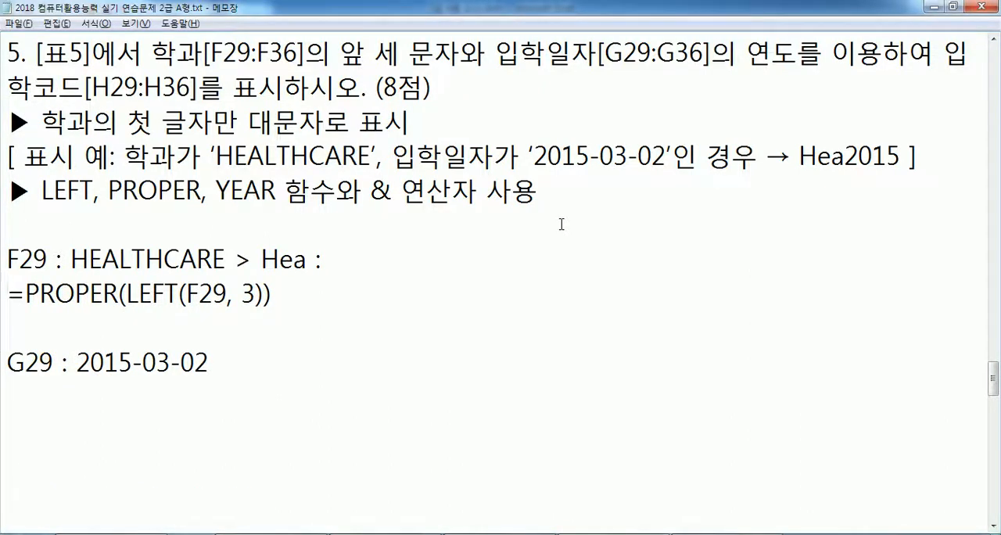
# - Note the alternative formula =LEFT(PROPER(F29), 3) on a new line below the PROPER formula
pyautogui.press('Return')
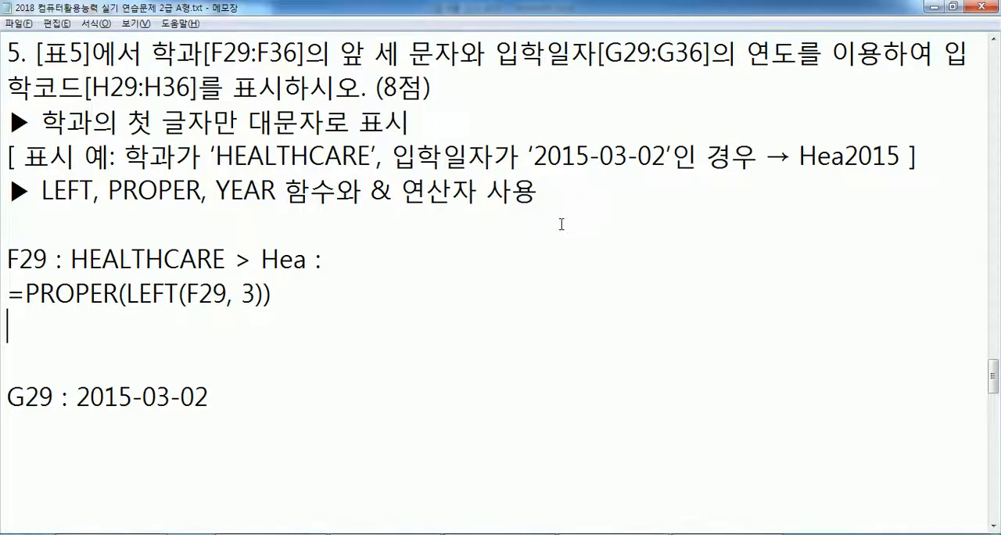
pyautogui.write('=LEFT(')
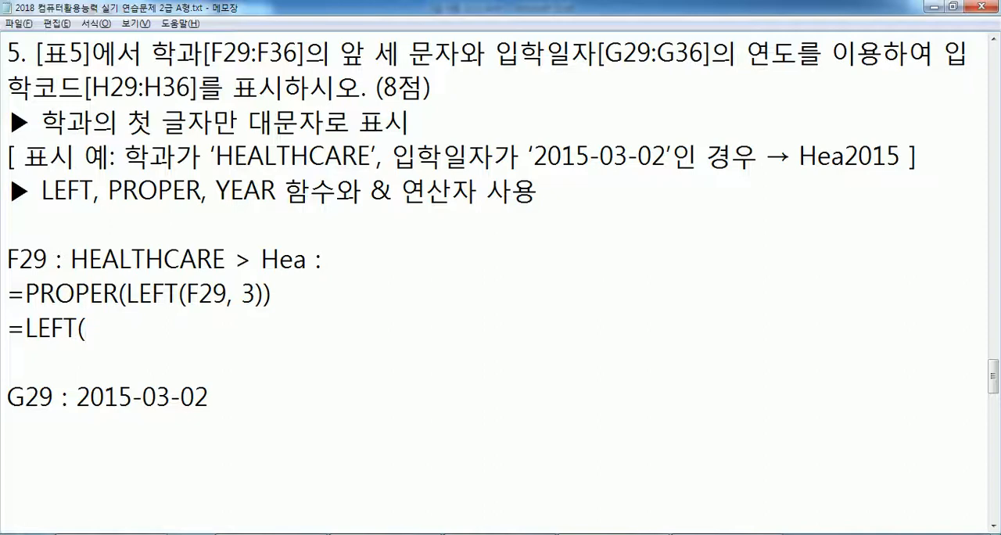
pyautogui.write('PRO')
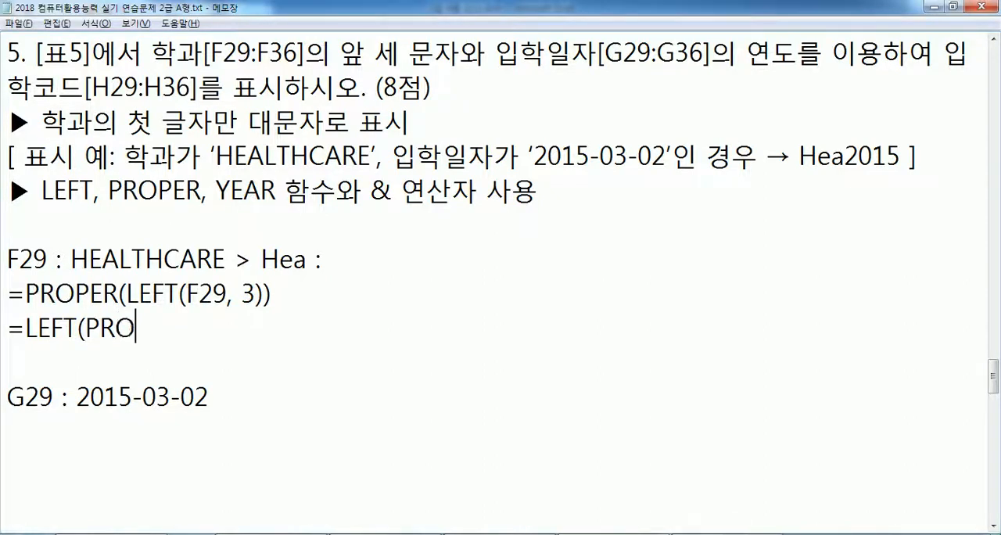
pyautogui.write('PER(')
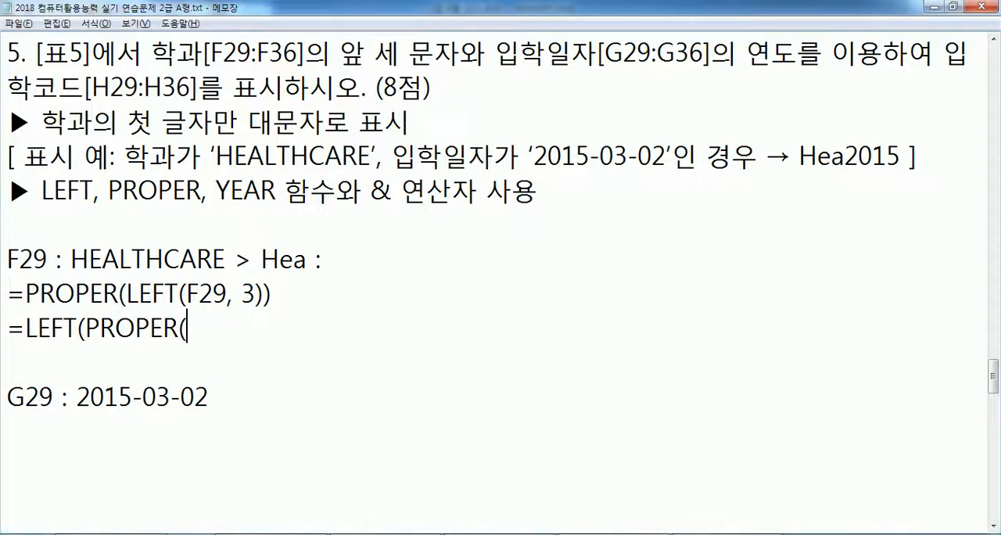
pyautogui.write('F29')
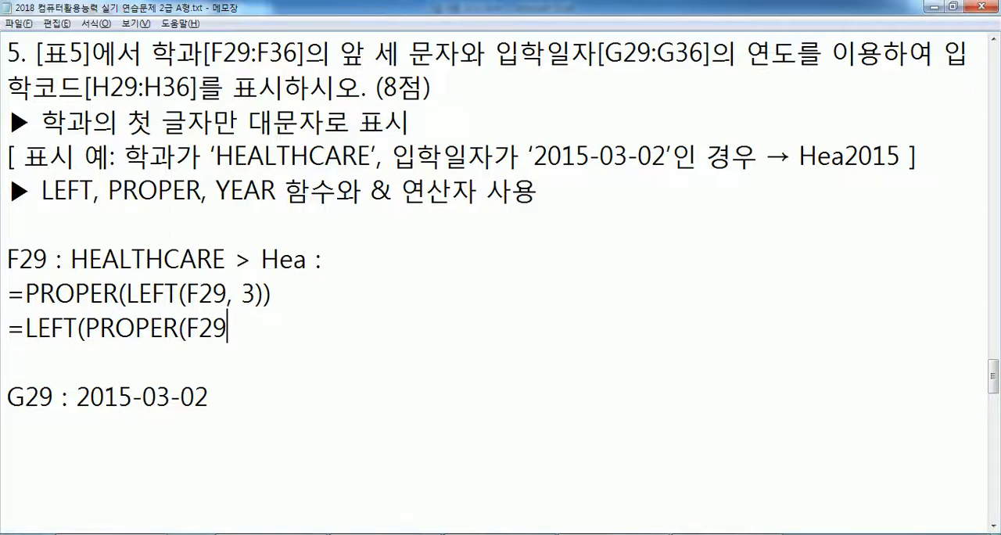
pyautogui.write('), 3)')
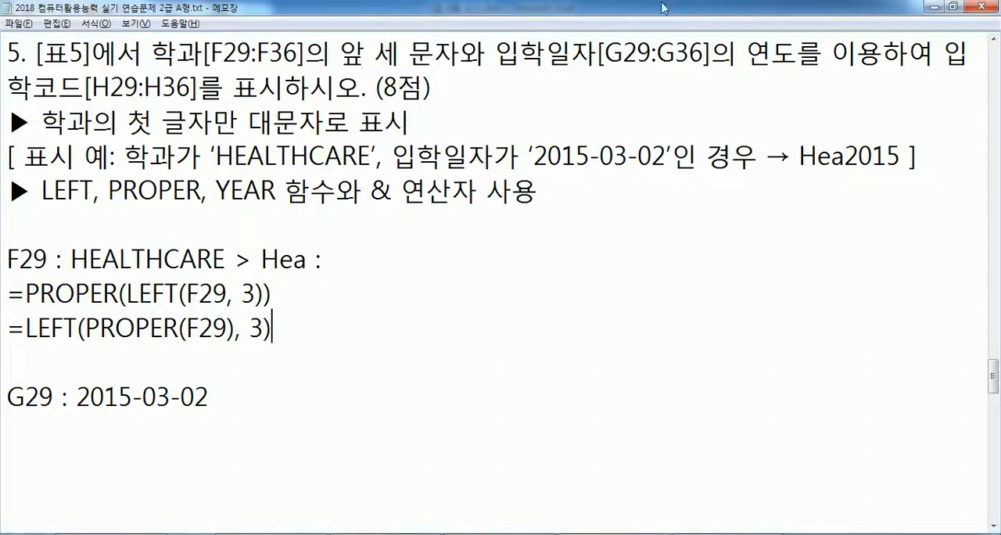
# - Append "> 2015" to the G29 : 2015-03-02 note
pyautogui.moveTo(71, 259); pyautogui.dragTo(117, 262)
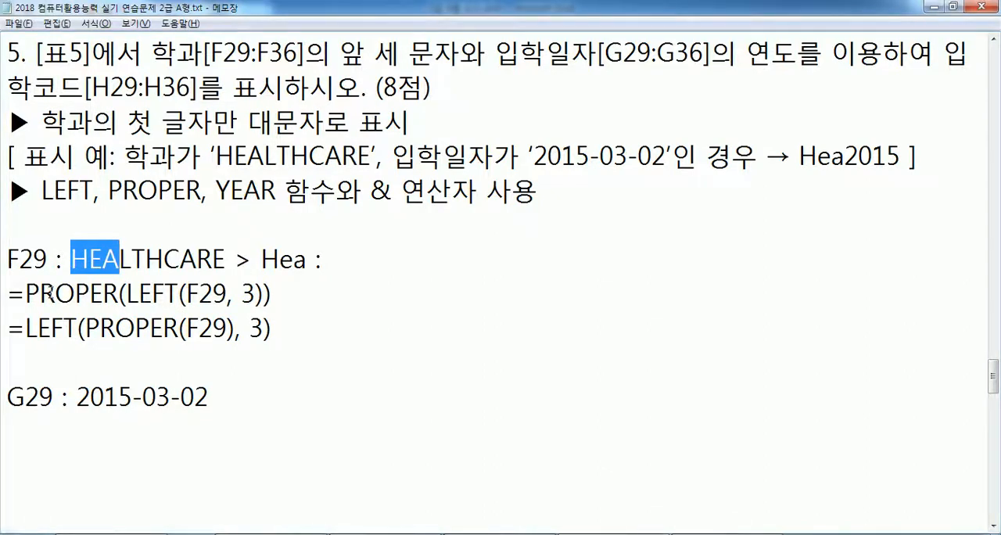
pyautogui.click(118, 368)
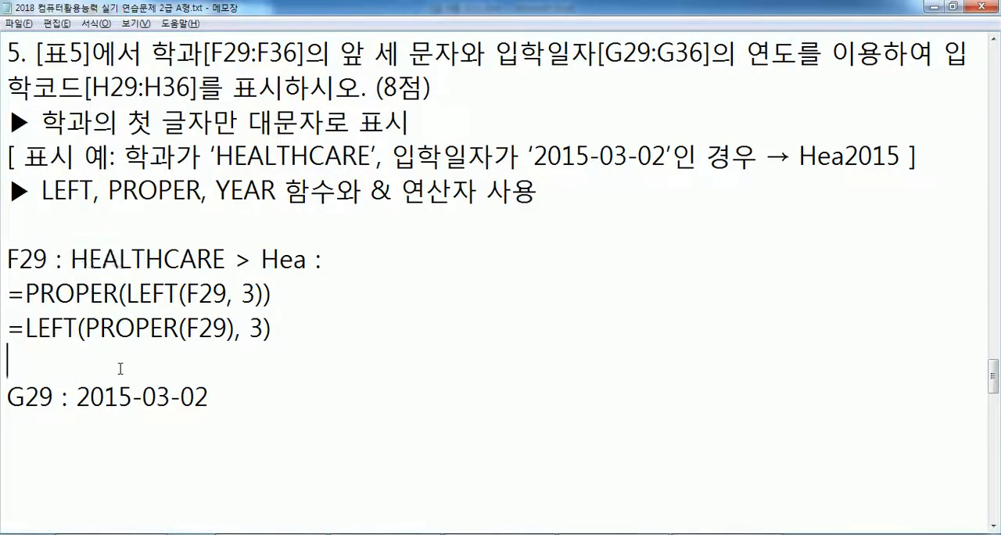
pyautogui.click(239, 410)
pyautogui.press('Return')
pyautogui.press('BackSpace')
pyautogui.write('> 2015')
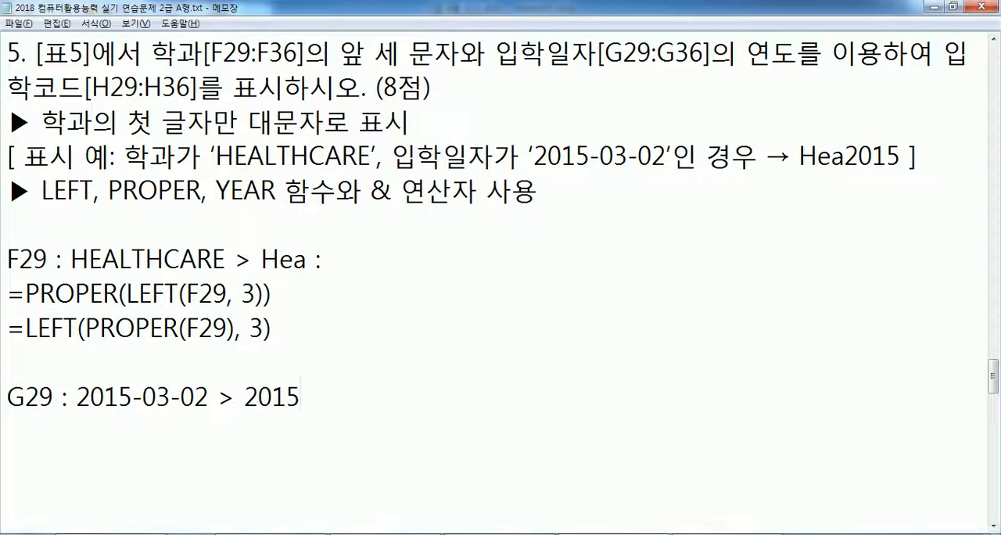
# - Note the formula =YEAR(G29) below the G29 line and remove the trailing colon after "Hea" in the F29 note
pyautogui.press('Return')
pyautogui.write('=YERA')
pyautogui.press('BackSpace')
pyautogui.press('BackSpace')
pyautogui.write('E')
pyautogui.press('BackSpace')
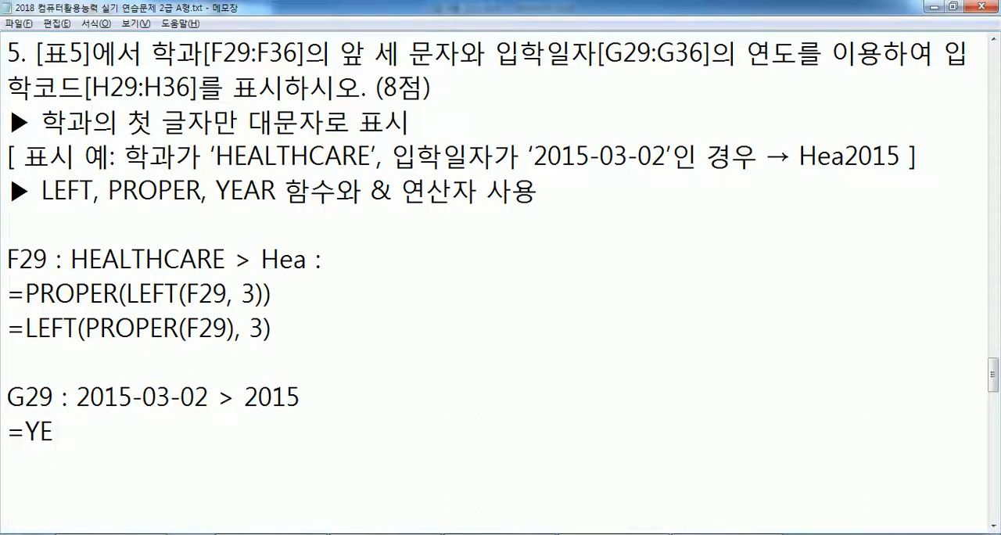
pyautogui.write('AR(G29)')
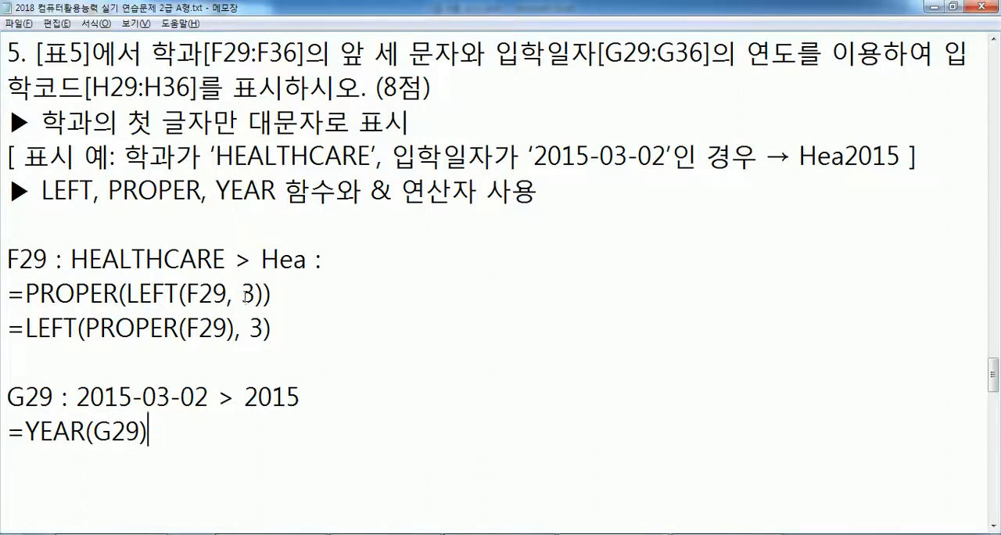
pyautogui.moveTo(308, 259); pyautogui.dragTo(329, 261)
pyautogui.press('BackSpace')
# - Combine copies of the noted formulas below the YEAR line as =PROPER(LEFT(F29, 3)) & YEAR(G29)
pyautogui.moveTo(8, 294); pyautogui.dragTo(299, 297)
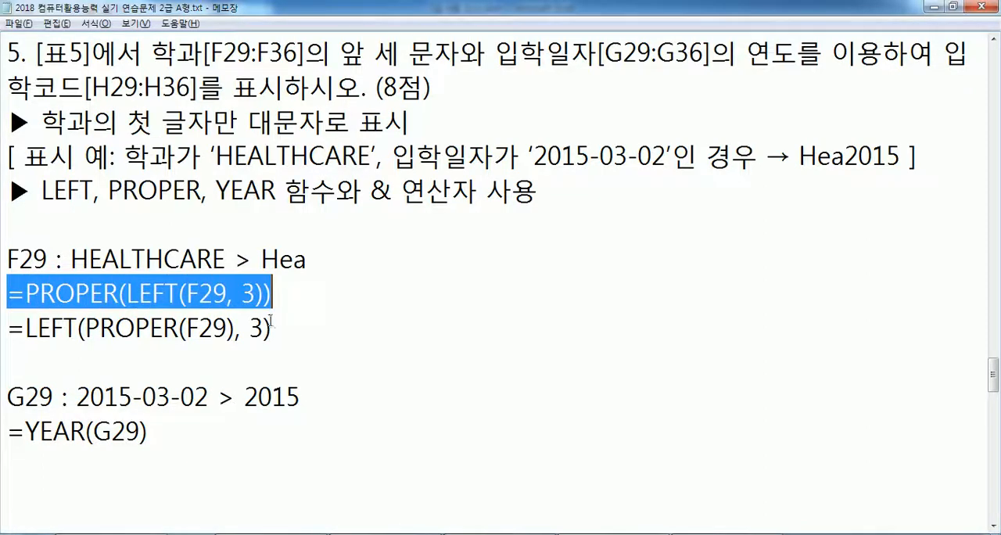
pyautogui.hotkey('ctrl', 'c')
pyautogui.click(59, 498)
pyautogui.hotkey('ctrl', 'v')
pyautogui.scroll(-2, 295, 366)
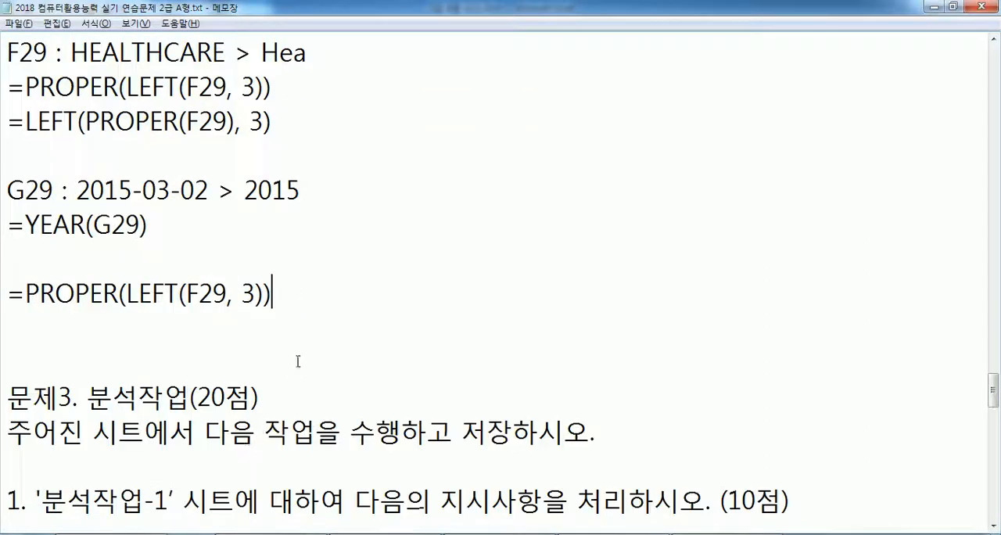
pyautogui.write('&')
pyautogui.moveTo(25, 226); pyautogui.dragTo(150, 226)
pyautogui.click(346, 293)
pyautogui.hotkey('ctrl', 'v')
# - Copy the combined formula =PROPER(LEFT(F29, 3)) & YEAR(G29) into H29 in Excel and fill it down to H36
pyautogui.scroll(3, 391, 331)
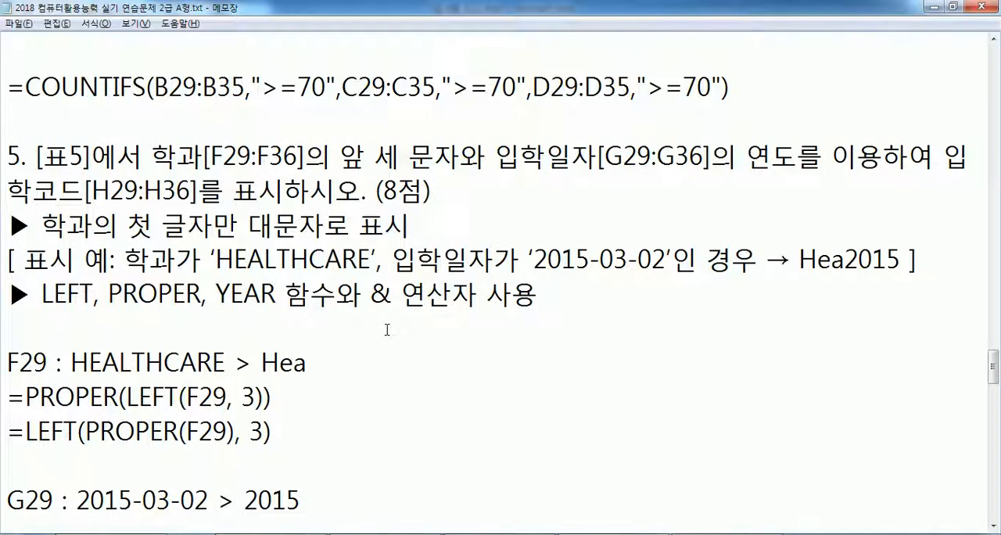
pyautogui.scroll(-4, 386, 313)
pyautogui.moveTo(433, 190); pyautogui.dragTo(6, 190)
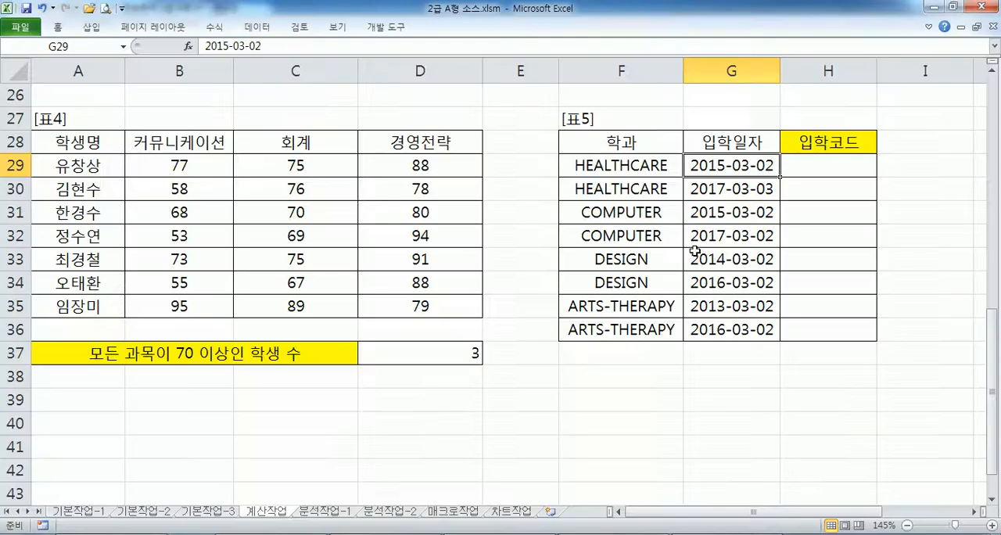
pyautogui.hotkey('alt', 'Tab')
pyautogui.click(818, 165)
pyautogui.hotkey('ctrl', 'v')
pyautogui.press('Return')
pyautogui.click(839, 164)
pyautogui.doubleClick(876, 177)
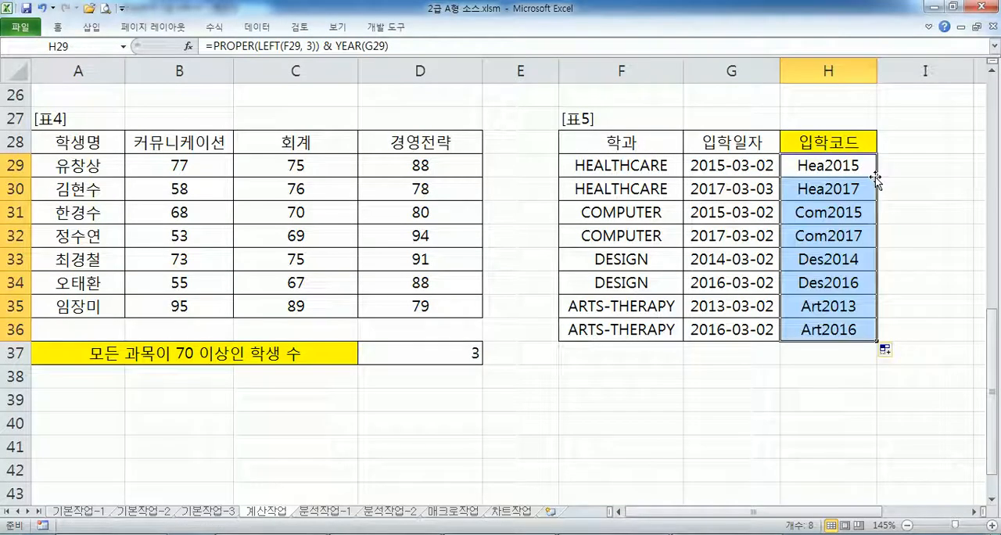
pyautogui.click(820, 210)
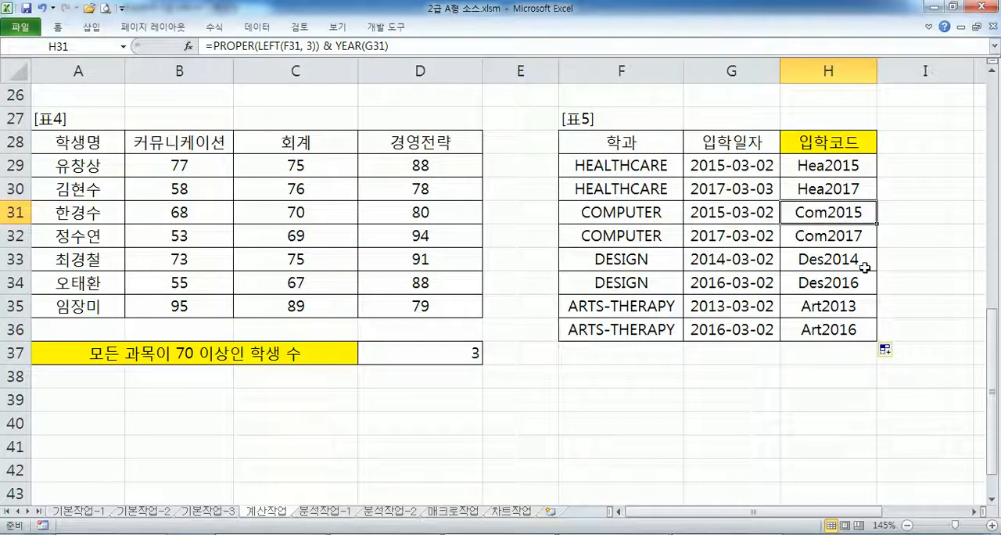
pyautogui.click(797, 162)
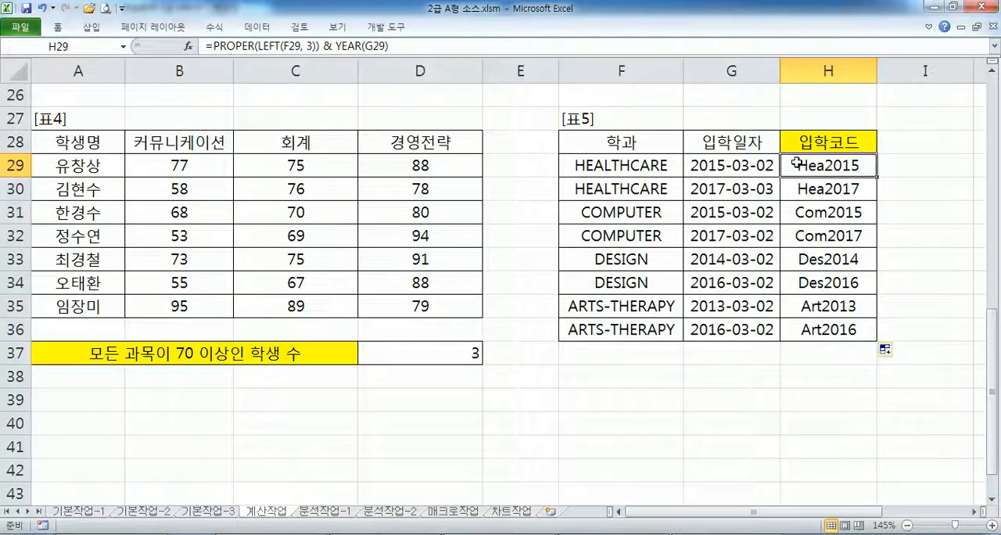
# - Switch back to Notepad and remove the extra blank line between the combined formula and the 문제3 heading
pyautogui.hotkey('alt', 'Tab')
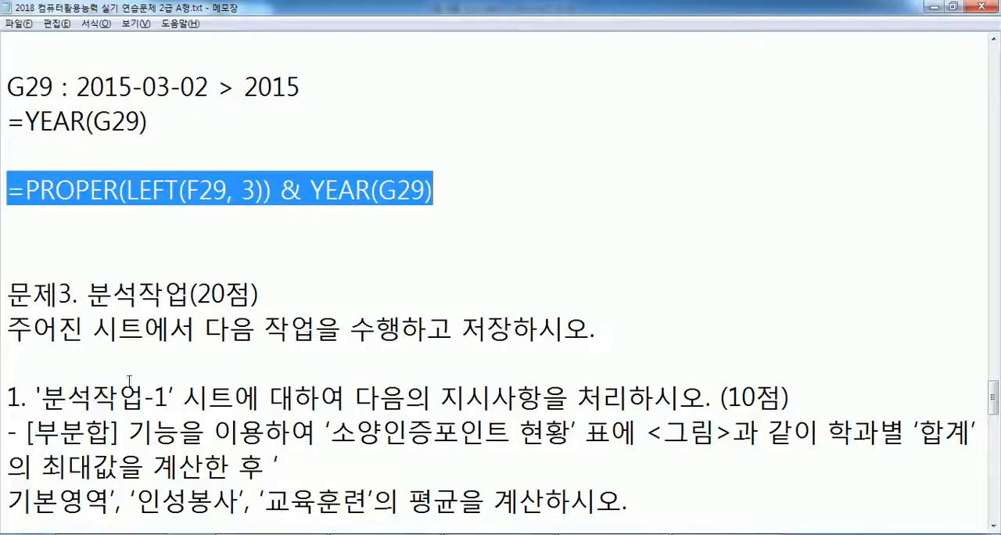
pyautogui.click(32, 228)
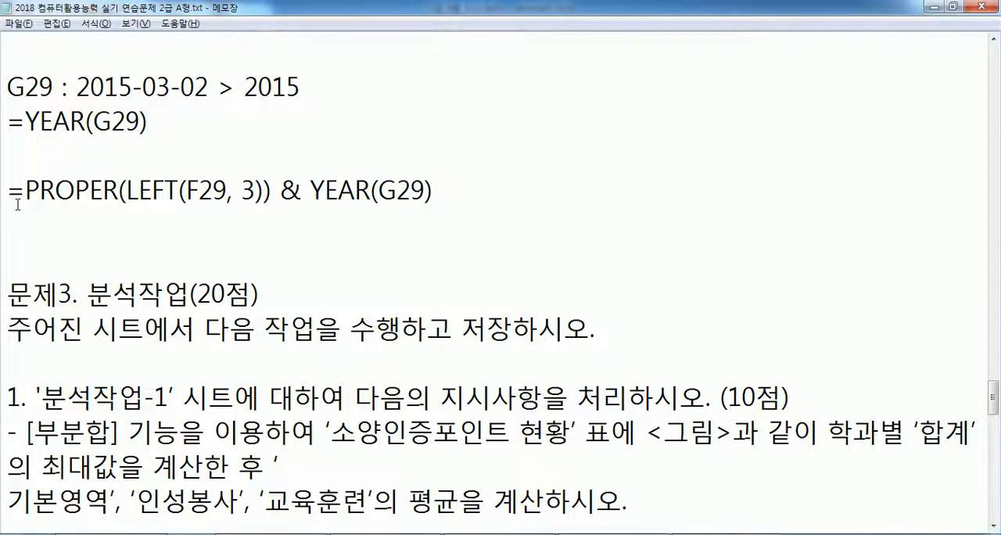
pyautogui.press('Delete')
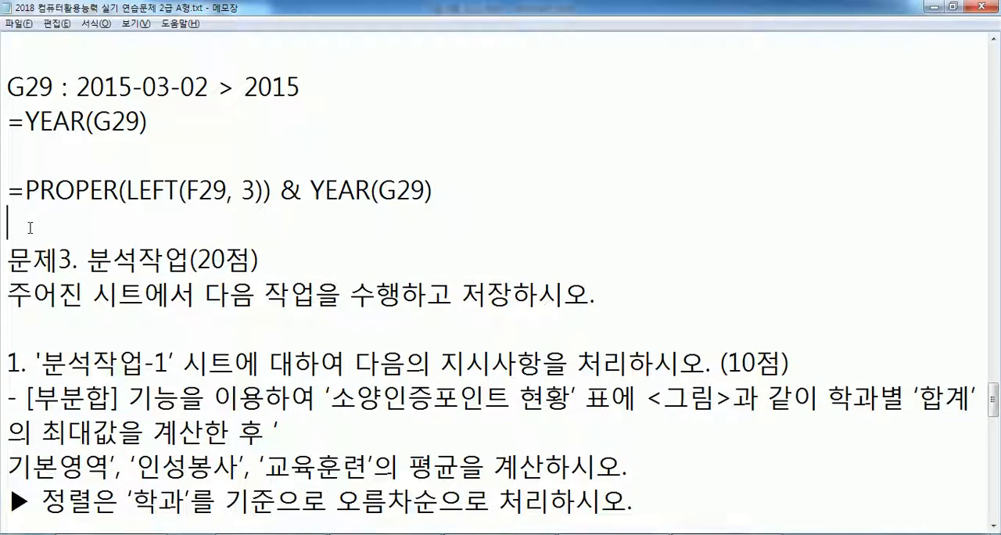
# - Compare the nesting order of the two PROPER and LEFT formulas with the functions listed in question 5
pyautogui.scroll(1, 36, 219)
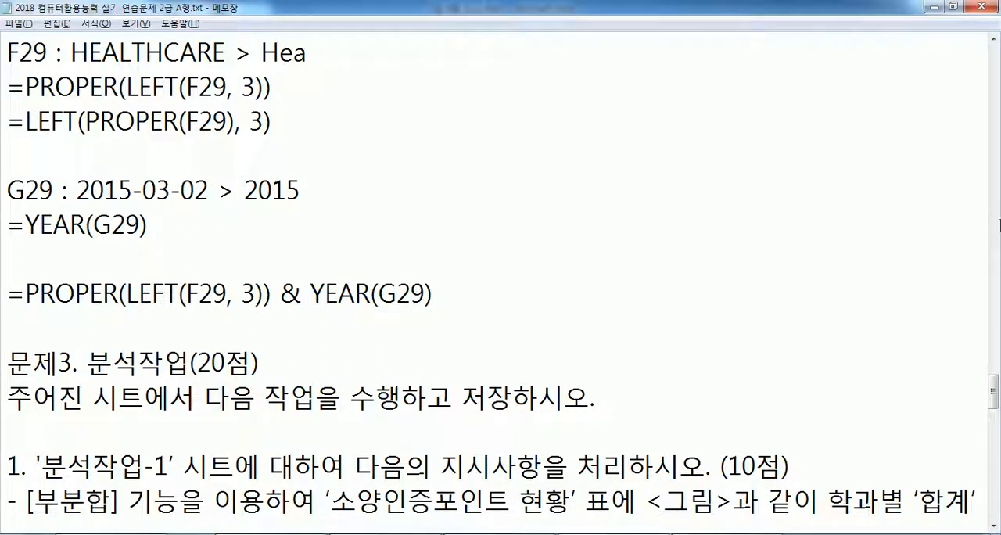
pyautogui.moveTo(993, 390); pyautogui.dragTo(994, 384)
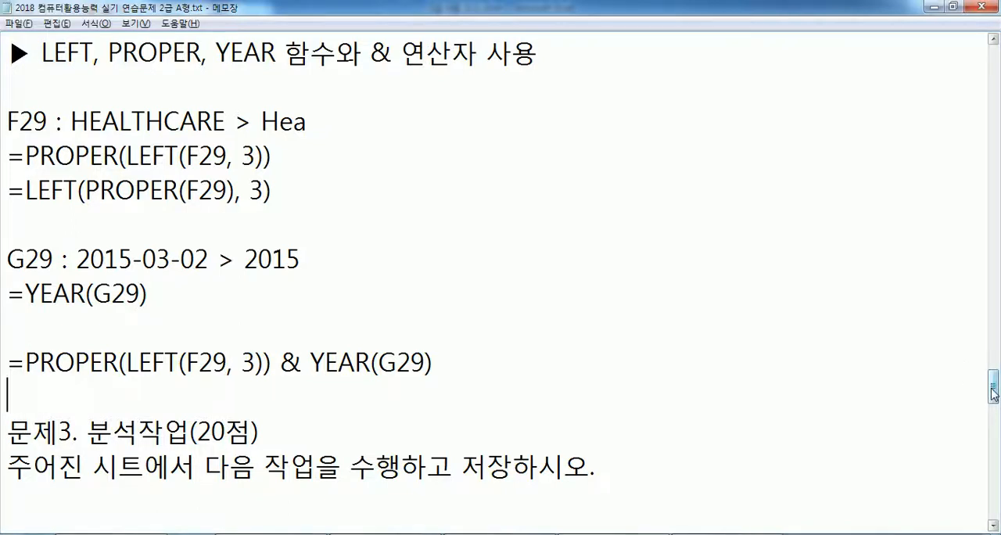
pyautogui.moveTo(994, 393); pyautogui.dragTo(996, 384)
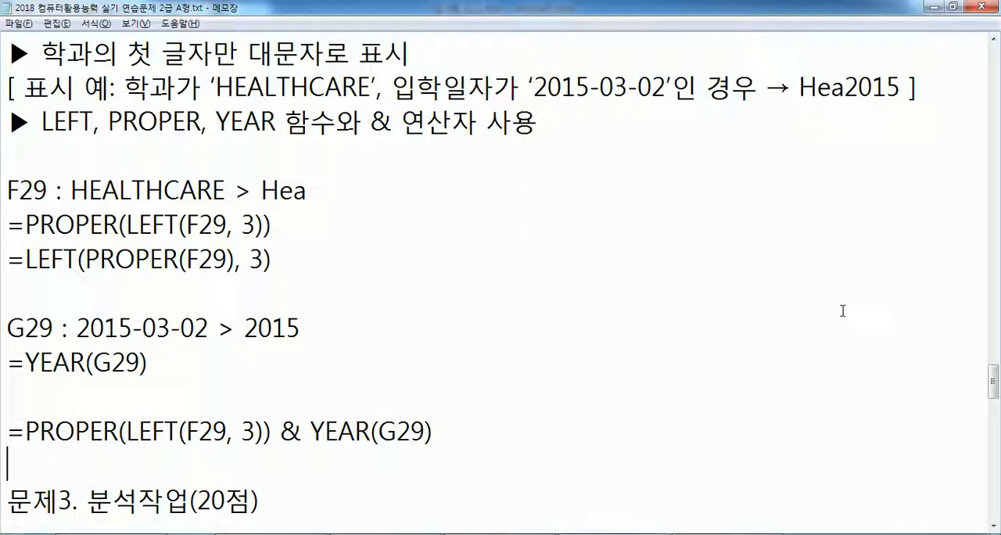
pyautogui.moveTo(8, 225); pyautogui.dragTo(240, 225)
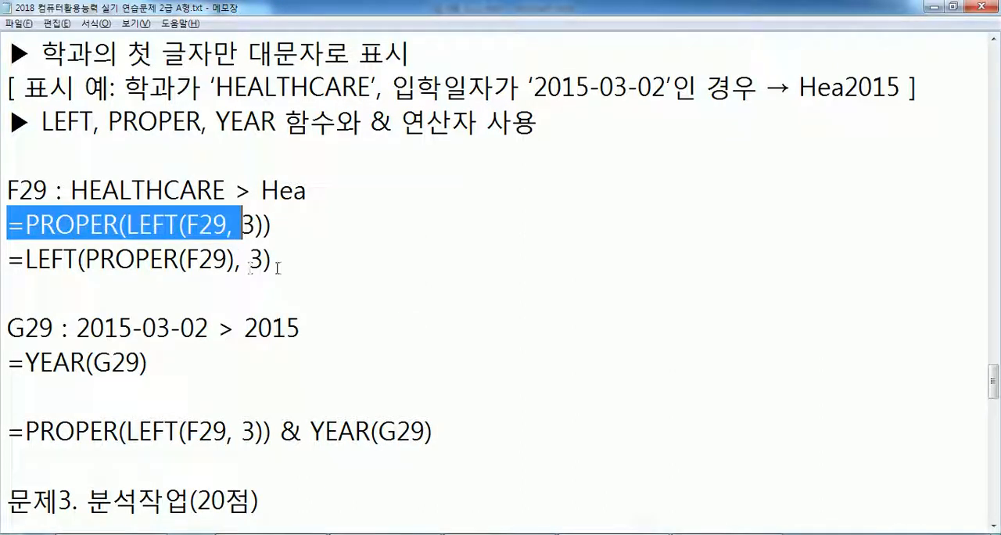
pyautogui.moveTo(271, 259); pyautogui.dragTo(8, 259)
pyautogui.click(186, 251)
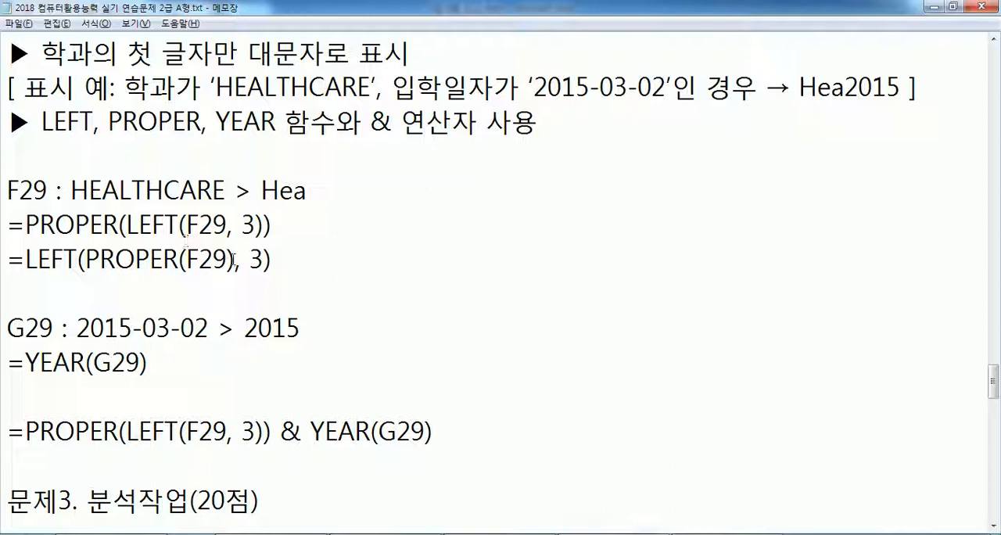
pyautogui.moveTo(123, 122); pyautogui.dragTo(188, 122)
pyautogui.moveTo(237, 259); pyautogui.dragTo(86, 259)
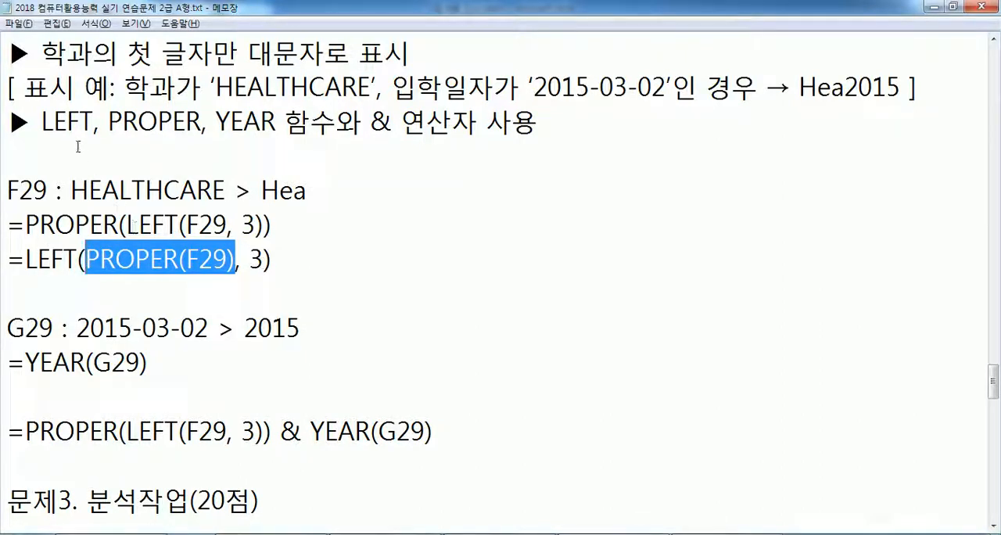
# - Compare the HEALTHCARE and 2015-03-02 example and its expected code Hea2015 with the parts of the combined formula
pyautogui.moveTo(217, 86); pyautogui.dragTo(264, 86)
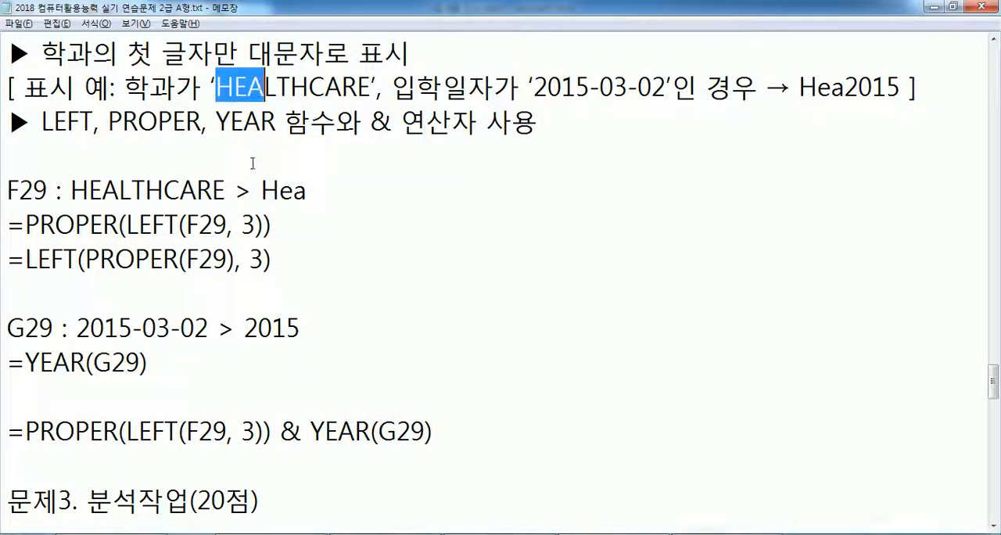
pyautogui.click(88, 258)
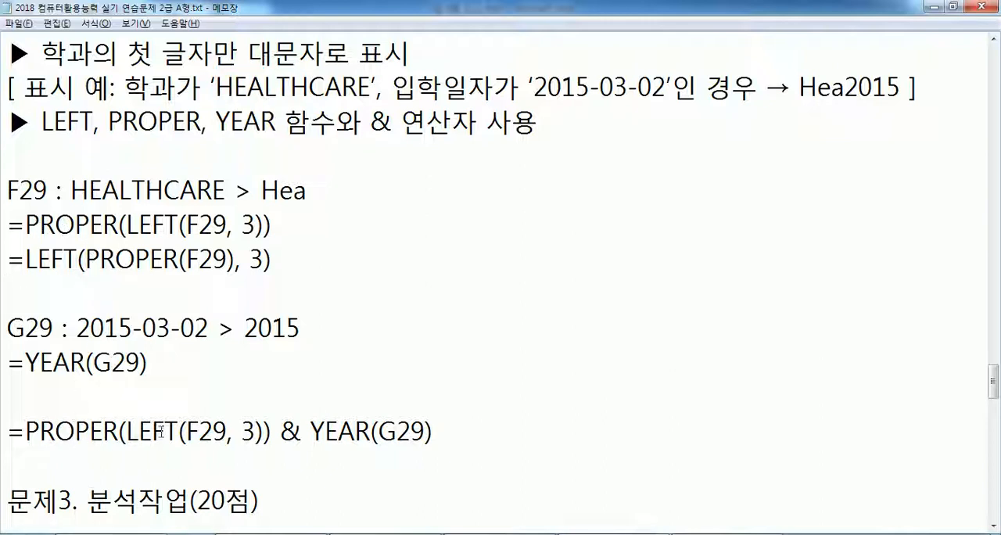
pyautogui.click(312, 430)
pyautogui.moveTo(535, 86); pyautogui.dragTo(590, 86)
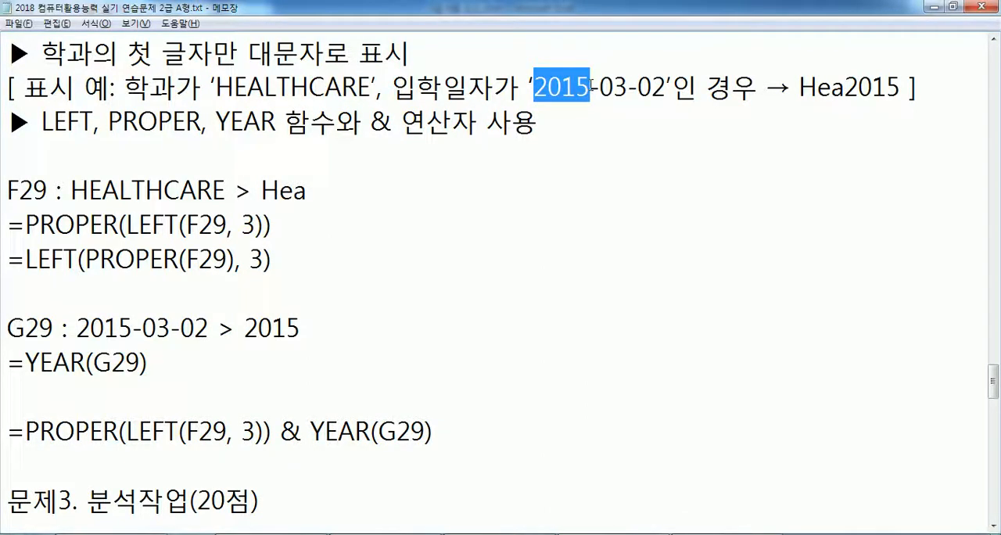
pyautogui.moveTo(123, 86); pyautogui.dragTo(376, 84)
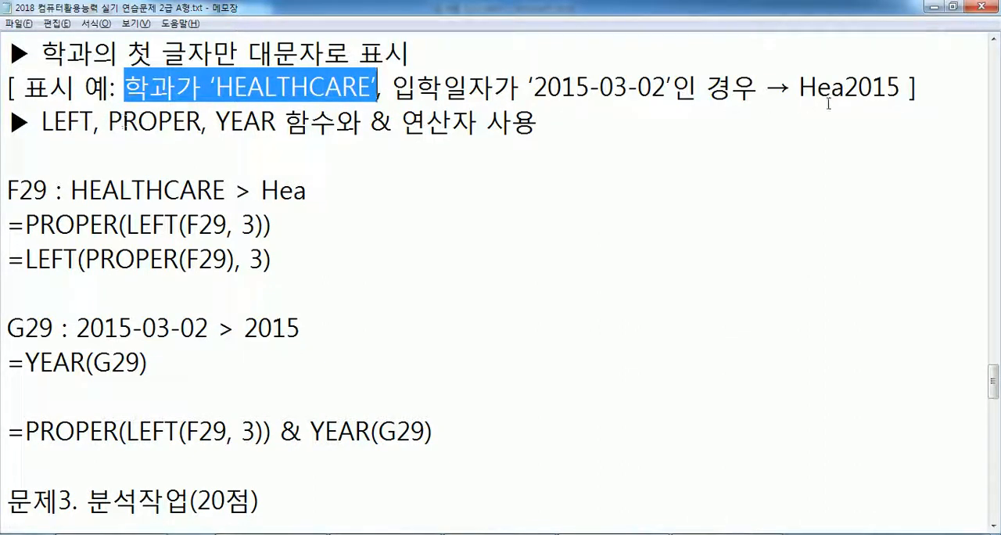
pyautogui.moveTo(845, 86); pyautogui.dragTo(801, 86)
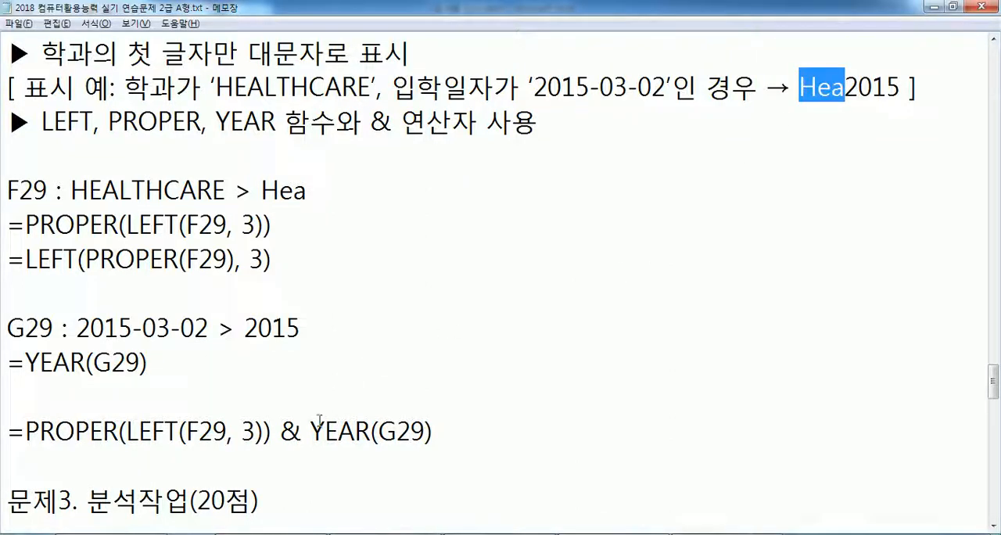
pyautogui.click(281, 432)
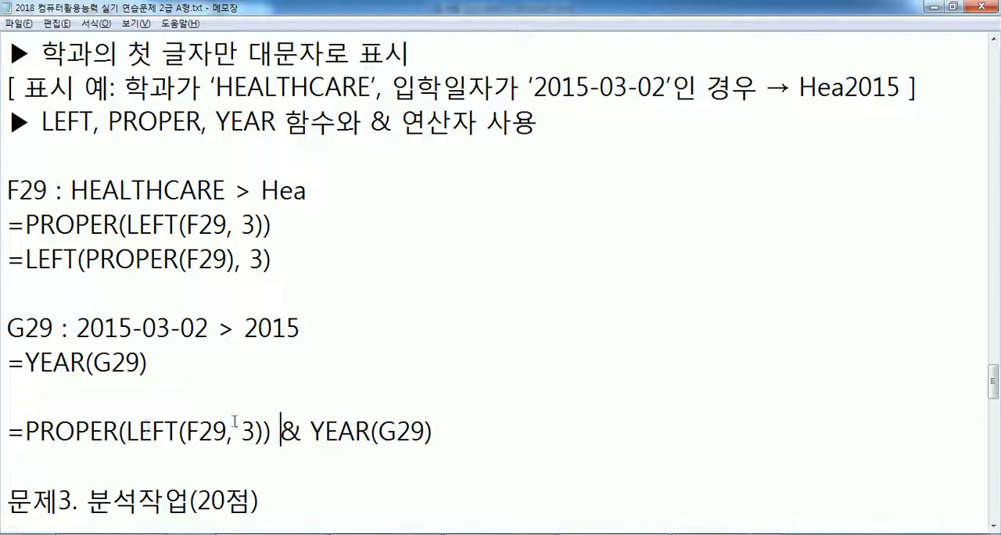
# - Move PROPER's closing parenthesis to the end of the combined formula so it reads =PROPER(LEFT(F29, 3) & YEAR(G29))
pyautogui.click(265, 431)
pyautogui.press('Delete')
pyautogui.write(')')
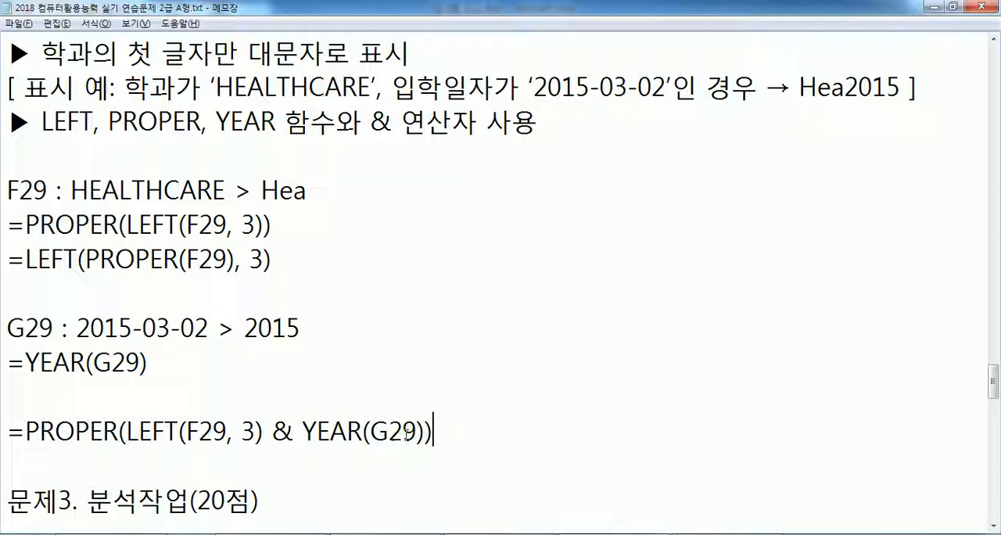
pyautogui.moveTo(301, 431); pyautogui.dragTo(429, 435)
pyautogui.click(452, 439)
# - Duplicate the line =PROPER(LEFT(F29, 3) & YEAR(G29)) directly below itself
pyautogui.moveTo(6, 431); pyautogui.dragTo(4, 460)
pyautogui.hotkey('ctrl', 'c')
pyautogui.click(146, 459)
pyautogui.hotkey('ctrl', 'v')
# - Restore the upper copy to =PROPER(LEFT(F29, 3)) & YEAR(G29) and separate the two formulas with a blank line
pyautogui.click(264, 432)
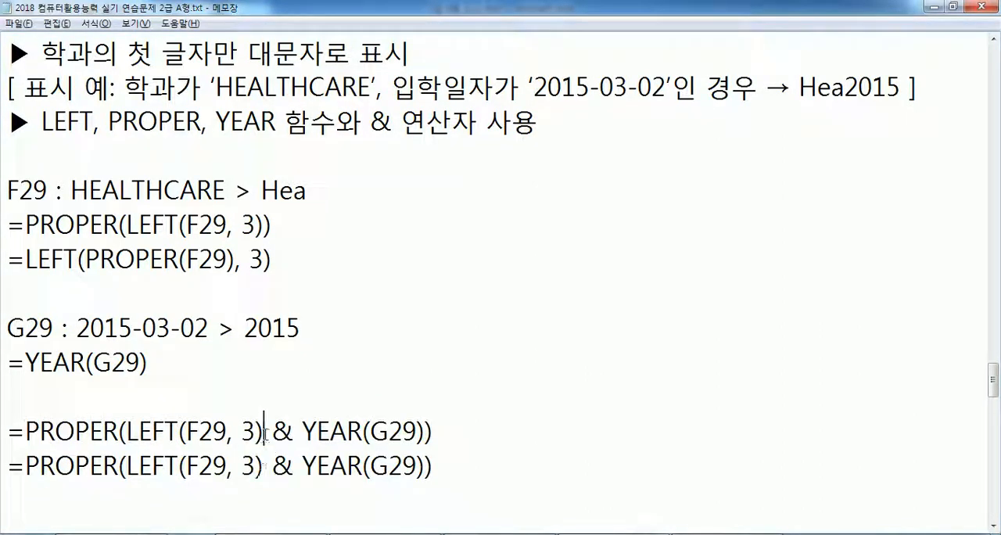
pyautogui.write(')')
pyautogui.click(458, 432)
pyautogui.press('BackSpace')
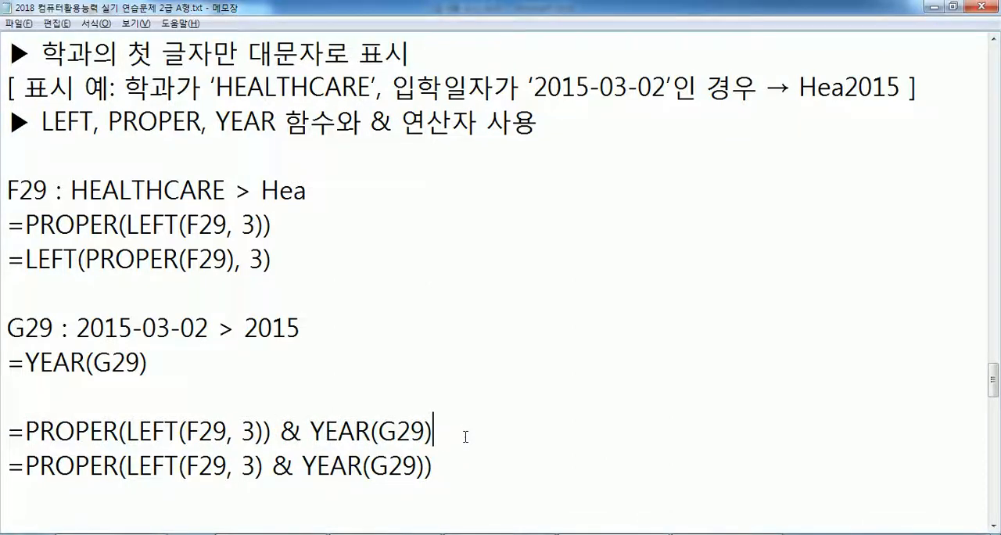
pyautogui.scroll(-2, 444, 302)
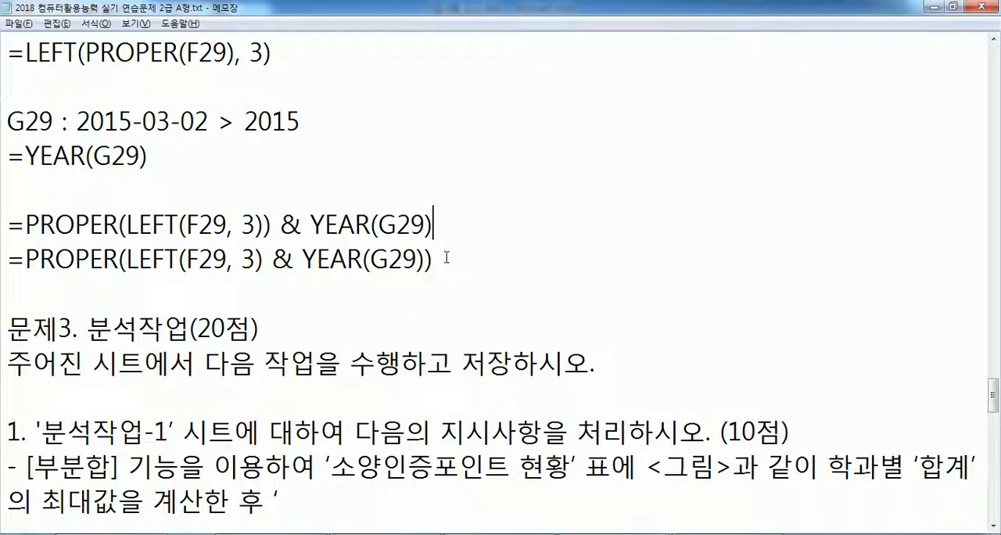
pyautogui.press('Return')
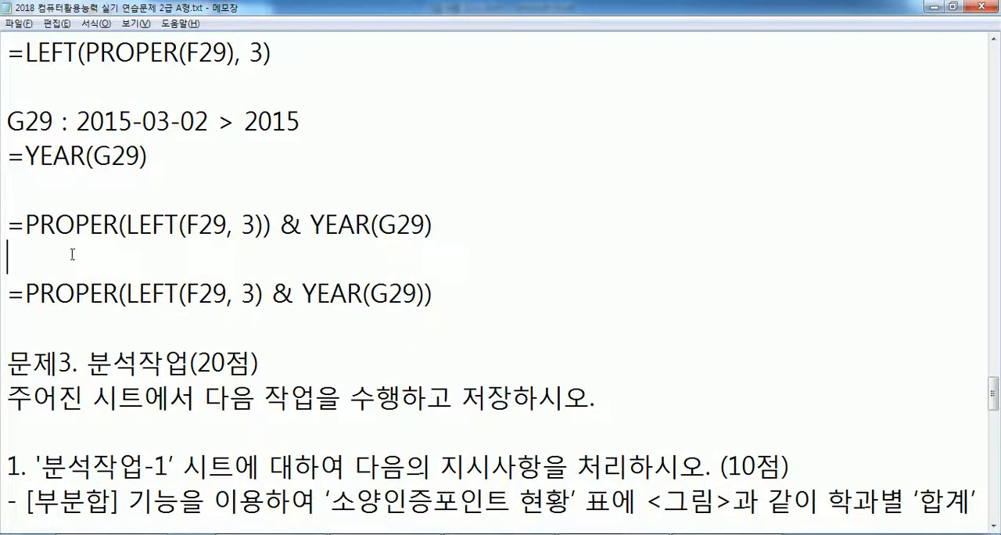
# - Compare what PROPER encloses in the two combined formulas, and check both against the expected example code Hea2015
pyautogui.moveTo(126, 225); pyautogui.dragTo(265, 223)
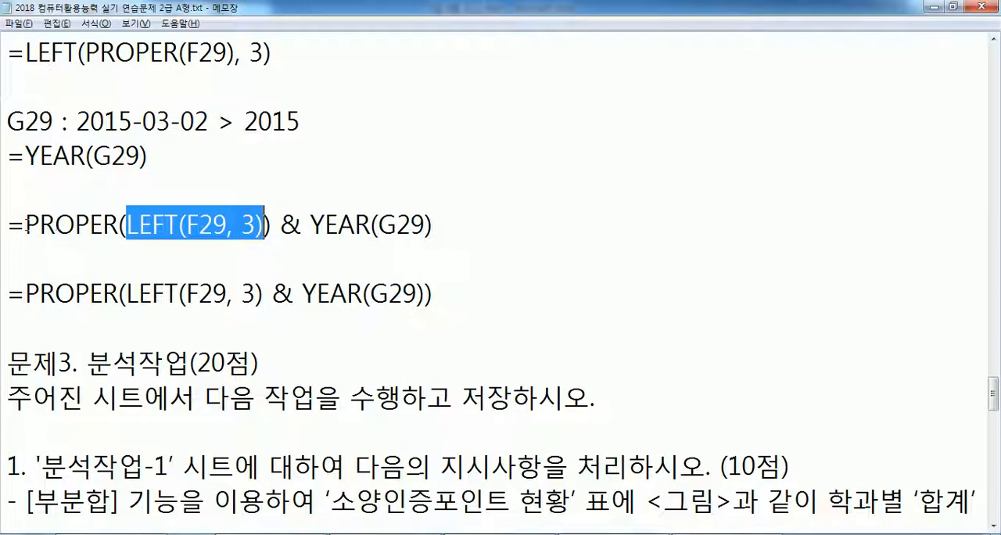
pyautogui.doubleClick(44, 224)
pyautogui.moveTo(313, 226); pyautogui.dragTo(441, 225)
pyautogui.moveTo(281, 225); pyautogui.dragTo(274, 226)
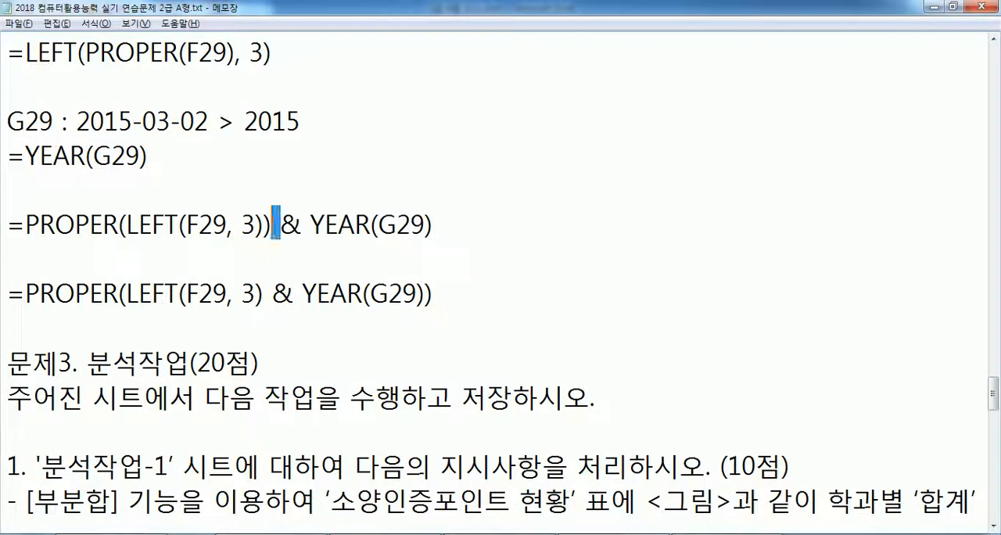
pyautogui.click(270, 294)
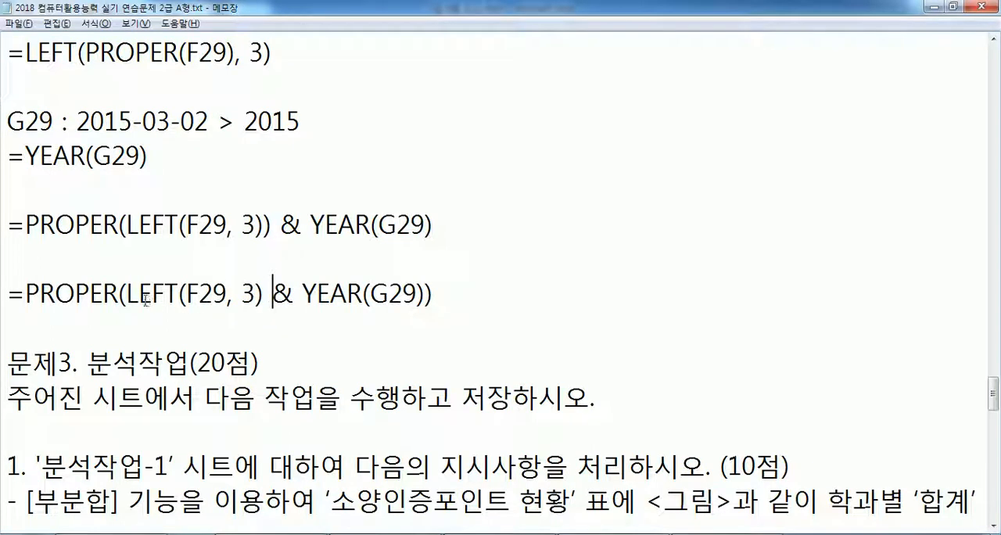
pyautogui.moveTo(126, 294); pyautogui.dragTo(257, 292)
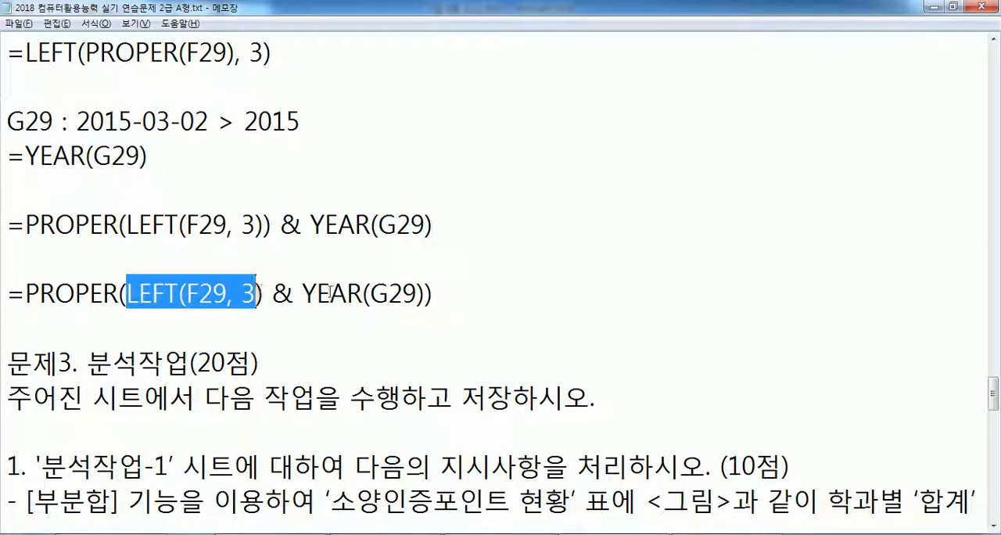
pyautogui.moveTo(303, 294); pyautogui.dragTo(364, 295)
pyautogui.moveTo(427, 294); pyautogui.dragTo(126, 294)
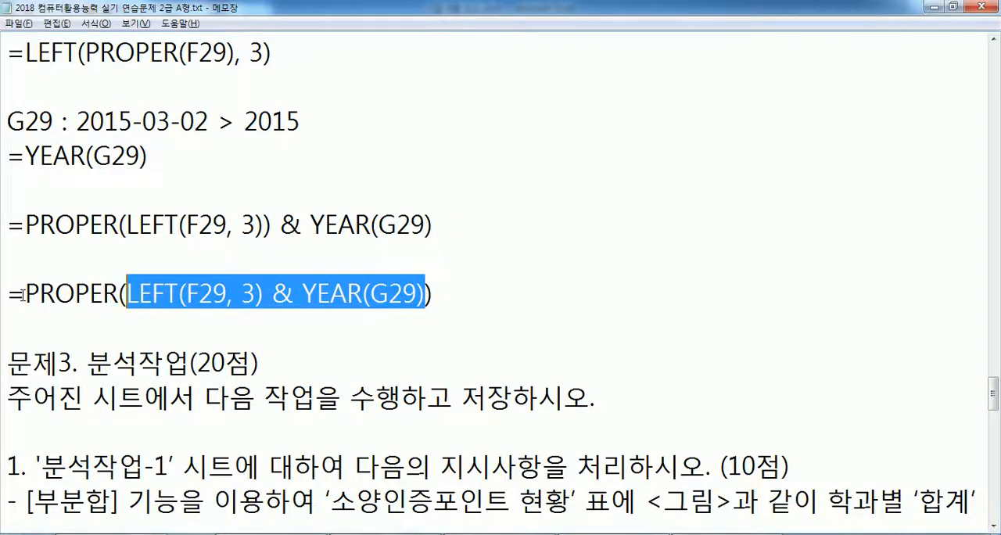
pyautogui.click(371, 294)
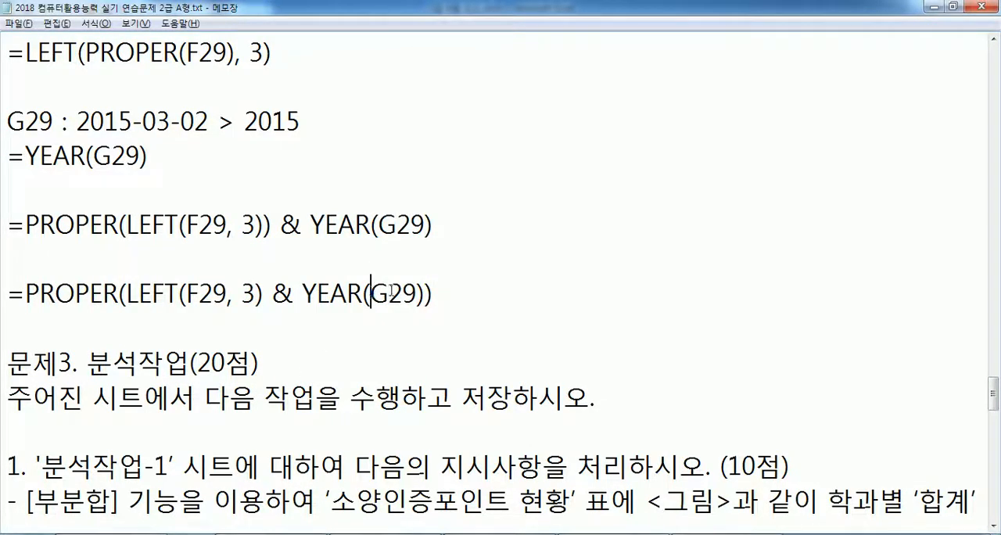
pyautogui.scroll(2, 400, 288)
pyautogui.scroll(-1, 402, 284)
pyautogui.scroll(1, 539, 228)
pyautogui.moveTo(845, 87); pyautogui.dragTo(899, 87)
pyautogui.moveTo(798, 87); pyautogui.dragTo(905, 88)
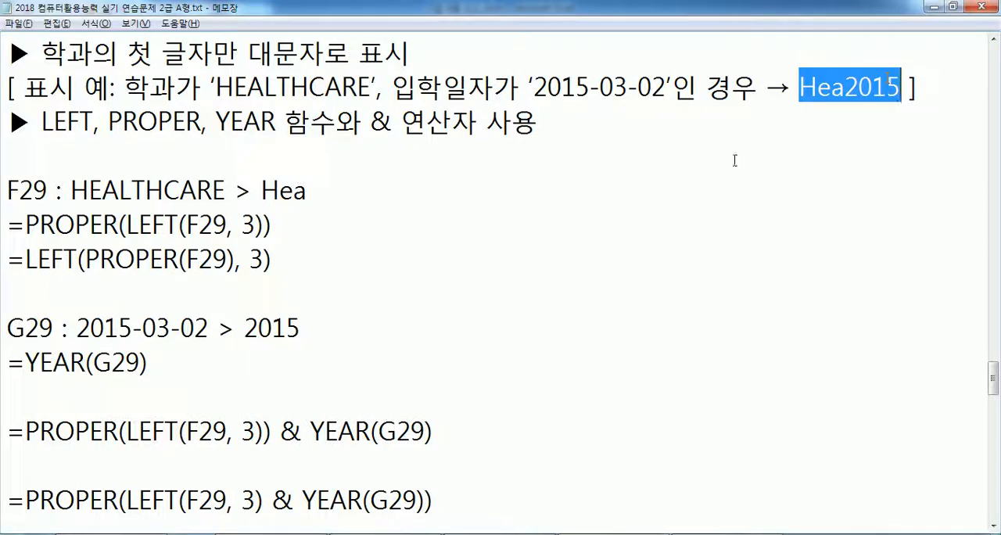
# - Add a line below =PROPER(LEFT(F29, 3)) & YEAR(G29) and copy Hea from the F29 note into it
pyautogui.scroll(-2, 748, 152)
pyautogui.click(499, 245)
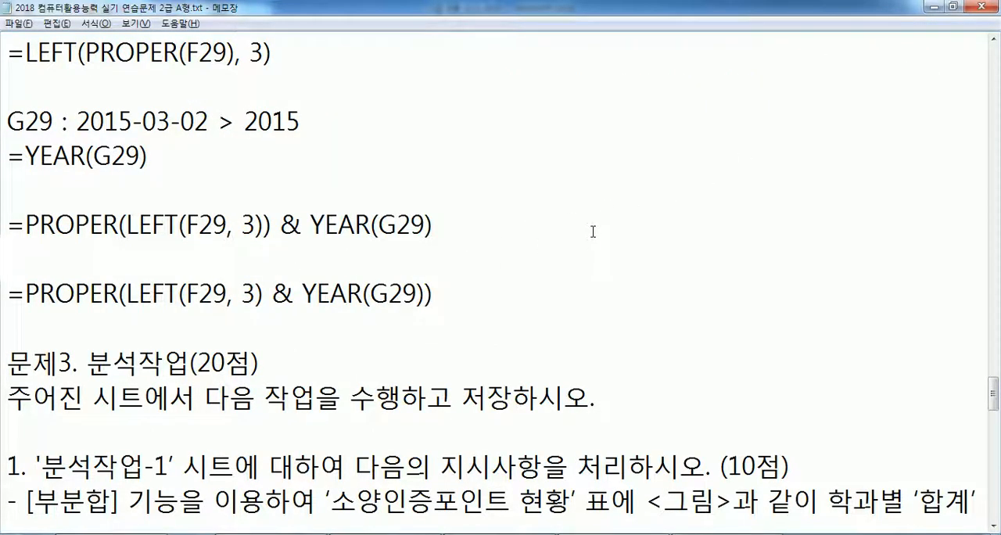
pyautogui.press('Return')
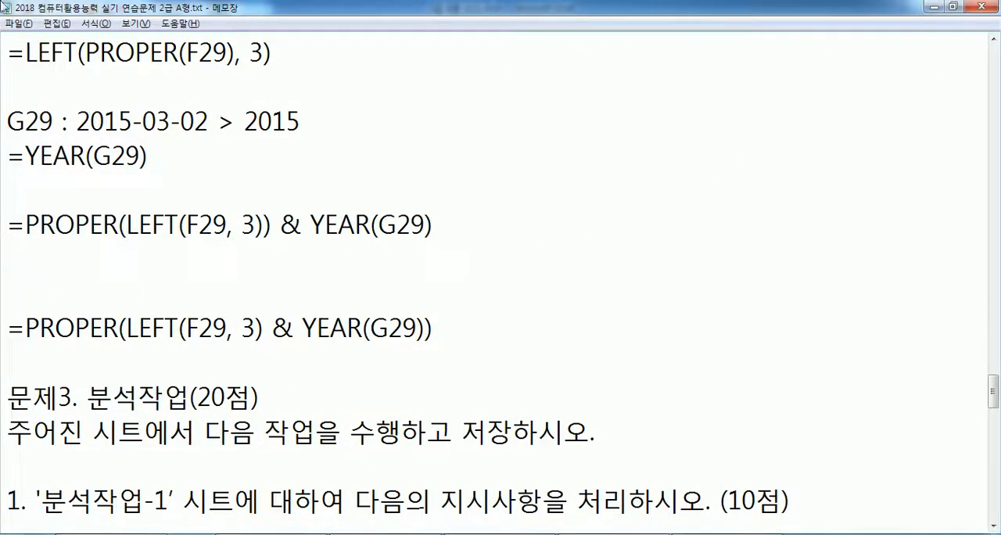
pyautogui.scroll(2, 78, 167)
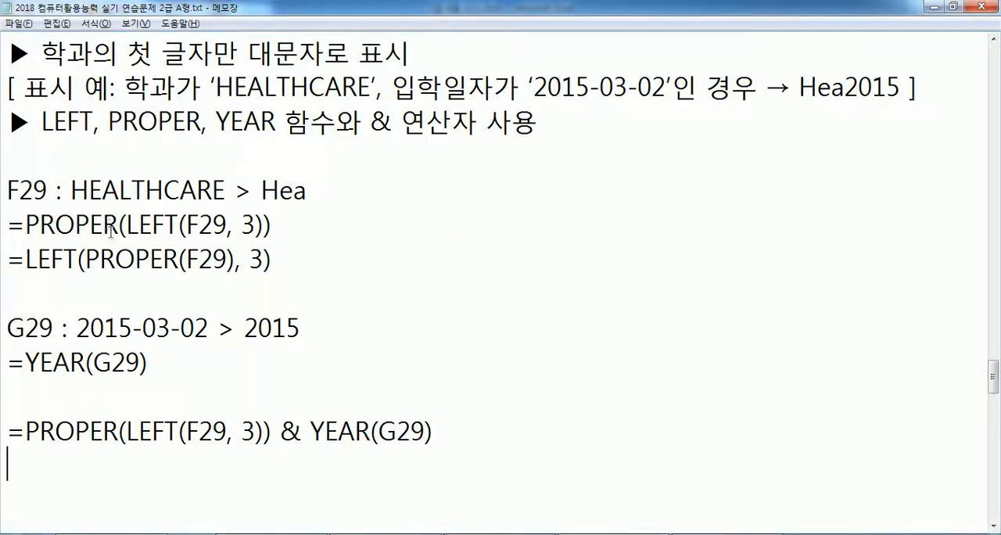
pyautogui.moveTo(71, 190); pyautogui.dragTo(117, 191)
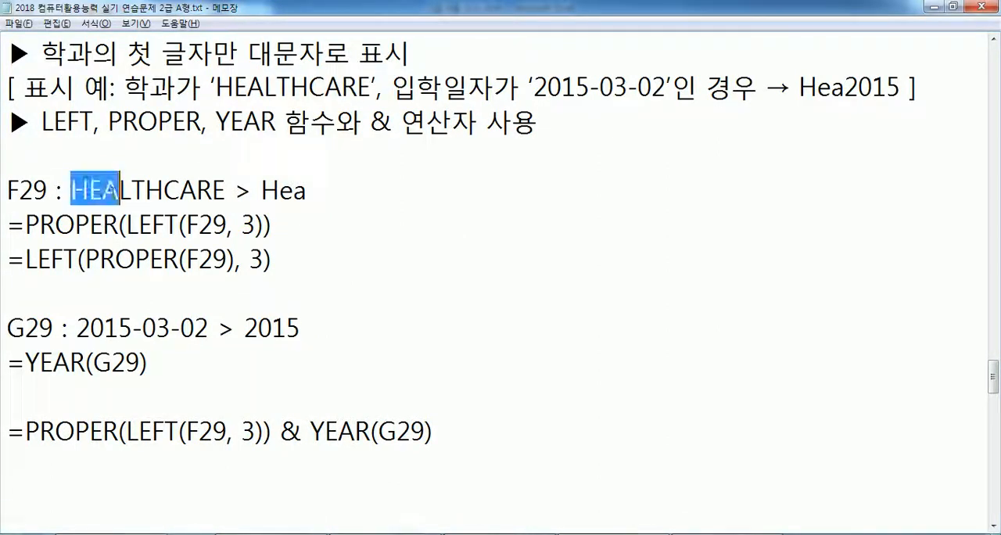
pyautogui.scroll(-1, 123, 249)
pyautogui.moveTo(262, 87); pyautogui.dragTo(306, 87)
pyautogui.hotkey('ctrl', 'c')
pyautogui.click(190, 358)
pyautogui.hotkey('ctrl', 'v')
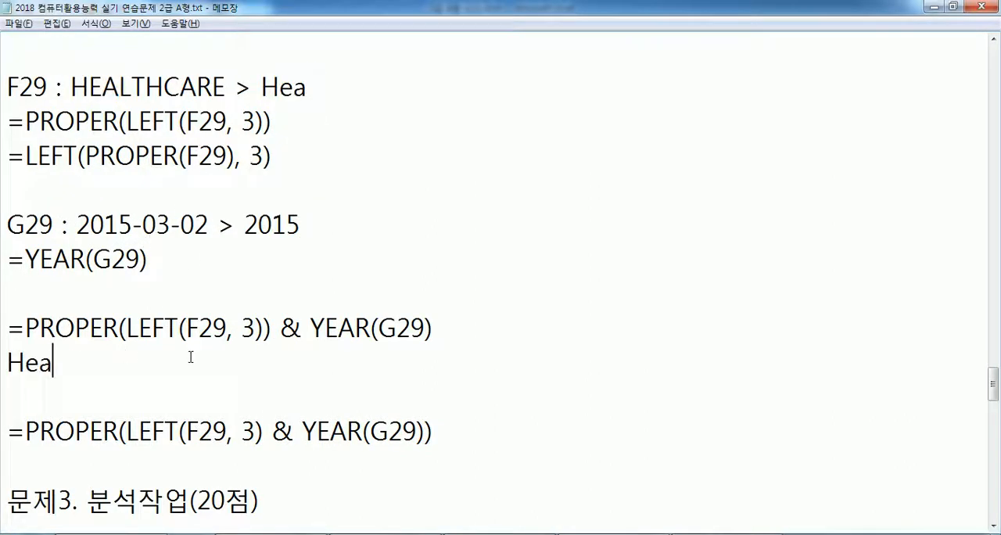
# - Complete the Hea line as Hea&2015 > Hea2015
pyautogui.write('&2015')
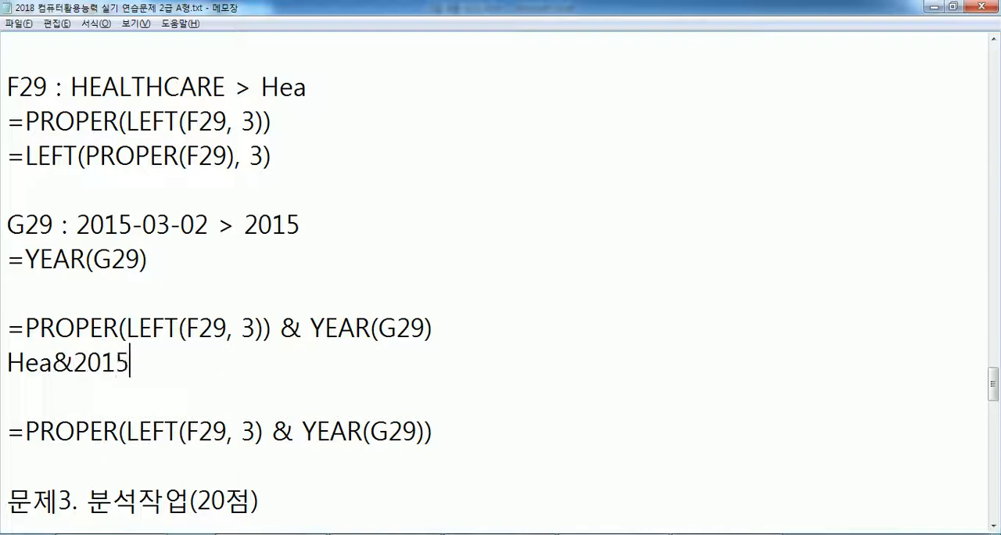
pyautogui.write(' > Hea2015')
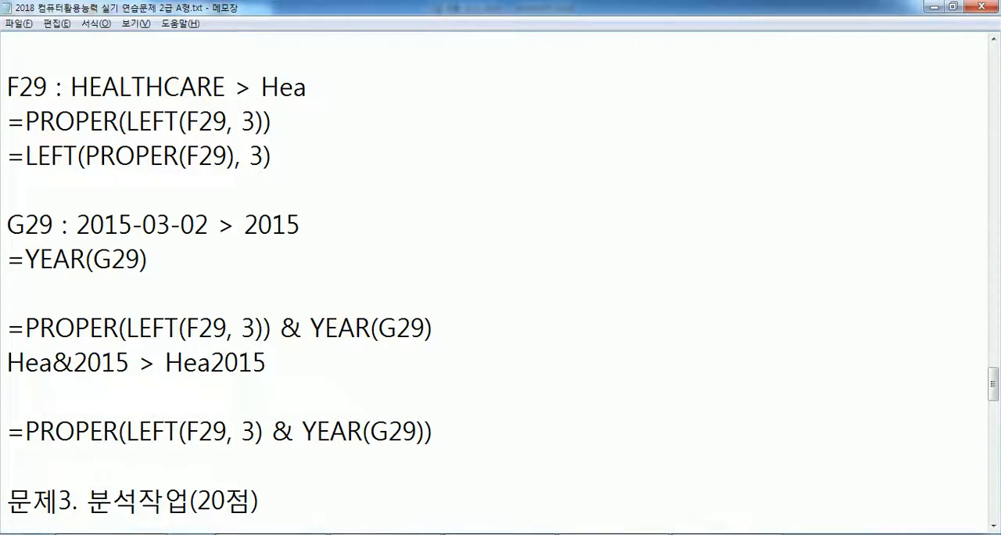
# - Add the line HEA&2015 > Hea2015 below the formula =PROPER(LEFT(F29, 3) & YEAR(G29))
pyautogui.scroll(-1, 61, 39)
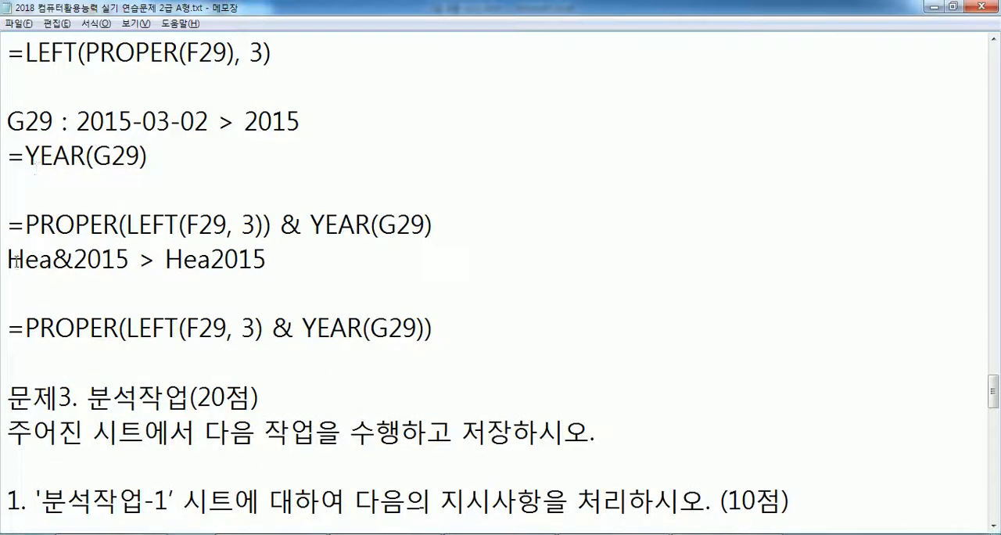
pyautogui.press('Return')
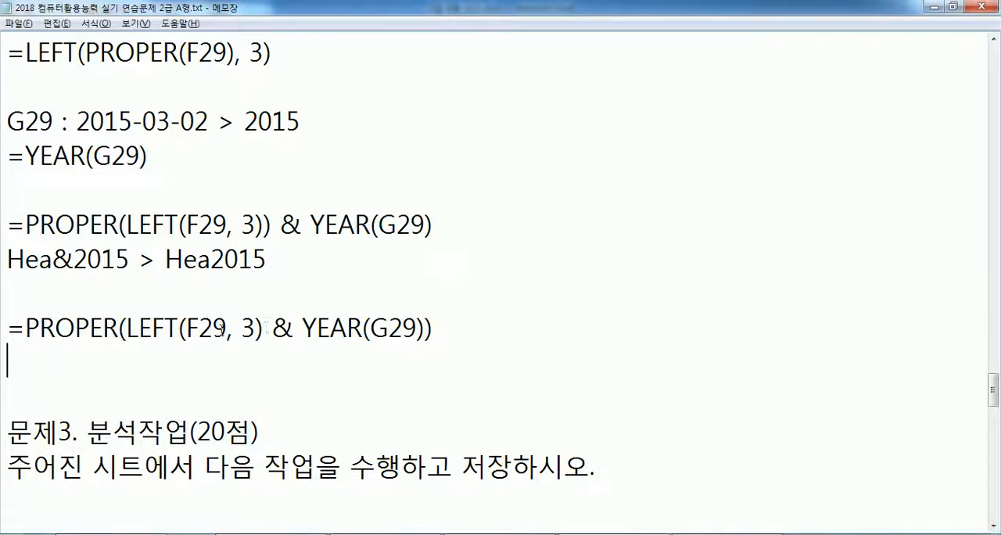
pyautogui.write('HEA')
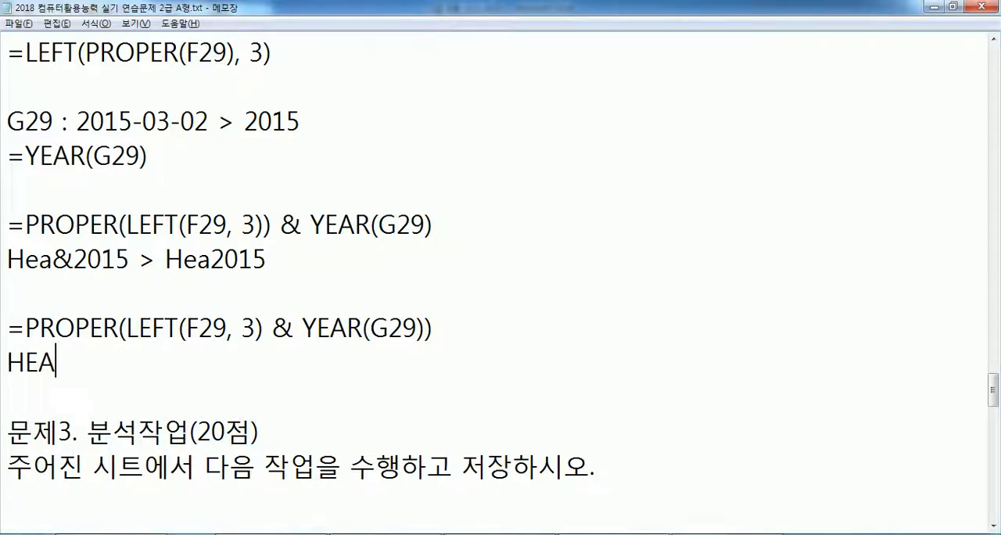
pyautogui.write('&2015 > h')
pyautogui.press('BackSpace')
pyautogui.write('Hea')
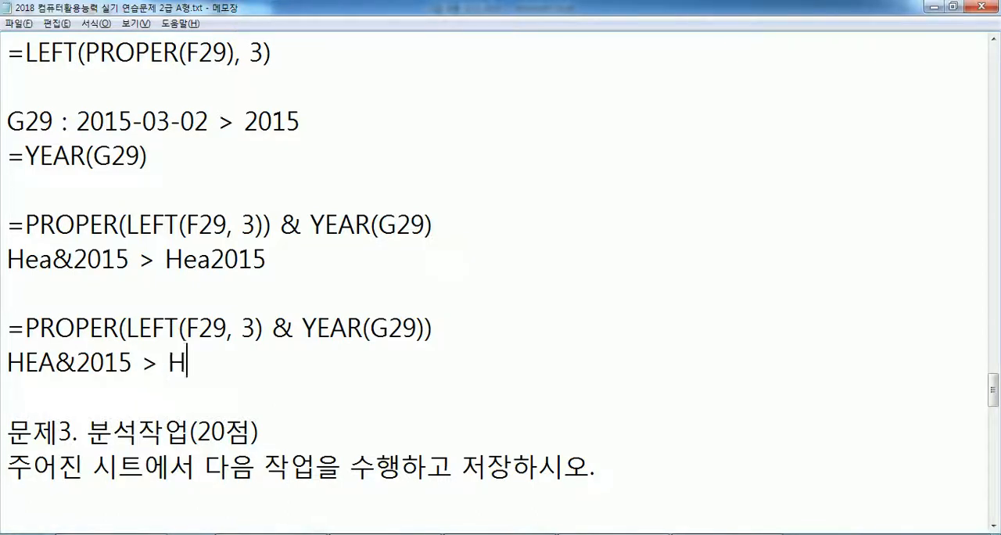
pyautogui.write('2015')
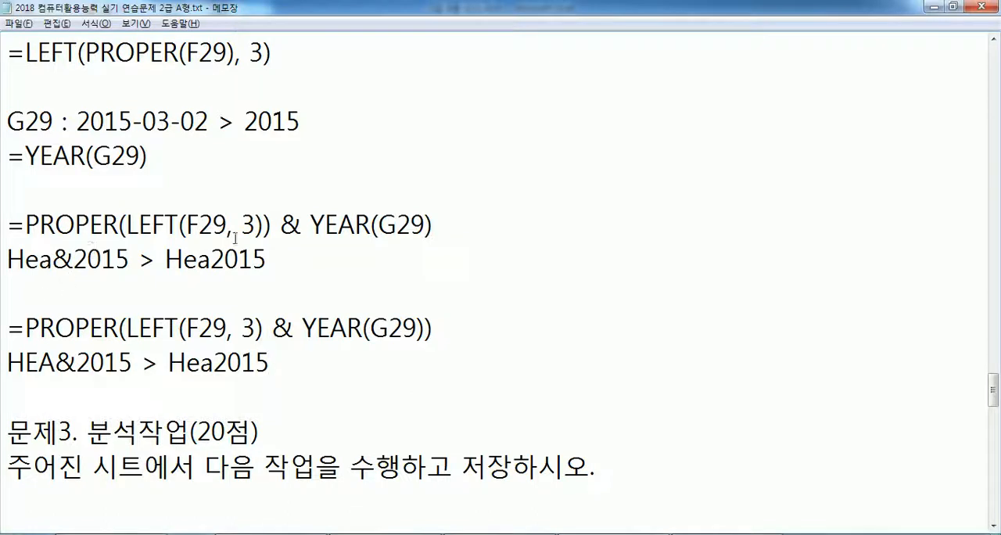
# - Wrap HEA&2015 in the example line under the second combined formula so it reads =PROPER(HEA&2015) > Hea2015
pyautogui.moveTo(271, 225); pyautogui.dragTo(26, 225)
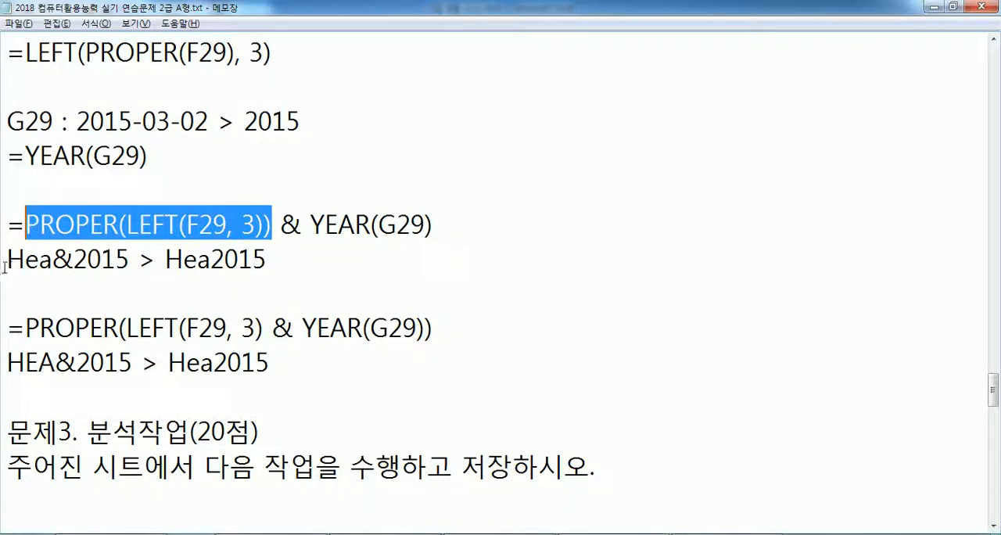
pyautogui.moveTo(8, 260); pyautogui.dragTo(53, 260)
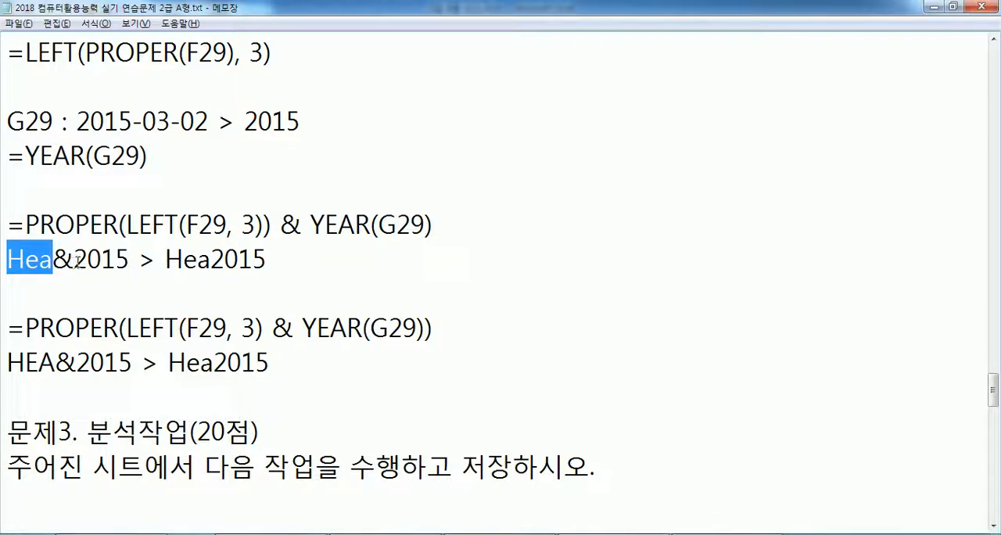
pyautogui.click(75, 260)
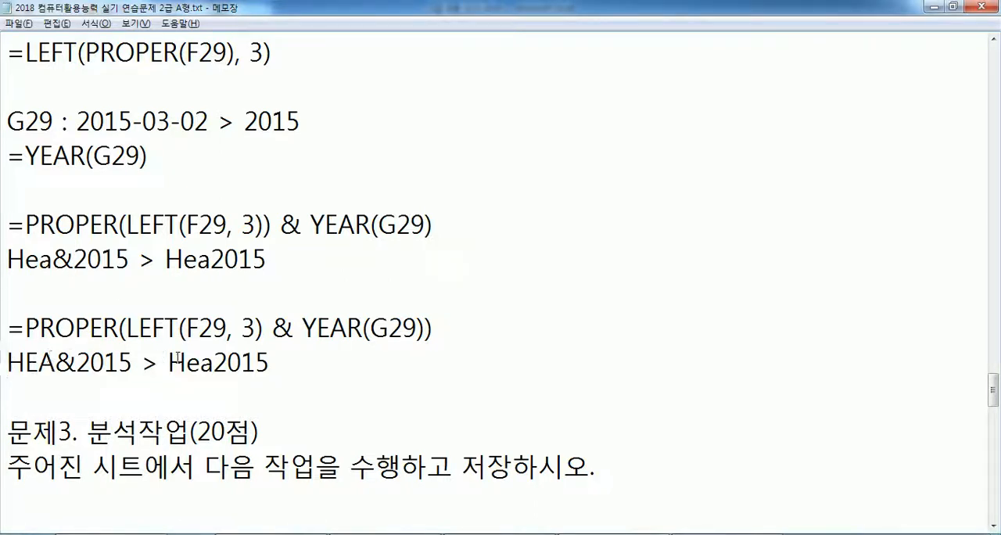
pyautogui.click(7, 363)
pyautogui.write('=PROP')
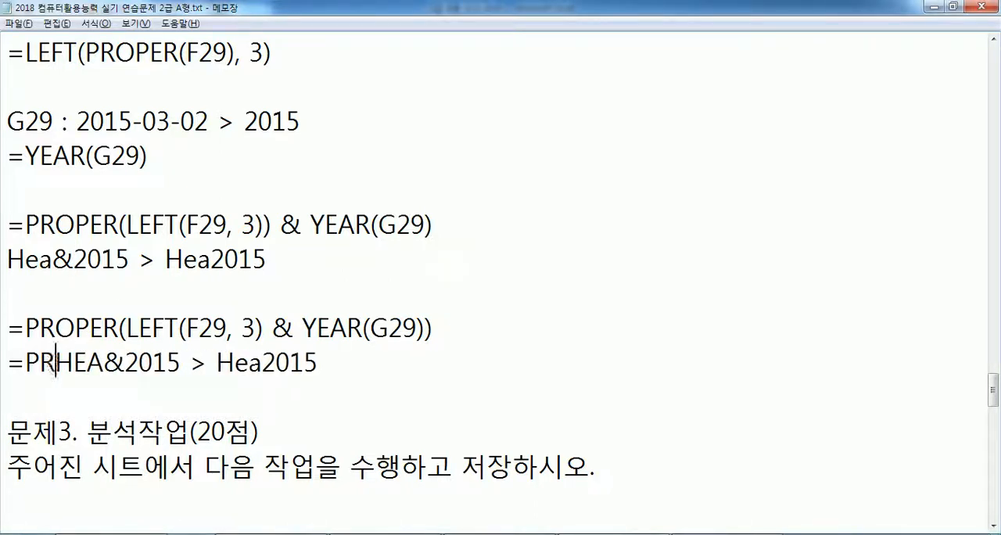
pyautogui.write('ER(')
pyautogui.press('Right')
pyautogui.press('Right')
pyautogui.press('Right')
pyautogui.press('Right')
pyautogui.press('Right')
pyautogui.press('Right')
pyautogui.press('Right')
pyautogui.press('Right')
pyautogui.press('Right')
pyautogui.press('Right')
pyautogui.press('Left')
pyautogui.press('Left')
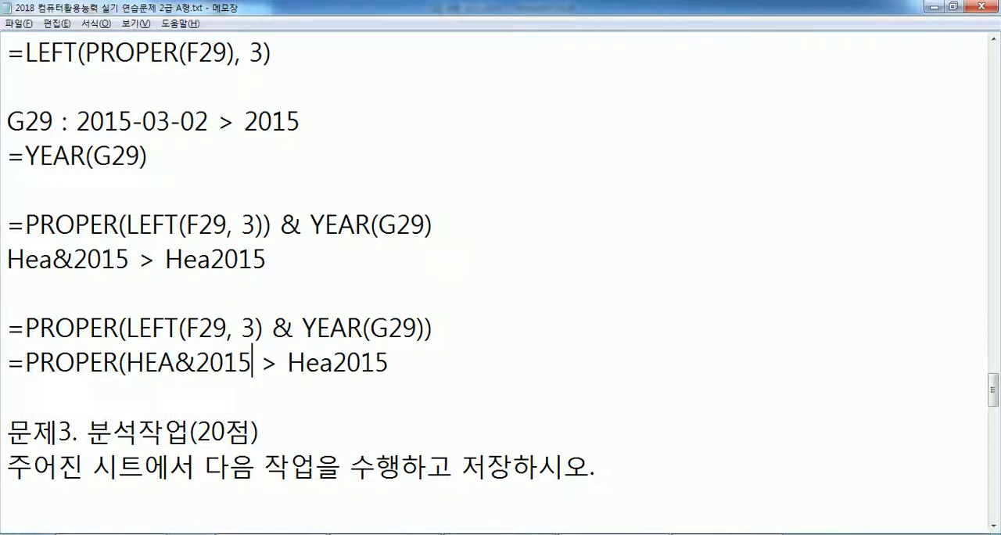
pyautogui.write(')')
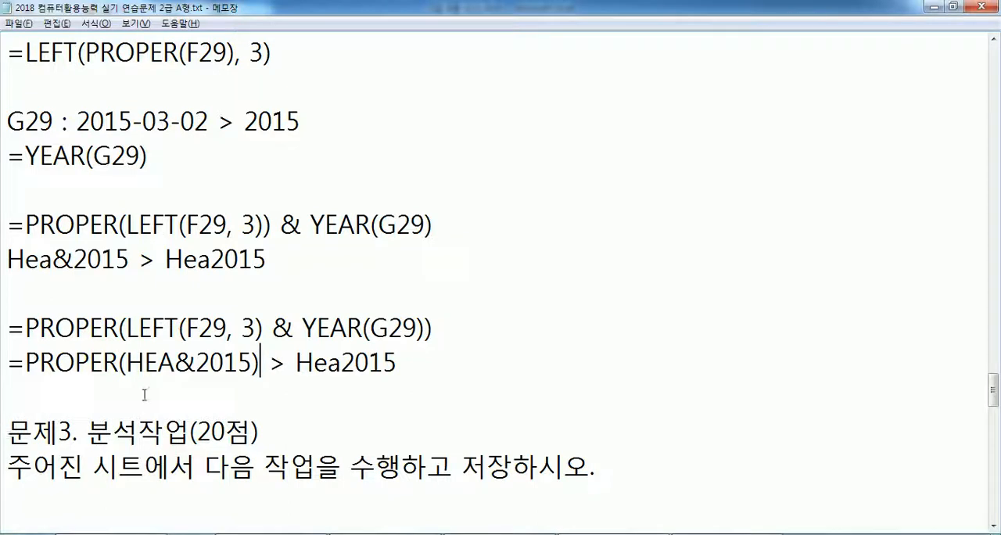
# - Enclose HEA&2015 in double quotation marks inside the PROPER example, giving =PROPER("HEA&2015")
pyautogui.moveTo(126, 363); pyautogui.dragTo(252, 356)
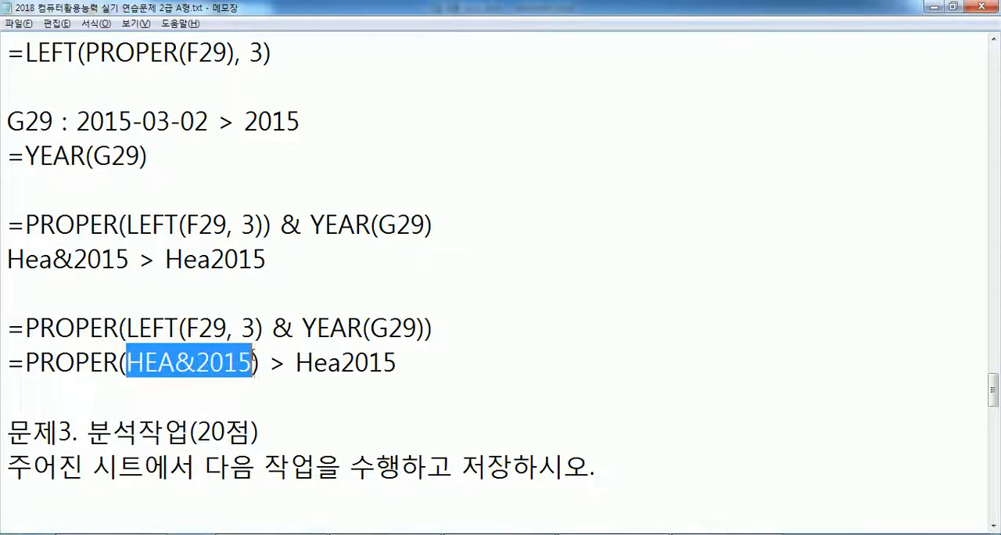
pyautogui.click(180, 362)
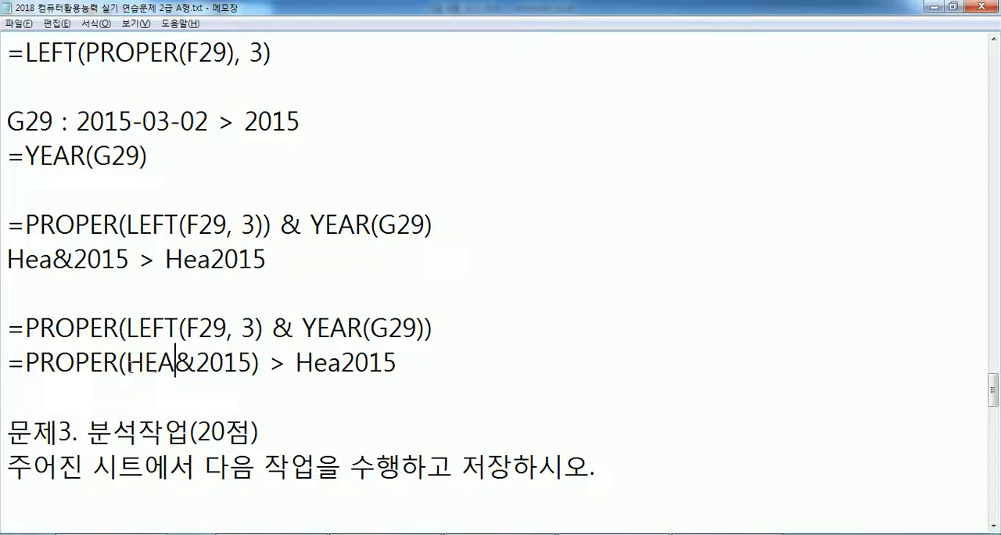
pyautogui.click(126, 362)
pyautogui.write('"')
pyautogui.click(261, 362)
pyautogui.write('"')
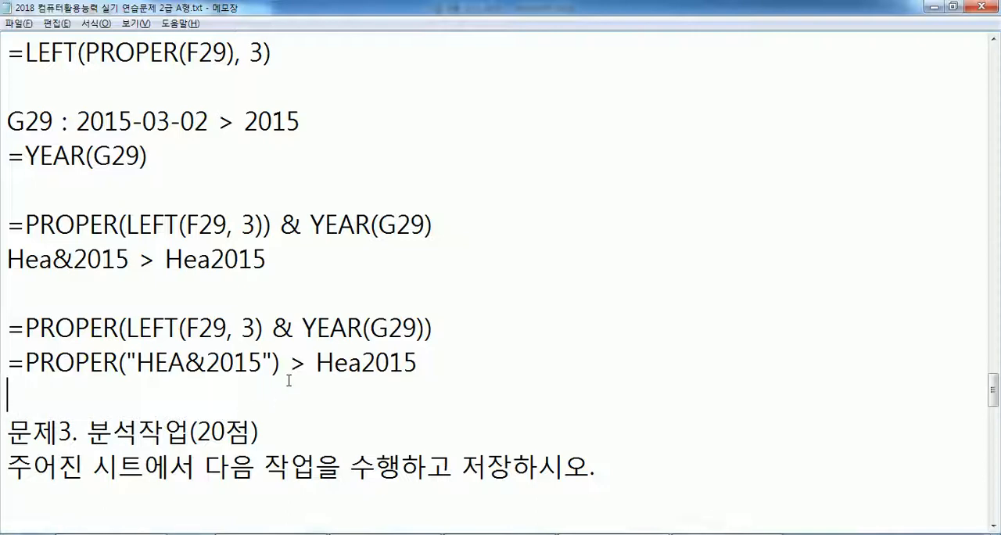
# - In 문제3, remove the stray line breaks before 기본영역 in item 1 and inside the word 합계 in item 2
pyautogui.moveTo(994, 394); pyautogui.dragTo(994, 420)
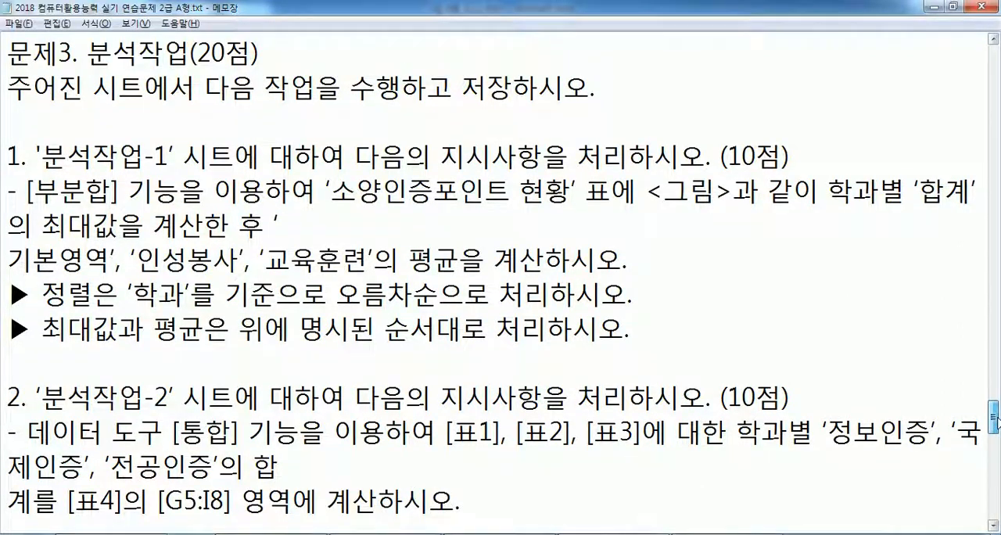
pyautogui.click(102, 130)
pyautogui.click(247, 209)
pyautogui.click(392, 233)
pyautogui.press('Delete')
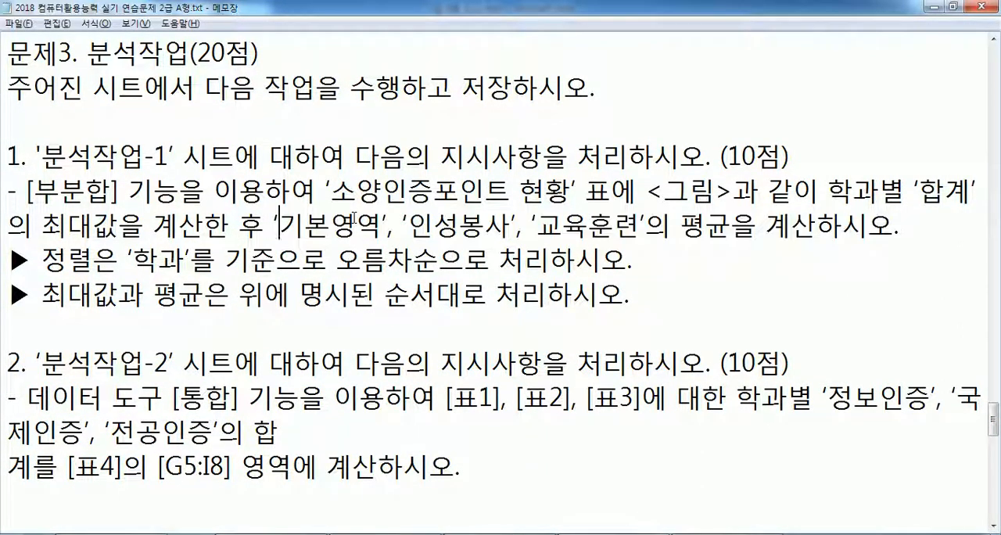
pyautogui.click(305, 436)
pyautogui.press('Delete')
pyautogui.scroll(-1, 345, 391)
pyautogui.scroll(1, 344, 385)
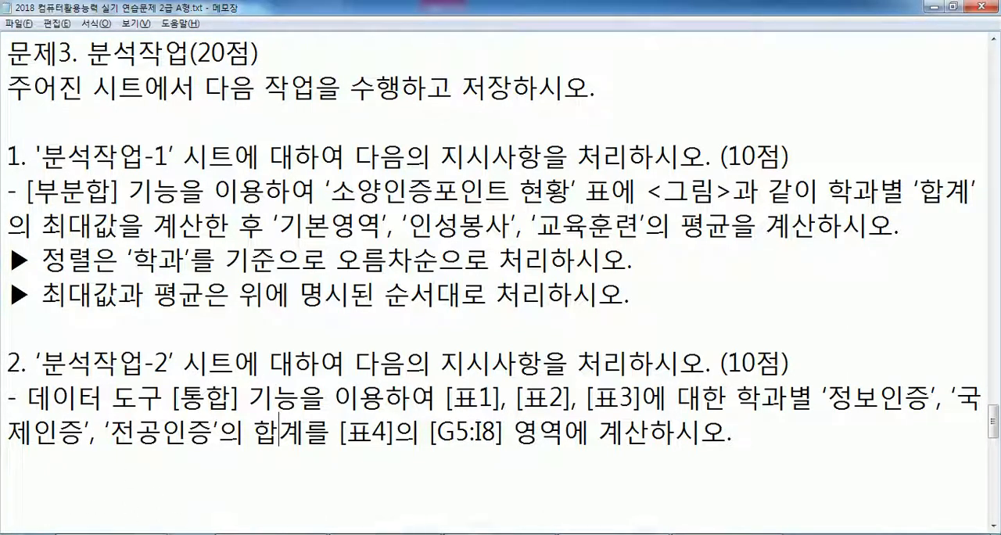
# - Switch to the Excel workbook and move the subtotal result picture on the 분석작업-1 sheet over columns B to I so it shows completely
pyautogui.click(502, 534)
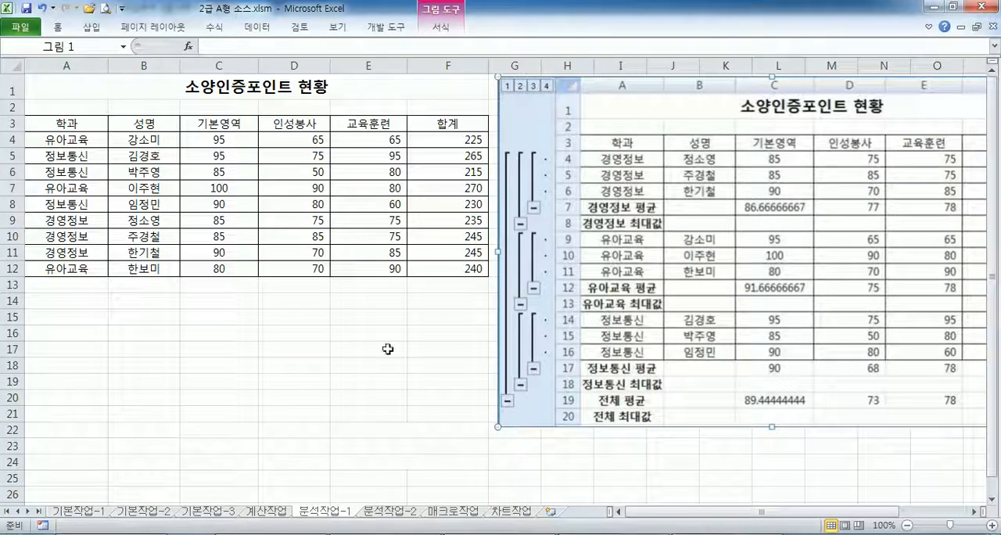
pyautogui.moveTo(729, 268); pyautogui.dragTo(357, 285)
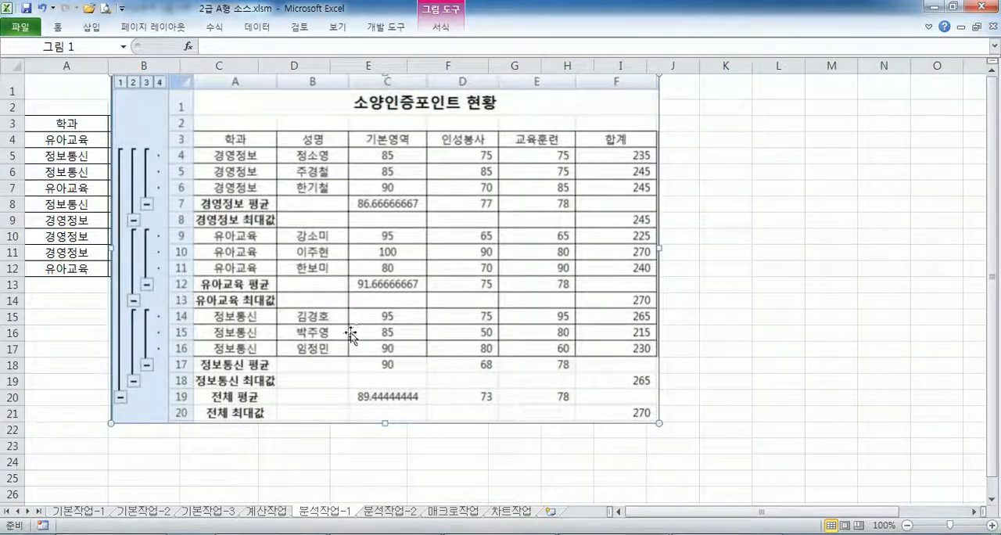
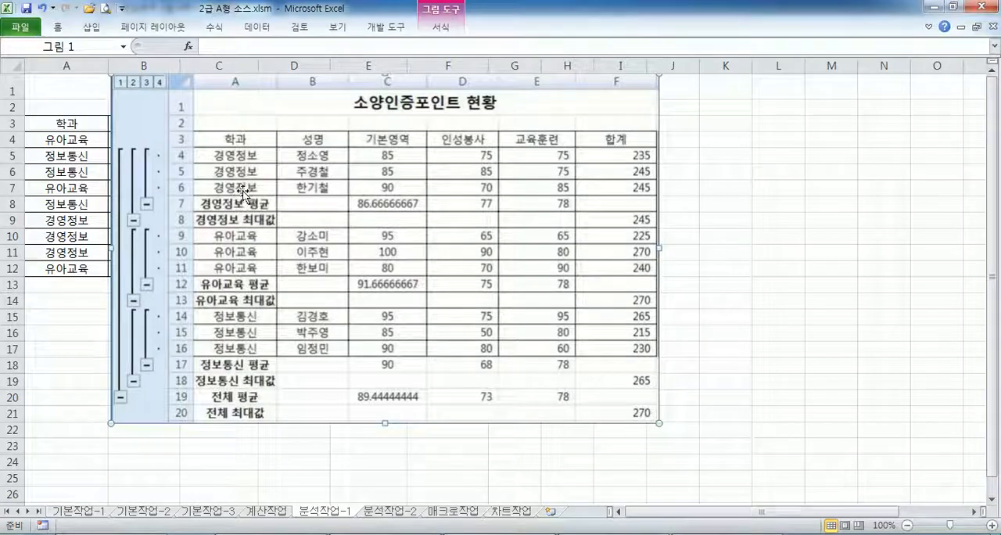
# - Move the subtotal result picture beside the 소양인증포인트 현황 table so it starts at column G and leaves the table uncovered
pyautogui.moveTo(244, 194); pyautogui.dragTo(641, 205)
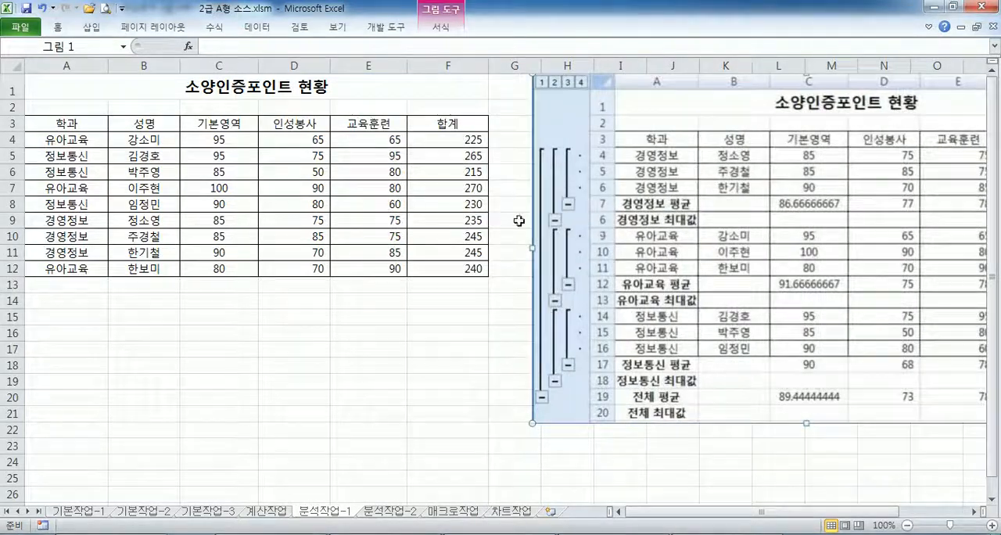
pyautogui.moveTo(514, 201); pyautogui.dragTo(564, 203)
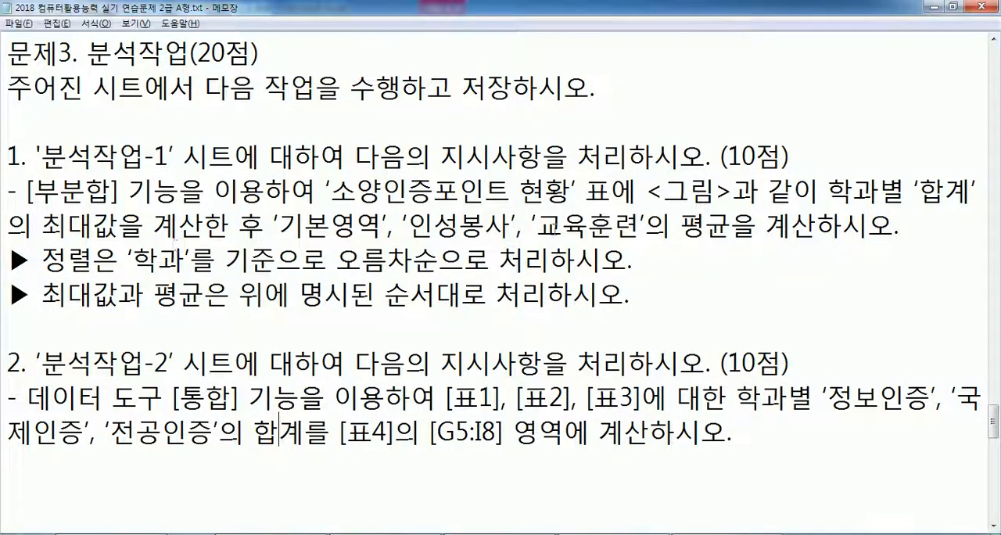
# - Check the sorting condition in the Notepad exam text and sort the table in the Excel workbook by 학과 in ascending order
pyautogui.moveTo(41, 259); pyautogui.dragTo(640, 267)
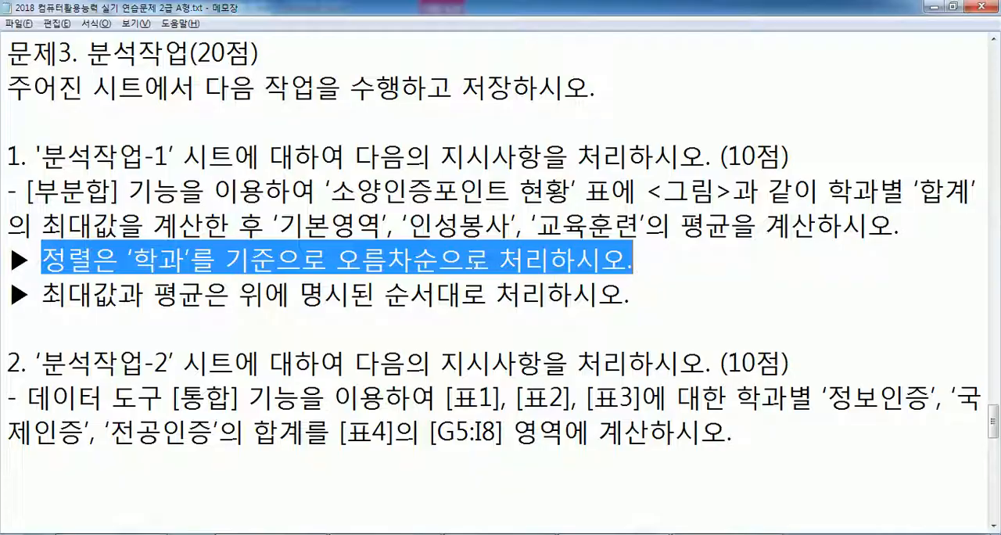
pyautogui.hotkey('alt', 'Tab')
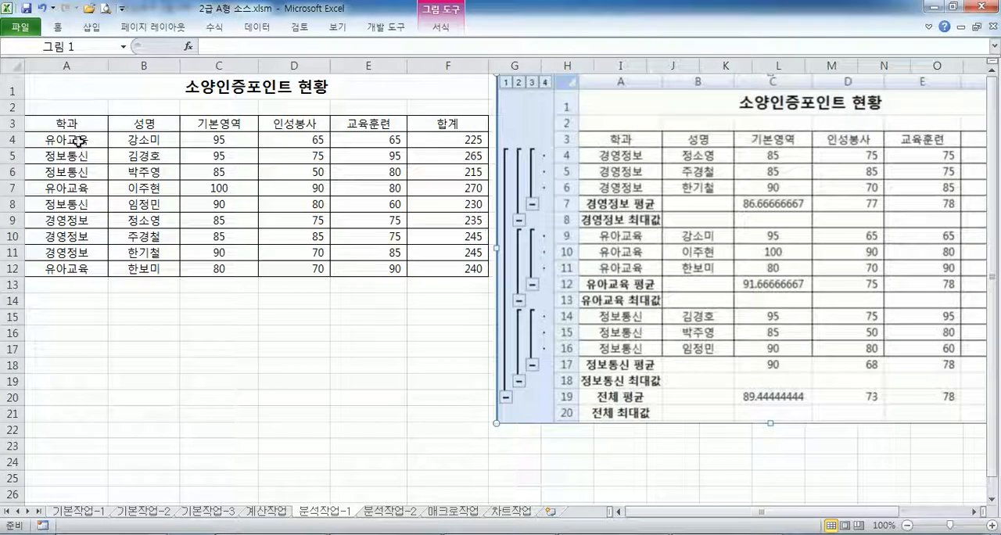
pyautogui.click(83, 143)
pyautogui.click(257, 27)
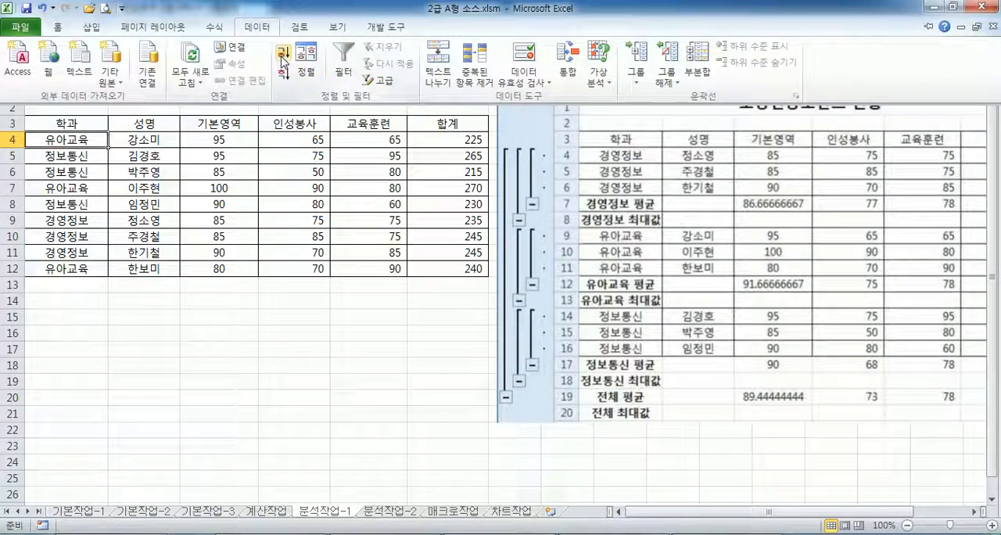
pyautogui.click(287, 53)
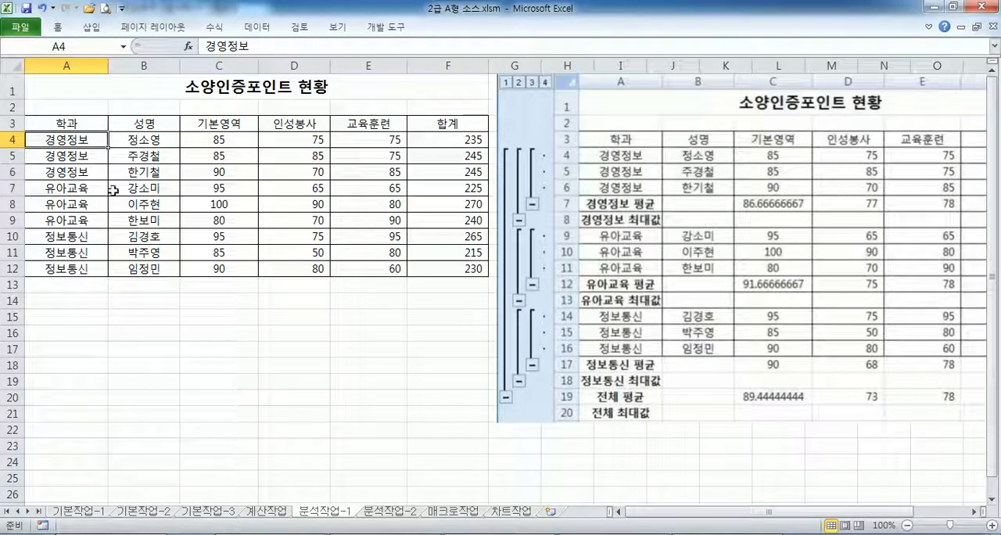
# - Following the exam text in Notepad, add a subtotal to the Excel table grouped by 학과 that calculates the 최대값 of 합계
pyautogui.hotkey('alt', 'Tab')
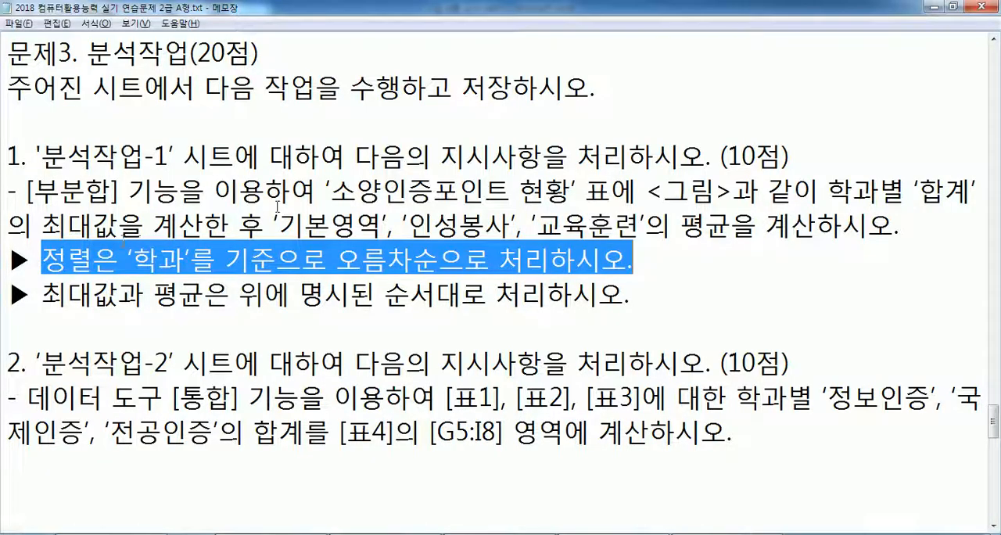
pyautogui.moveTo(828, 191); pyautogui.dragTo(238, 226)
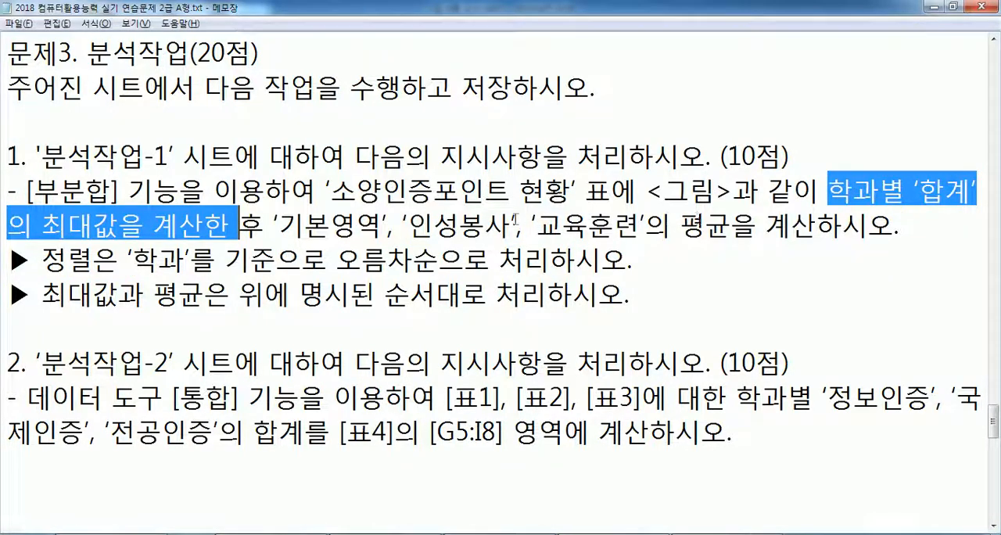
pyautogui.hotkey('alt', 'Tab')
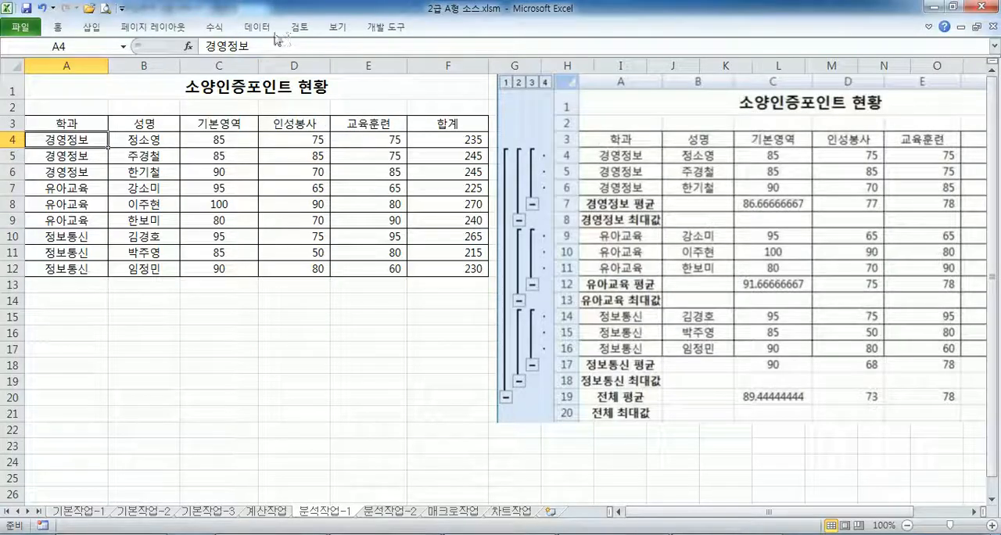
pyautogui.click(266, 27)
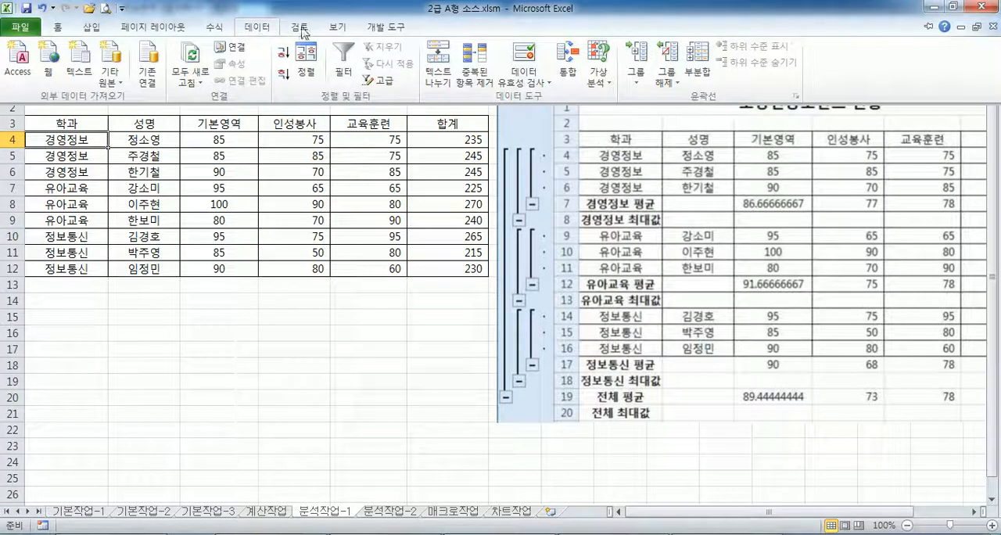
pyautogui.click(706, 62)
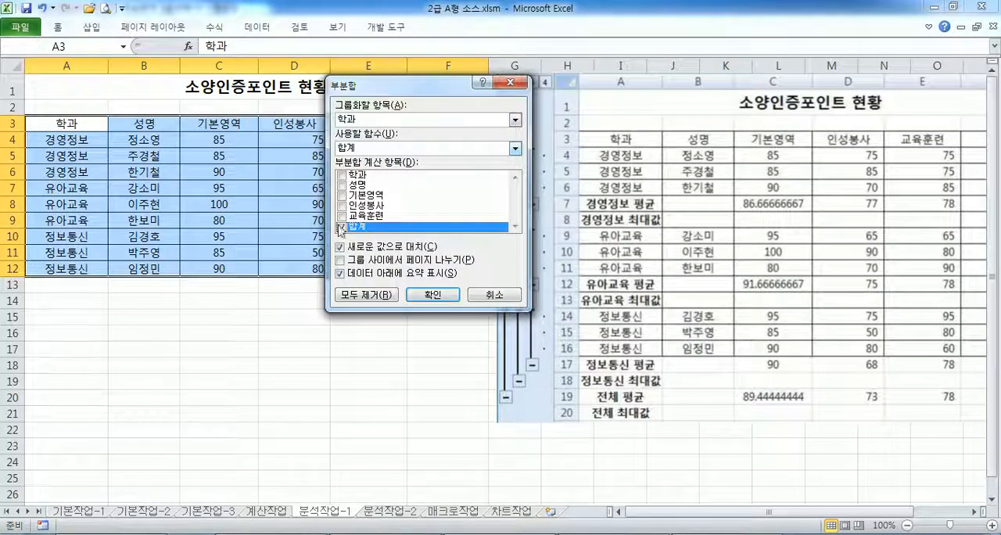
pyautogui.click(357, 148)
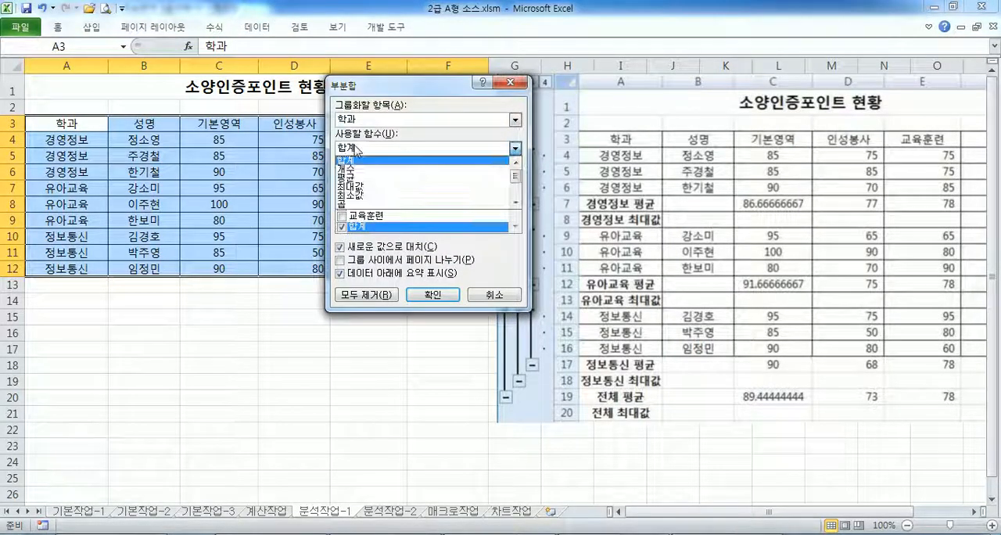
pyautogui.click(354, 188)
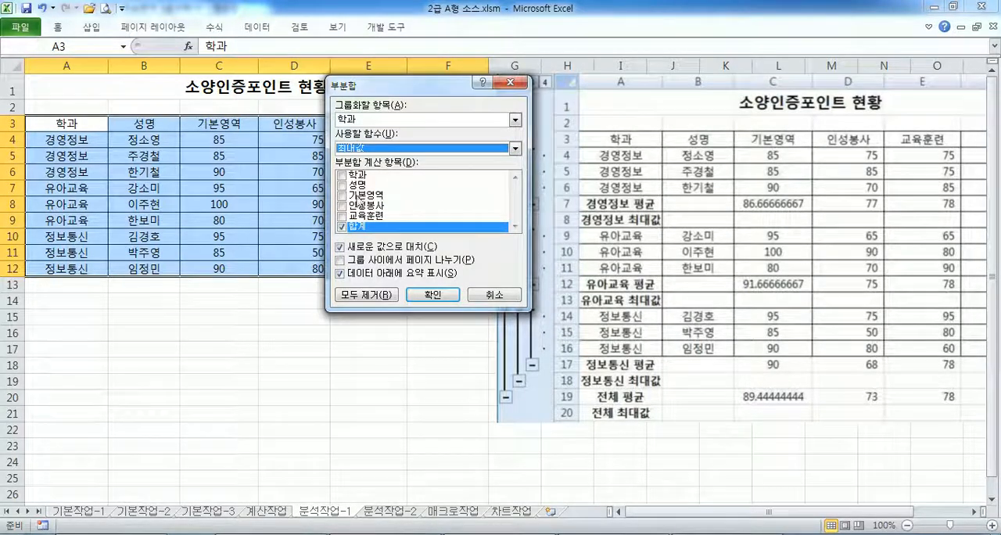
pyautogui.click(291, 534)
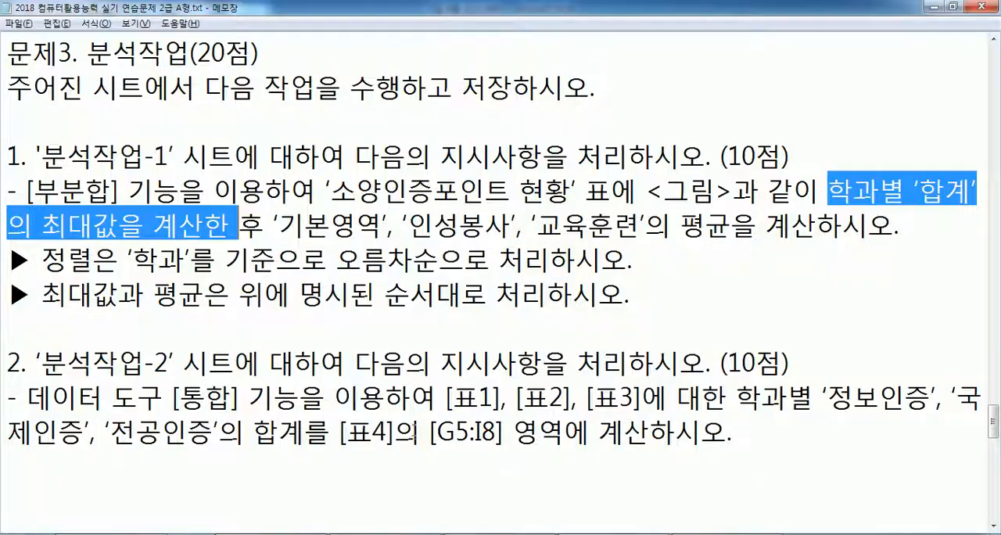
pyautogui.click(292, 534)
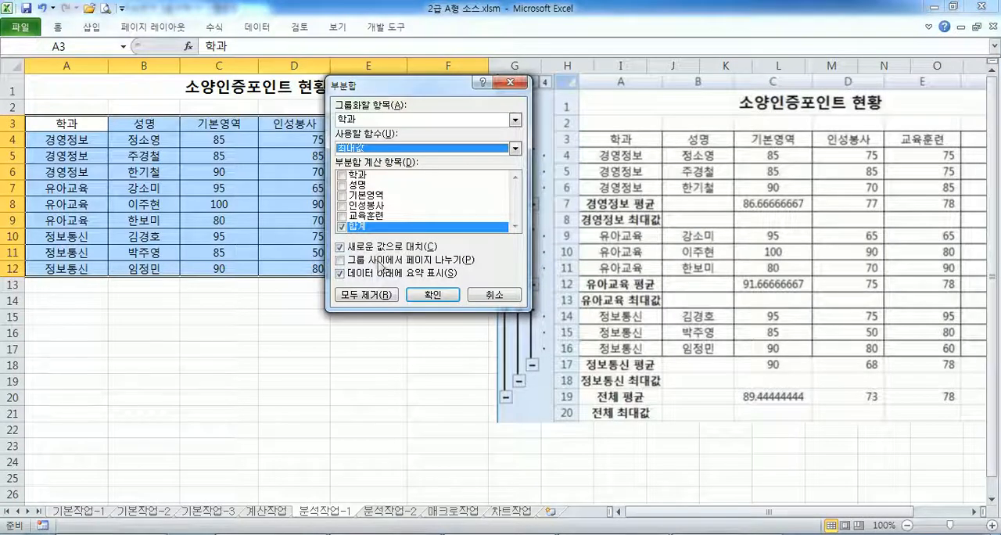
pyautogui.click(436, 297)
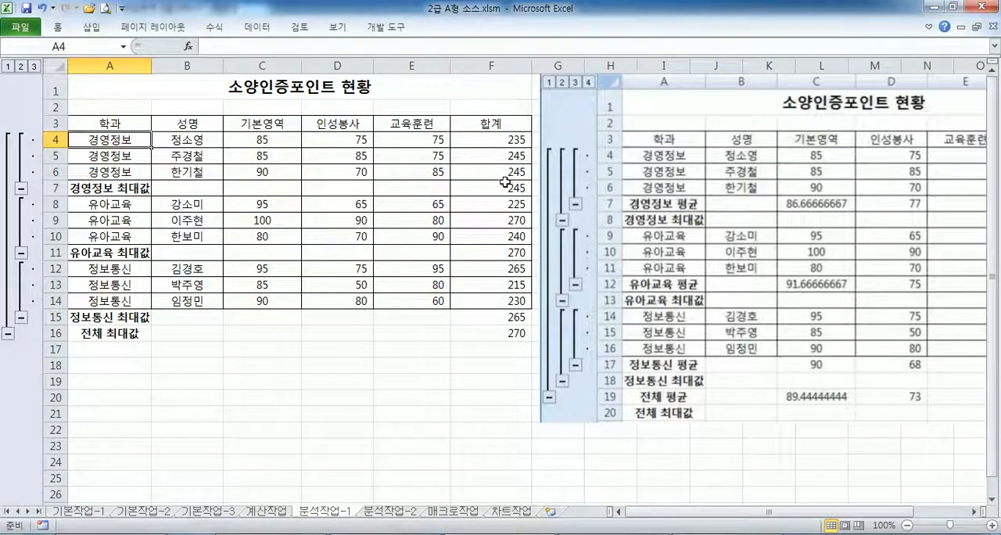
# - Add a second subtotal by 학과 calculating the 평균 of 기본영역, 인성봉사 and 교육훈련, without replacing the existing subtotals
pyautogui.click(257, 27)
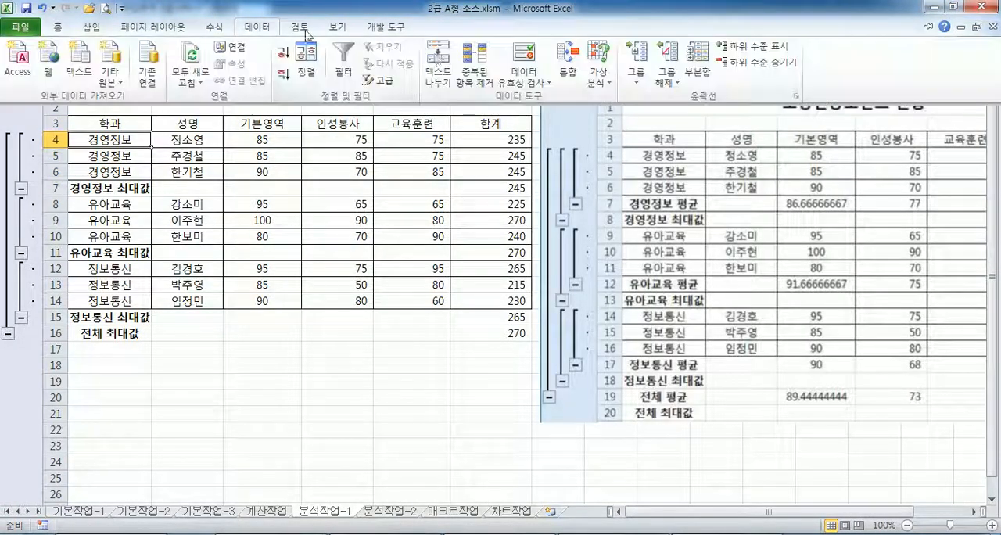
pyautogui.click(695, 66)
pyautogui.click(341, 227)
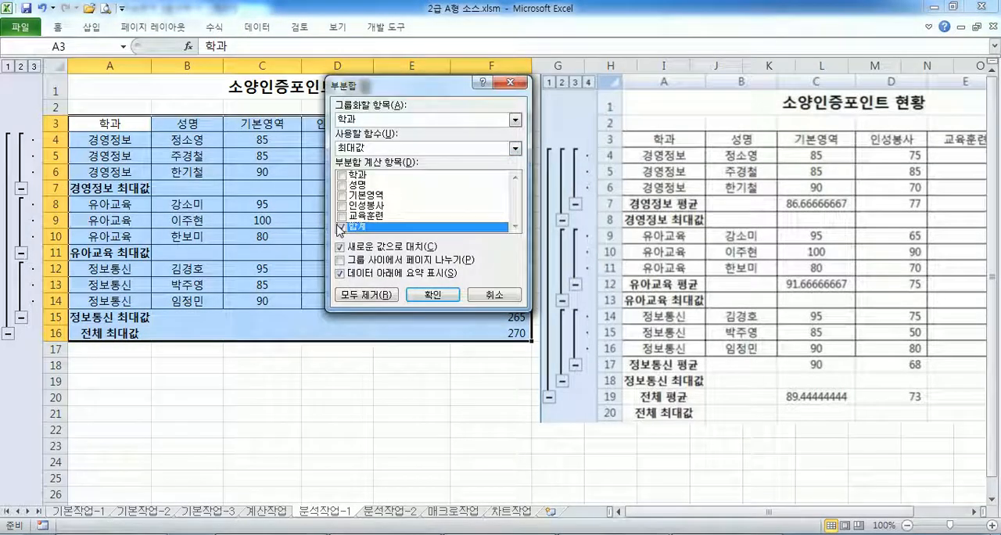
pyautogui.click(341, 216)
pyautogui.click(341, 205)
pyautogui.click(341, 195)
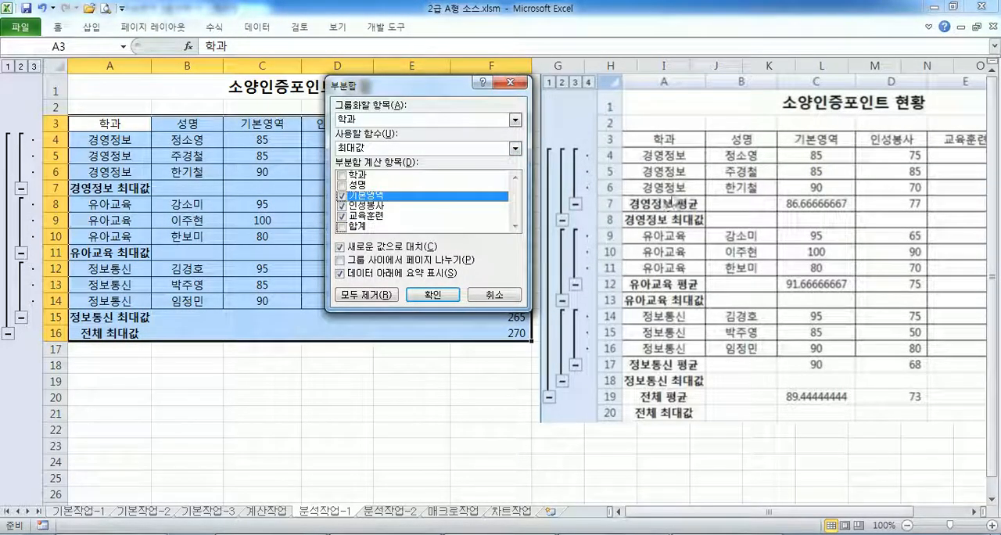
pyautogui.click(357, 149)
pyautogui.click(346, 177)
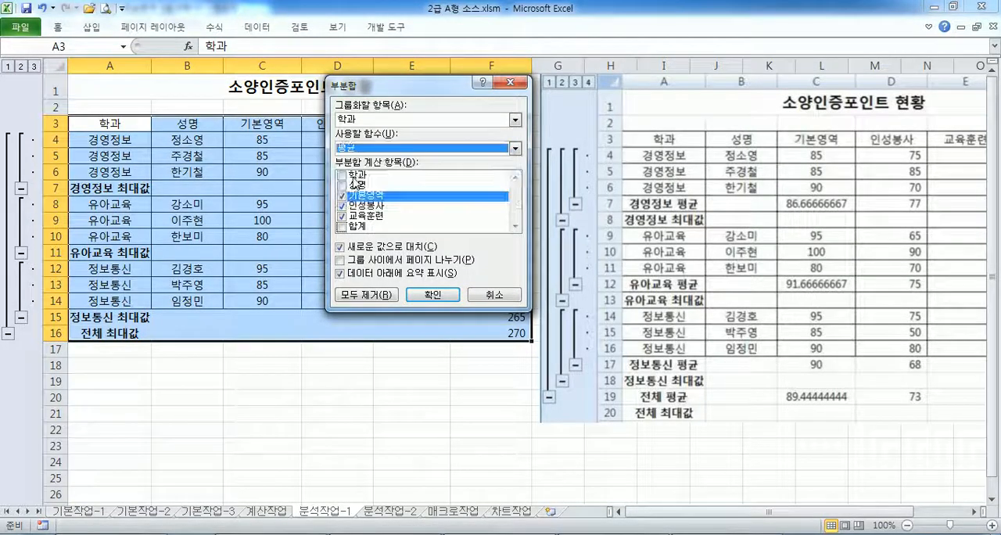
pyautogui.click(347, 247)
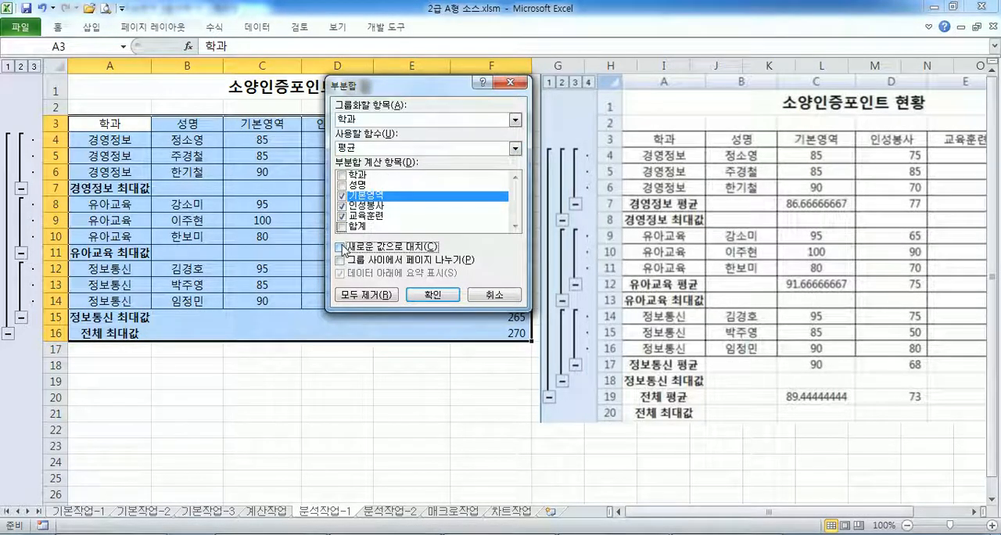
pyautogui.click(433, 295)
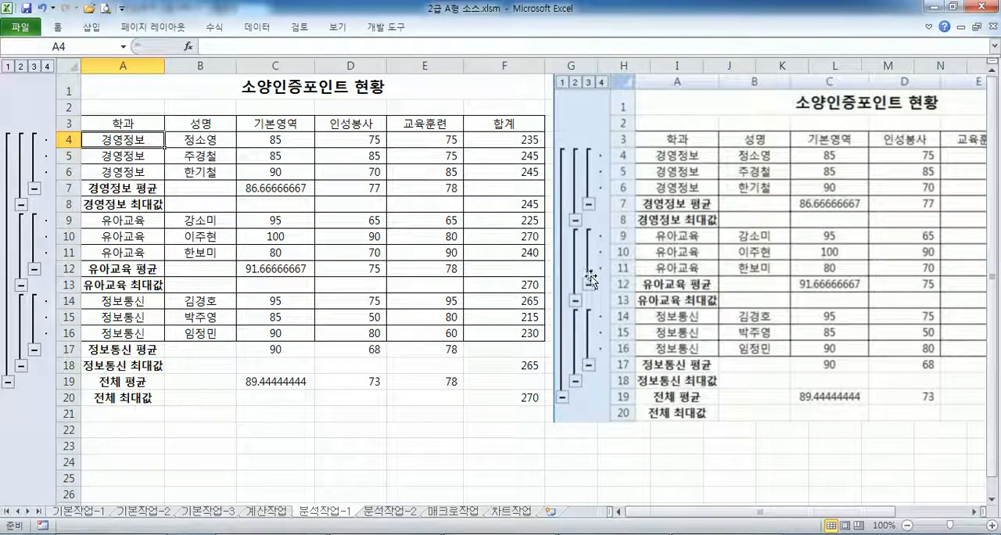
# - Compare the nested subtotals with the result picture, return it beside the table, and check the subtotal order condition in the Notepad exam text
pyautogui.click(663, 289)
pyautogui.moveTo(665, 289); pyautogui.dragTo(509, 316)
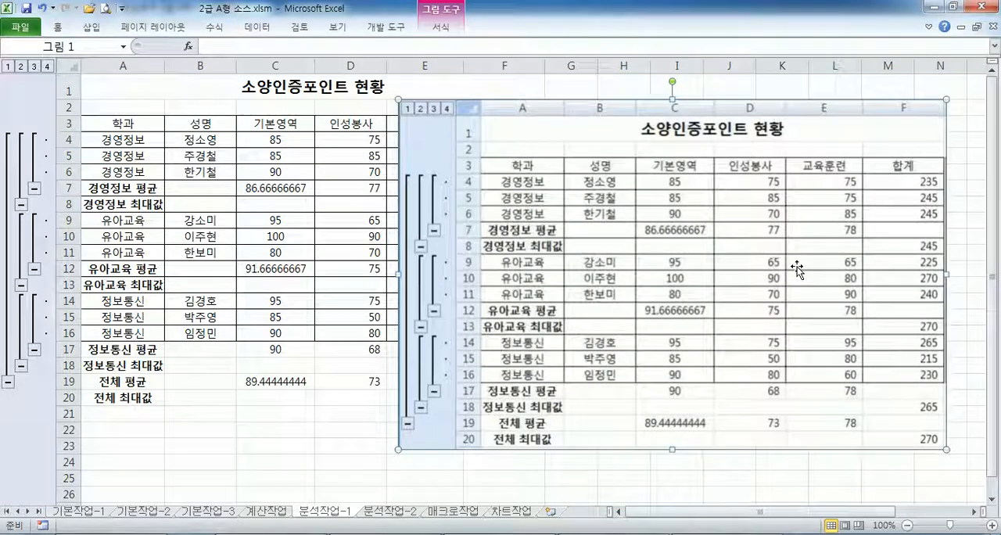
pyautogui.moveTo(528, 268); pyautogui.dragTo(673, 276)
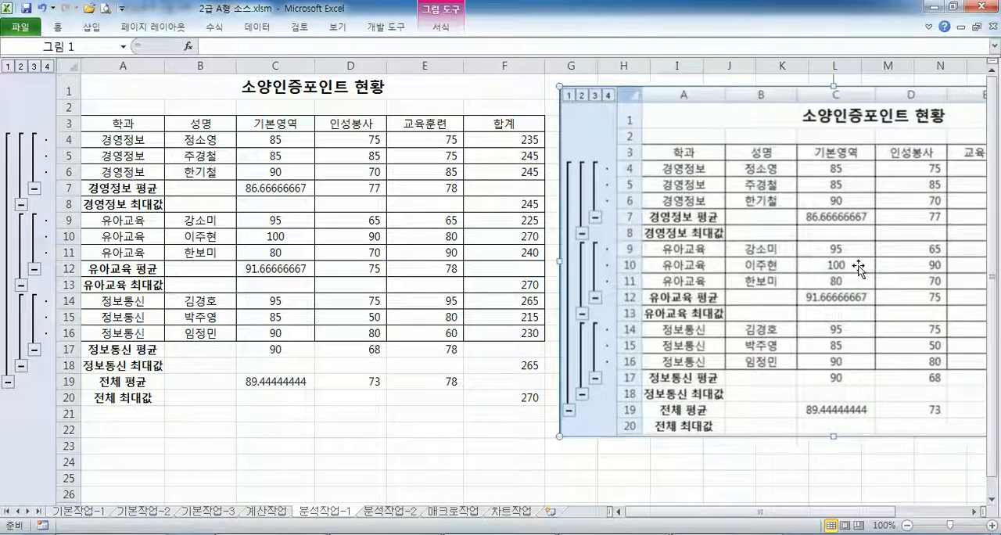
pyautogui.hotkey('alt', 'Tab')
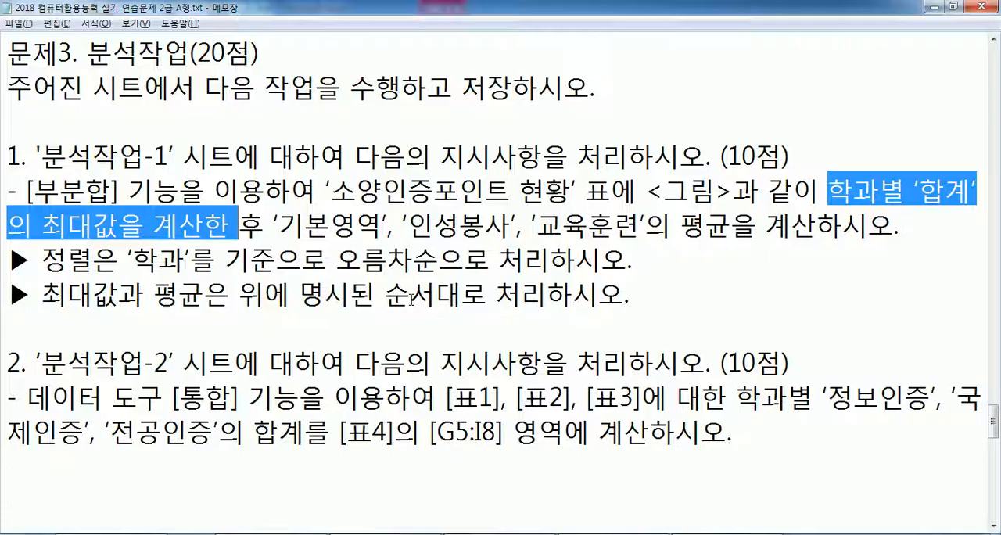
pyautogui.click(261, 276)
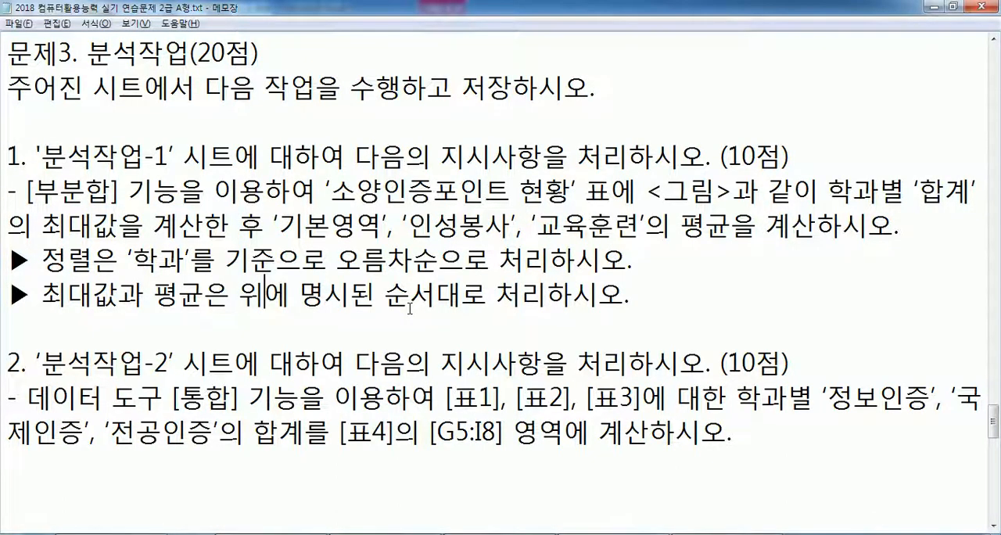
# - Read item 2 and, on the workbook's 분석작업-2 sheet, set up a 합계 consolidation into F4:I8 with references A4:D8, A11:D15 and A18:D22
pyautogui.scroll(-2, 409, 308)
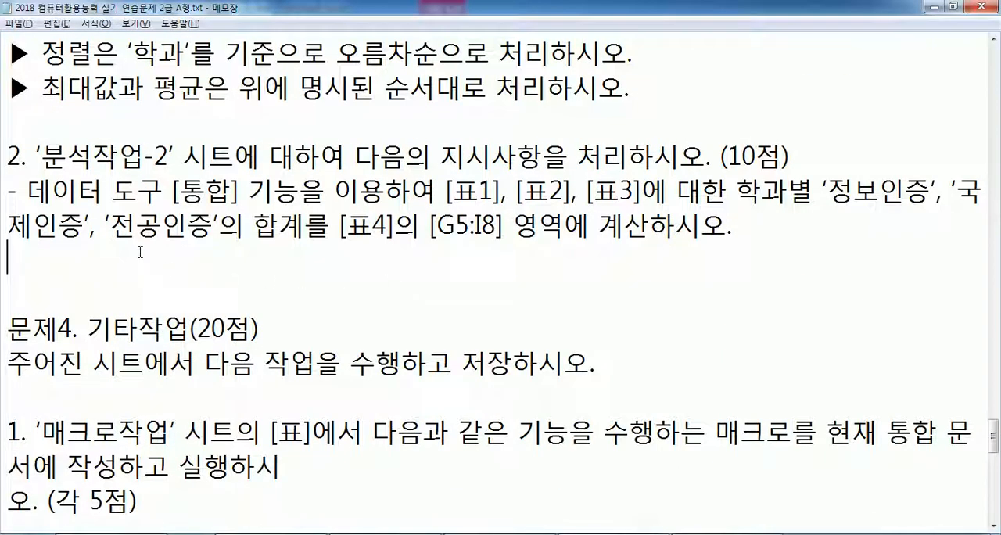
pyautogui.scroll(-1, 140, 252)
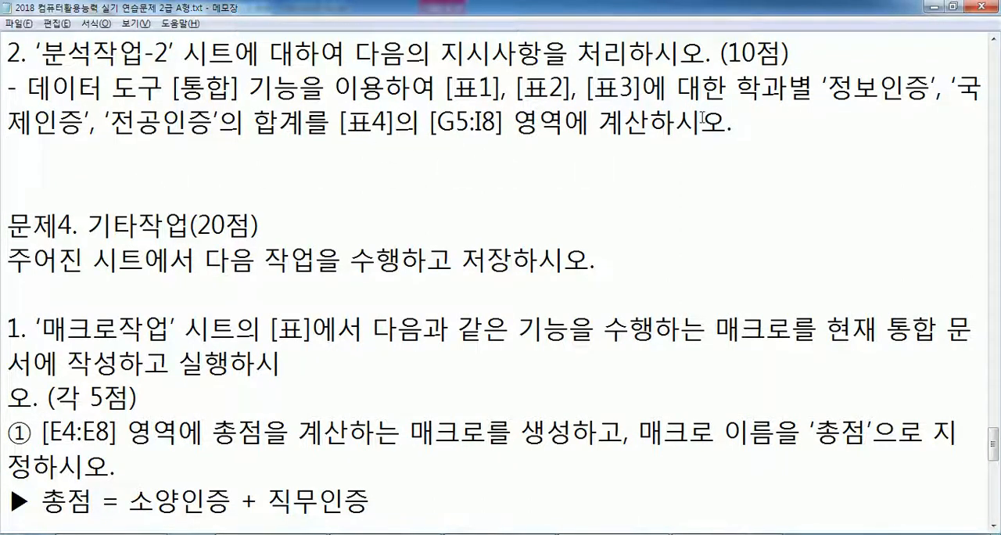
pyautogui.click(433, 534)
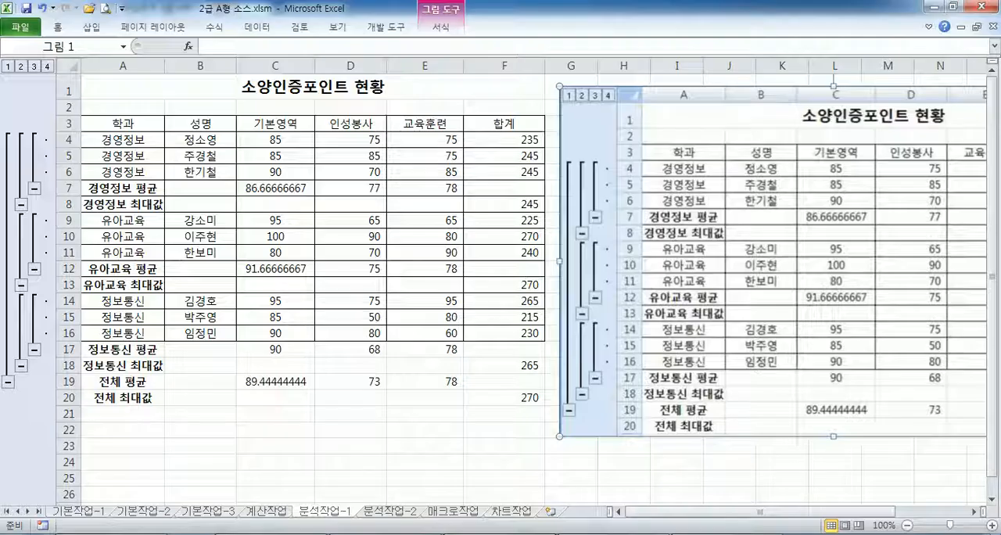
pyautogui.click(393, 512)
pyautogui.moveTo(398, 141); pyautogui.dragTo(659, 201)
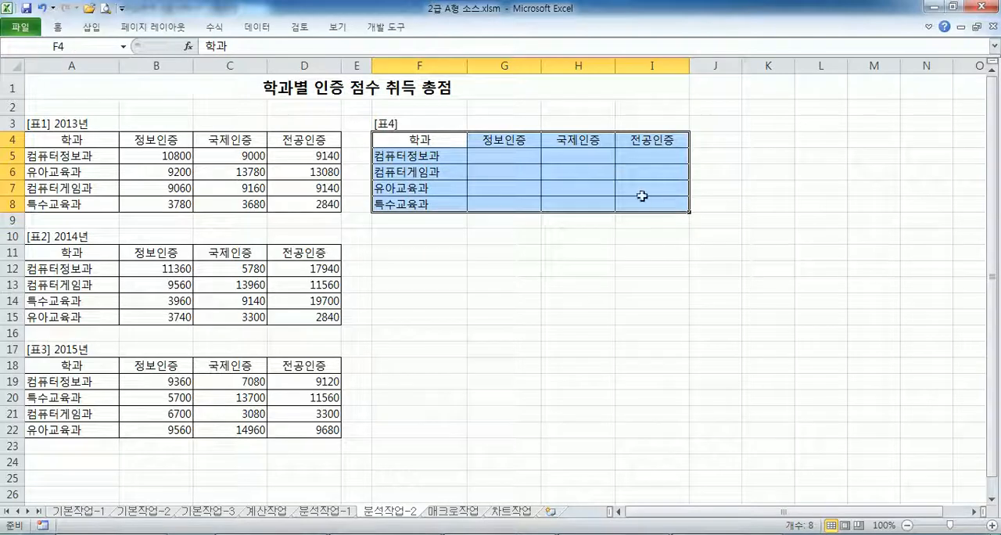
pyautogui.click(259, 27)
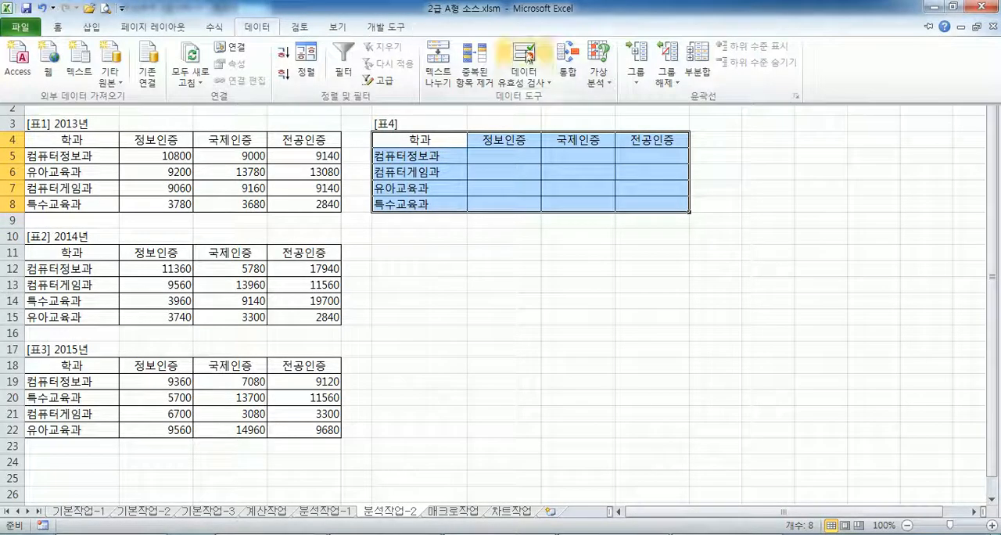
pyautogui.click(567, 69)
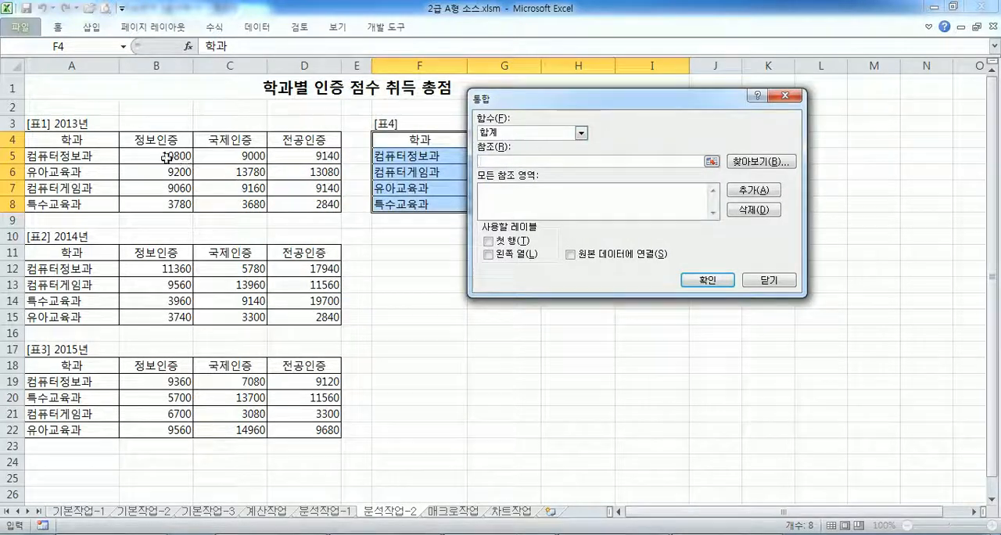
pyautogui.moveTo(86, 139); pyautogui.dragTo(311, 201)
pyautogui.click(755, 190)
pyautogui.moveTo(99, 255); pyautogui.dragTo(287, 317)
pyautogui.click(754, 190)
pyautogui.moveTo(85, 367); pyautogui.dragTo(342, 430)
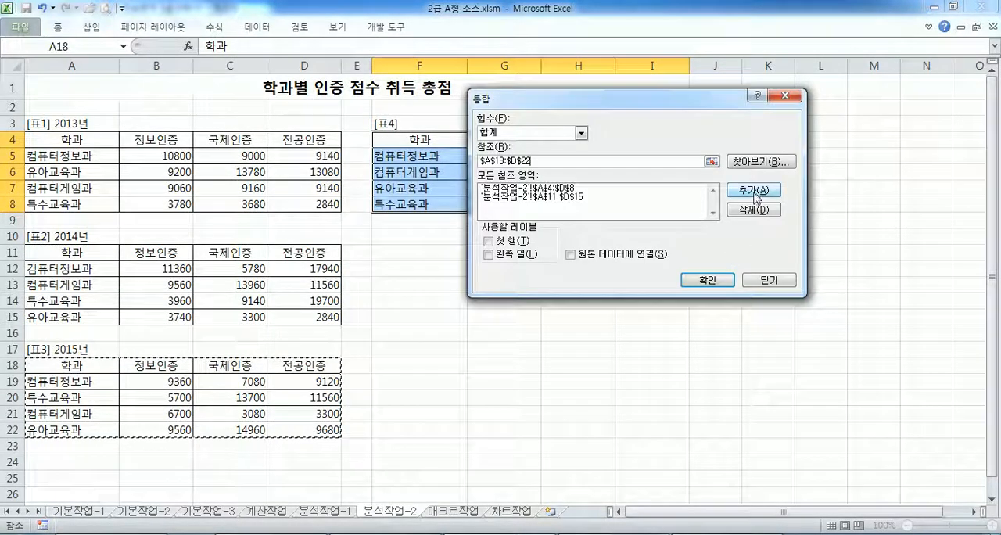
pyautogui.click(754, 191)
# - Use both the 첫 행 and 왼쪽 열 labels and run the consolidation to fill [표4]
pyautogui.click(503, 241)
pyautogui.click(503, 255)
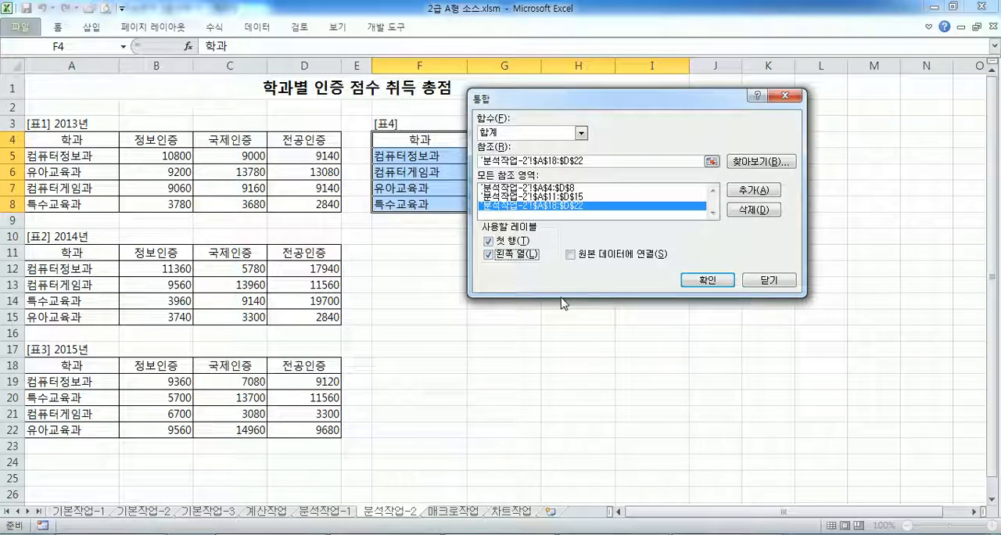
pyautogui.click(714, 280)
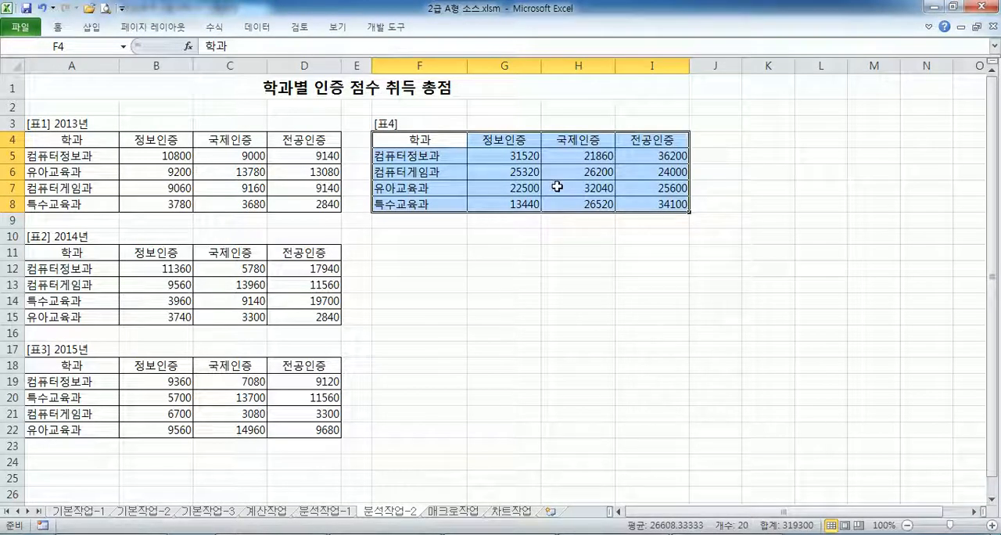
# - In the Notepad exam text, remove the stray line breaks in the 문제4 item 1 instruction and in sub-item ①
pyautogui.hotkey('alt', 'Tab')
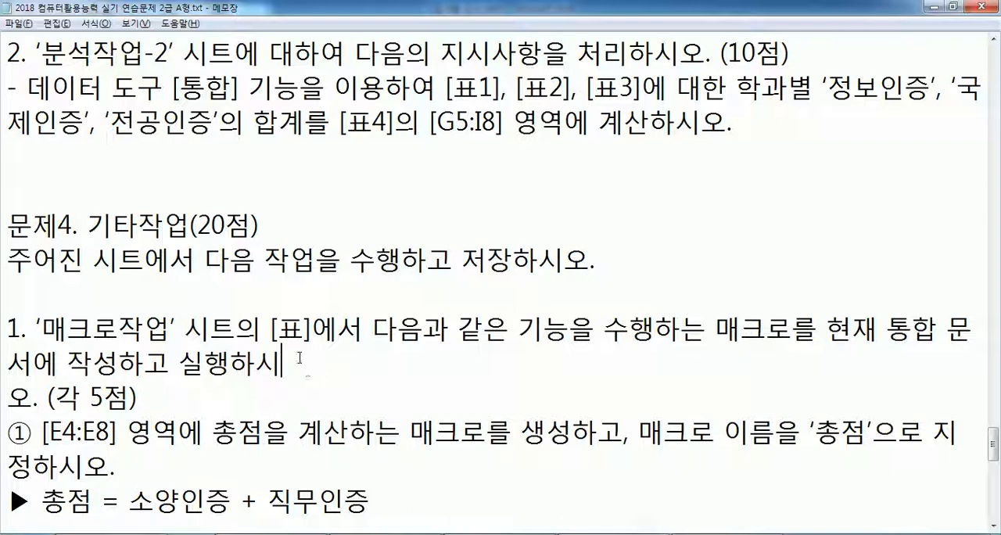
pyautogui.press('Delete')
pyautogui.scroll(-1, 295, 317)
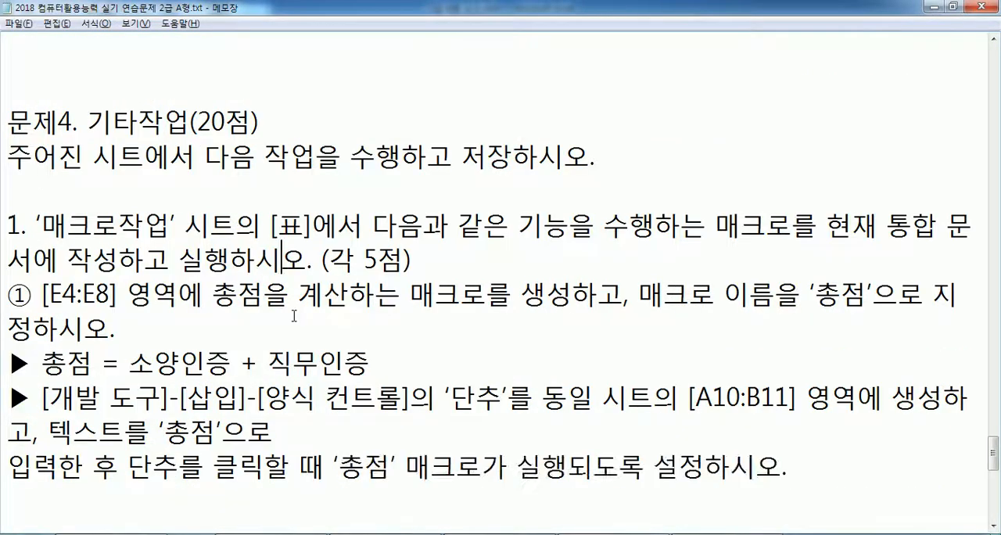
pyautogui.scroll(-1, 297, 329)
pyautogui.click(320, 323)
pyautogui.press('Delete')
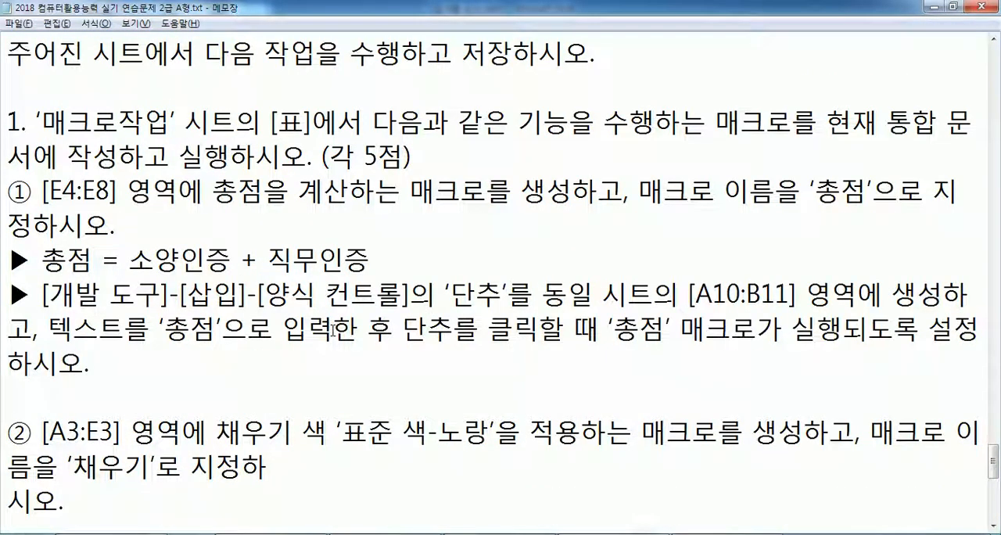
pyautogui.scroll(1, 397, 315)
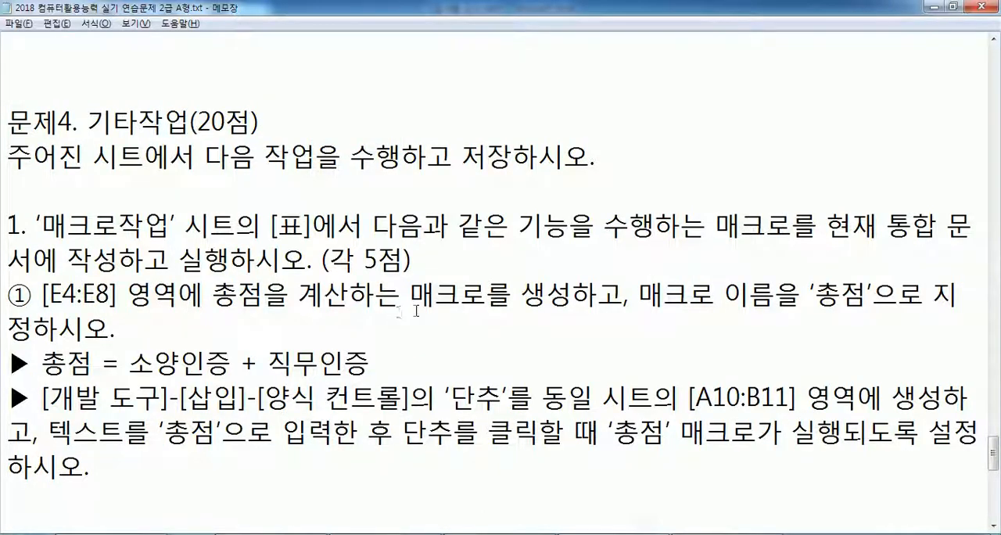
# - Remove the stray line breaks in sub-item ②, the 채우기 macro instruction
pyautogui.moveTo(994, 452); pyautogui.dragTo(996, 467)
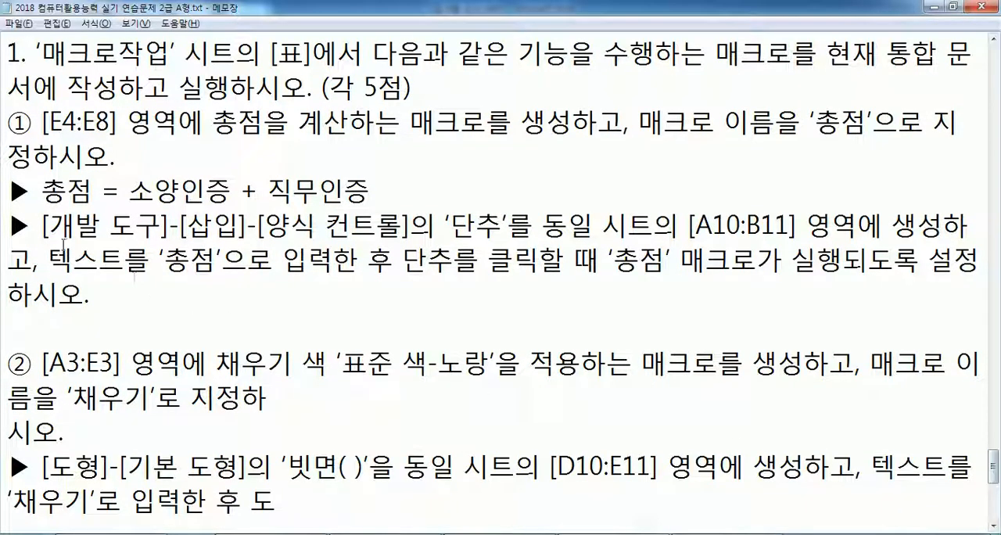
pyautogui.click(319, 398)
pyautogui.press('Delete')
pyautogui.press('Delete')
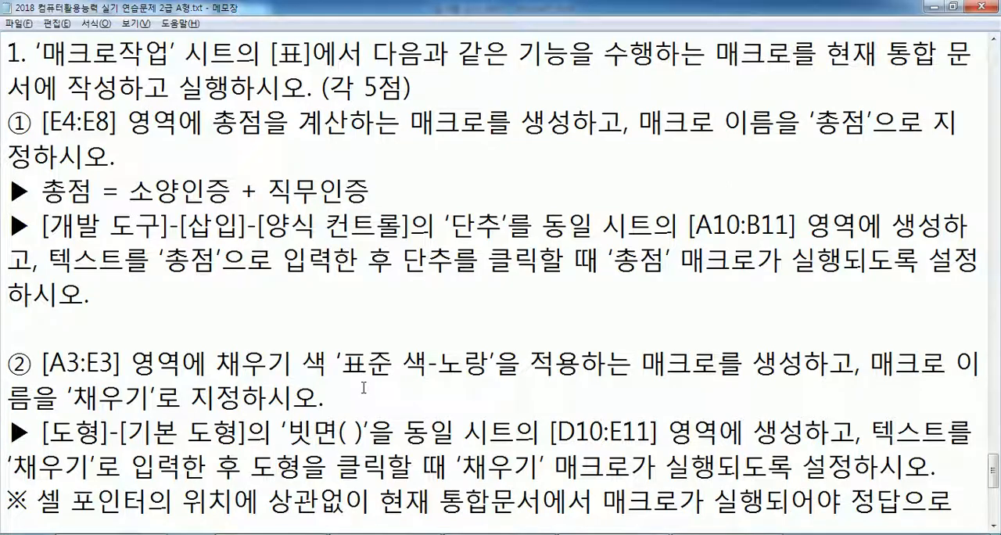
pyautogui.scroll(-1, 361, 387)
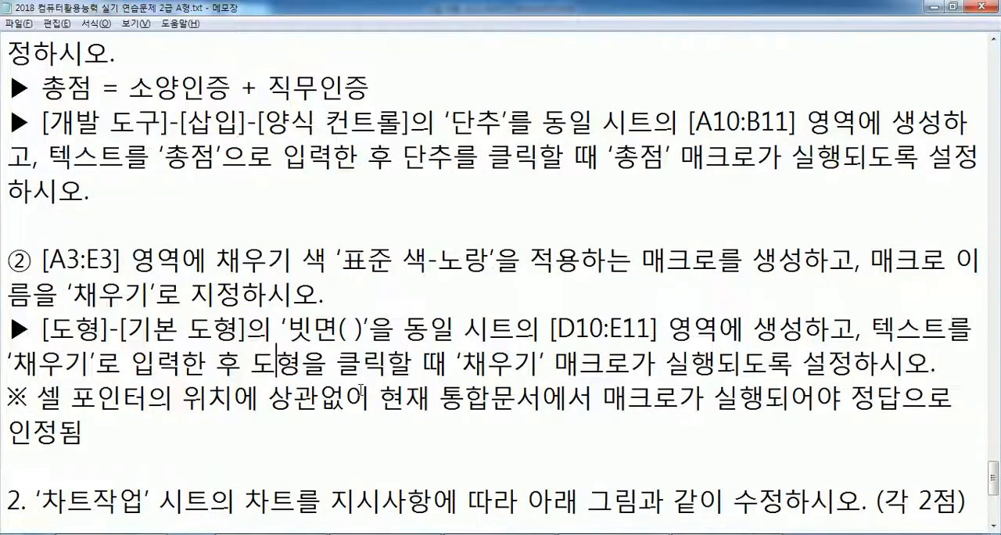
pyautogui.click(19, 431)
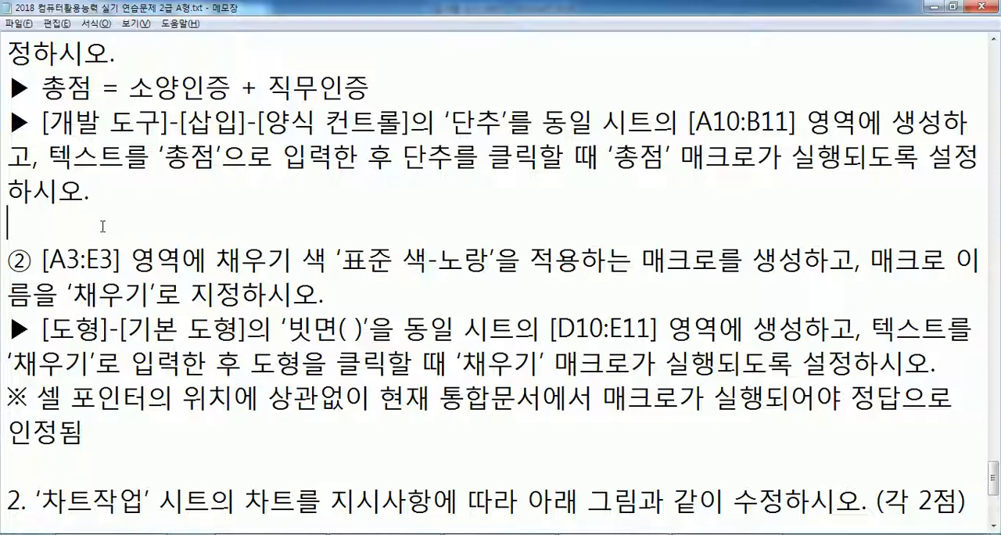
pyautogui.scroll(1, 121, 139)
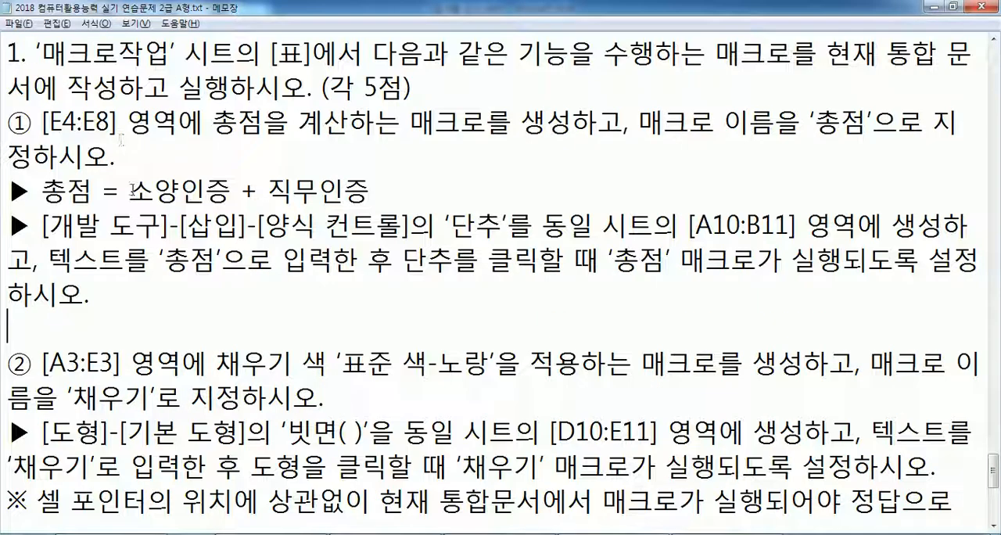
# - Look over the table on the workbook's 매크로작업 sheet and reread the macro name and button requirements of sub-item ① in Notepad
pyautogui.hotkey('alt', 'Tab')
pyautogui.click(453, 512)
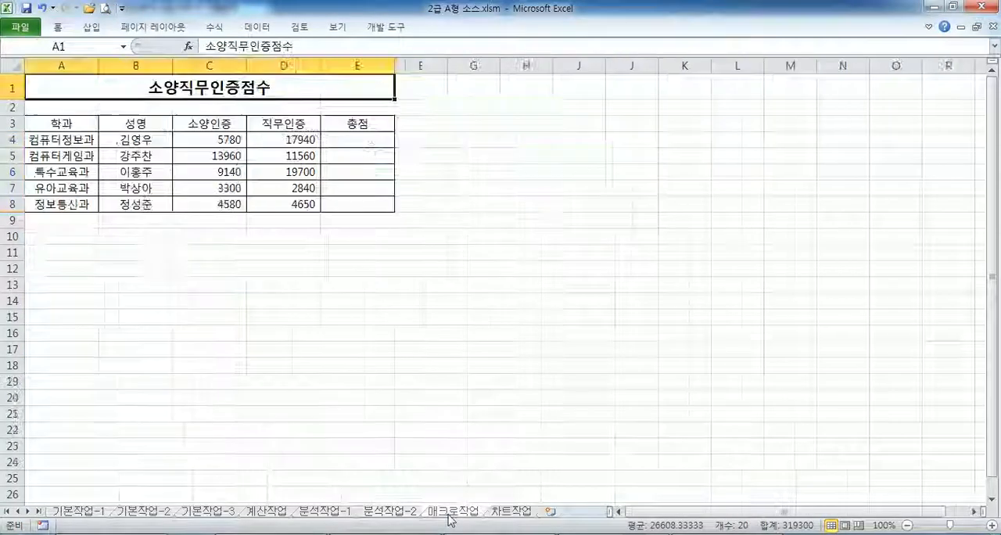
pyautogui.moveTo(197, 137); pyautogui.dragTo(271, 138)
pyautogui.click(328, 138)
pyautogui.click(471, 218)
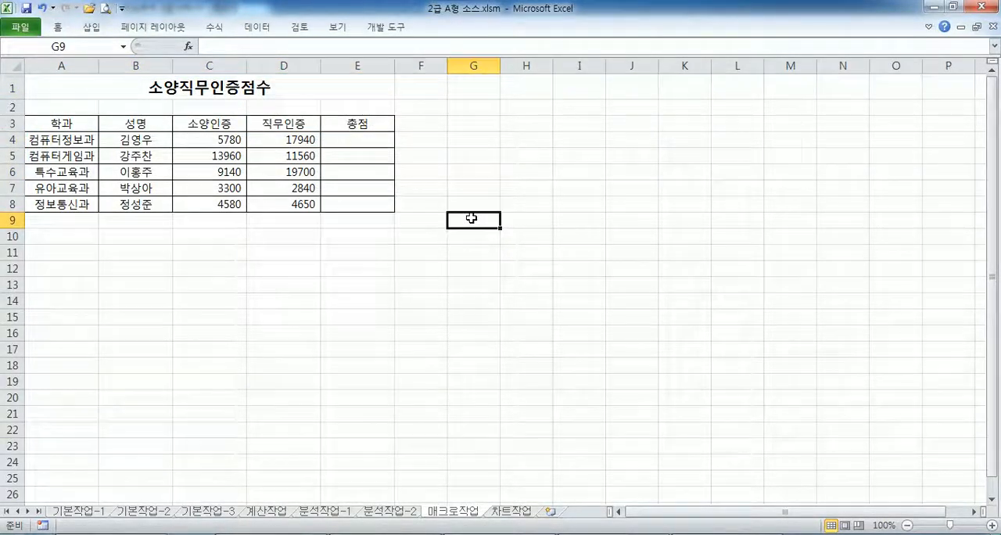
pyautogui.hotkey('alt', 'Tab')
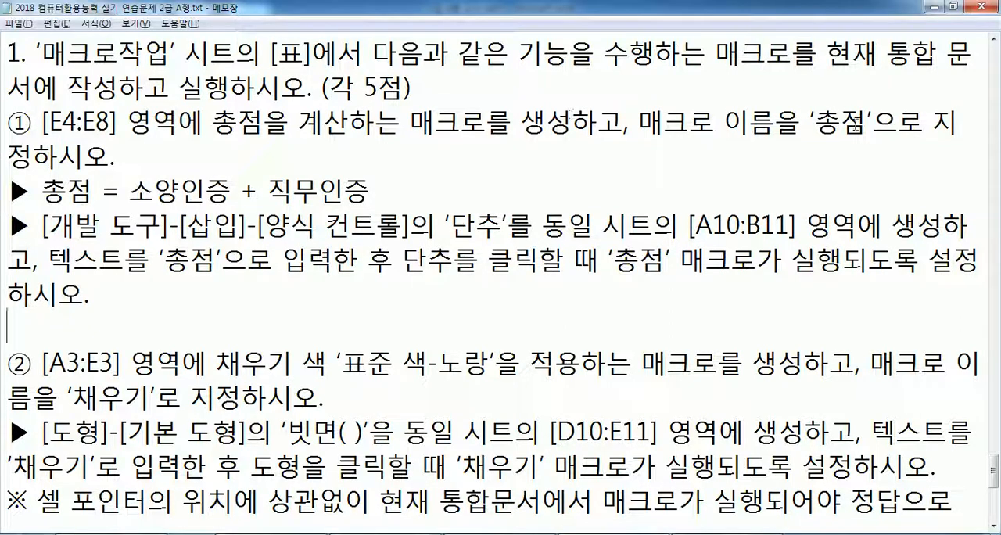
pyautogui.moveTo(818, 122); pyautogui.dragTo(866, 122)
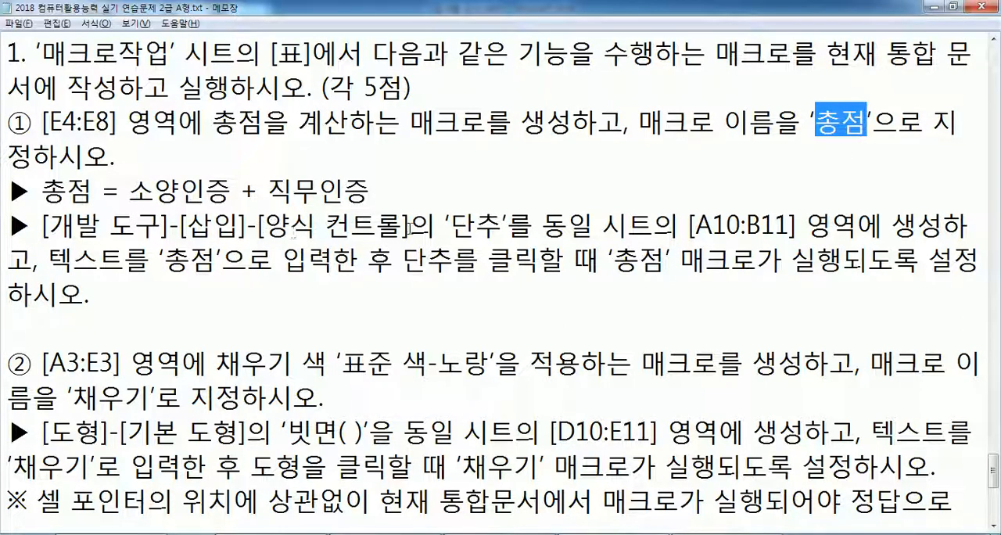
pyautogui.moveTo(452, 224); pyautogui.dragTo(477, 225)
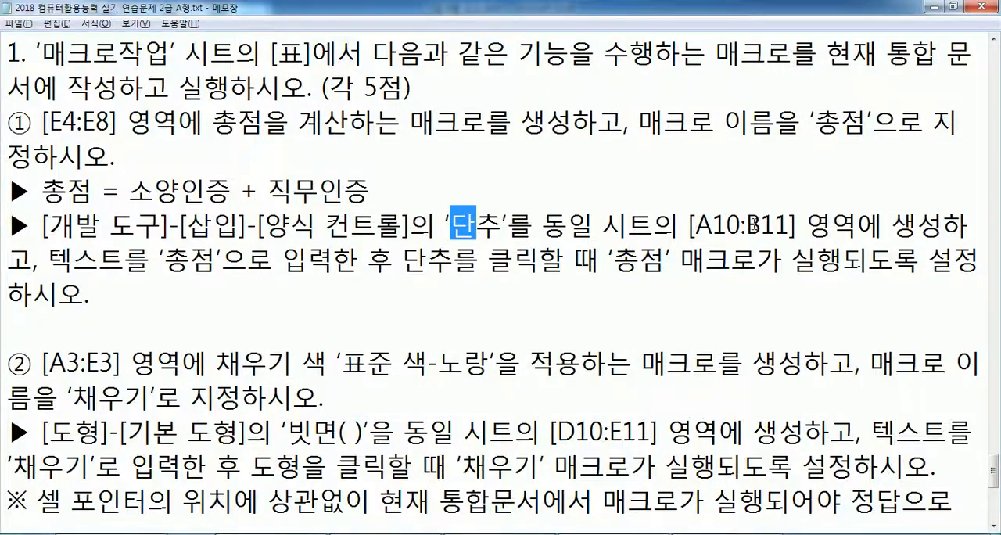
# - On the workbook's 매크로작업 sheet, draw a 단추 form control covering A10:B11
pyautogui.hotkey('alt', 'Tab')
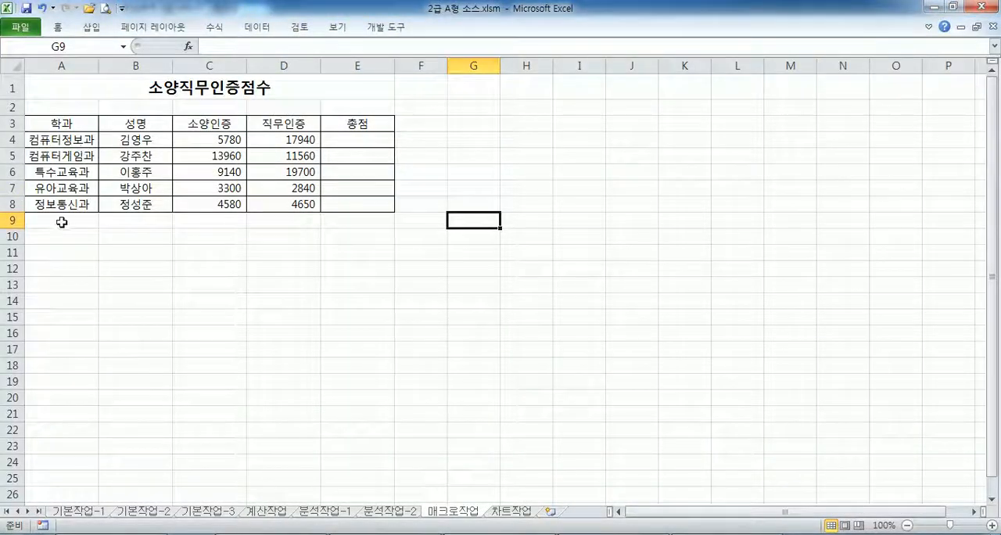
pyautogui.moveTo(54, 238); pyautogui.dragTo(119, 255)
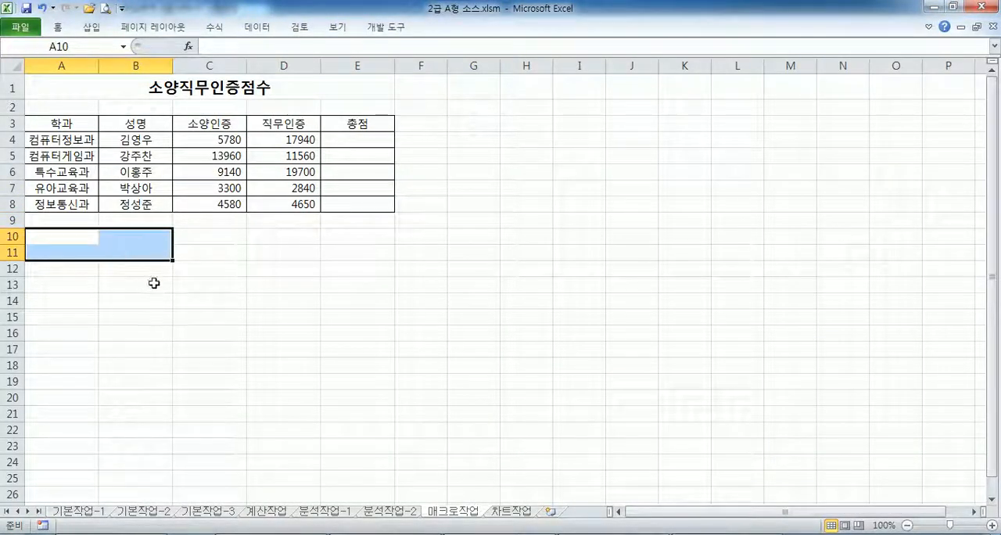
pyautogui.hotkey('alt', 'Tab')
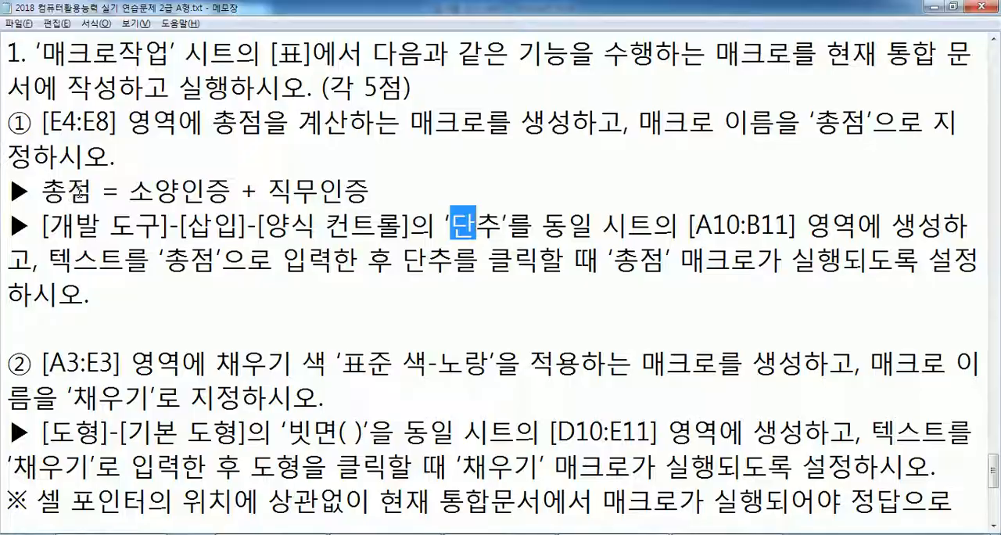
pyautogui.hotkey('alt', 'Tab')
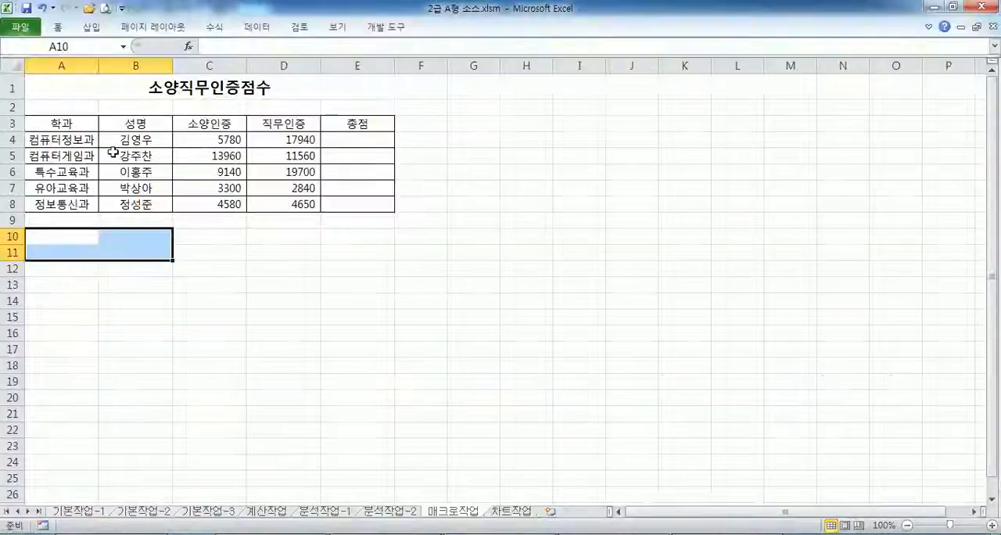
pyautogui.click(386, 28)
pyautogui.click(252, 74)
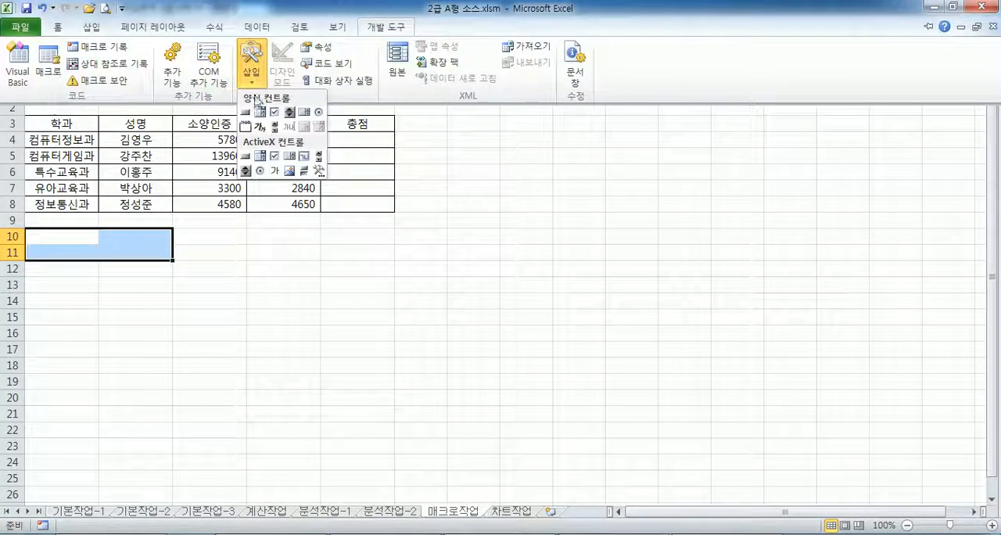
pyautogui.click(245, 112)
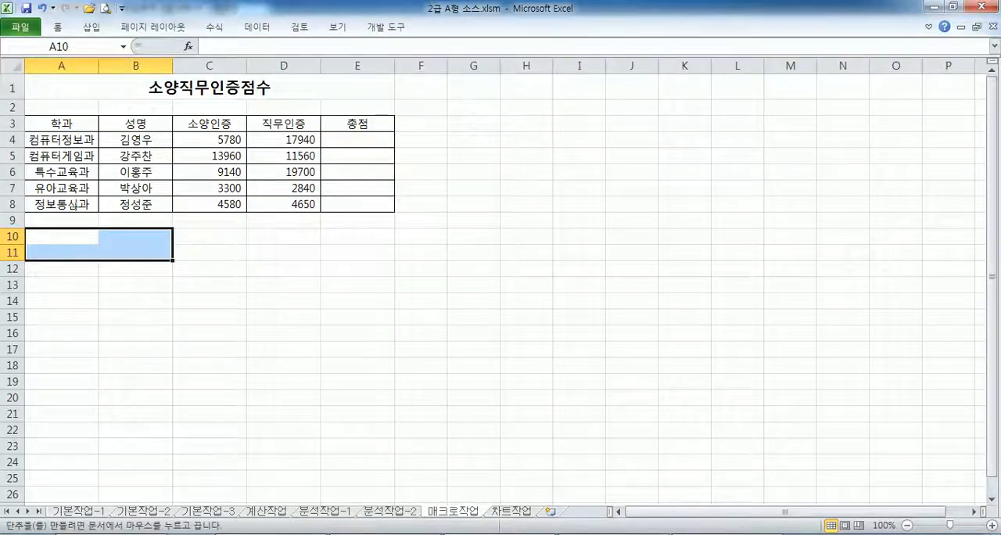
pyautogui.moveTo(26, 229); pyautogui.dragTo(151, 255)
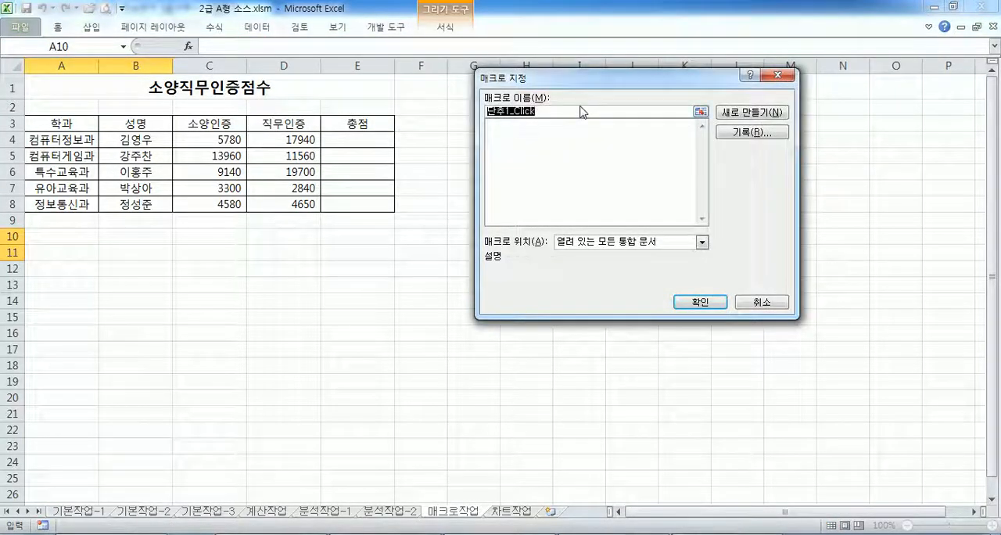
# - Name the button's macro 총점 and start recording it in 현재 통합 문서
pyautogui.write('chd')
pyautogui.press('BackSpace')
pyautogui.press('BackSpace')
pyautogui.press('BackSpace')
pyautogui.press('Hangul')
pyautogui.write('총')
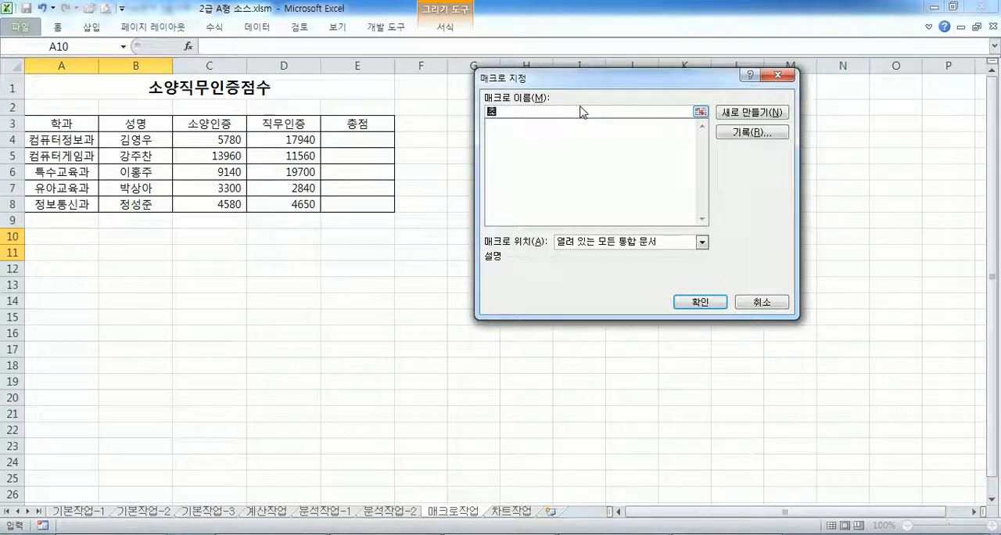
pyautogui.write('점')
pyautogui.click(723, 135)
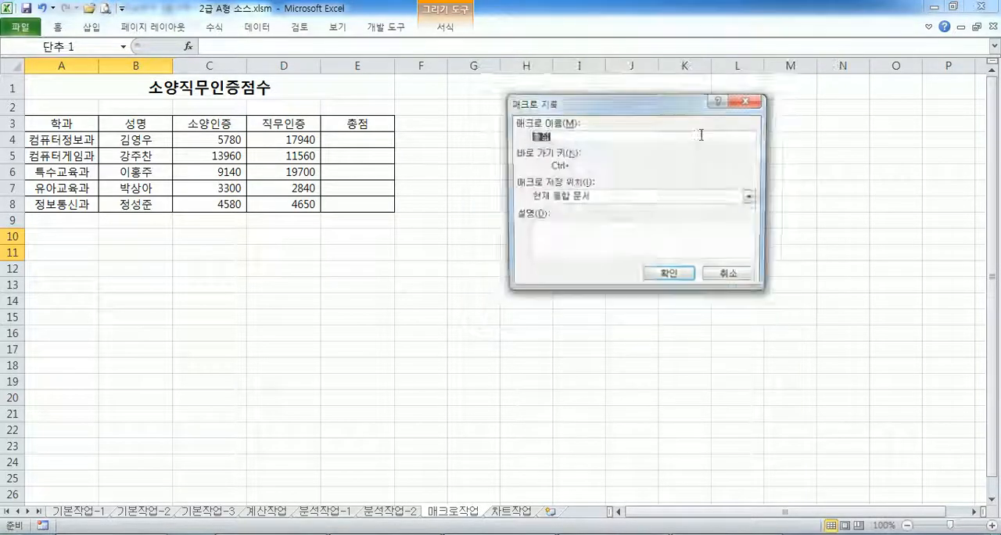
pyautogui.click(659, 279)
# - Record the macro by entering =C4+D4 in E4 and filling it down to E8, then stop recording
pyautogui.click(346, 141)
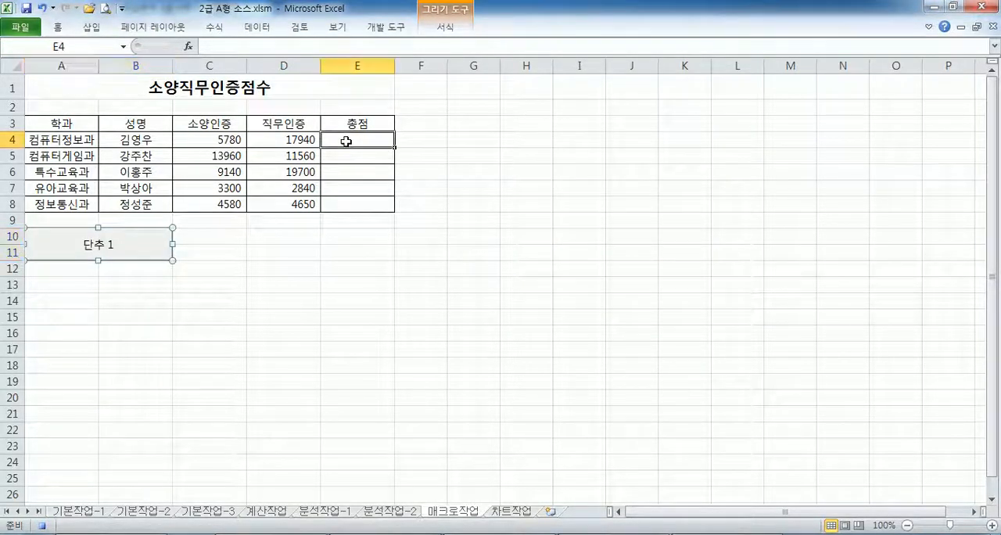
pyautogui.write('=')
pyautogui.click(215, 144)
pyautogui.write('+')
pyautogui.click(276, 142)
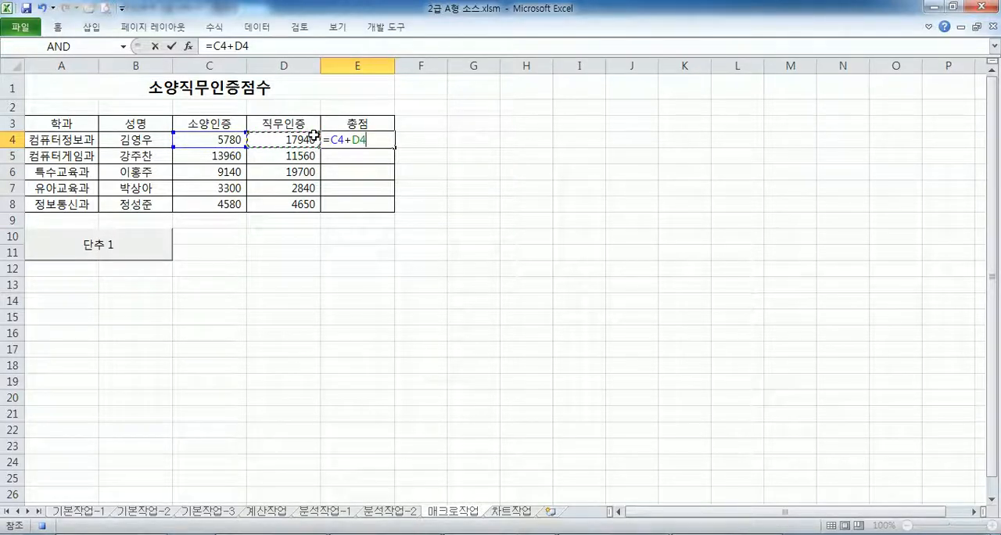
pyautogui.press('Return')
pyautogui.click(366, 141)
pyautogui.moveTo(395, 147); pyautogui.dragTo(395, 211)
pyautogui.click(356, 223)
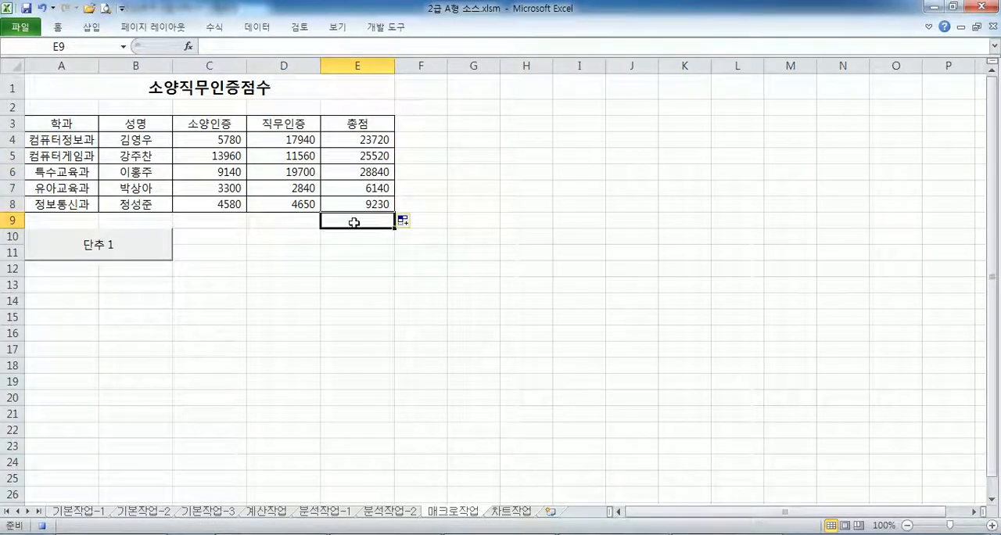
pyautogui.click(385, 26)
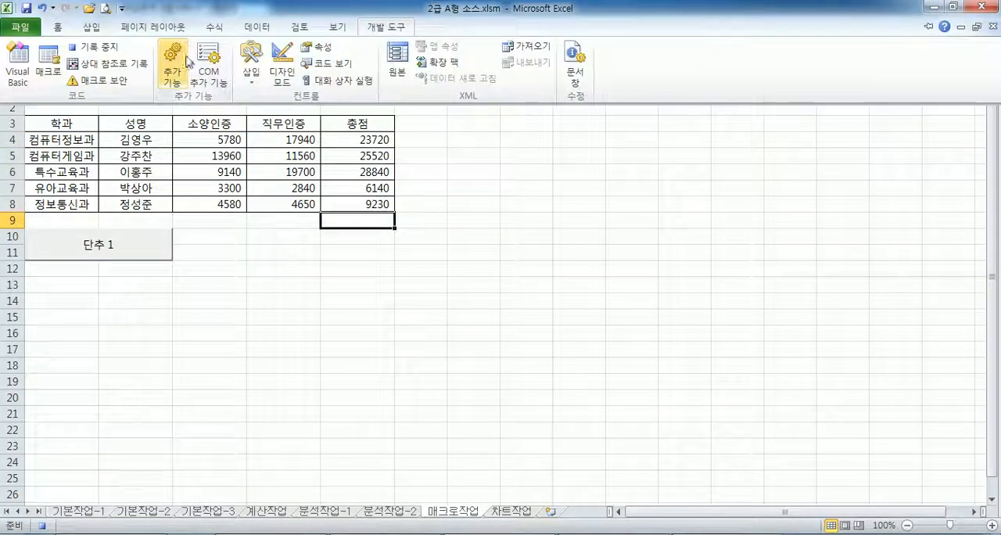
pyautogui.click(100, 49)
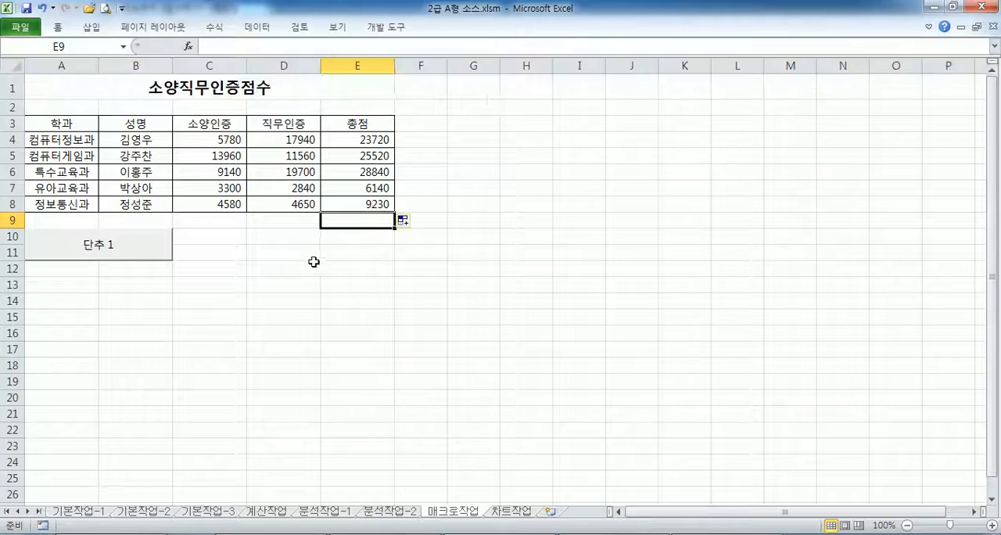
# - Clear the 총점 values in column E and run the 총점 macro from the button to recalculate them
pyautogui.moveTo(365, 139); pyautogui.dragTo(351, 233)
pyautogui.press('Delete')
pyautogui.click(339, 287)
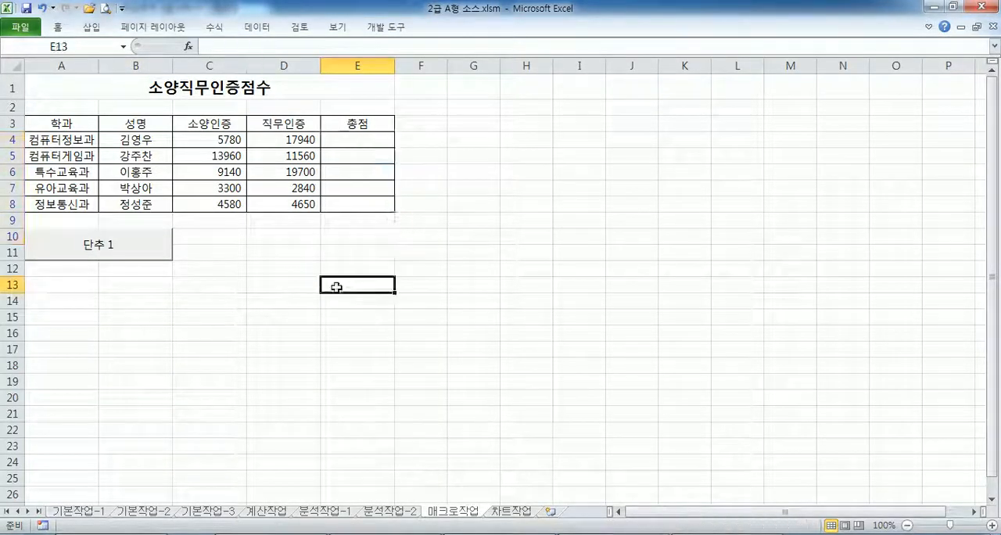
pyautogui.click(146, 253)
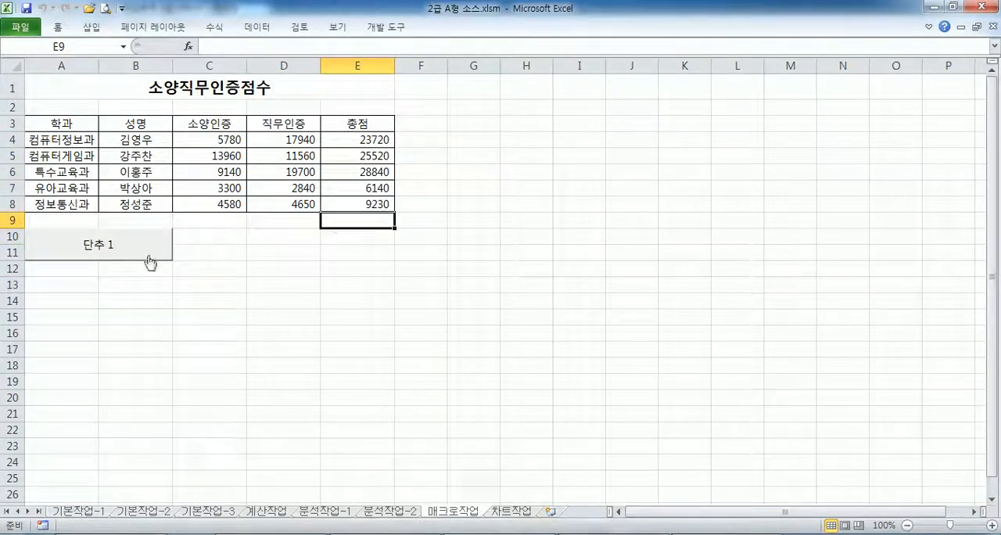
pyautogui.rightClick(120, 252)
pyautogui.click(137, 252)
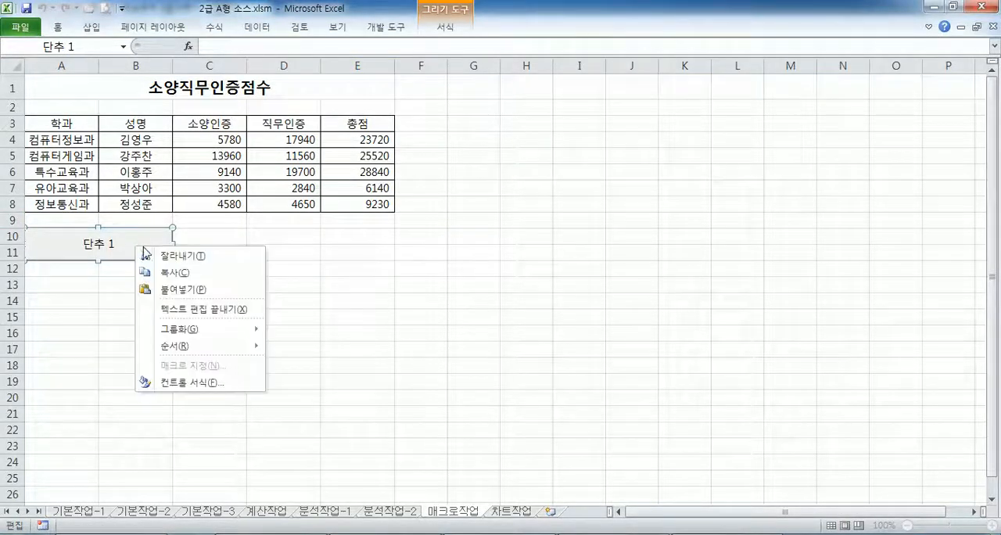
pyautogui.click(181, 305)
pyautogui.press('Escape')
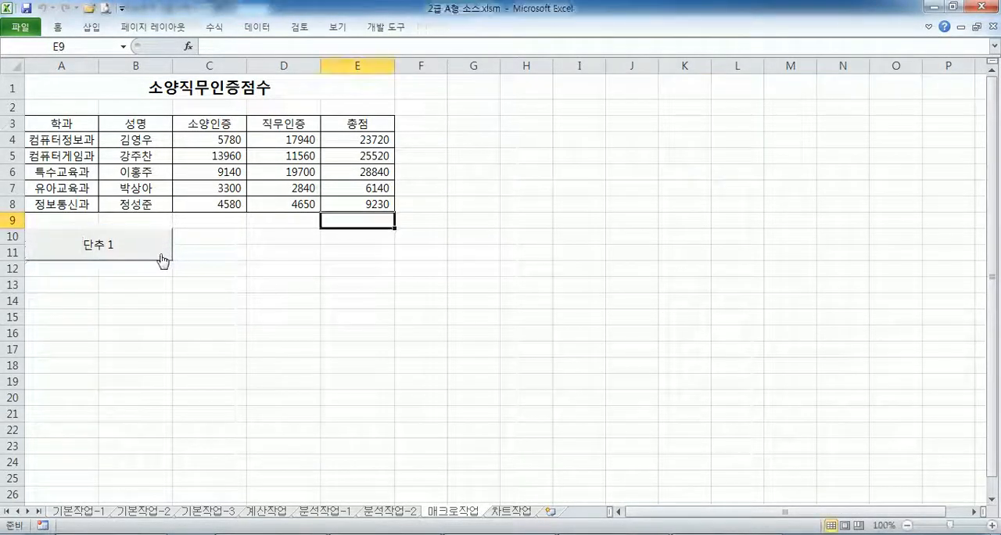
# - Replace the button's caption with 총점
pyautogui.rightClick(161, 255)
pyautogui.click(205, 320)
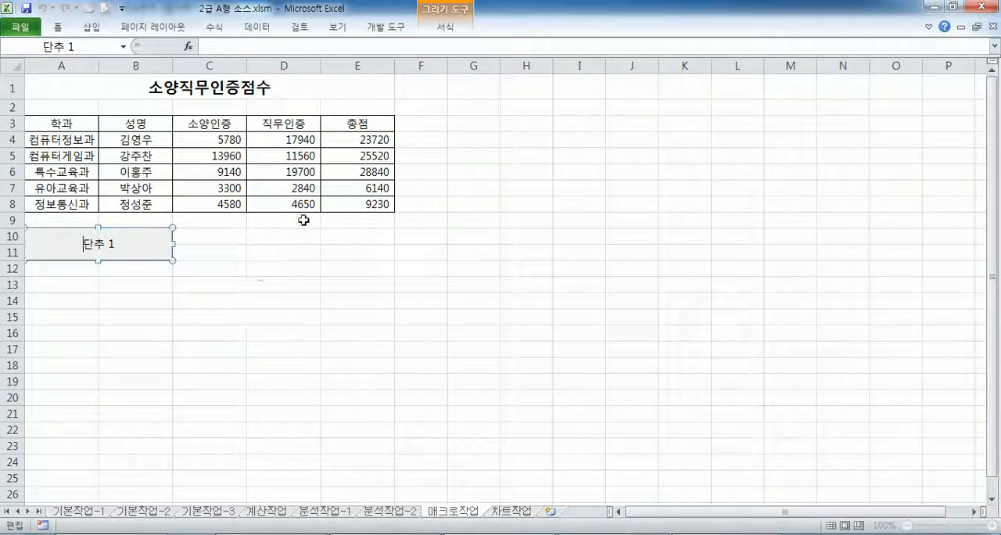
pyautogui.write('종')
pyautogui.write('점')
pyautogui.press('Delete')
pyautogui.press('Delete')
pyautogui.press('Delete')
pyautogui.press('Delete')
pyautogui.press('Escape')
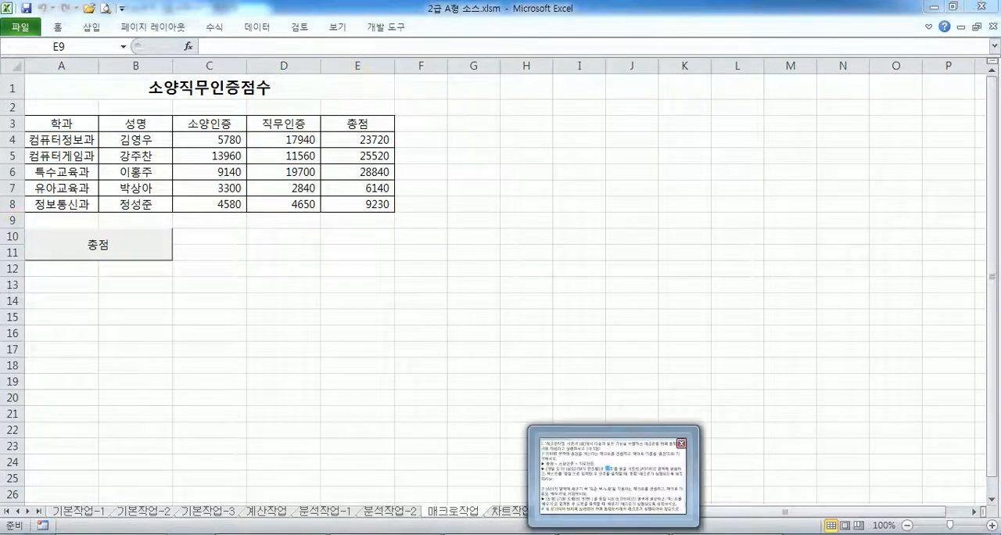
# - Switch to the Notepad exam text to read the 채우기 macro instructions, checking the range A3:E3 on the 매크로작업 sheet
pyautogui.click(531, 494)
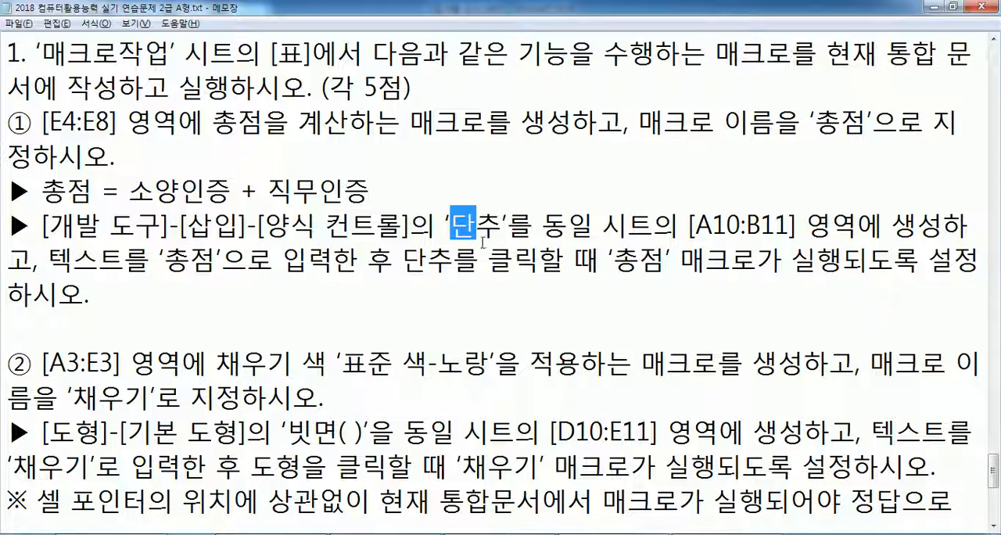
pyautogui.moveTo(239, 187); pyautogui.dragTo(262, 189)
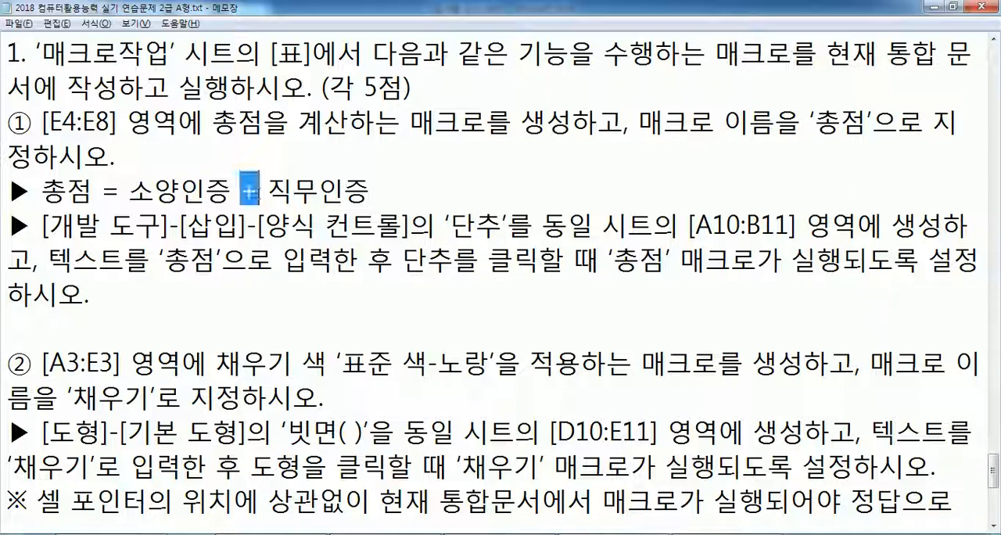
pyautogui.click(117, 303)
pyautogui.scroll(-1, 210, 206)
pyautogui.scroll(-1, 211, 205)
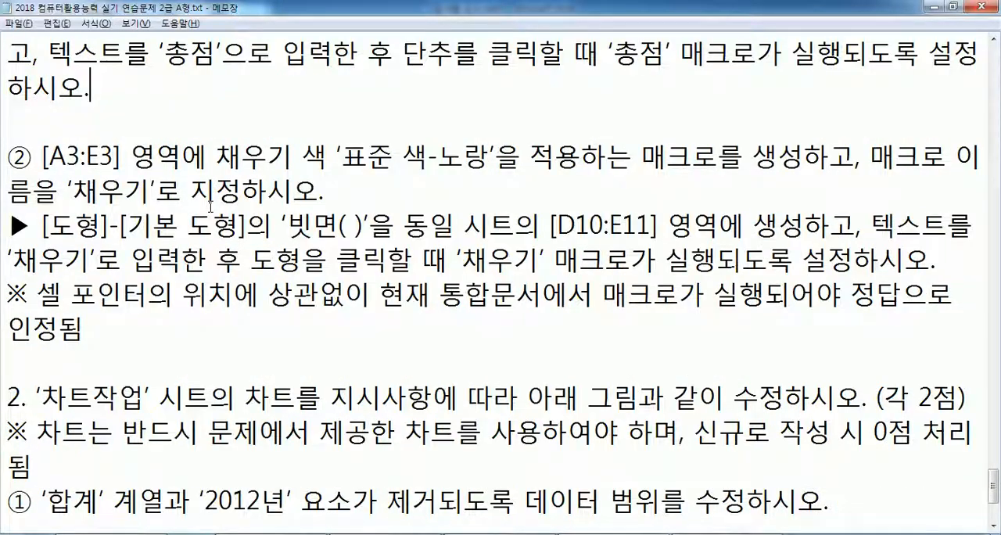
pyautogui.scroll(-1, 211, 206)
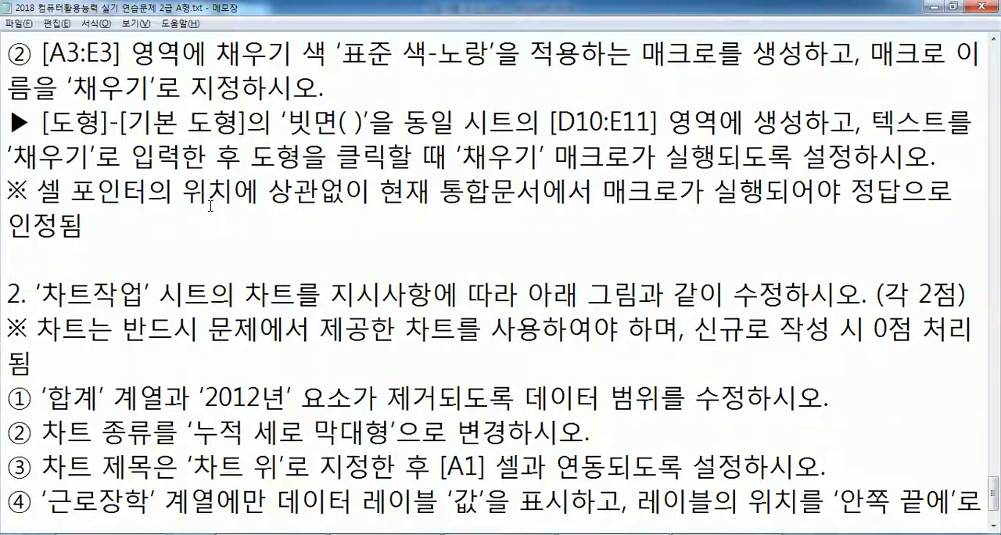
pyautogui.hotkey('alt', 'Tab')
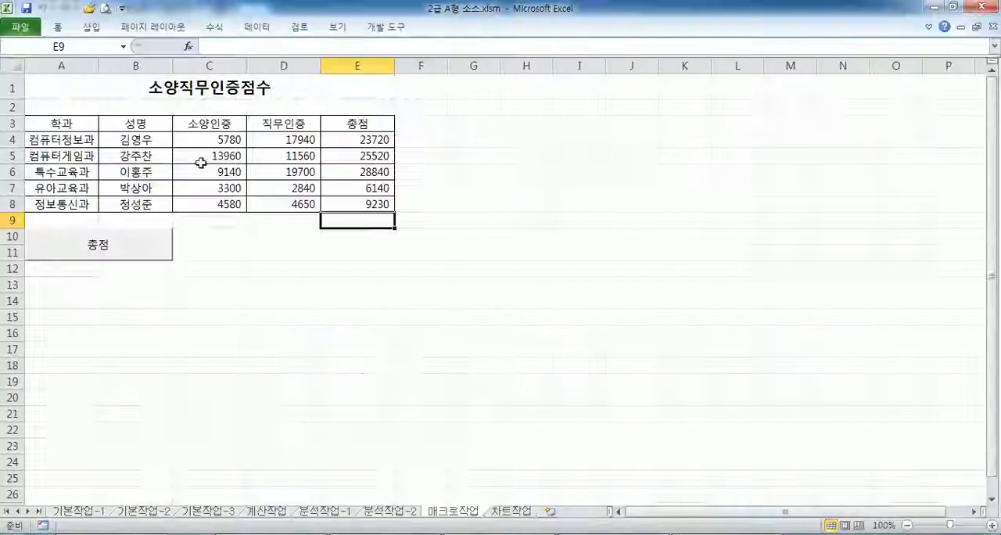
pyautogui.moveTo(67, 125); pyautogui.dragTo(329, 123)
pyautogui.hotkey('alt', 'Tab')
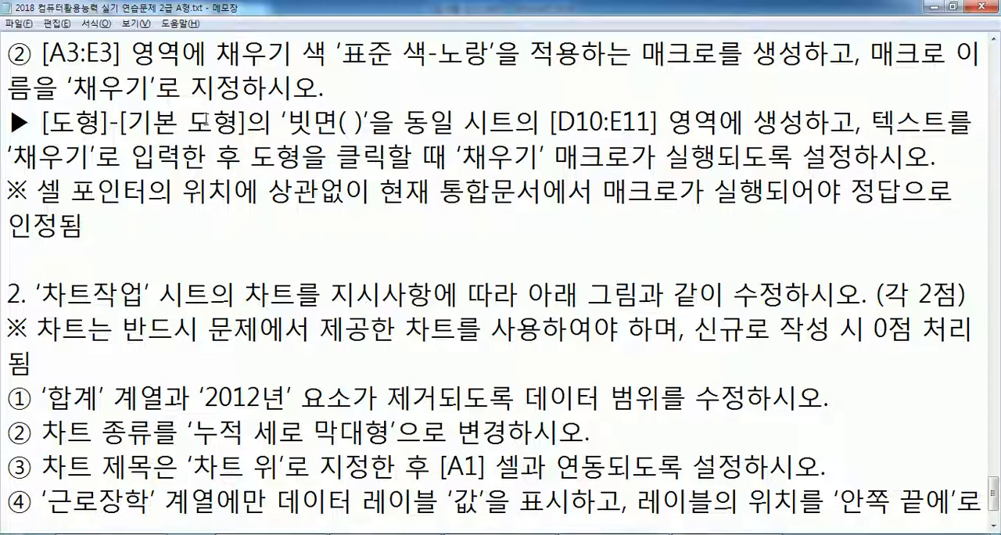
pyautogui.hotkey('alt', 'Tab')
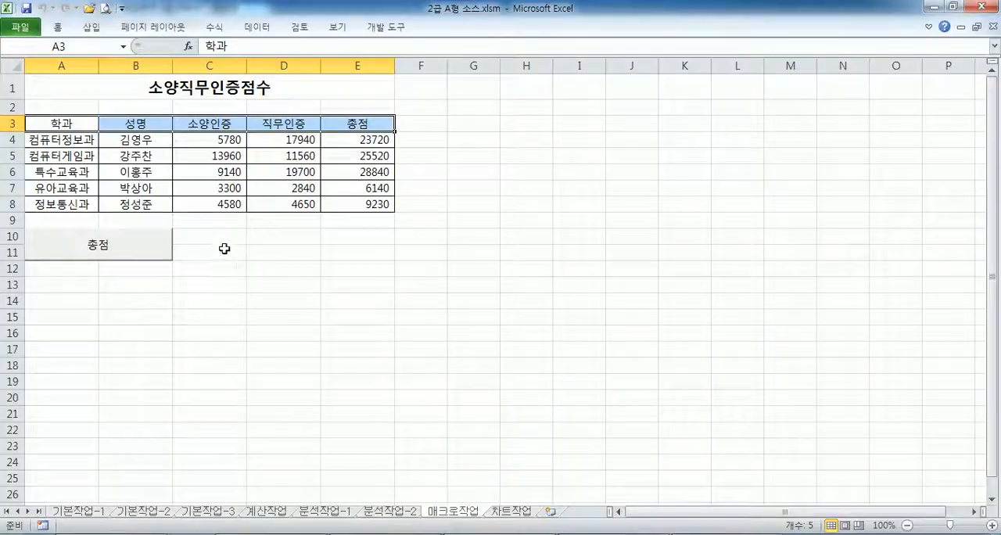
# - Draw a 빗면 basic shape covering D10:E11, checking the target range against the exam instructions
pyautogui.moveTo(266, 233); pyautogui.dragTo(372, 249)
pyautogui.hotkey('alt', 'Tab')
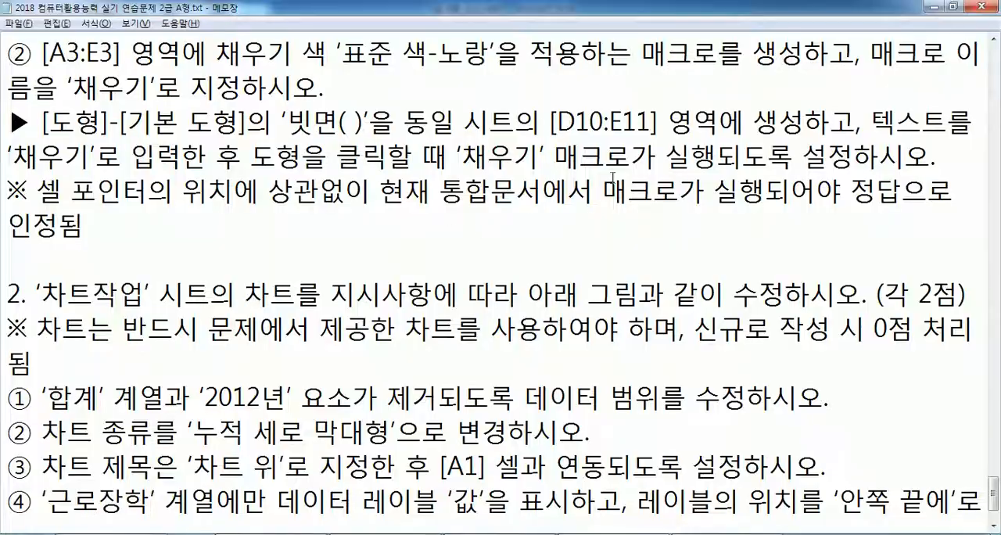
pyautogui.hotkey('alt', 'Tab')
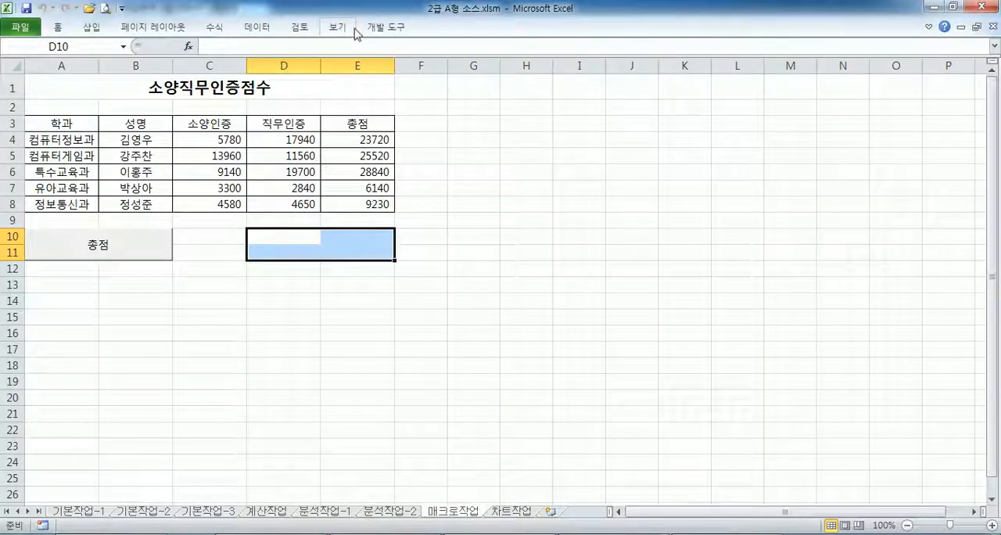
pyautogui.click(92, 27)
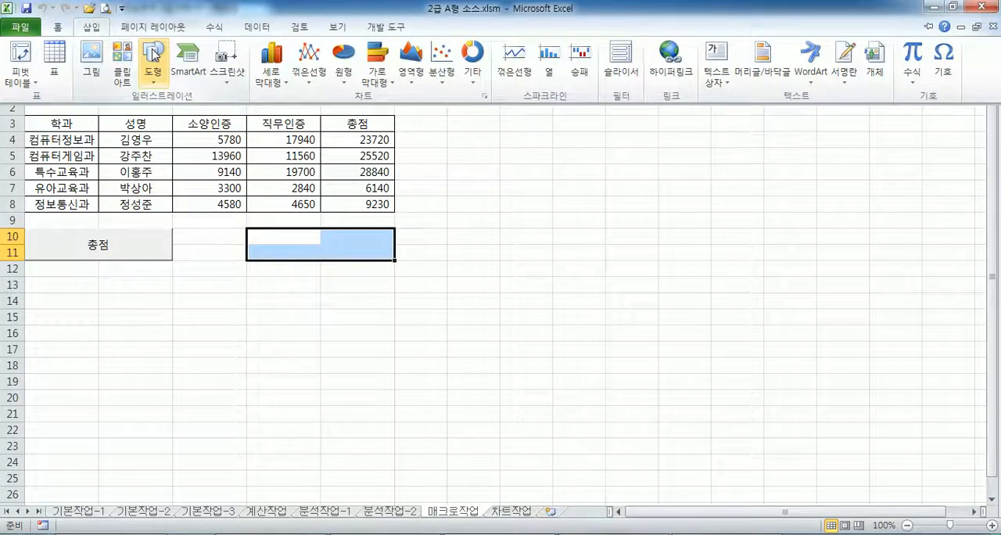
pyautogui.click(152, 55)
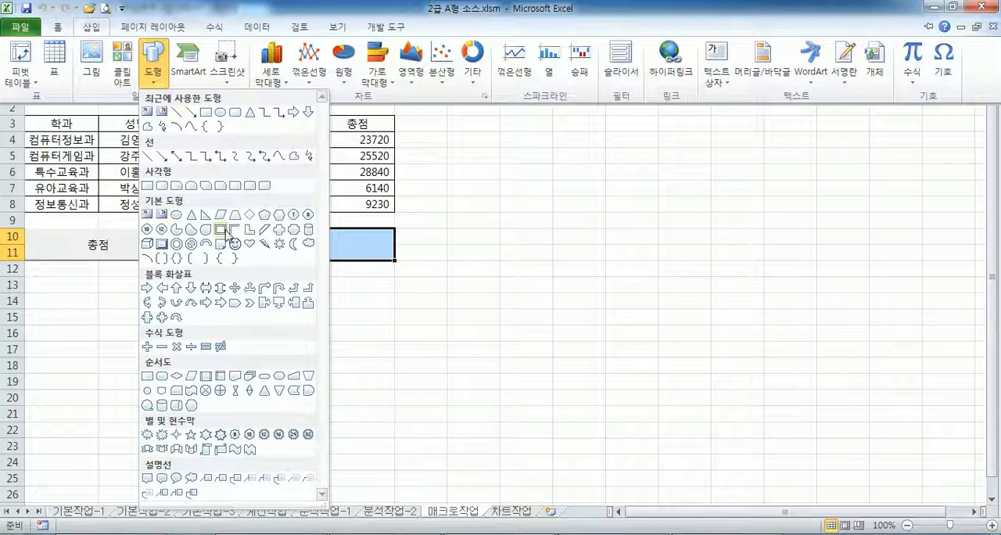
pyautogui.click(162, 246)
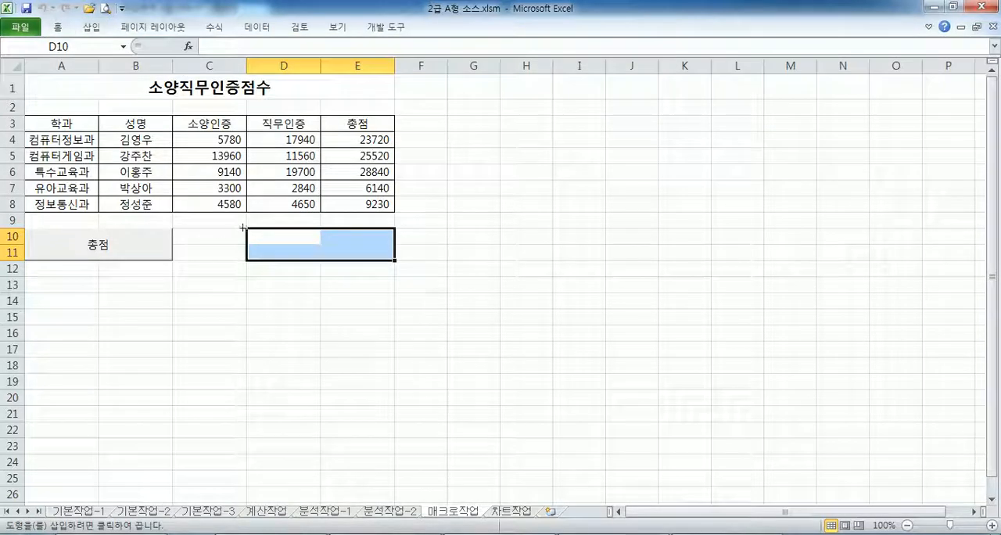
pyautogui.moveTo(246, 228); pyautogui.dragTo(397, 261)
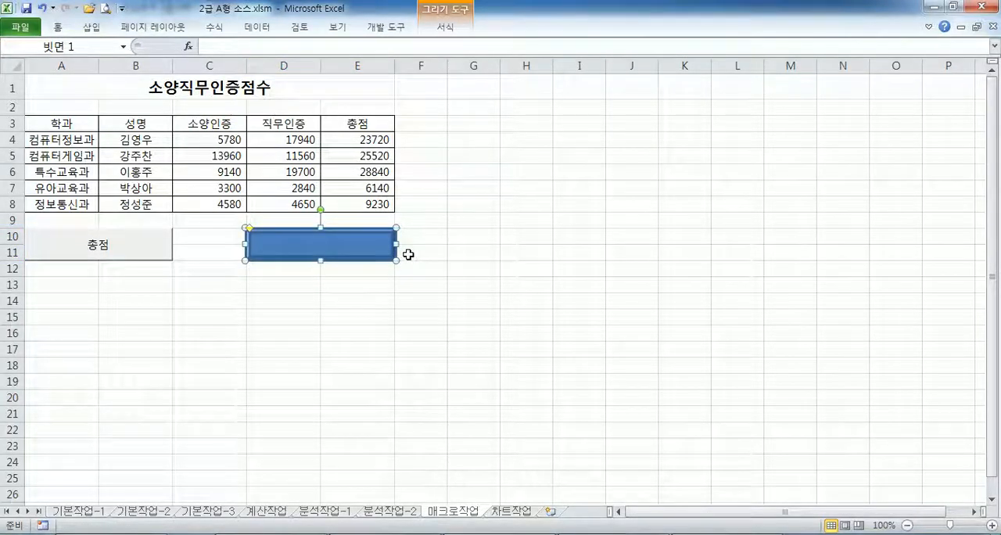
# - Label the 빗면 shape with the text 채우기 as the exam instructions require
pyautogui.hotkey('alt', 'Tab')
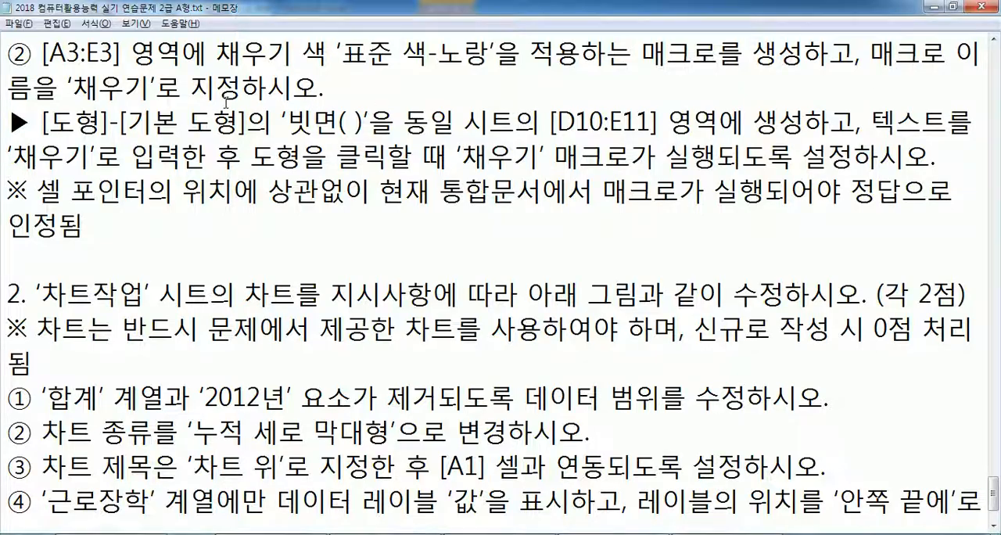
pyautogui.hotkey('alt', 'Tab')
pyautogui.write('채우기')
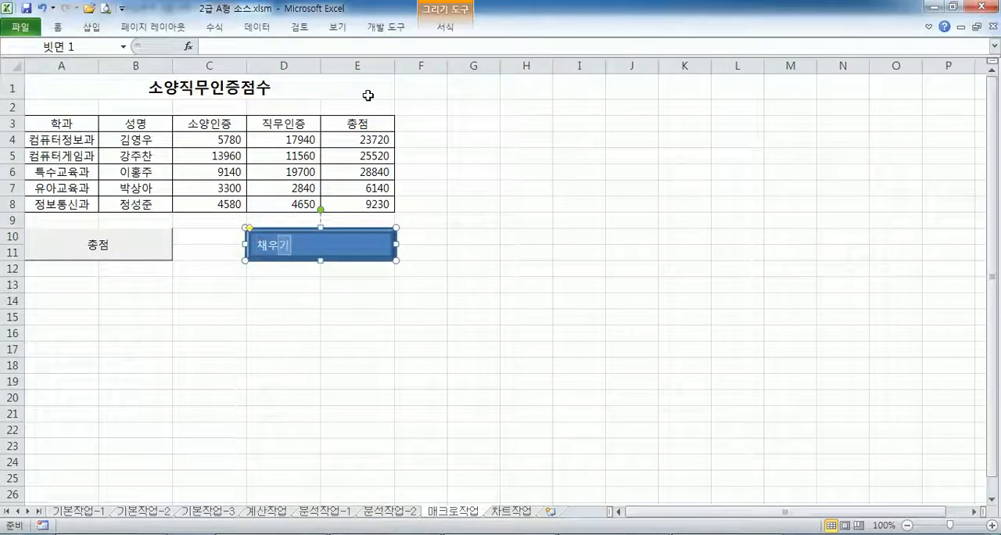
pyautogui.hotkey('alt', 'Tab')
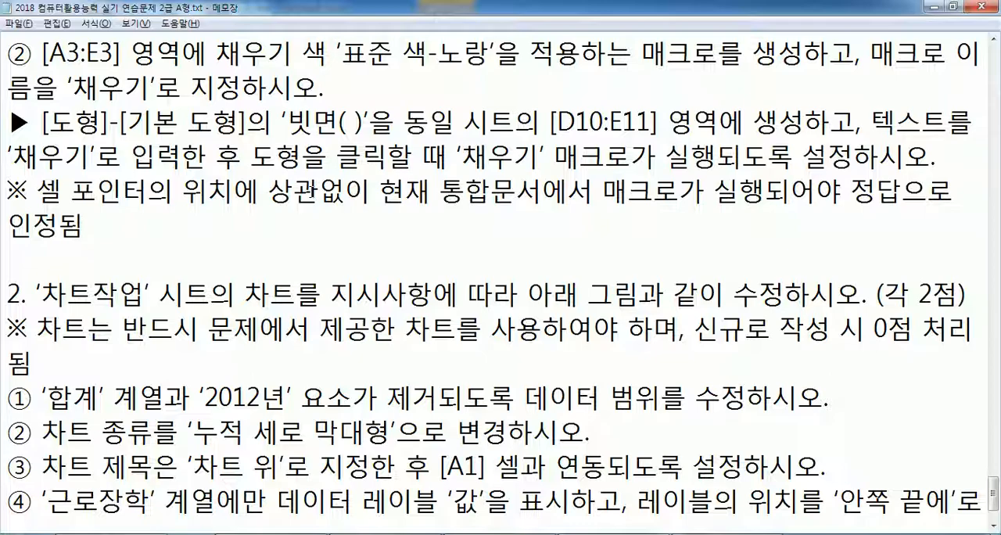
pyautogui.hotkey('alt', 'Tab')
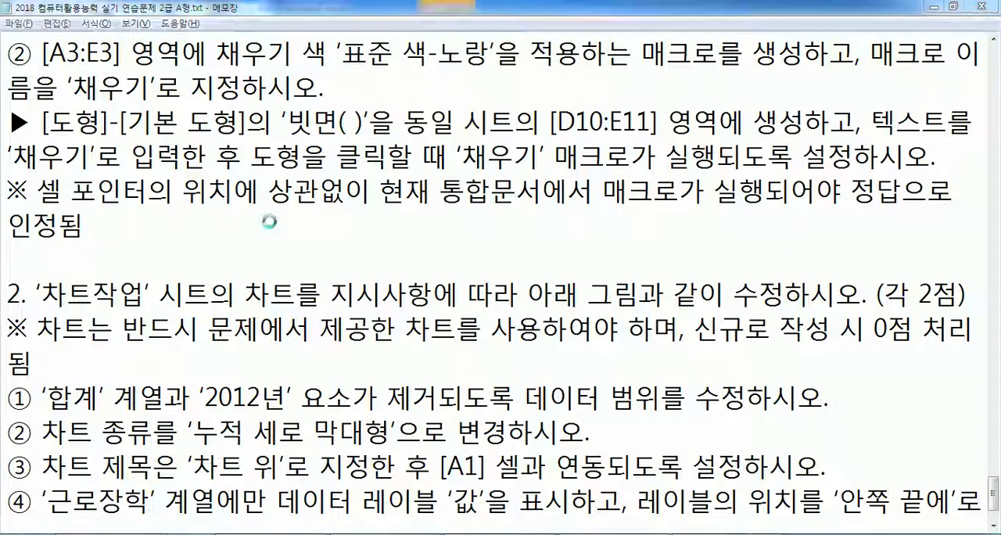
pyautogui.rightClick(365, 243)
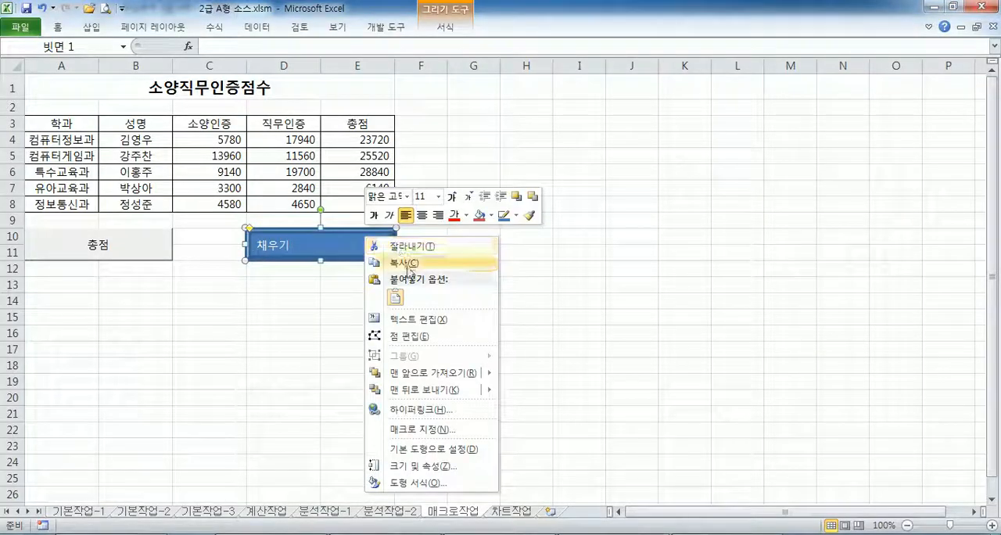
pyautogui.click(404, 322)
# - Assign a new macro named 채우기 to the shape and start recording it in 현재 통합 문서
pyautogui.hotkey('alt', 'Tab')
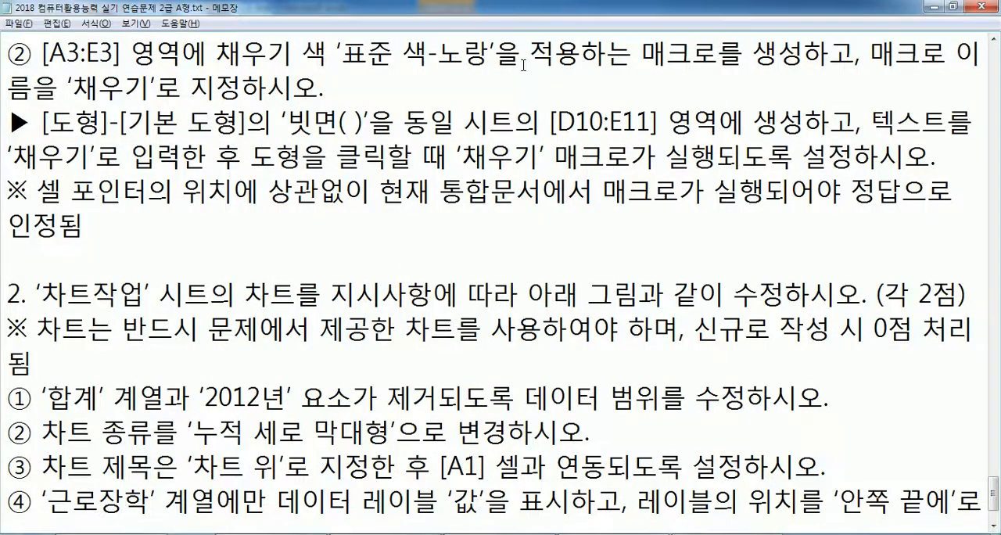
pyautogui.hotkey('alt', 'Tab')
pyautogui.rightClick(387, 238)
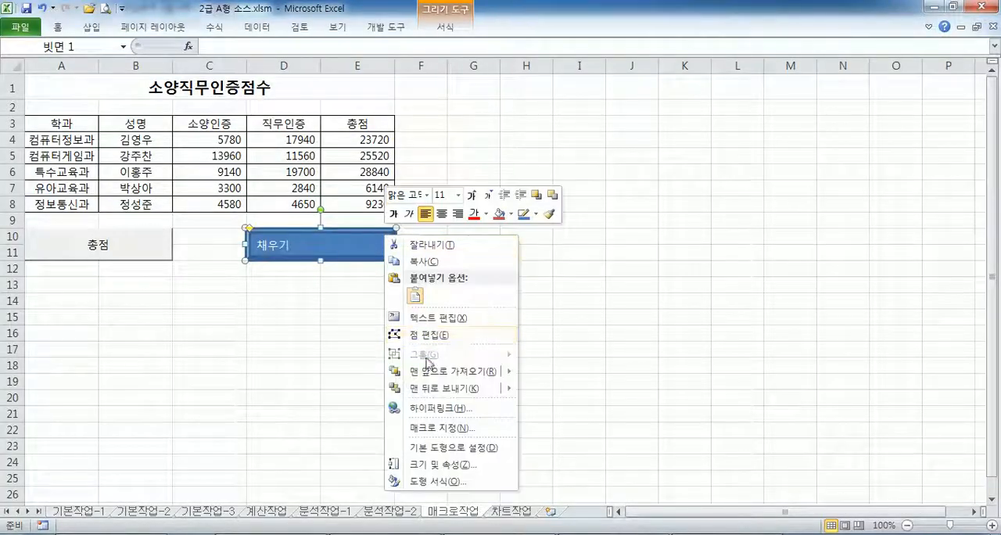
pyautogui.click(440, 428)
pyautogui.write('채우')
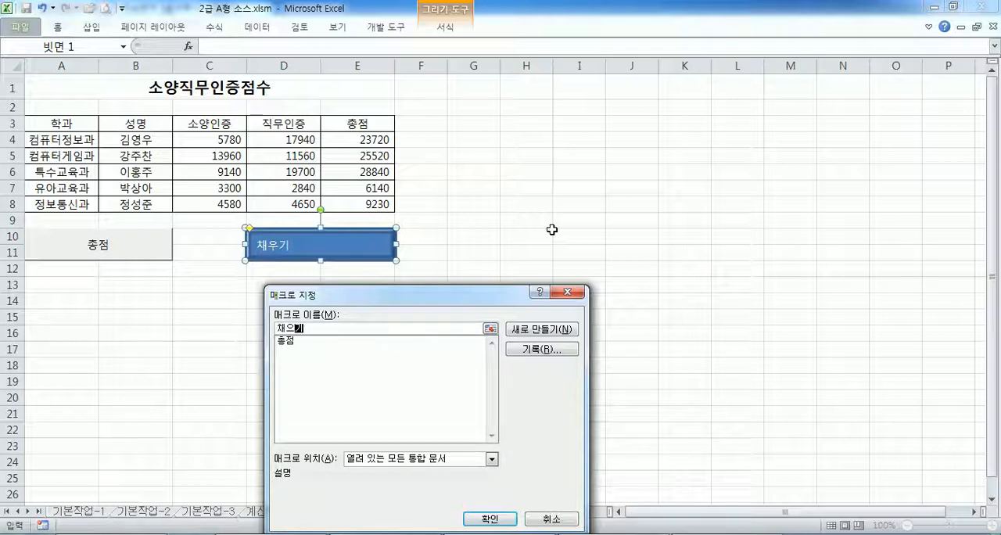
pyautogui.write('기')
pyautogui.moveTo(457, 295); pyautogui.dragTo(655, 101)
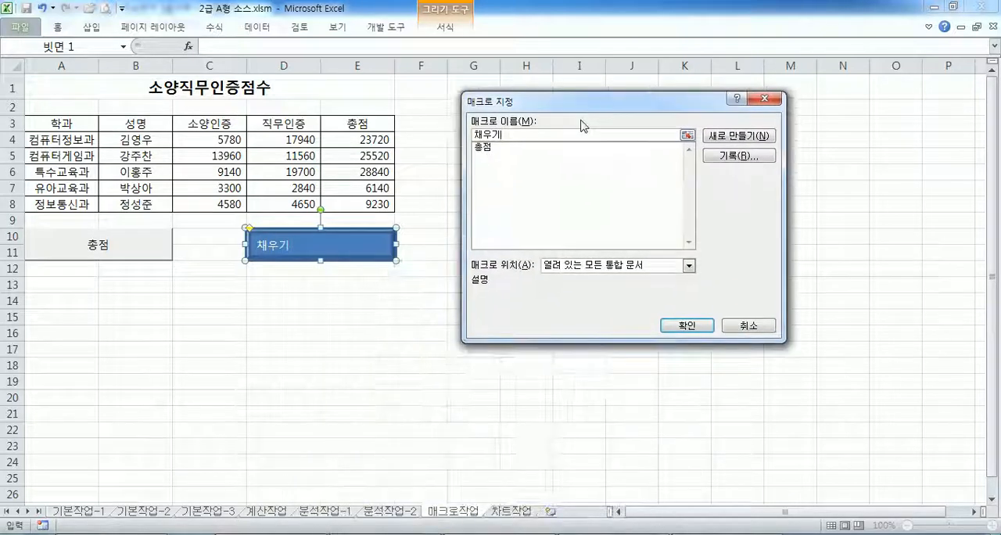
pyautogui.click(739, 156)
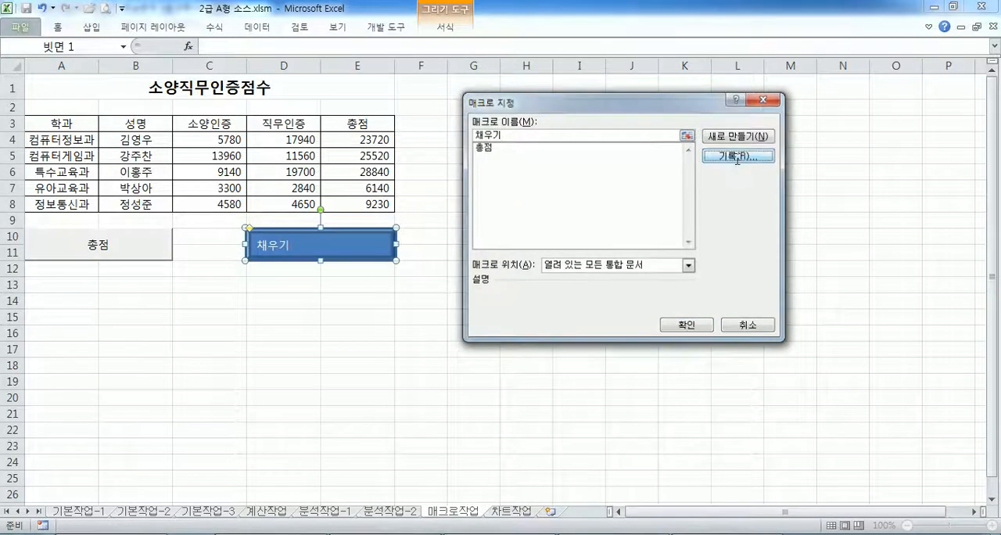
pyautogui.click(671, 308)
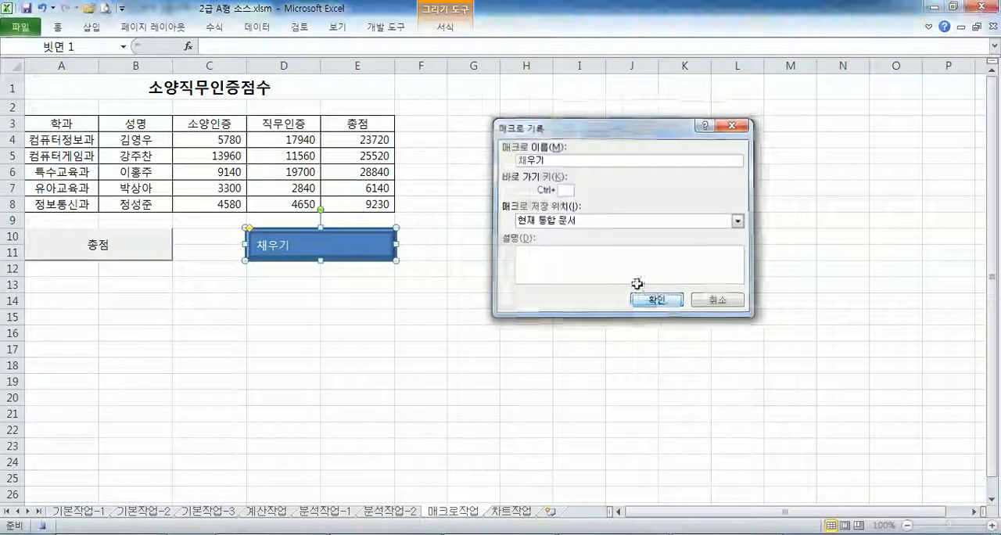
# - Record the macro by filling A3:E3 with the standard yellow, select the title cell A1, and stop recording
pyautogui.click(89, 122)
pyautogui.moveTo(89, 123); pyautogui.dragTo(357, 123)
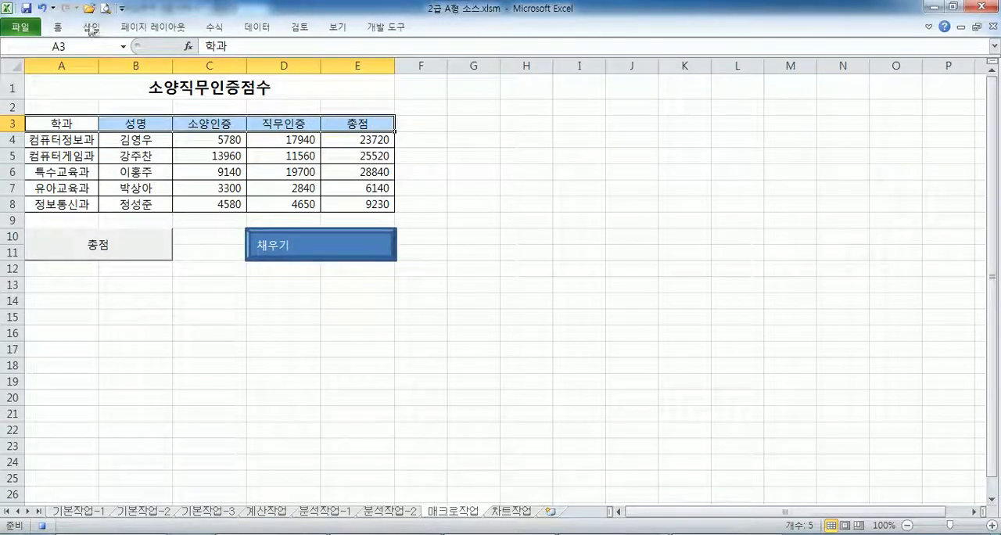
pyautogui.click(58, 26)
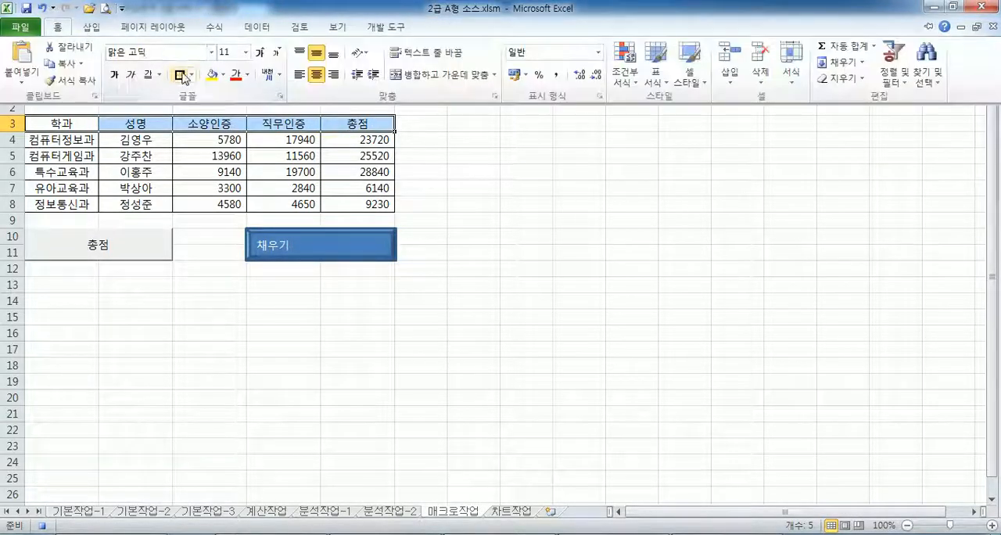
pyautogui.click(223, 75)
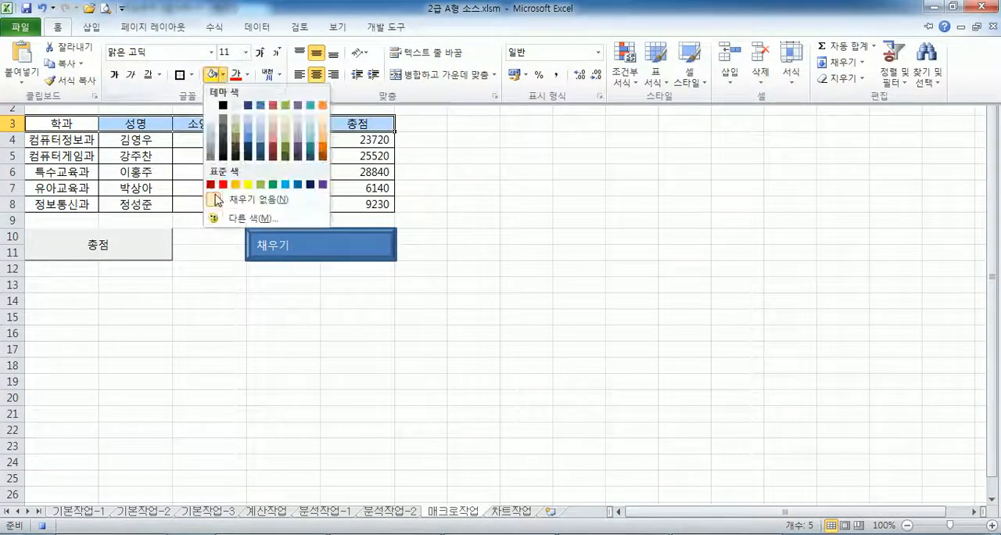
pyautogui.click(225, 76)
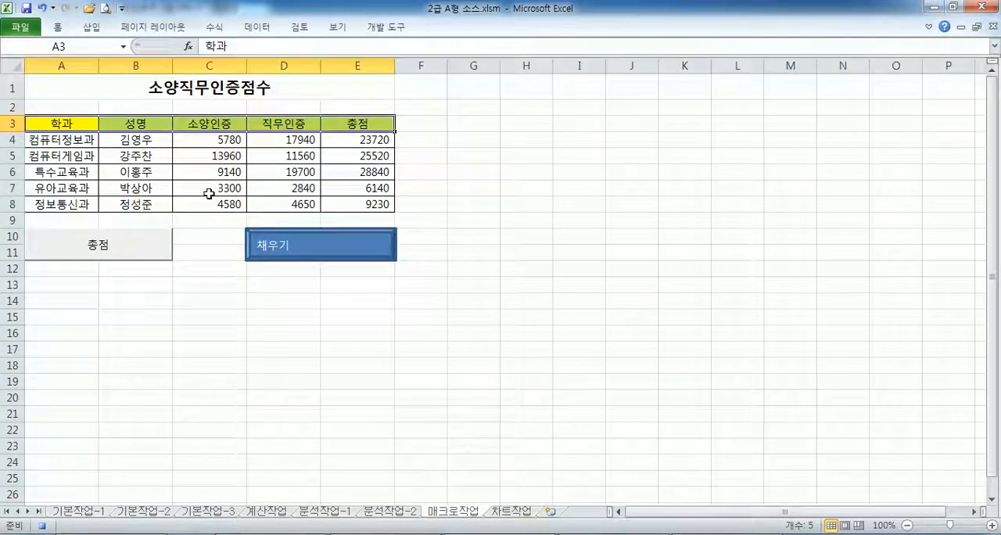
pyautogui.click(95, 90)
pyautogui.click(385, 28)
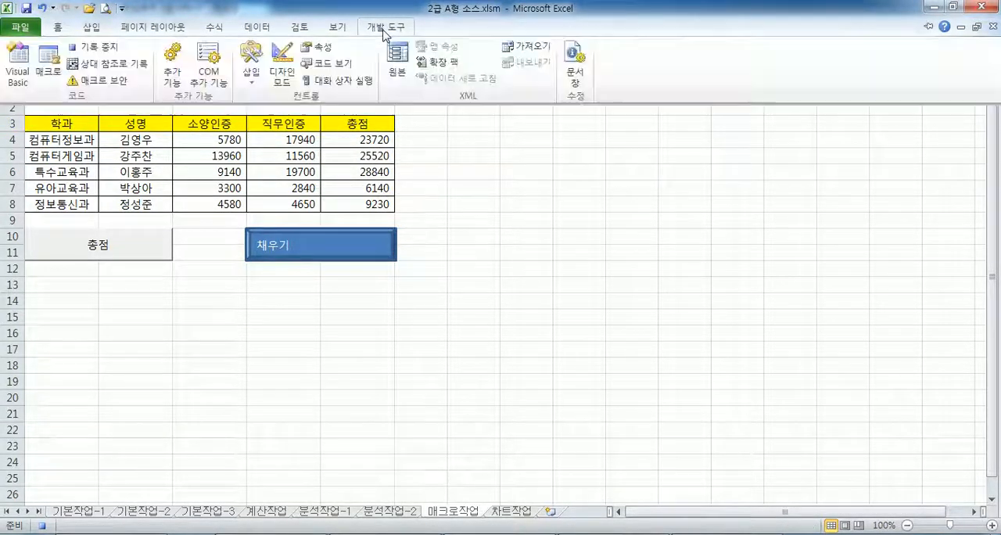
pyautogui.click(111, 54)
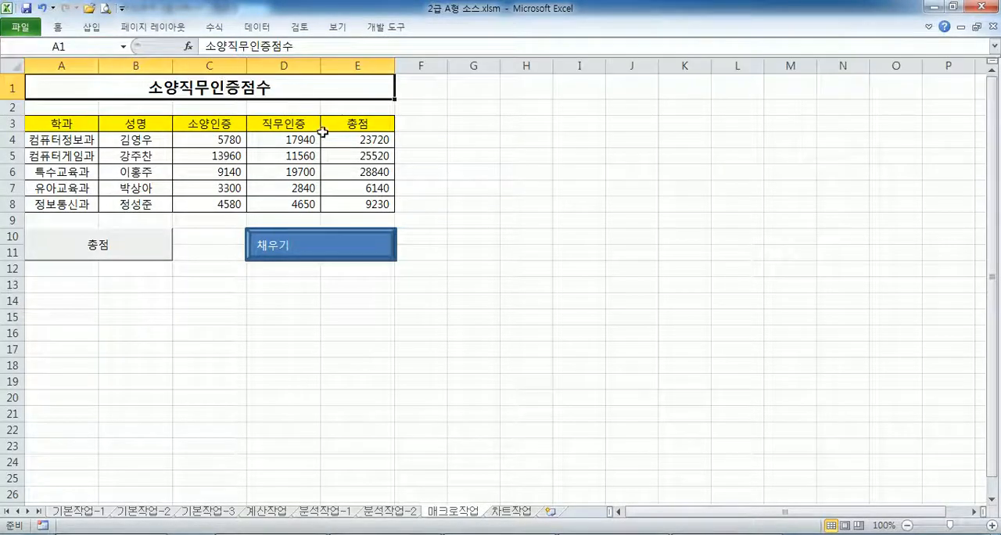
# - Select the table's header cells A3:E3
pyautogui.click(72, 123)
pyautogui.moveTo(72, 123); pyautogui.dragTo(352, 125)
pyautogui.click(57, 27)
pyautogui.click(233, 75)
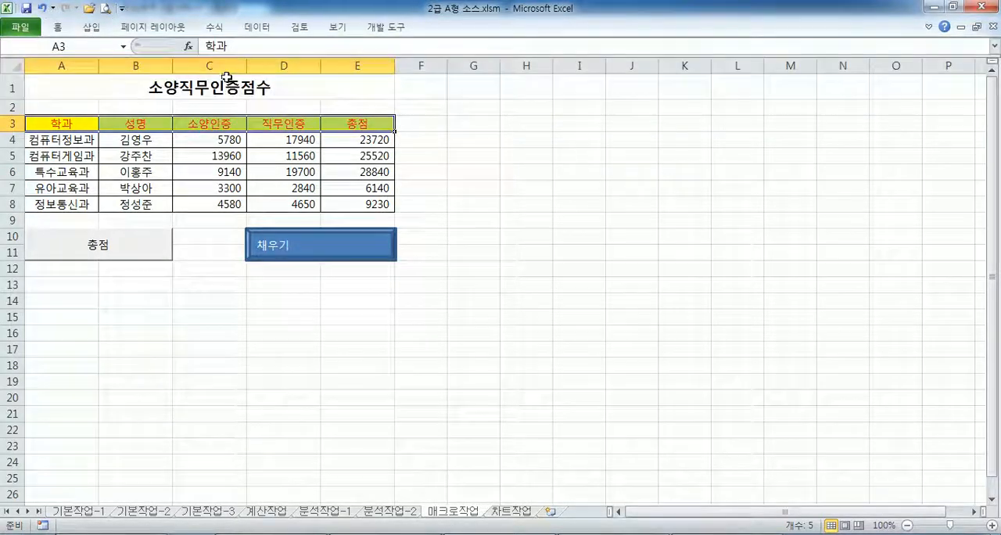
pyautogui.hotkey('ctrl', 'z')
# - Remove the fill color from the header cells A3:E3 and run the 채우기 macro from the shape to reapply it
pyautogui.click(57, 26)
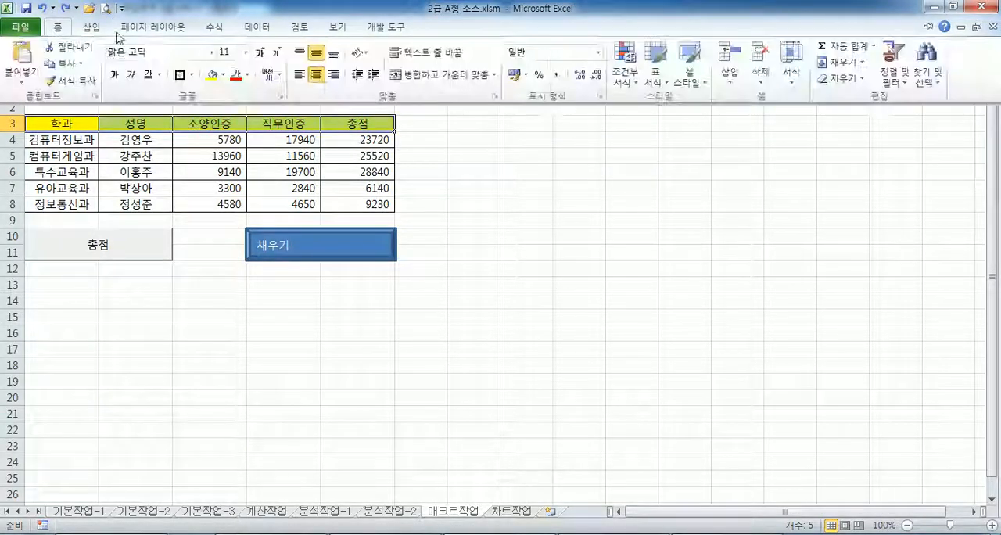
pyautogui.click(223, 75)
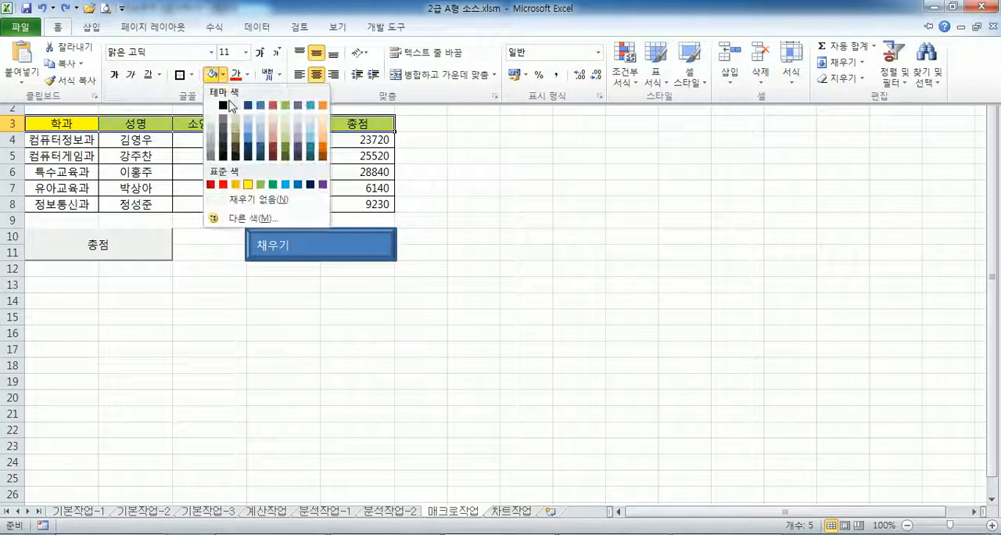
pyautogui.click(236, 199)
pyautogui.click(402, 279)
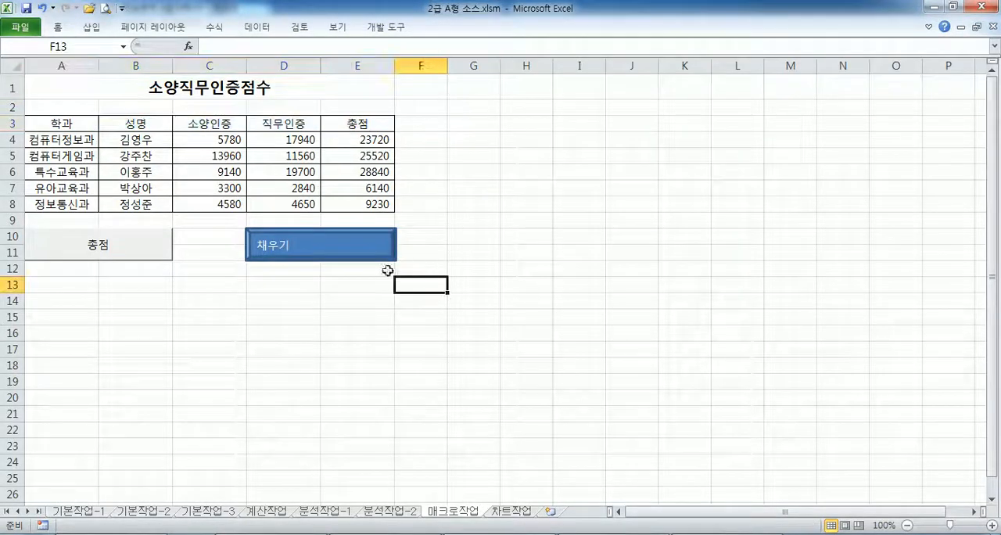
pyautogui.click(344, 252)
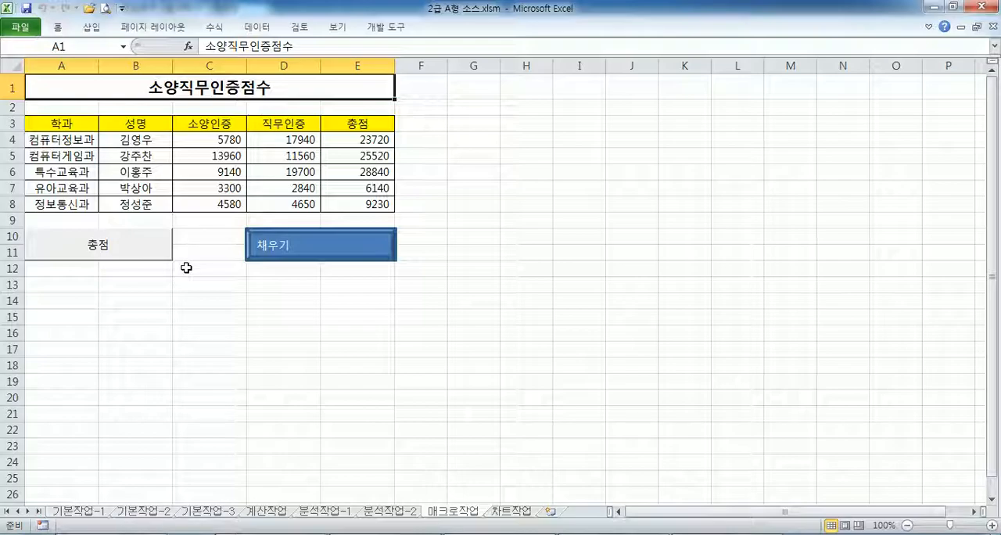
# - Switch to Notepad and examine the five instructions for modifying the chart on the 차트작업 sheet
pyautogui.hotkey('alt', 'Tab')
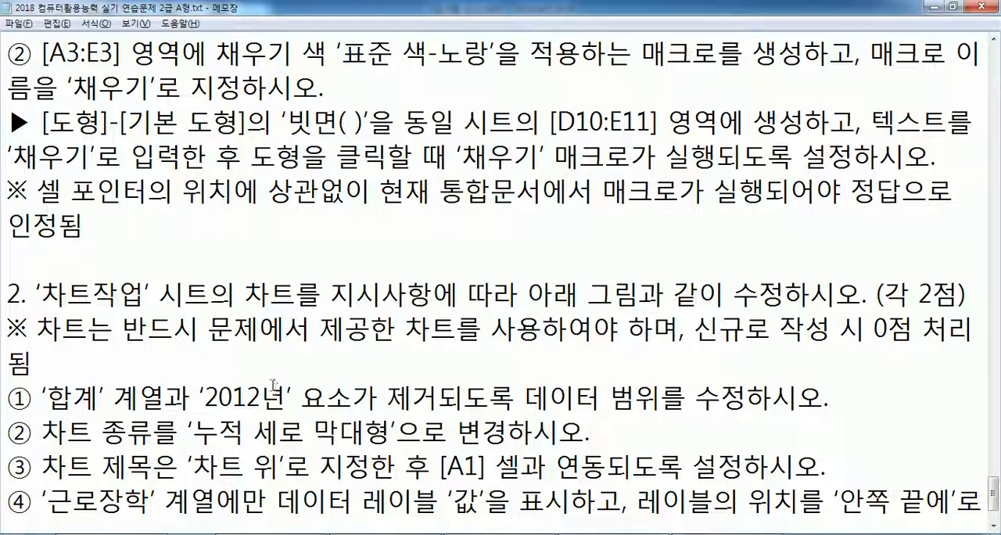
pyautogui.scroll(-1, 272, 383)
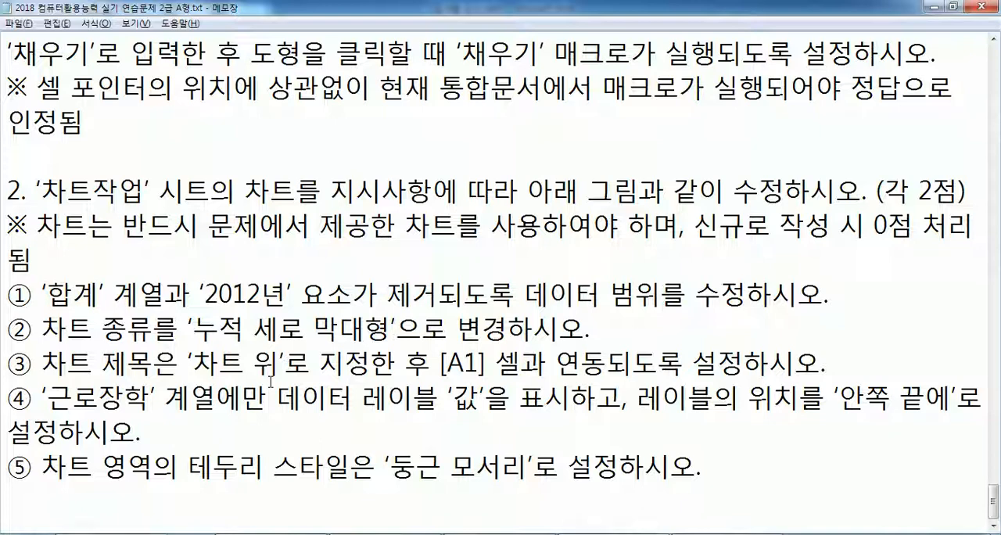
pyautogui.scroll(-2, 680, 513)
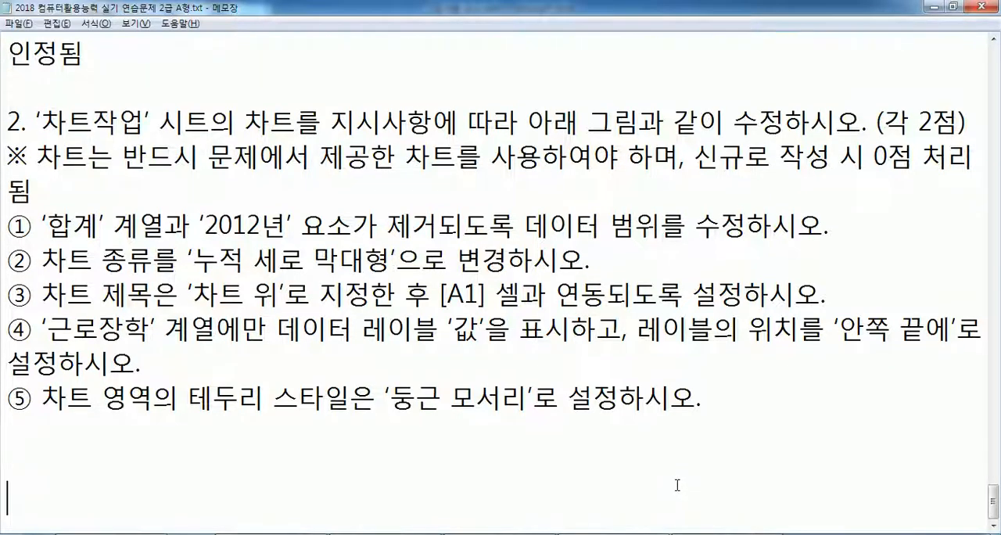
pyautogui.click(78, 349)
pyautogui.click(11, 188)
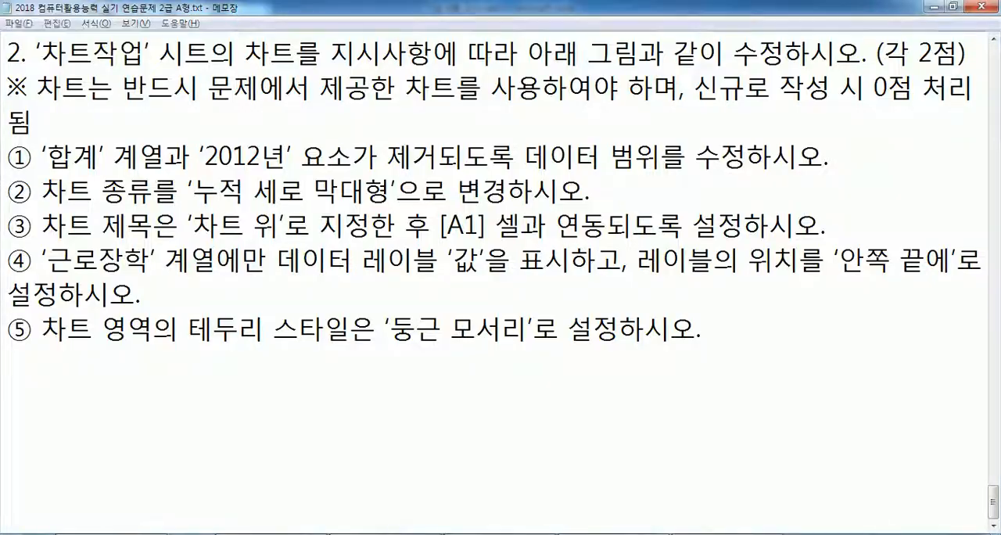
# - Switch to the exam PDF in Acrobat Reader and examine the finished chart pictured below the chart instructions
pyautogui.hotkey('alt', 'Tab')
pyautogui.scroll(-6, 454, 354)
pyautogui.scroll(-10, 454, 354)
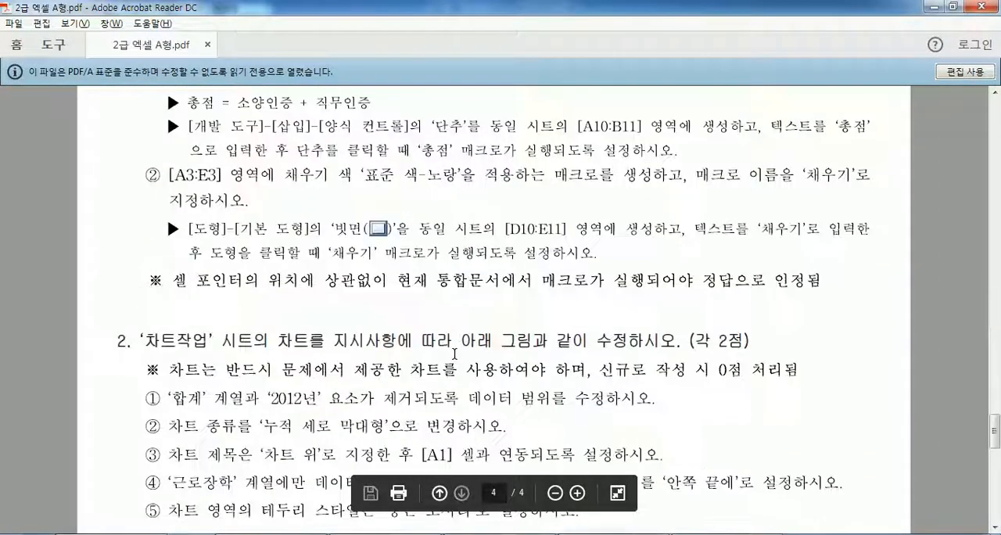
pyautogui.scroll(-2, 454, 354)
pyautogui.scroll(-3, 377, 288)
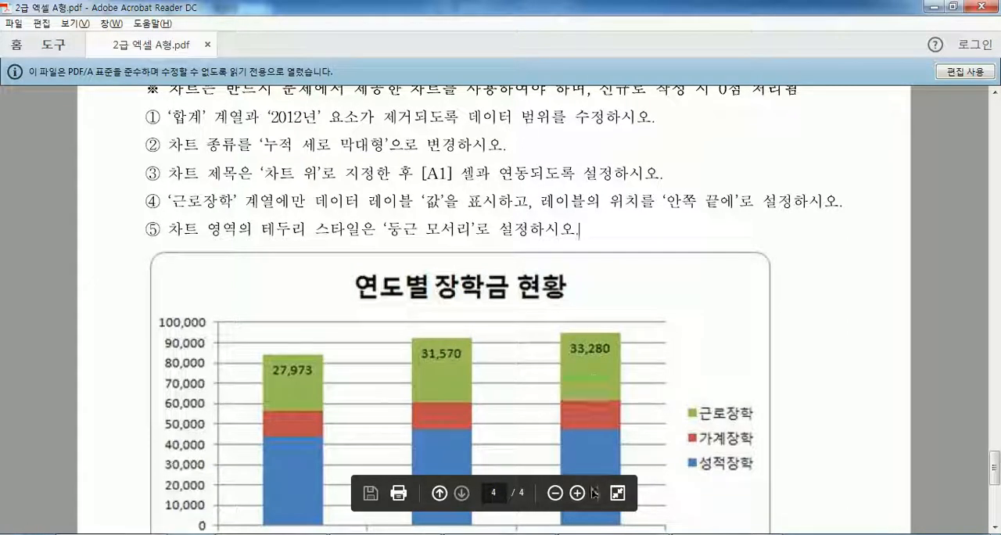
# - Switch back to Excel, open the 차트작업 sheet and compare its chart with the reference picture
pyautogui.hotkey('alt', 'Tab')
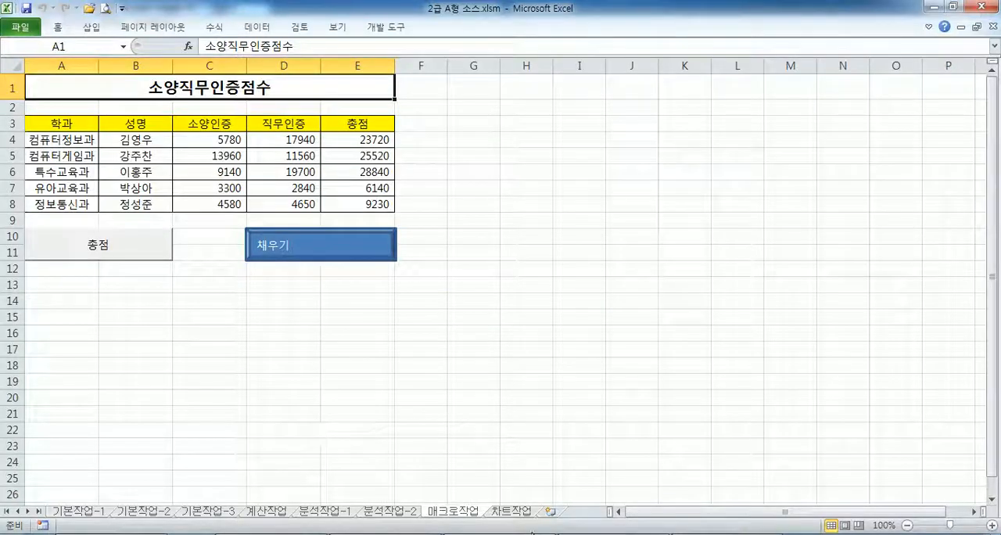
pyautogui.click(511, 511)
pyautogui.scroll(-3, 396, 339)
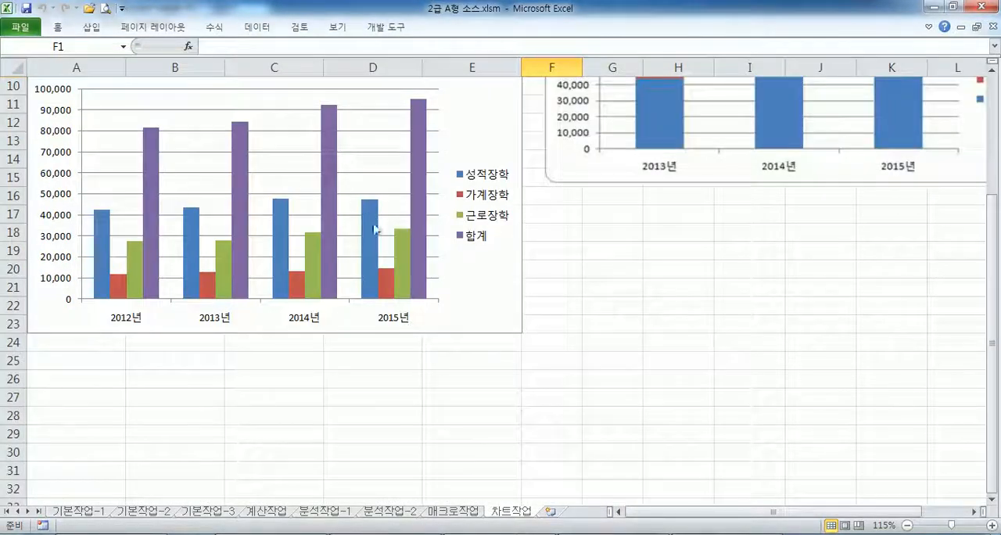
pyautogui.scroll(1, 381, 252)
pyautogui.scroll(1, 343, 241)
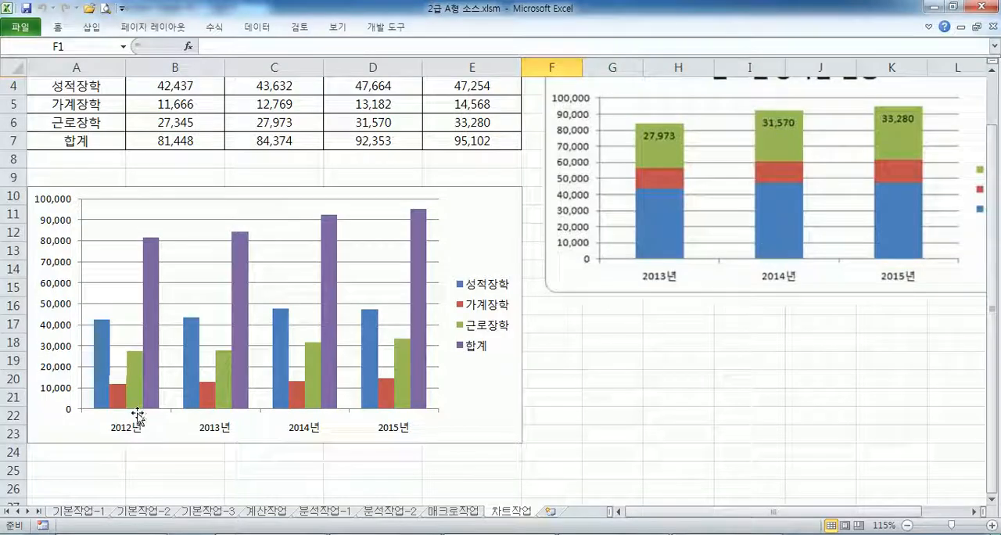
pyautogui.scroll(1, 154, 409)
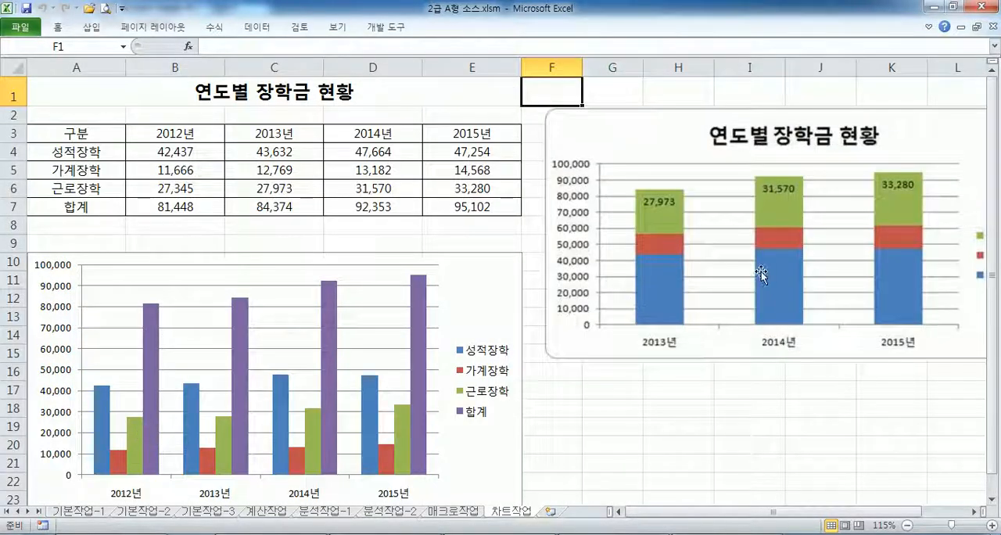
# - Move the reference chart picture directly beside the sheet's own chart, with its edge at column F
pyautogui.scroll(-3, 195, 375)
pyautogui.moveTo(686, 175); pyautogui.dragTo(600, 323)
pyautogui.moveTo(661, 290); pyautogui.dragTo(606, 305)
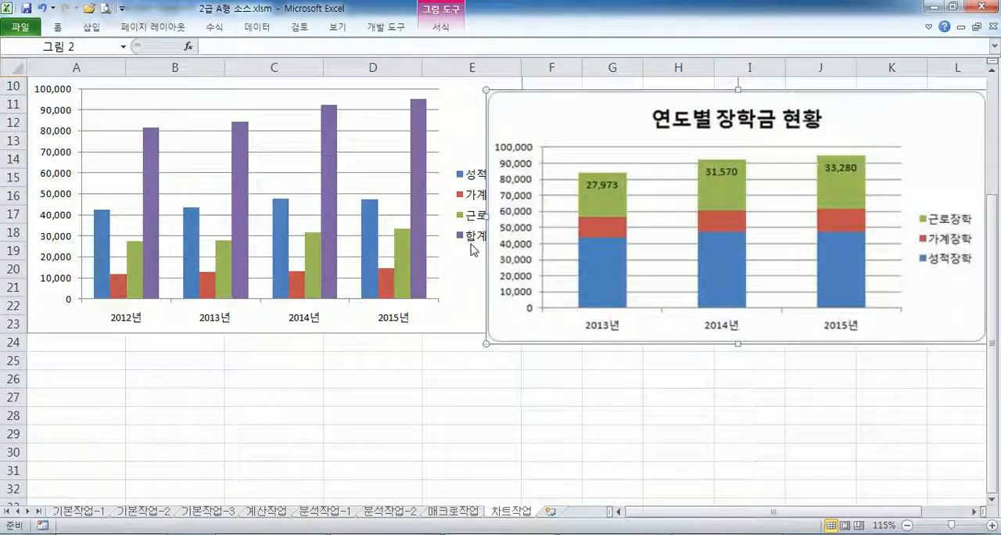
pyautogui.moveTo(552, 232); pyautogui.dragTo(589, 229)
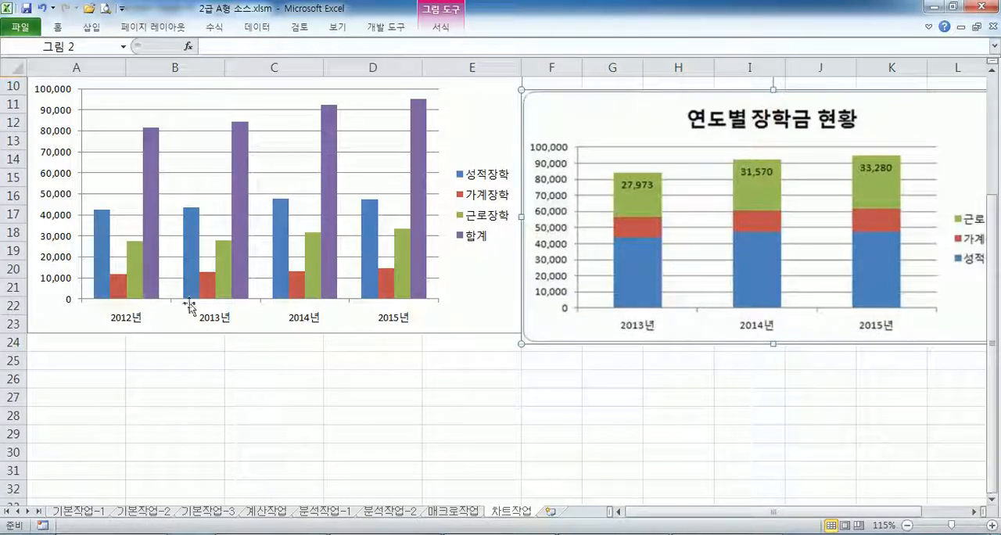
# - Switch to Notepad and re-read instruction ① about removing the '합계' series and the '2012년' element
pyautogui.scroll(2, 703, 345)
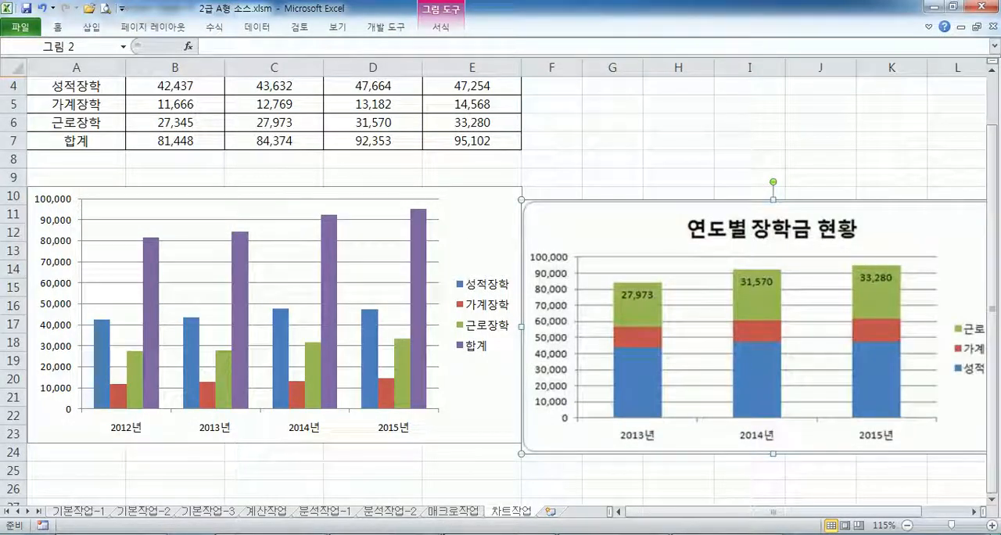
pyautogui.hotkey('alt', 'Tab')
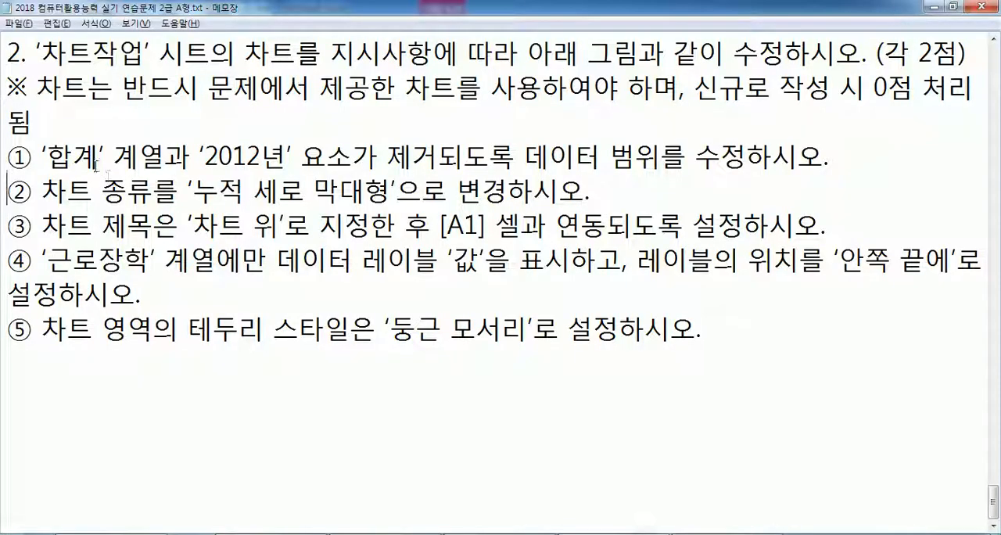
pyautogui.moveTo(43, 156); pyautogui.dragTo(165, 156)
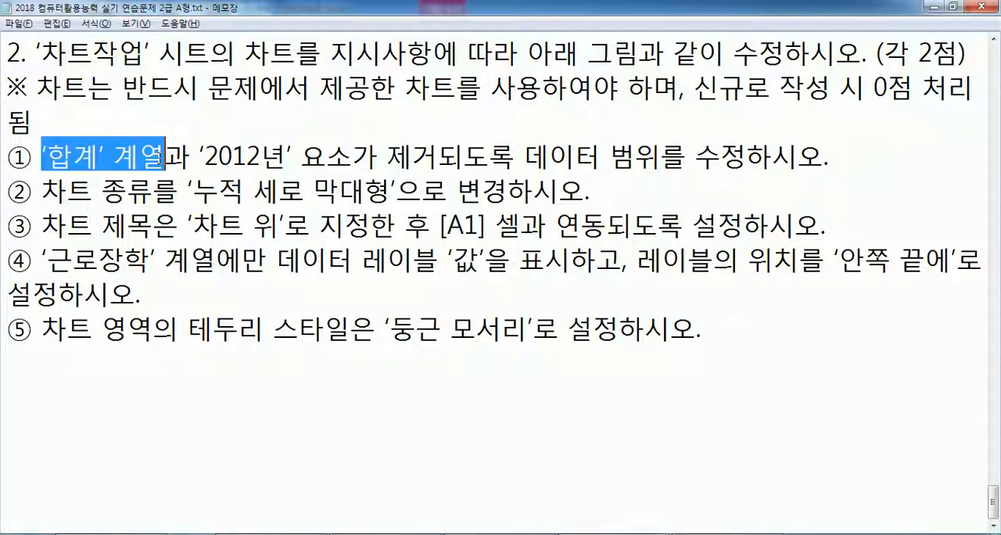
pyautogui.click(221, 158)
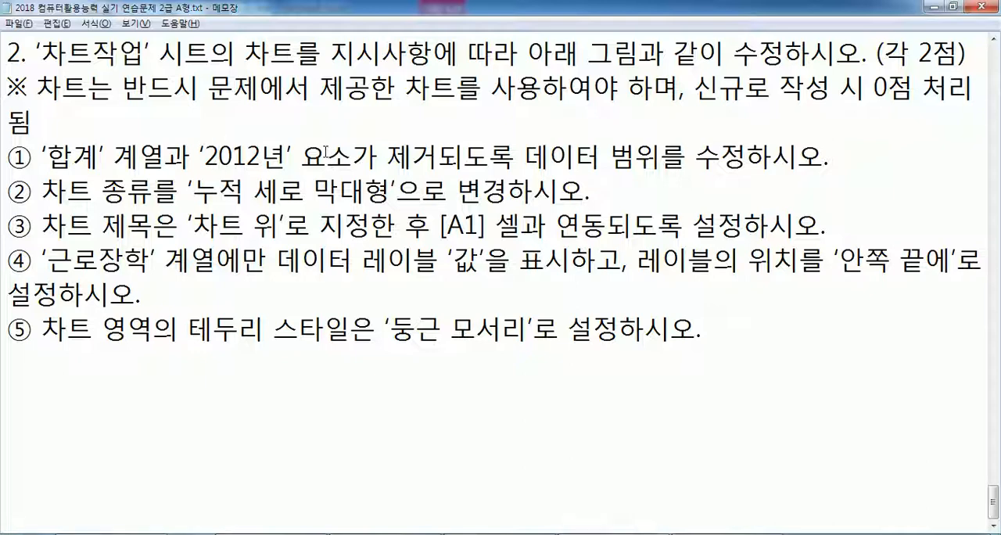
# - Switch back to Excel and mark the required chart data A3:A6 and C3:E6, followed by the whole table A3:E7
pyautogui.hotkey('alt', 'Tab')
pyautogui.scroll(1, 325, 150)
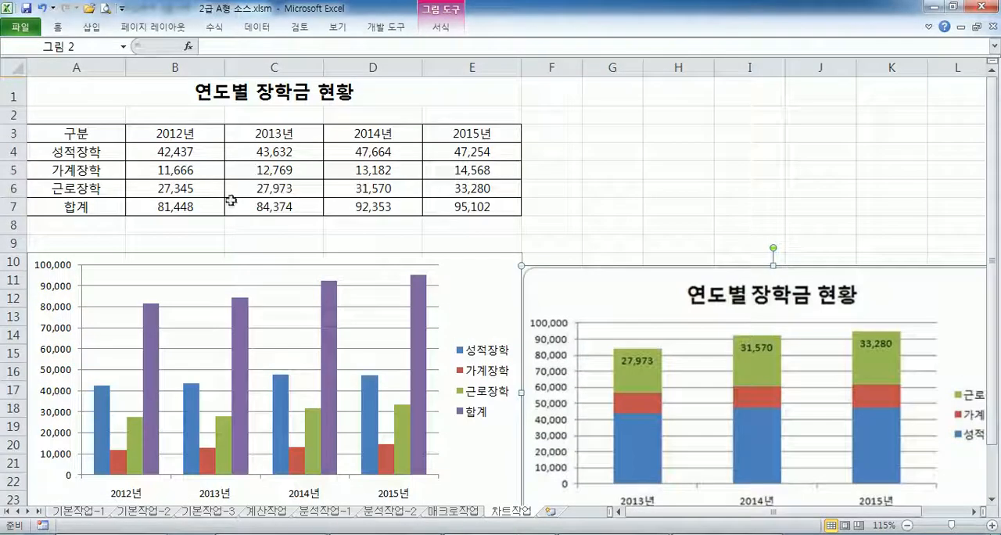
pyautogui.moveTo(104, 133); pyautogui.dragTo(139, 188)
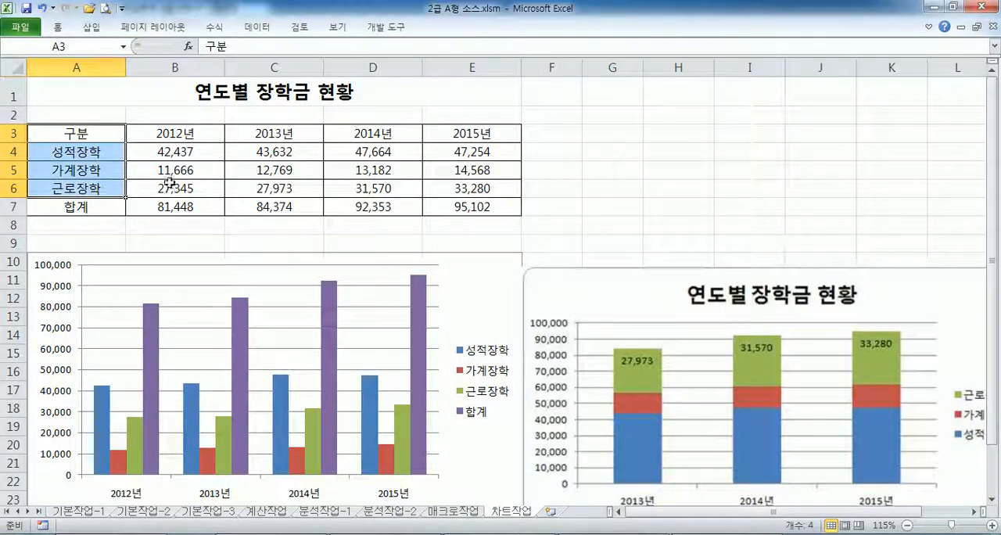
pyautogui.moveTo(262, 133); pyautogui.dragTo(492, 191)
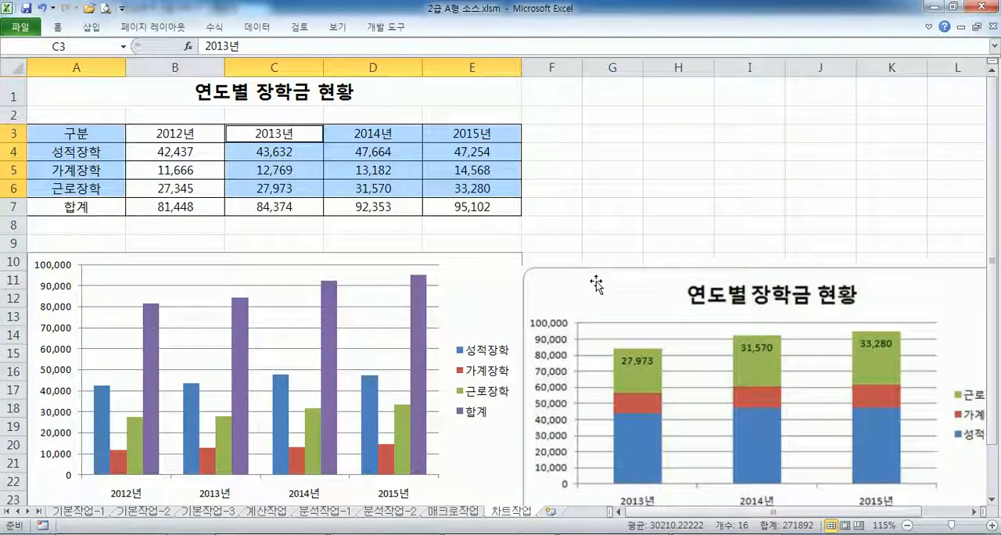
pyautogui.moveTo(81, 132); pyautogui.dragTo(456, 216)
# - Check the chart's source data range, close the dialog and mark the required cells A3:A6 and C3:E6
pyautogui.click(476, 275)
pyautogui.click(444, 29)
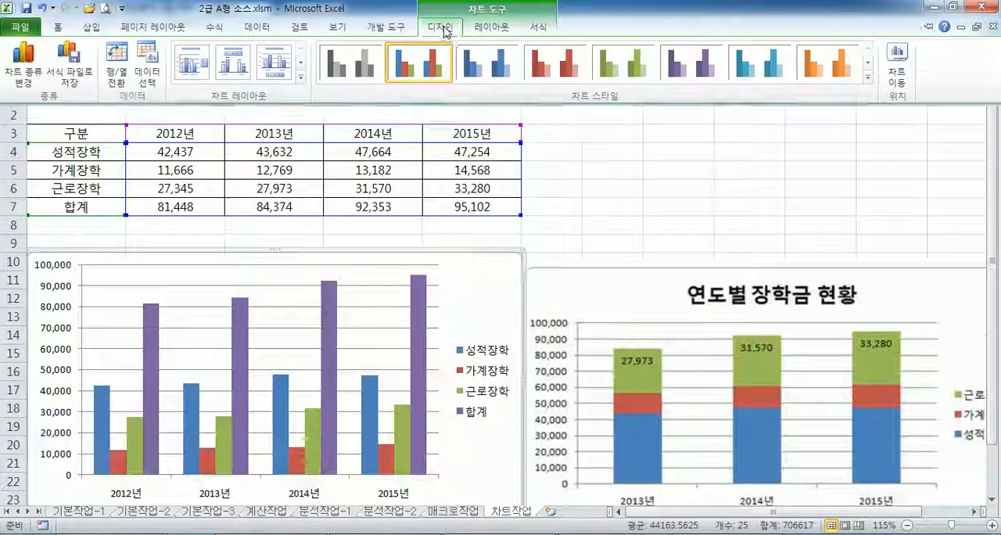
pyautogui.click(149, 64)
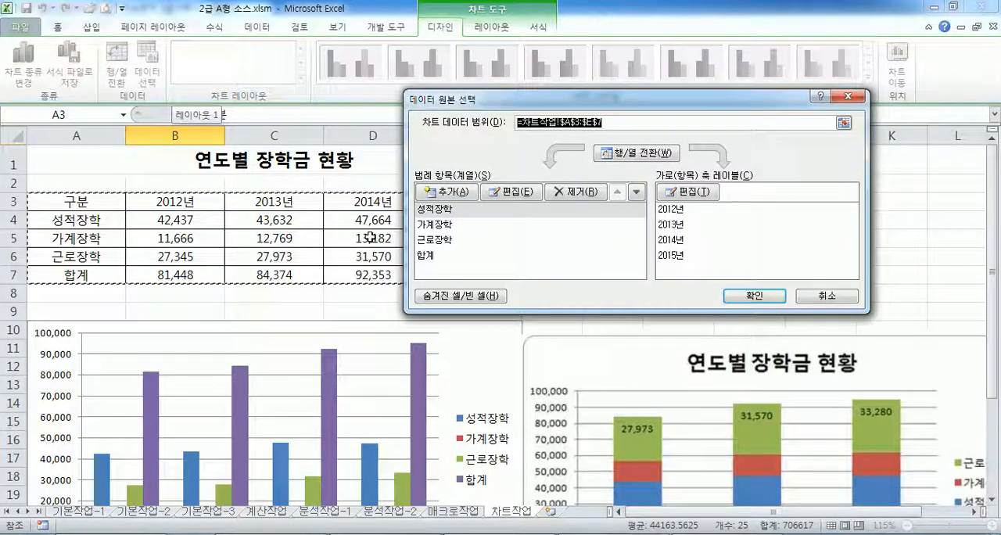
pyautogui.press('Escape')
pyautogui.moveTo(78, 200); pyautogui.dragTo(78, 257)
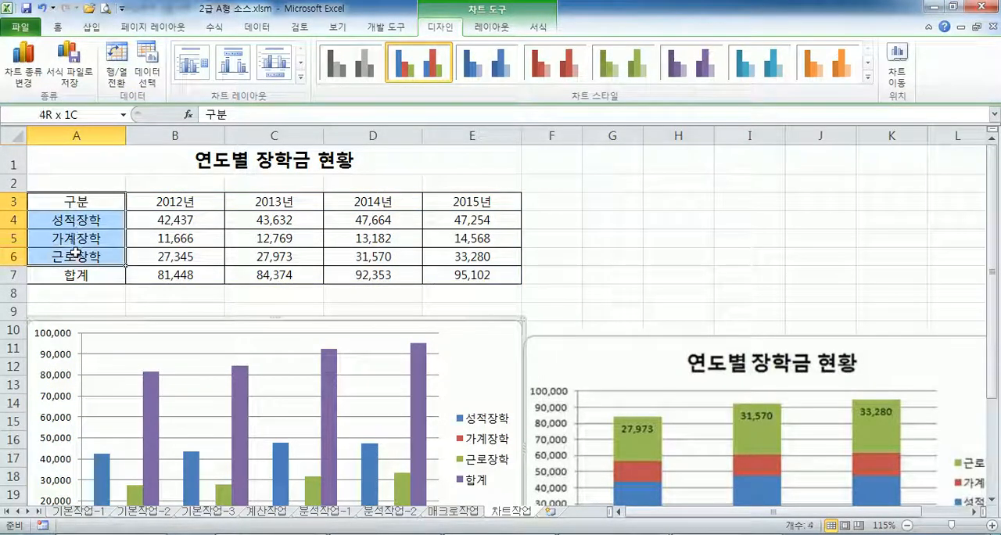
pyautogui.keyDown('ctrl'); pyautogui.moveTo(254, 202); pyautogui.dragTo(498, 259); pyautogui.keyUp('ctrl')
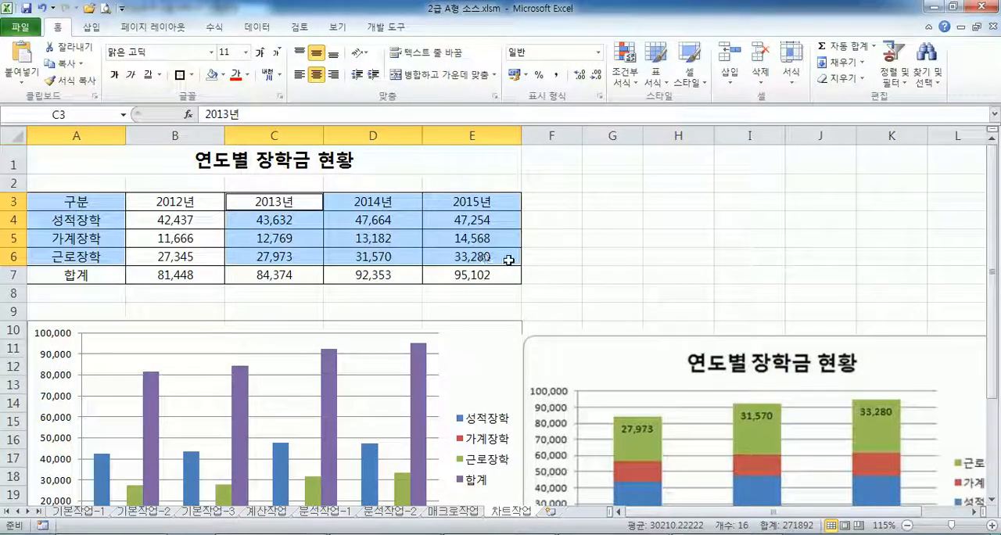
# - Try redefining the chart's data range as A3:A6 and C3:E6, and cancel the data source dialog
pyautogui.click(480, 355)
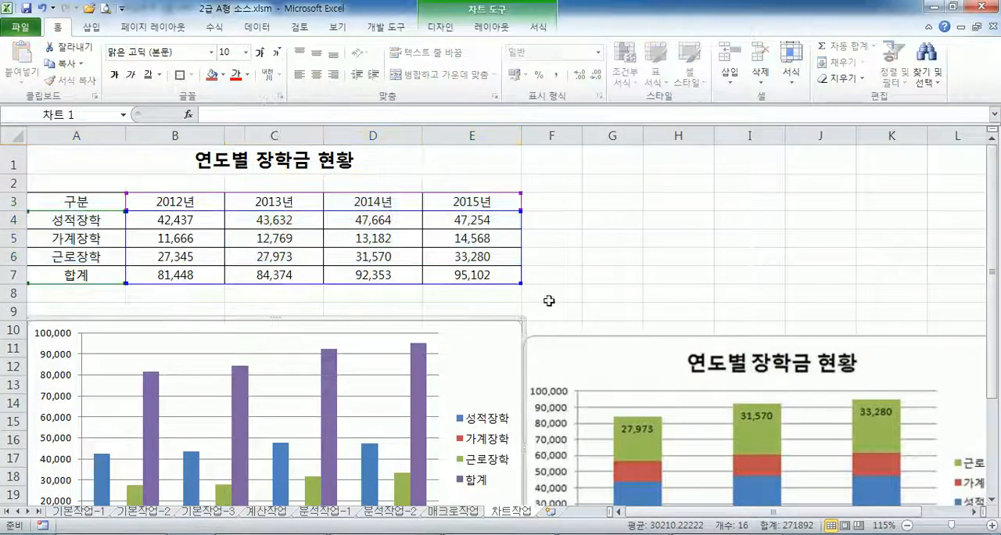
pyautogui.click(634, 204)
pyautogui.click(496, 316)
pyautogui.click(422, 28)
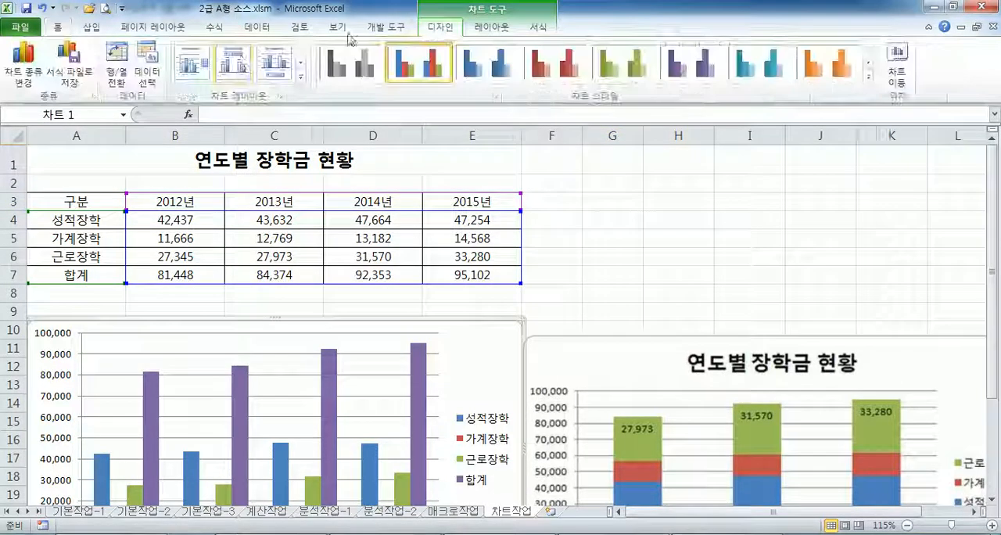
pyautogui.click(140, 72)
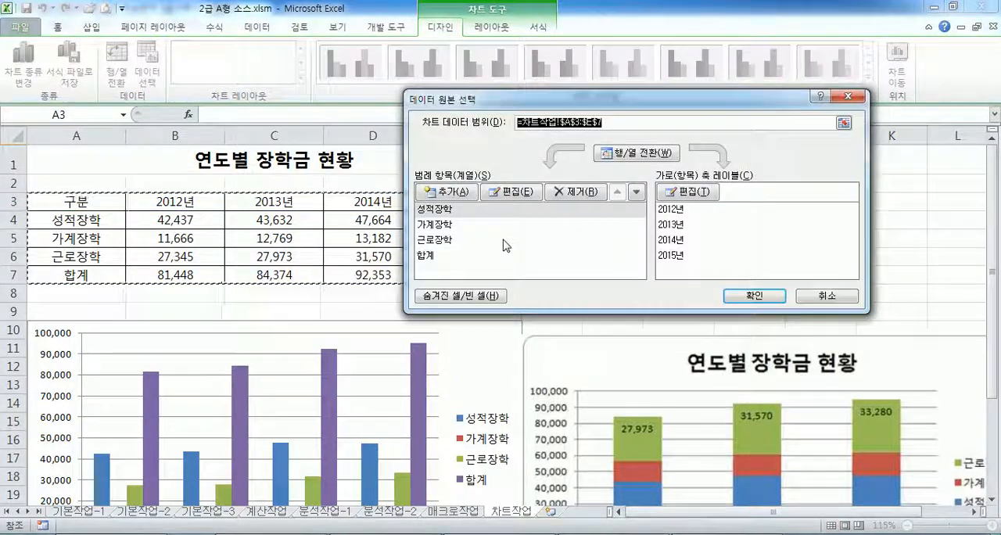
pyautogui.moveTo(78, 202); pyautogui.dragTo(99, 252)
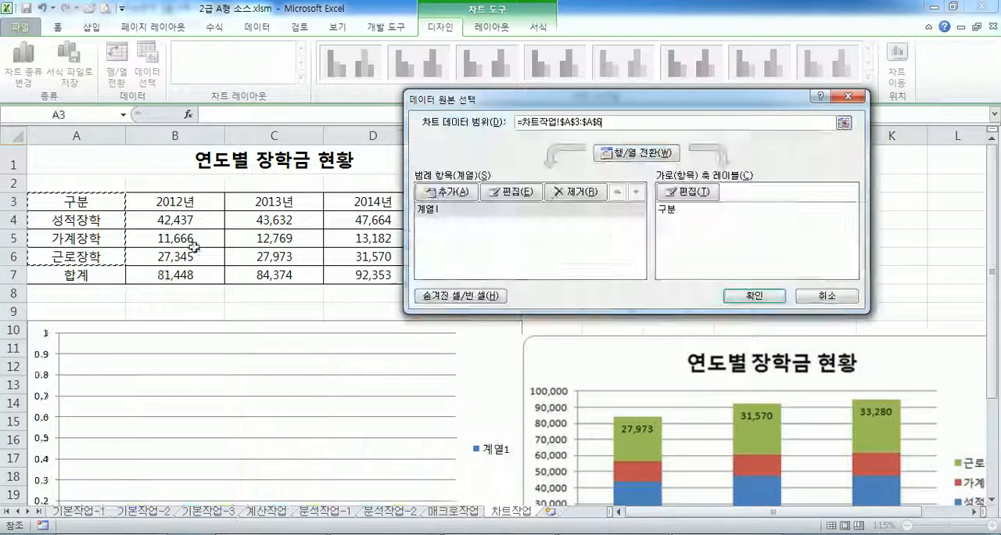
pyautogui.moveTo(271, 201); pyautogui.dragTo(465, 260)
pyautogui.scroll(-3, 422, 356)
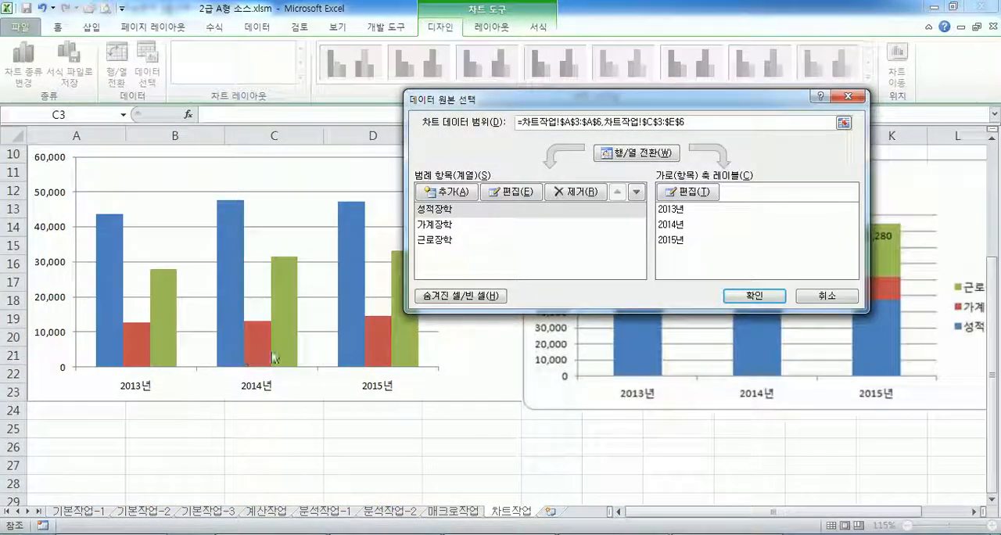
pyautogui.moveTo(268, 355)
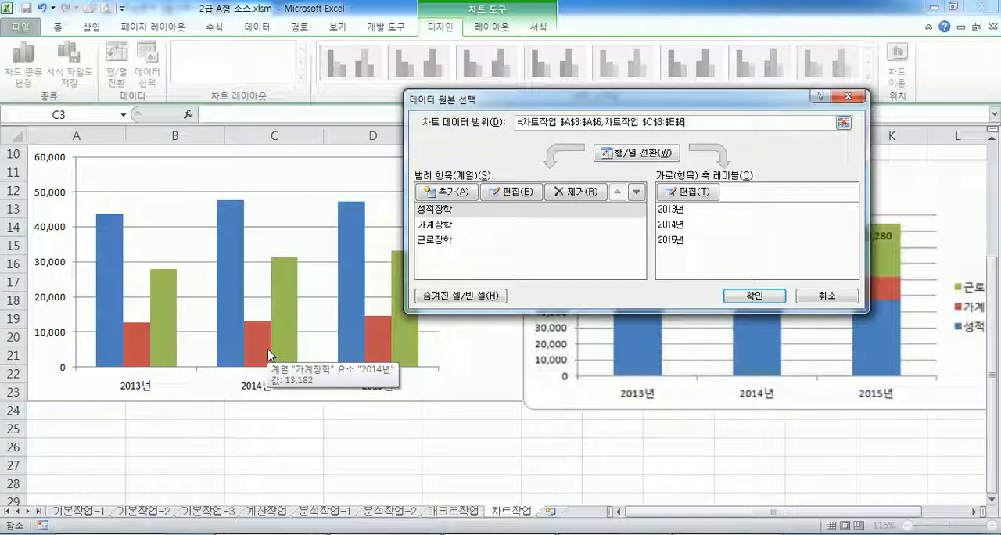
pyautogui.press('Escape')
# - Reopen the chart's data source selection and remove the 합계 series
pyautogui.scroll(1, 485, 153)
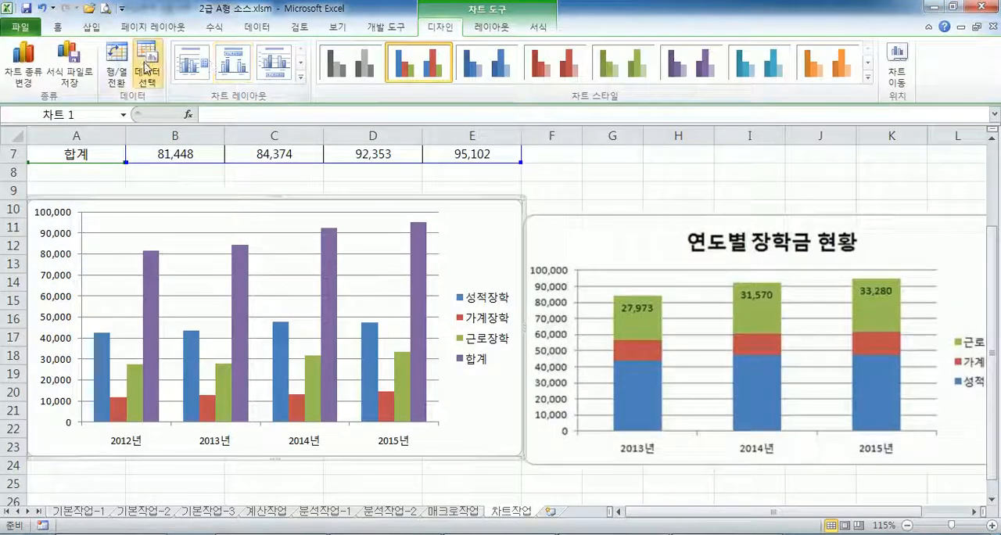
pyautogui.click(147, 67)
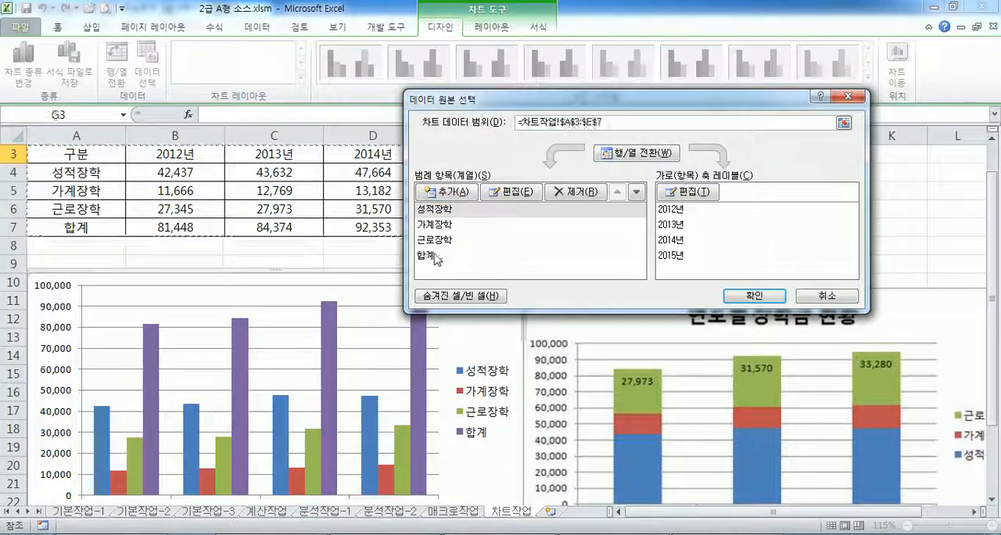
pyautogui.click(427, 256)
pyautogui.click(577, 196)
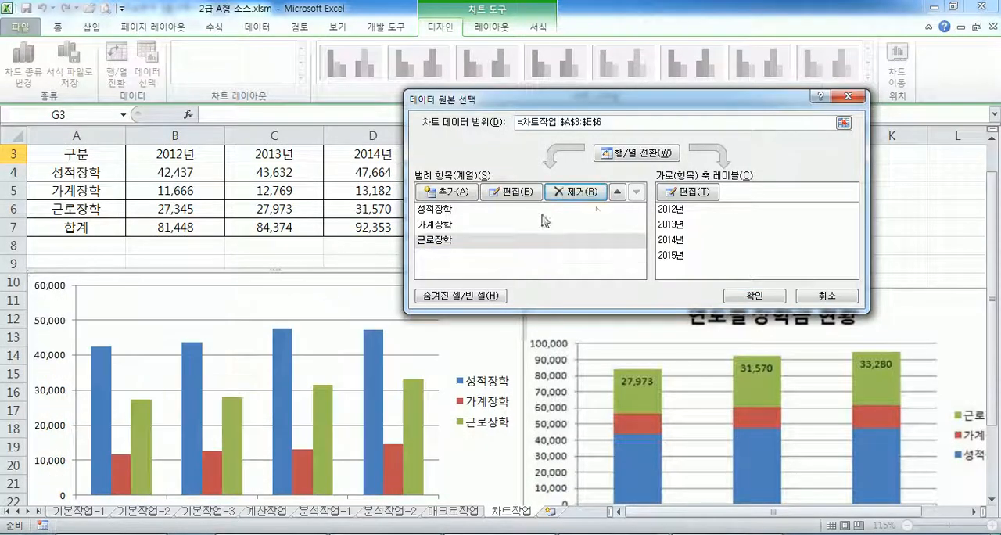
# - Remove 2012년 from the chart data by swapping rows and columns, deleting that entry and swapping them back
pyautogui.click(619, 152)
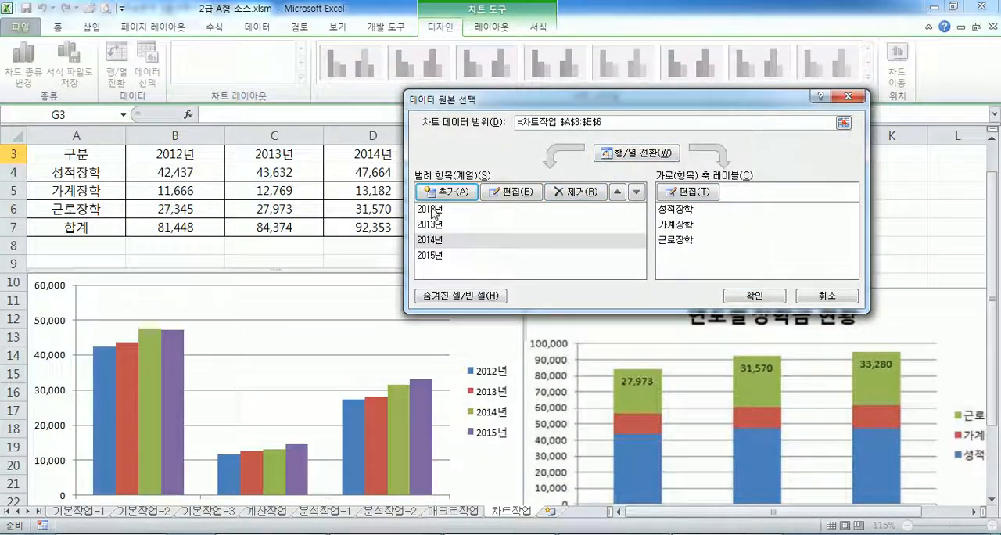
pyautogui.click(523, 208)
pyautogui.click(570, 193)
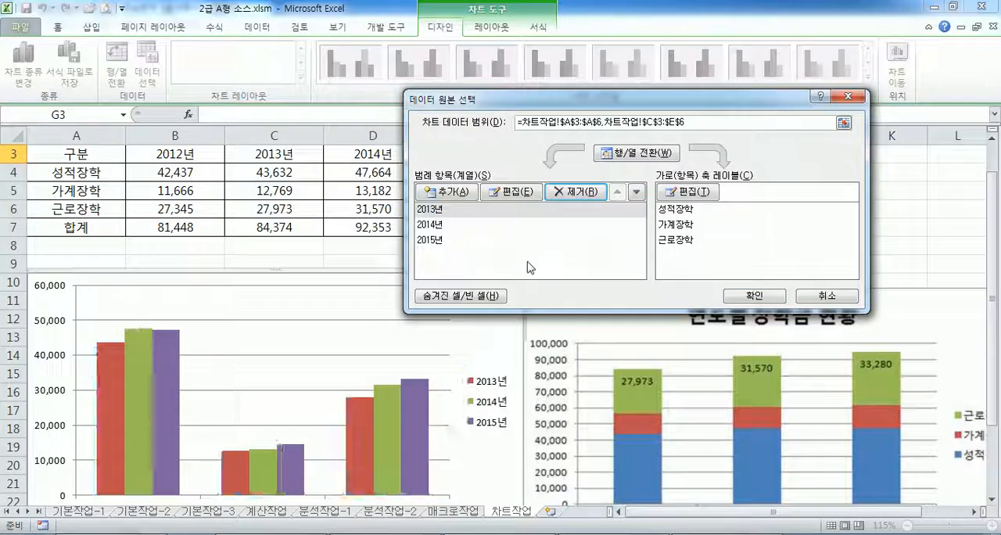
pyautogui.click(634, 154)
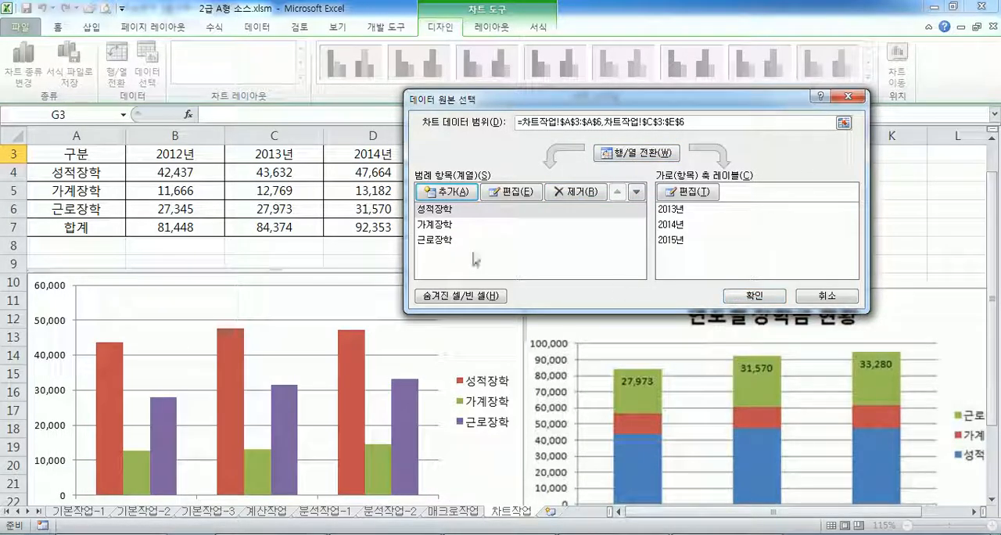
# - Apply the data source changes to the chart and undo them to restore its original data
pyautogui.click(754, 295)
pyautogui.scroll(-3, 389, 288)
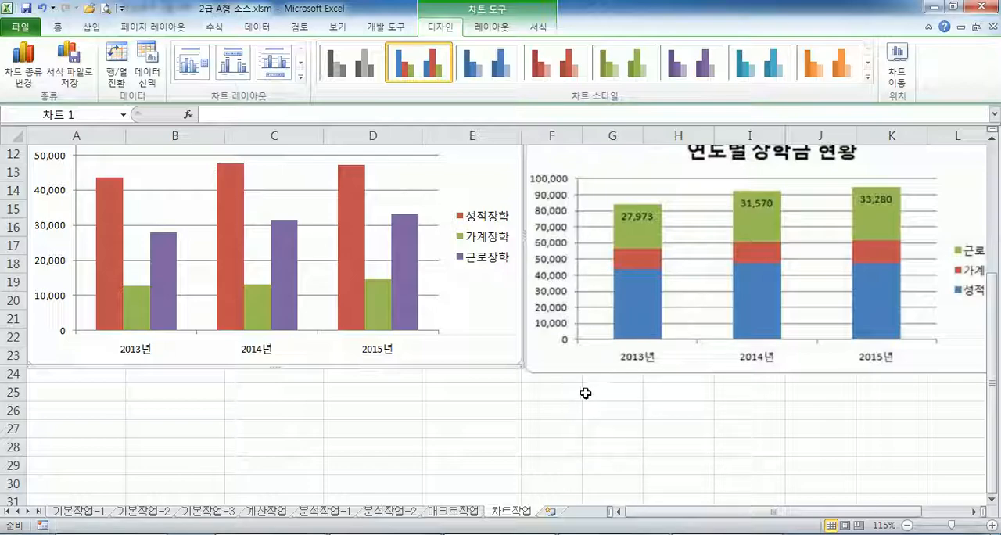
pyautogui.hotkey('ctrl', 'z')
pyautogui.scroll(3, 501, 352)
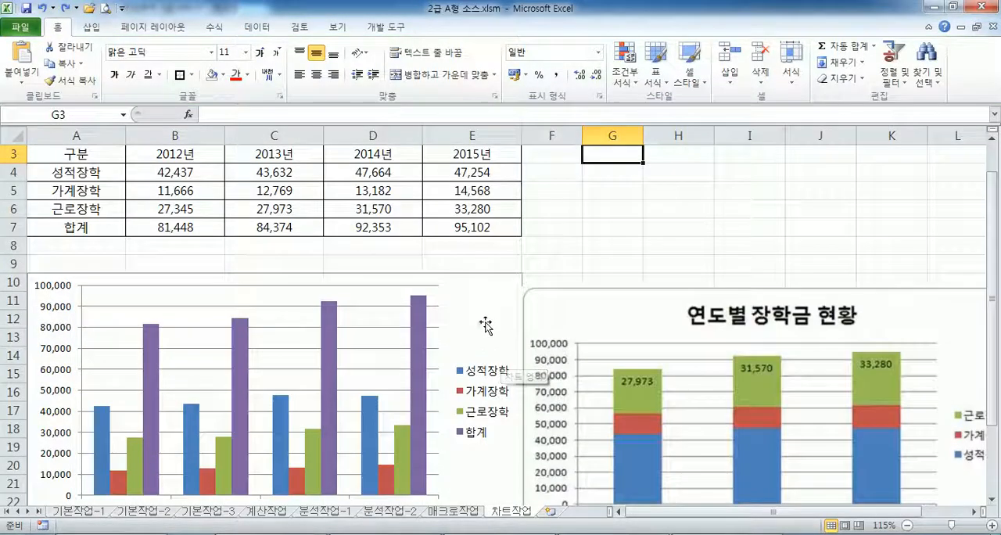
# - Redefine the chart's data range as A3:A6 and C3:E6, and move the reference picture slightly away from the chart
pyautogui.click(476, 337)
pyautogui.click(440, 27)
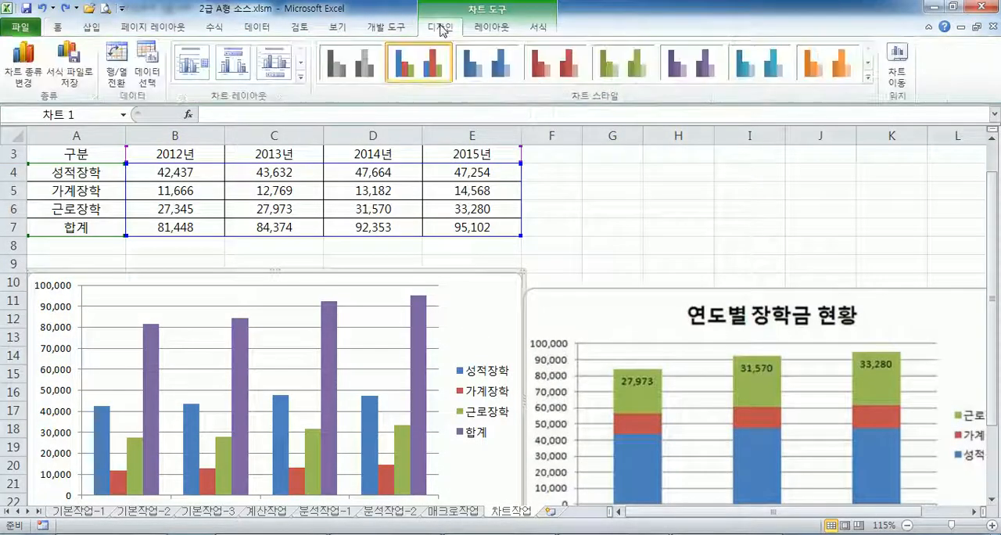
pyautogui.click(152, 64)
pyautogui.moveTo(79, 157); pyautogui.dragTo(78, 205)
pyautogui.moveTo(266, 152); pyautogui.dragTo(480, 210)
pyautogui.scroll(-1, 380, 409)
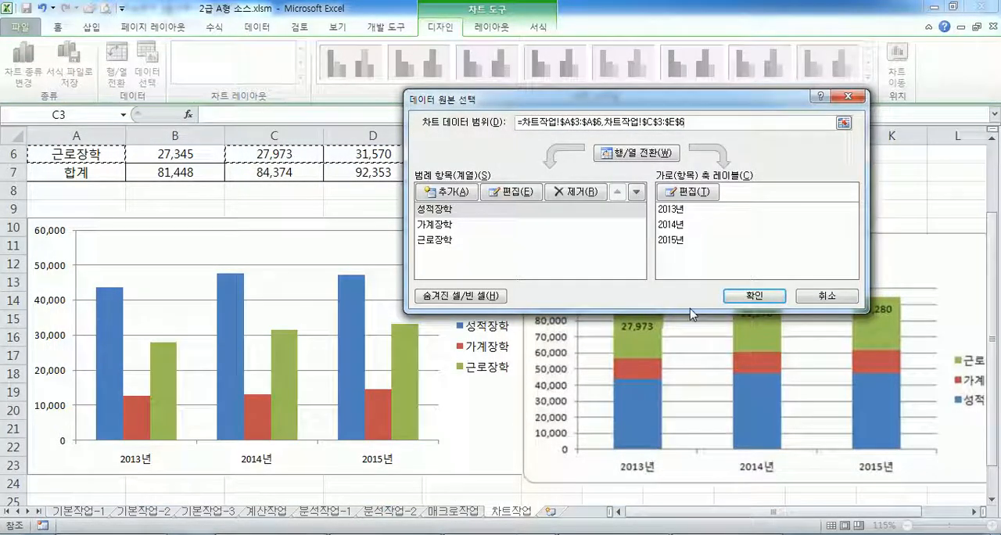
pyautogui.click(759, 297)
pyautogui.moveTo(586, 267); pyautogui.dragTo(609, 244)
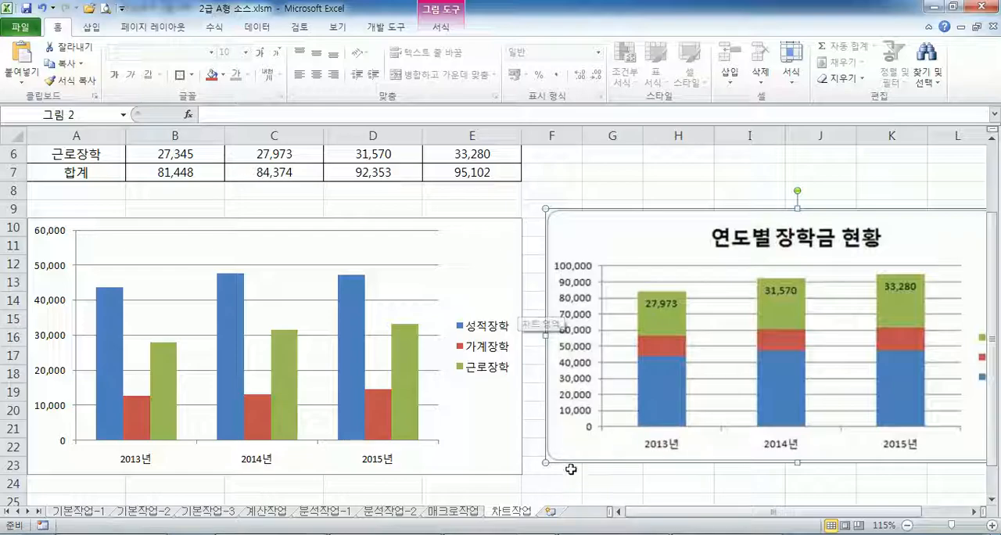
# - Check the second instruction in Notepad, return to Excel and change the chart type to stacked column (누적 세로 막대형)
pyautogui.click(554, 534)
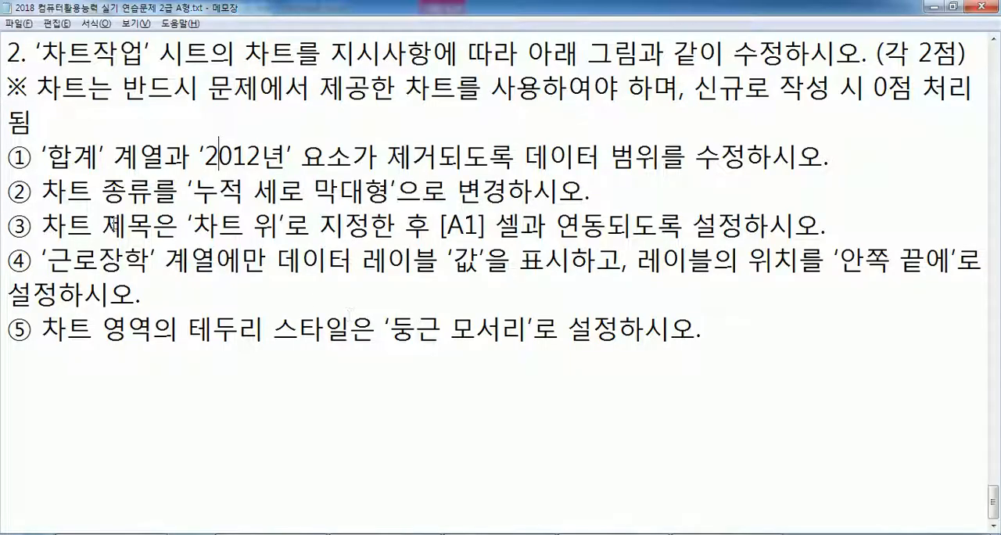
pyautogui.moveTo(42, 188); pyautogui.dragTo(584, 195)
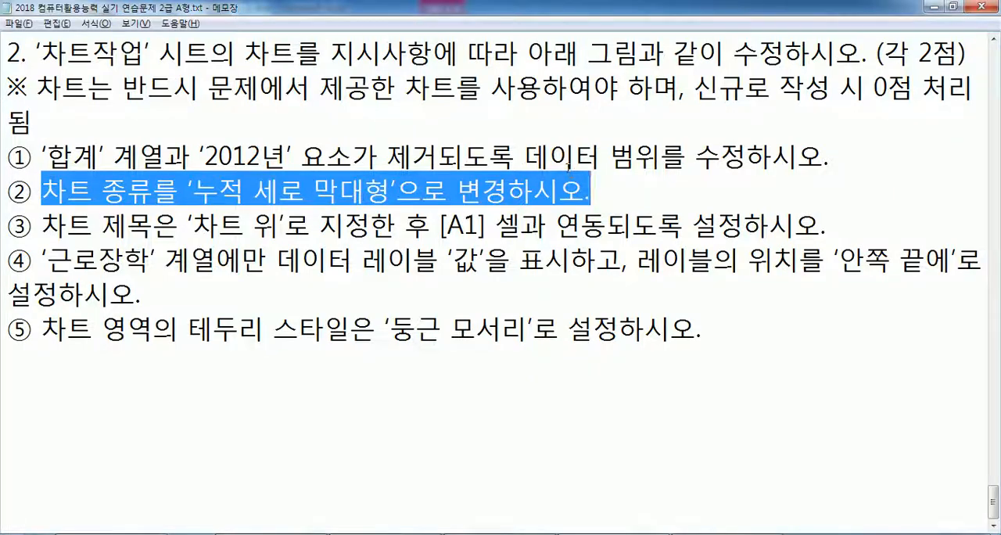
pyautogui.hotkey('alt', 'Tab')
pyautogui.click(475, 266)
pyautogui.click(443, 30)
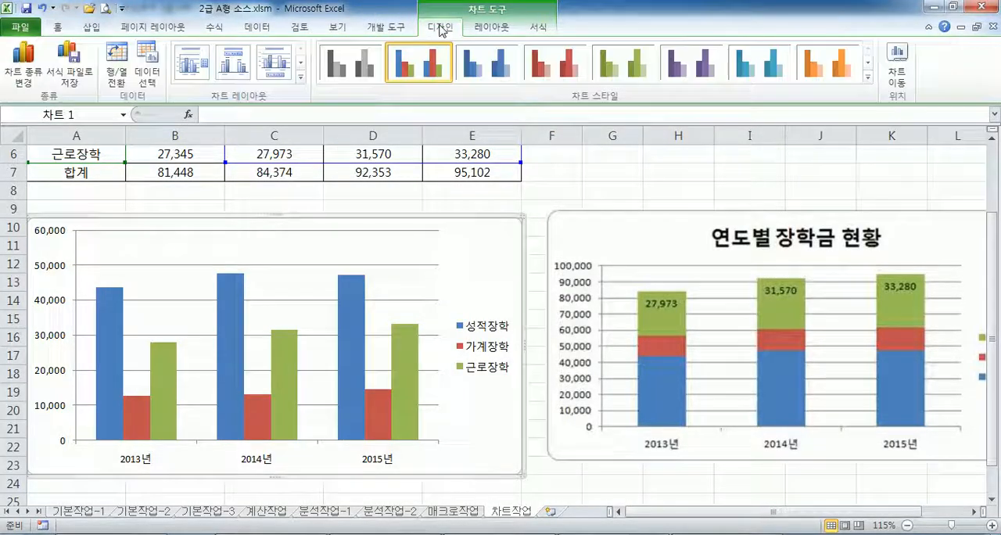
pyautogui.click(23, 65)
pyautogui.click(468, 144)
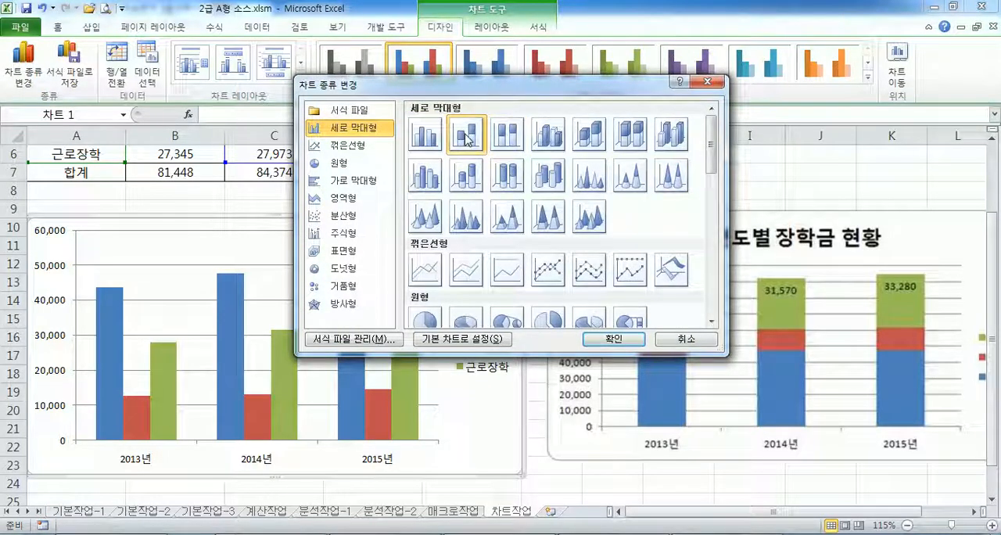
pyautogui.click(615, 339)
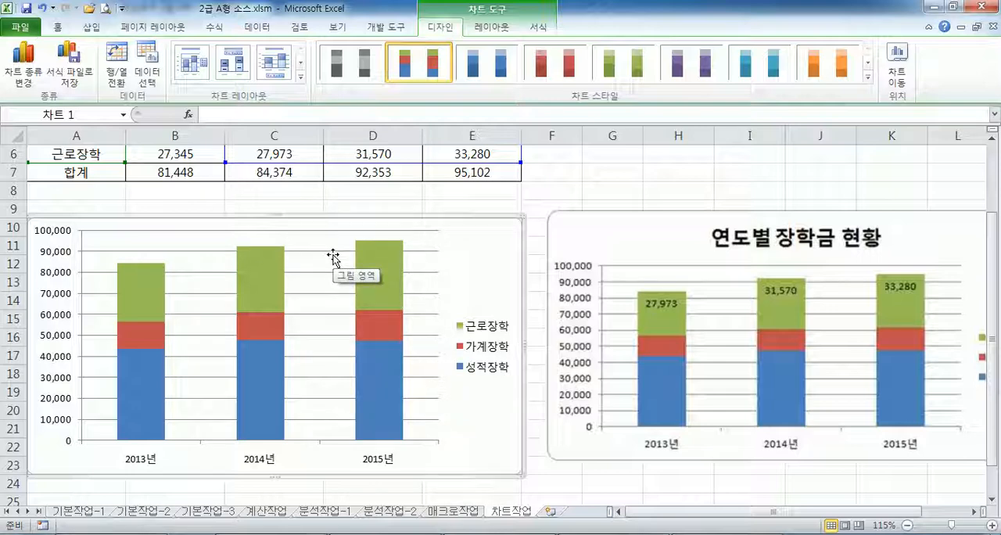
pyautogui.click(366, 262)
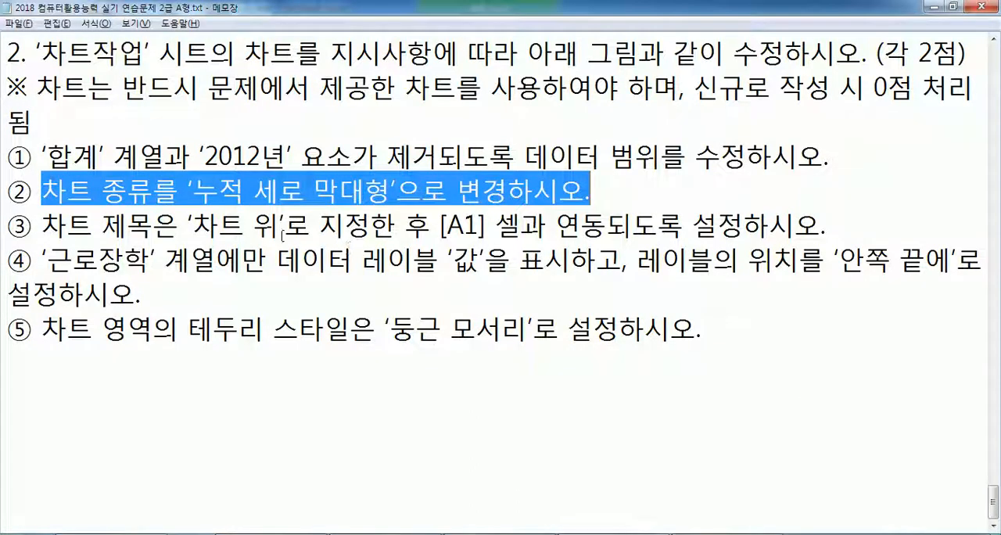
# - Read the chart title instruction in Notepad, return to Excel and add a chart title in the 차트 위 position
pyautogui.hotkey('alt', 'Tab')
pyautogui.click(236, 224)
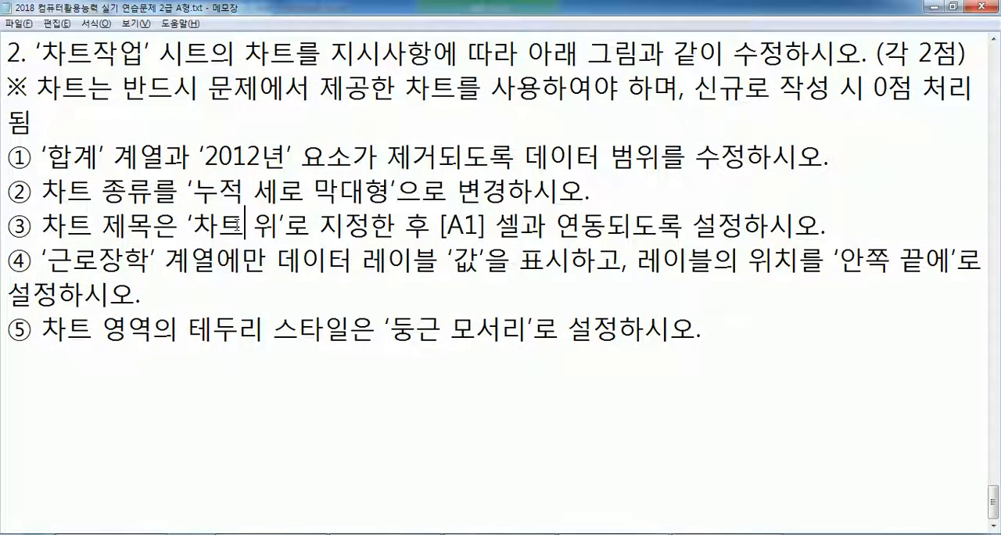
pyautogui.moveTo(193, 226); pyautogui.dragTo(618, 234)
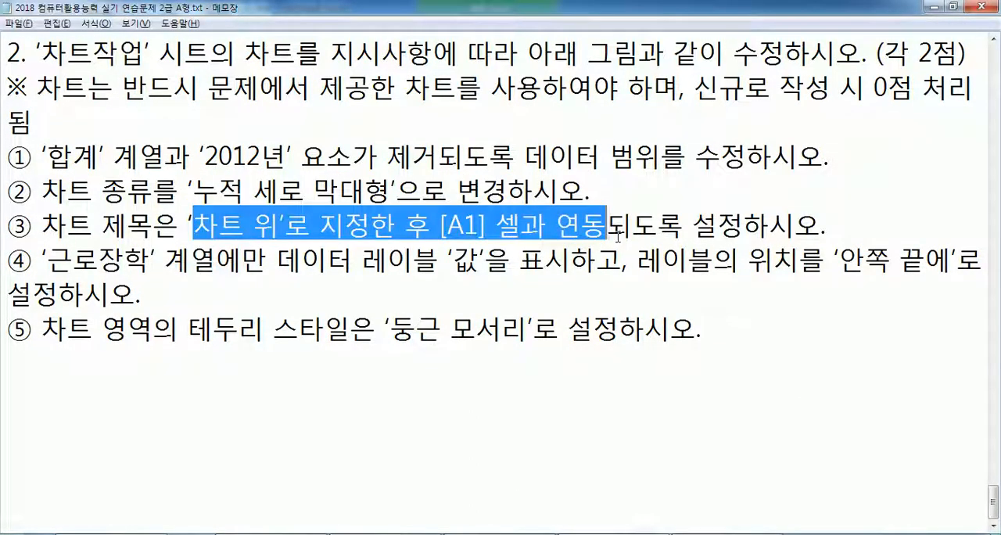
pyautogui.click(634, 226)
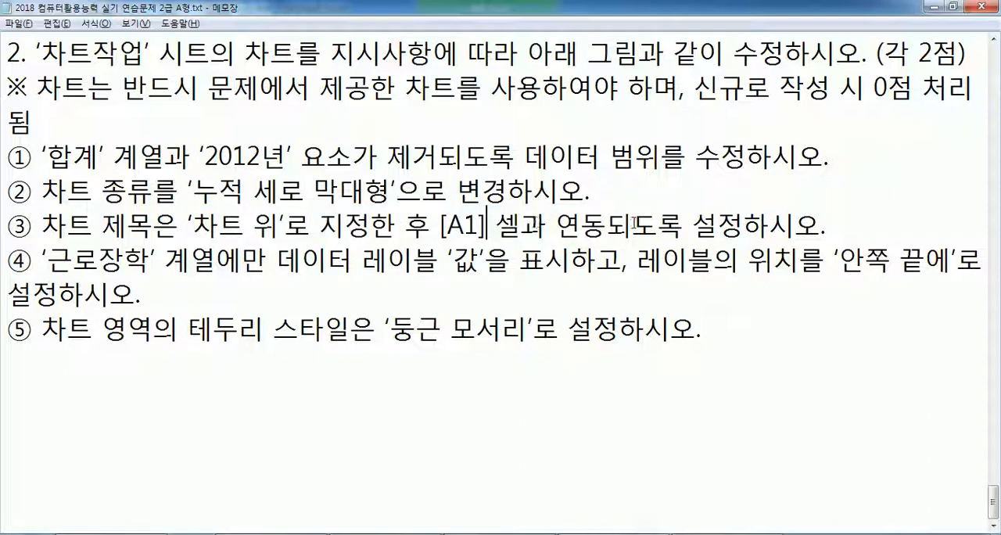
pyautogui.hotkey('alt', 'Tab')
pyautogui.click(485, 235)
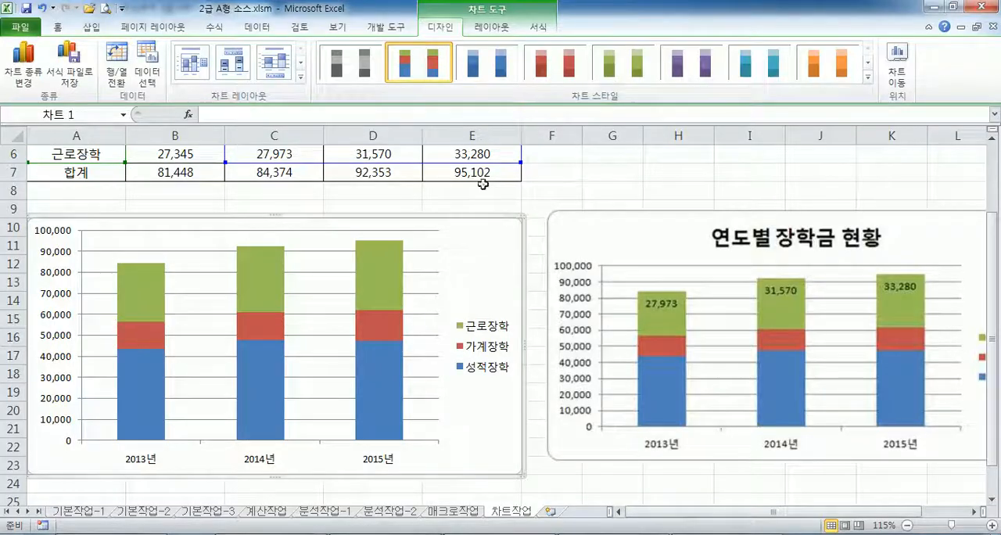
pyautogui.click(493, 27)
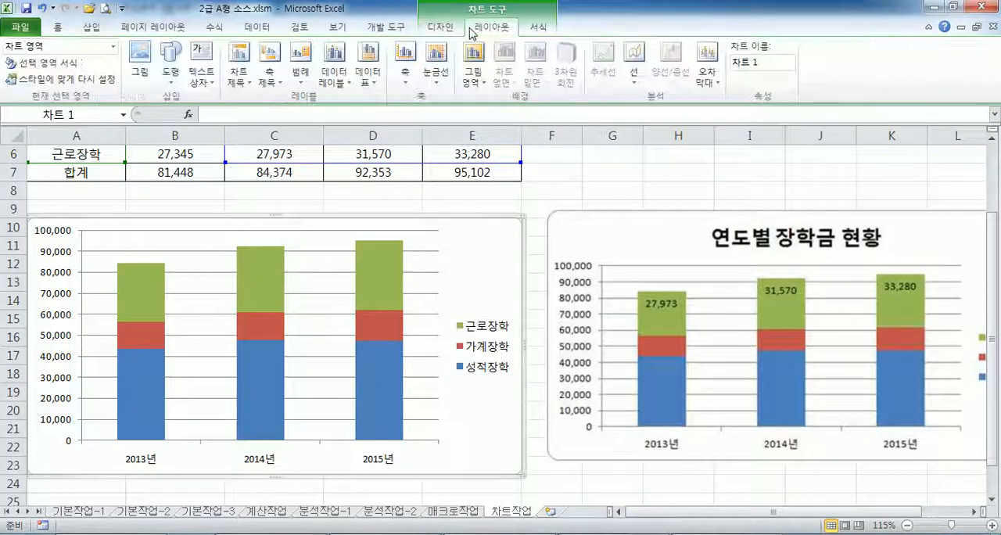
pyautogui.click(238, 72)
pyautogui.click(250, 179)
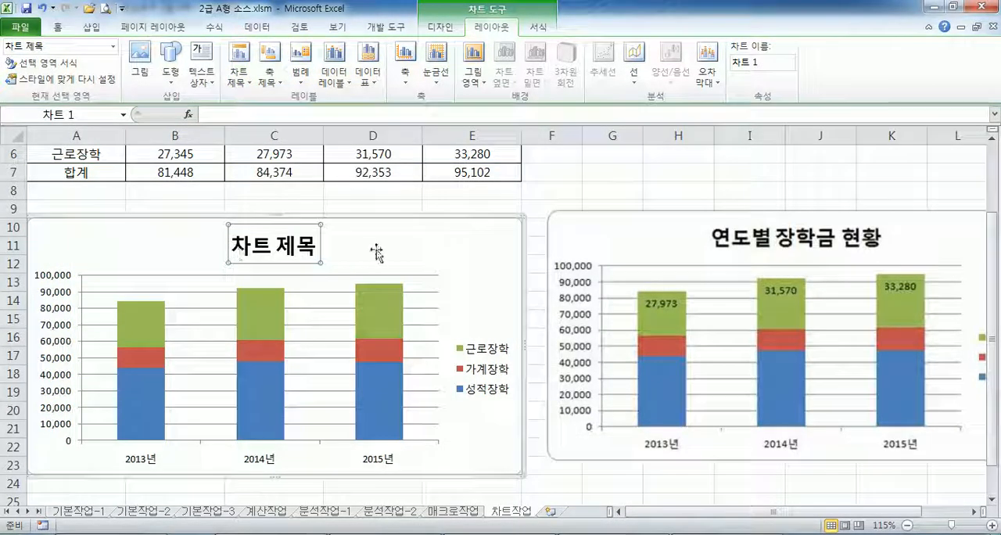
# - Try to link the chart title to cell A1 with the formula =차트작업!$A$1
pyautogui.scroll(2, 424, 253)
pyautogui.click(213, 160)
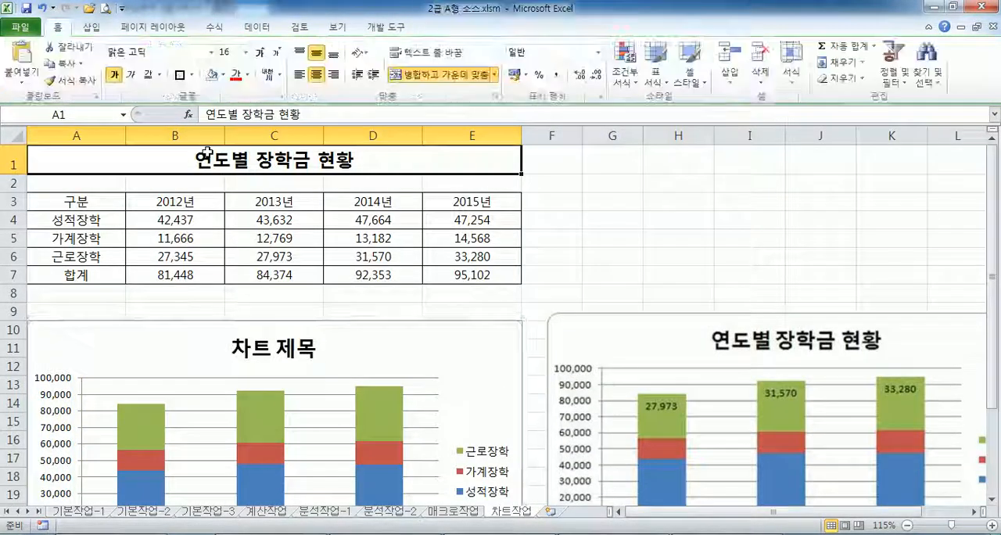
pyautogui.click(258, 347)
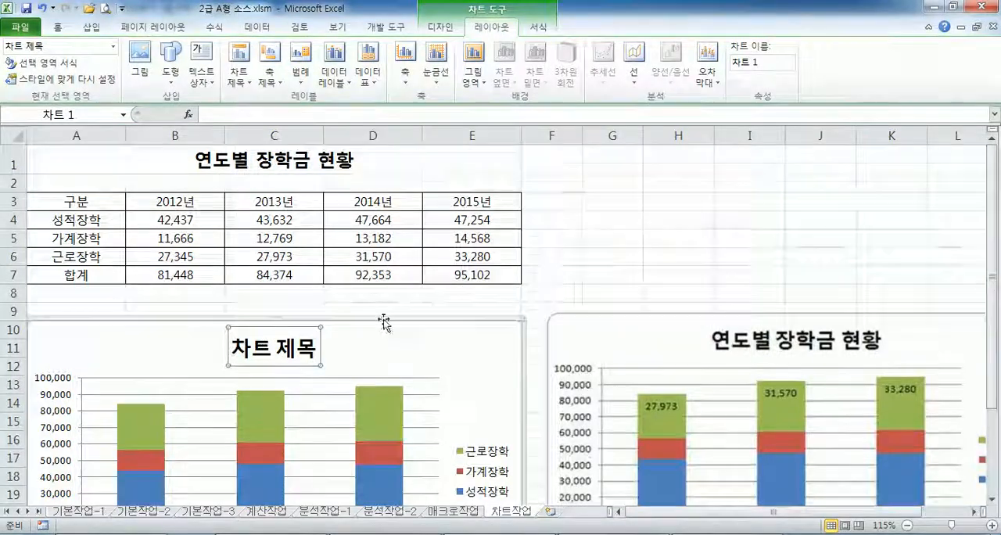
pyautogui.scroll(-1, 407, 307)
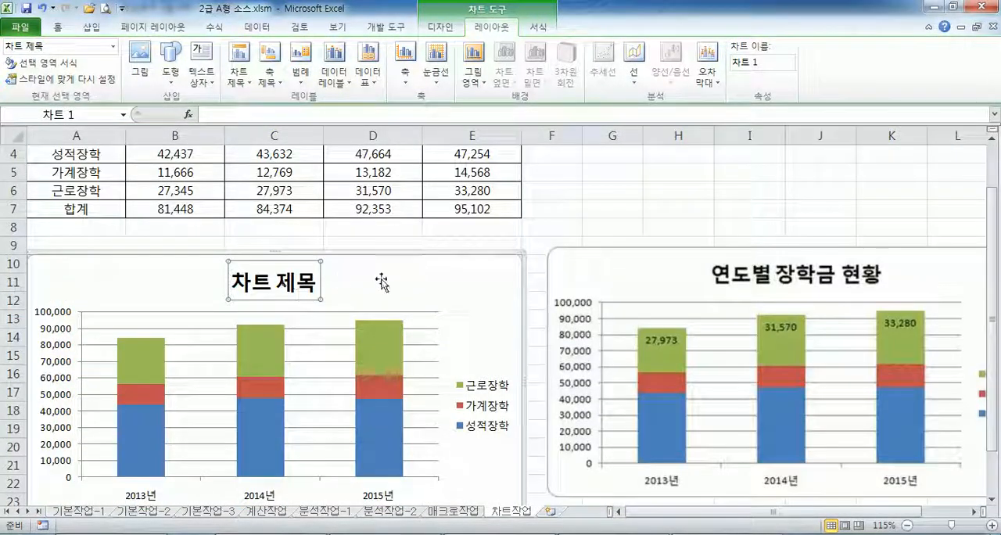
pyautogui.scroll(1, 252, 170)
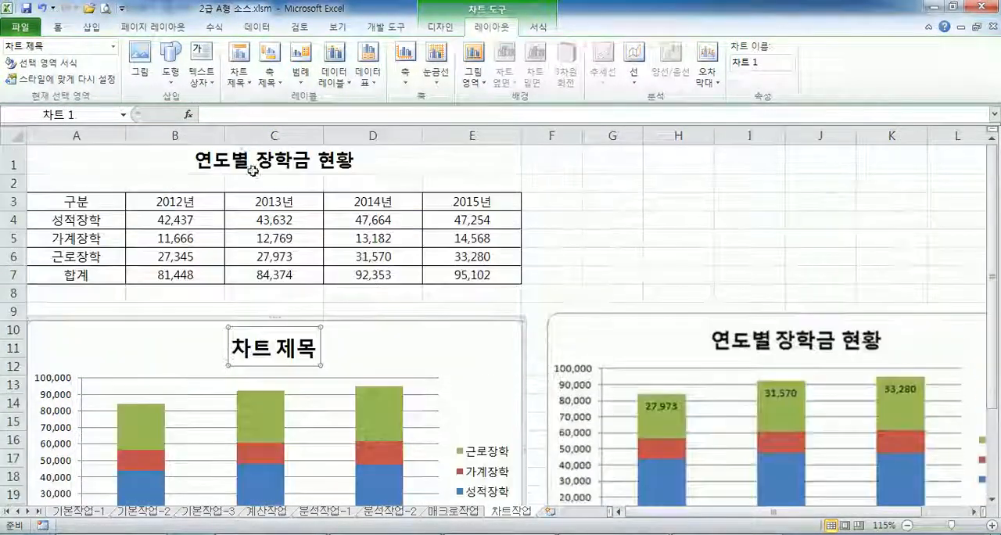
pyautogui.click(226, 116)
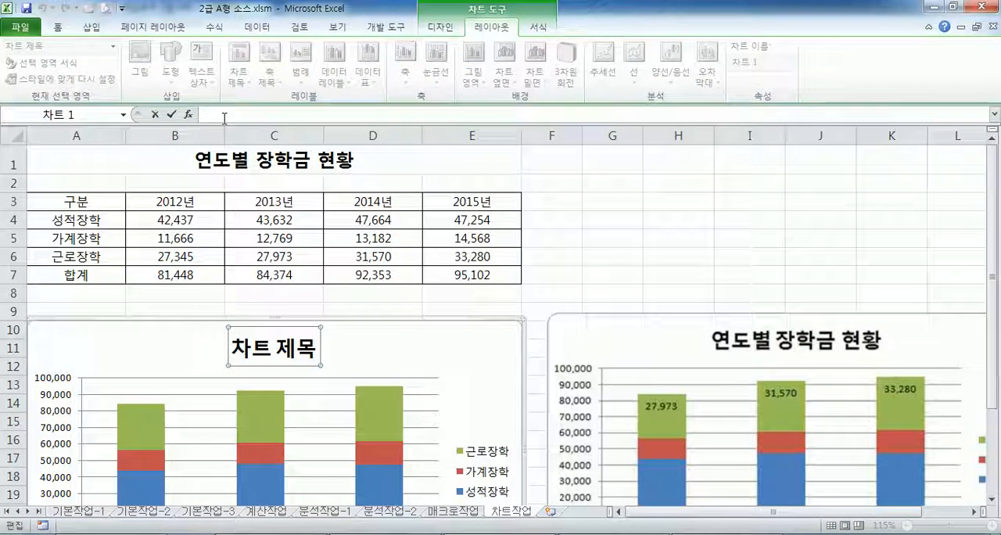
pyautogui.click(213, 164)
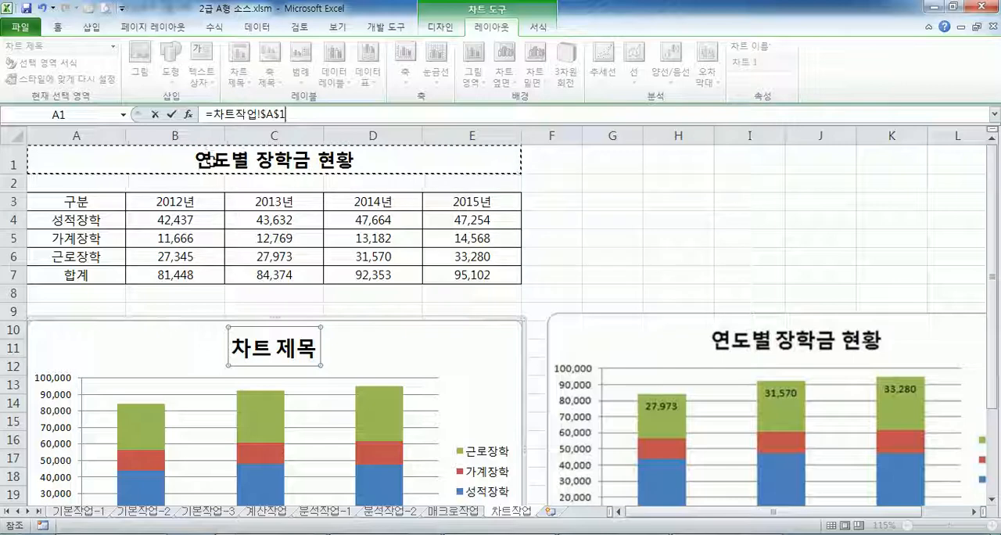
pyautogui.press('Return')
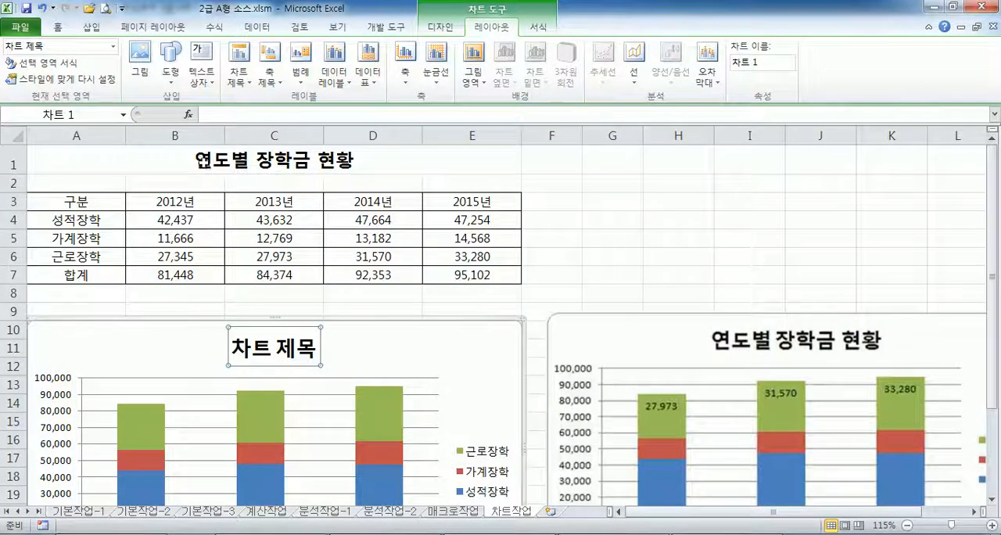
# - Reselect the chart title as an object and link it to cell A1 with the formula =차트작업!$A$1
pyautogui.click(207, 166)
pyautogui.click(234, 346)
pyautogui.click(233, 346)
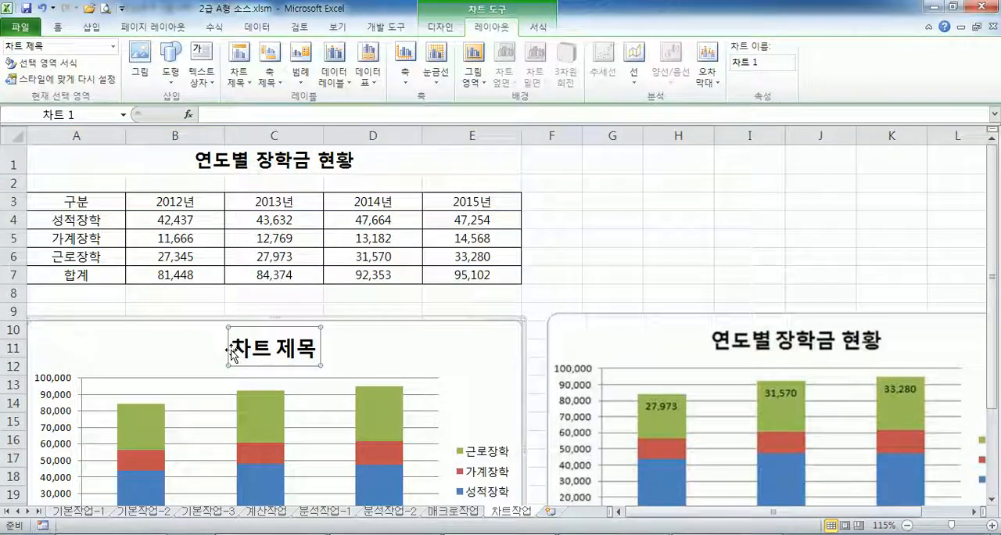
pyautogui.moveTo(233, 346); pyautogui.dragTo(322, 348)
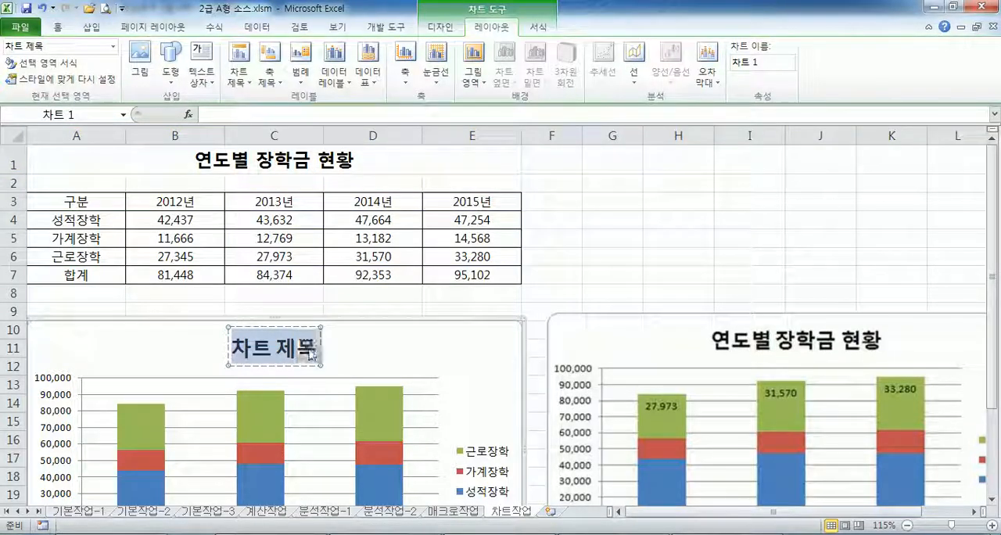
pyautogui.click(439, 353)
pyautogui.click(274, 347)
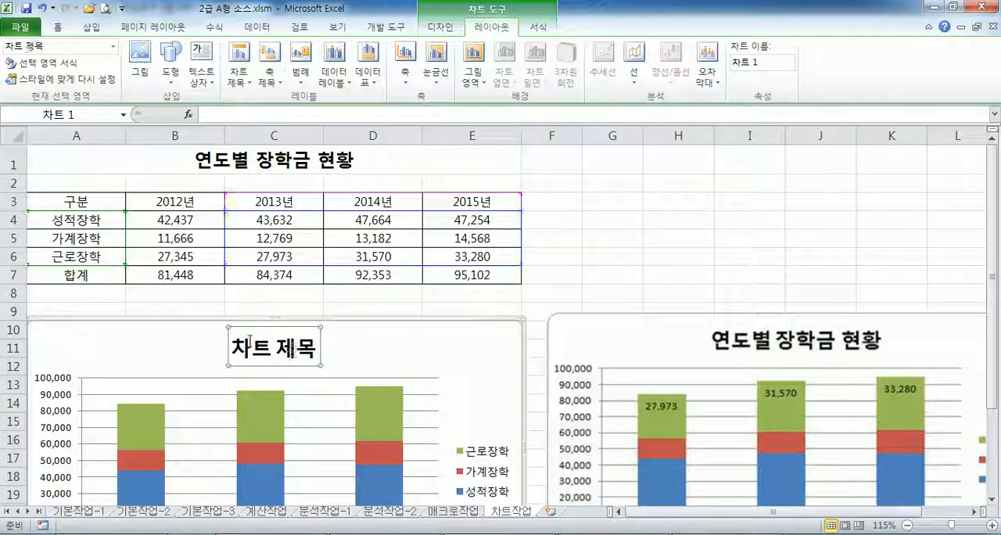
pyautogui.click(262, 116)
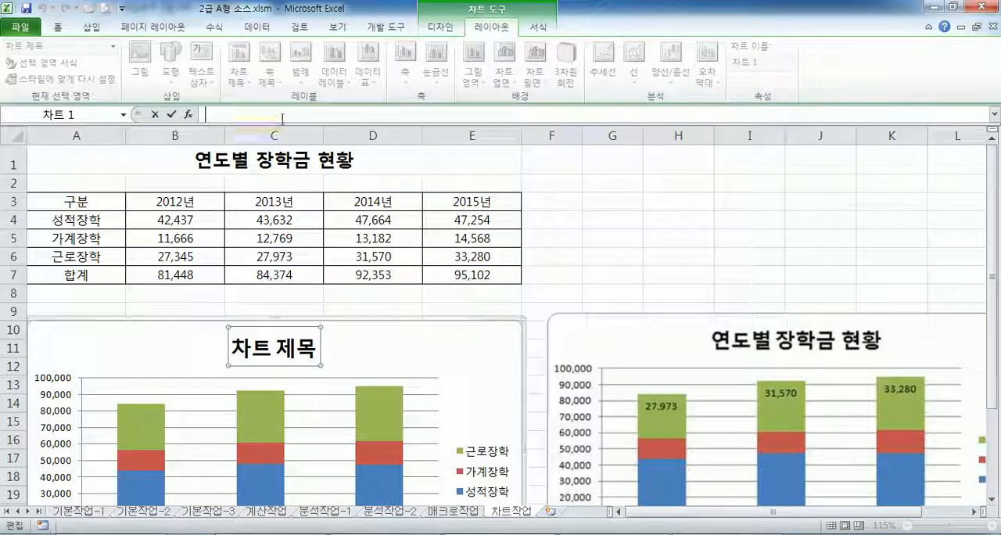
pyautogui.click(235, 157)
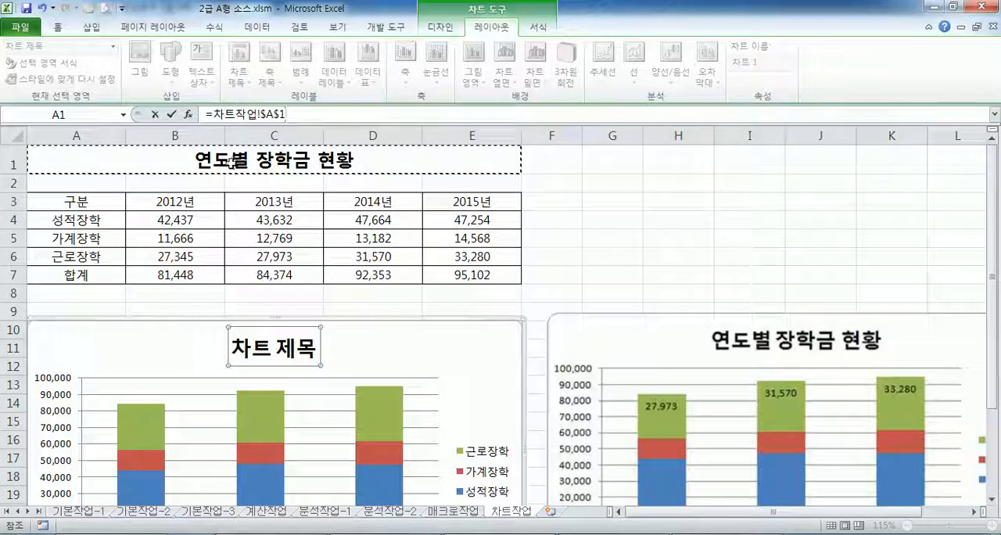
pyautogui.press('Return')
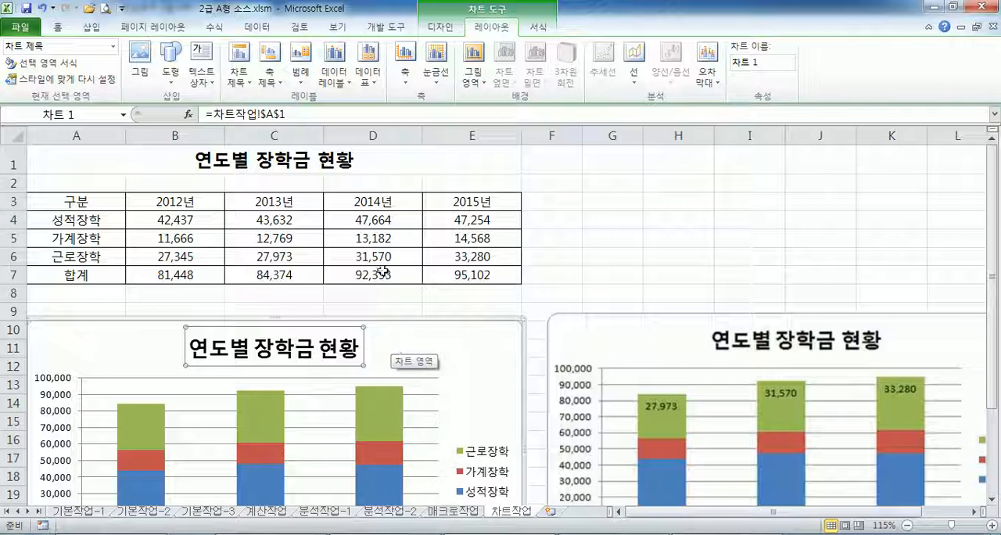
pyautogui.click(297, 160)
pyautogui.click(424, 344)
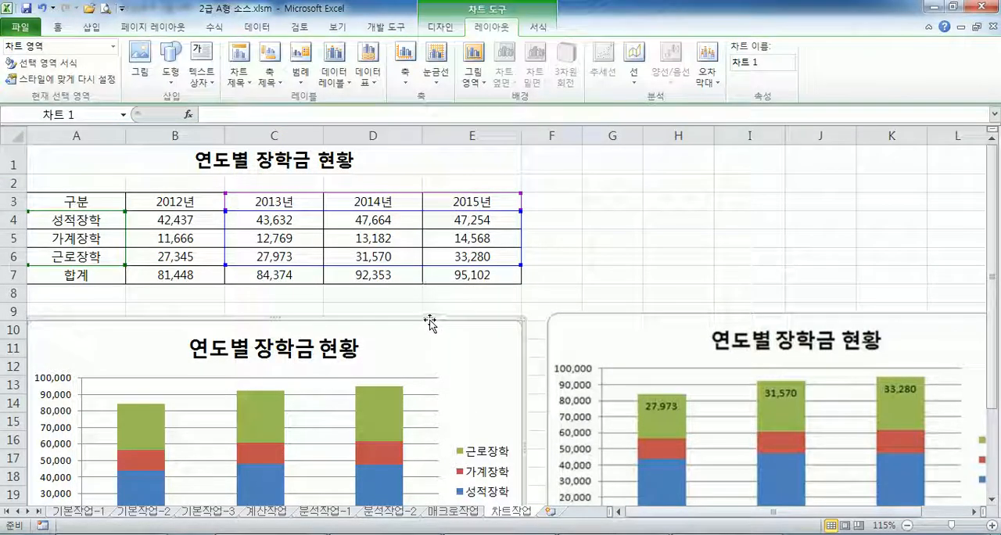
# - Check the data label instruction in Notepad, return to Excel and add data labels to the 근로장학 series at the 안쪽 끝에 position
pyautogui.scroll(-2, 446, 292)
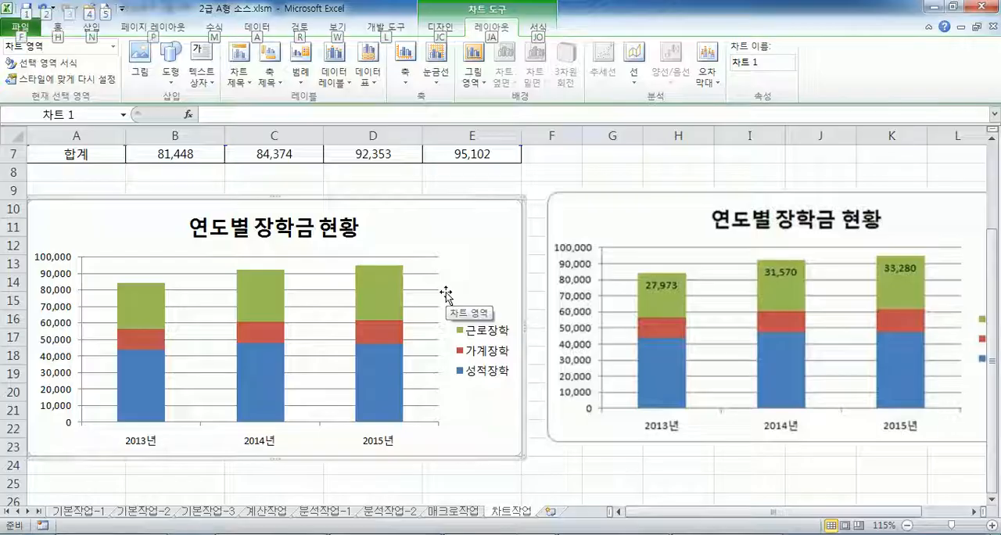
pyautogui.hotkey('alt', 'Tab')
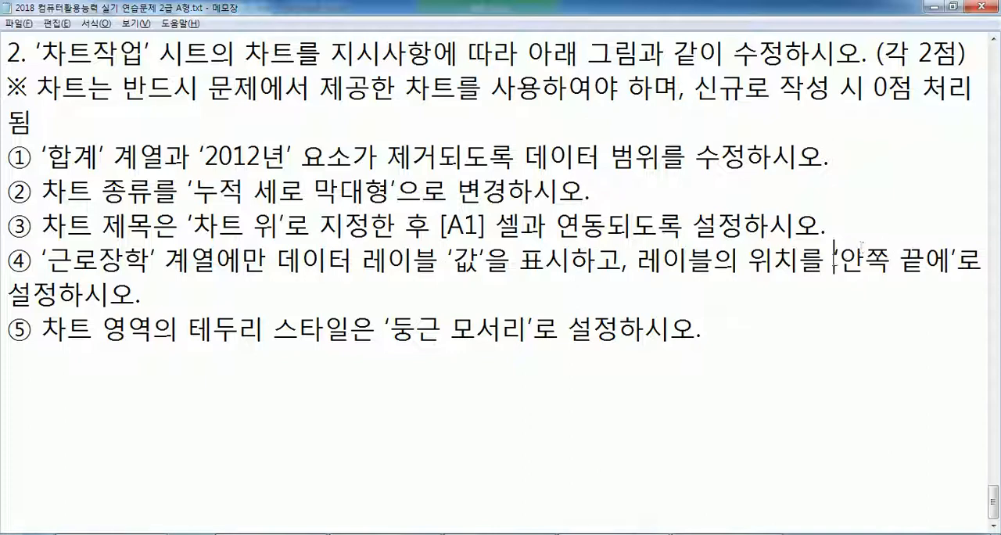
pyautogui.hotkey('alt', 'Tab')
pyautogui.click(383, 295)
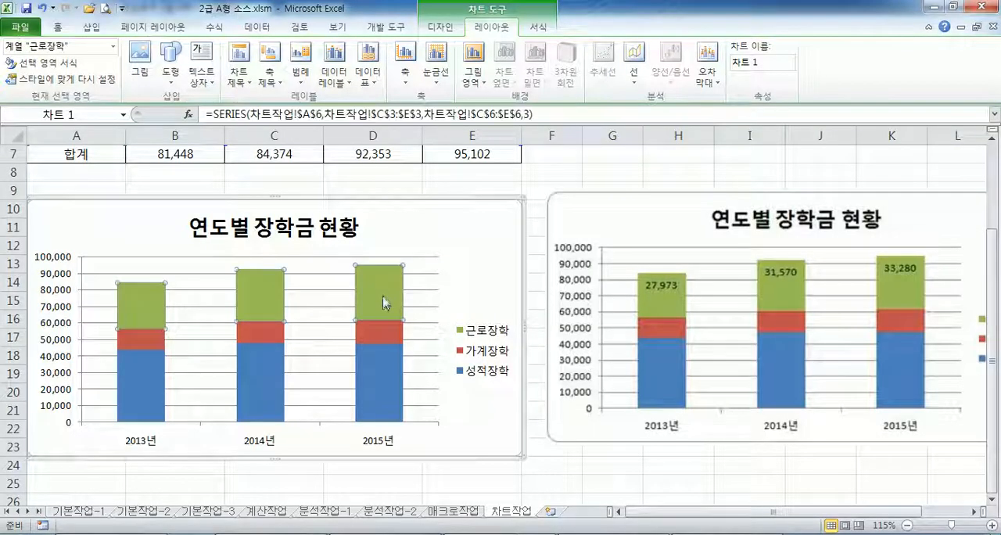
pyautogui.click(335, 74)
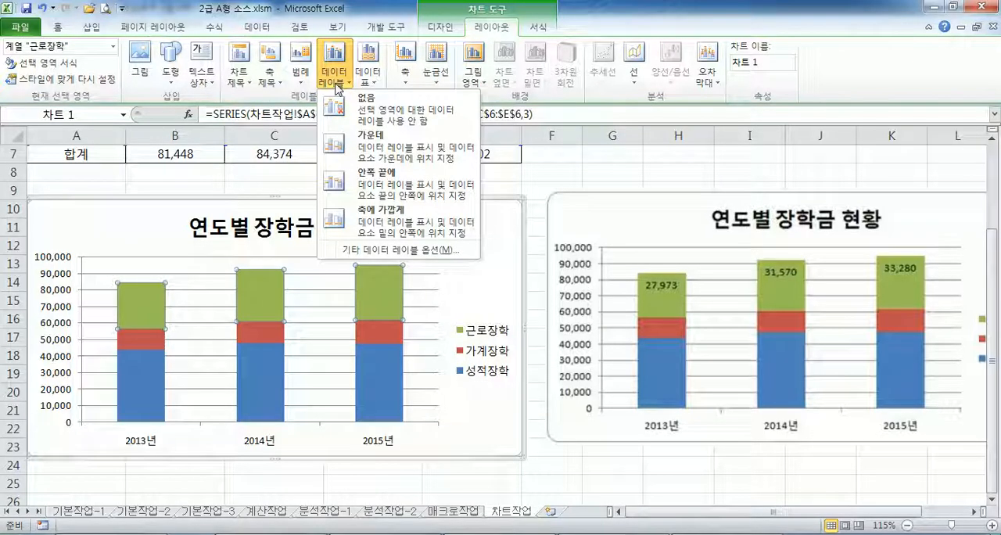
pyautogui.click(367, 185)
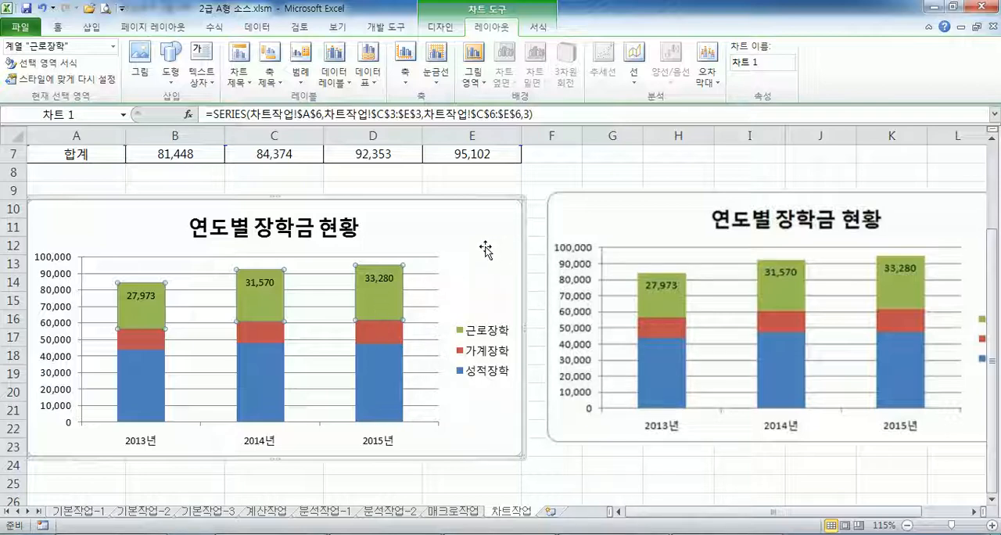
# - Undo the added data labels and select the 가계장학, 성적장학 and 근로장학 series in turn
pyautogui.click(473, 267)
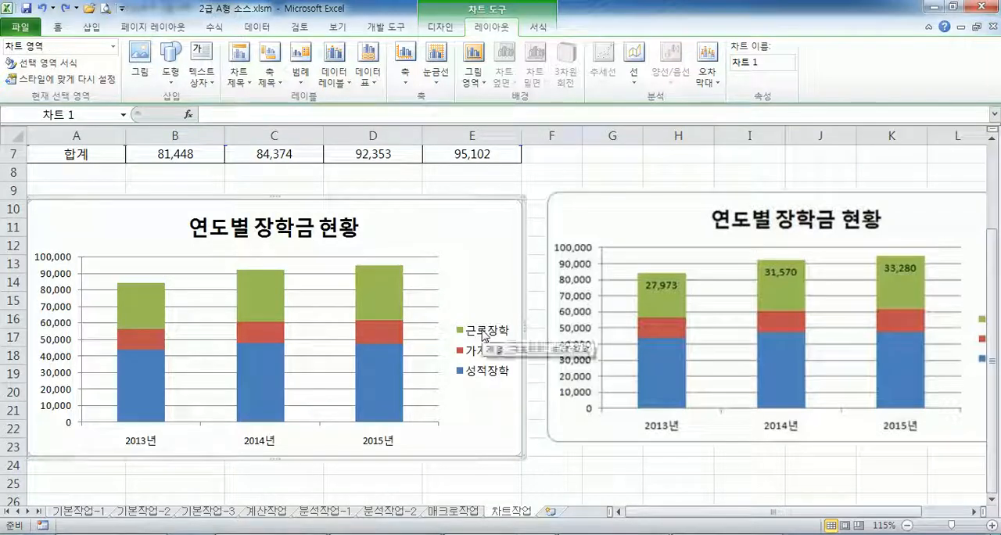
pyautogui.click(384, 333)
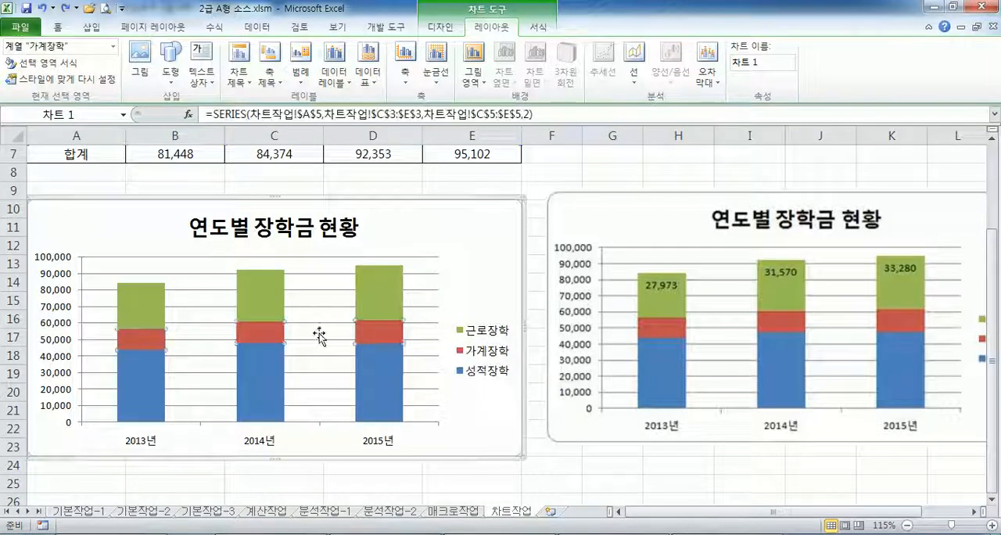
pyautogui.click(391, 367)
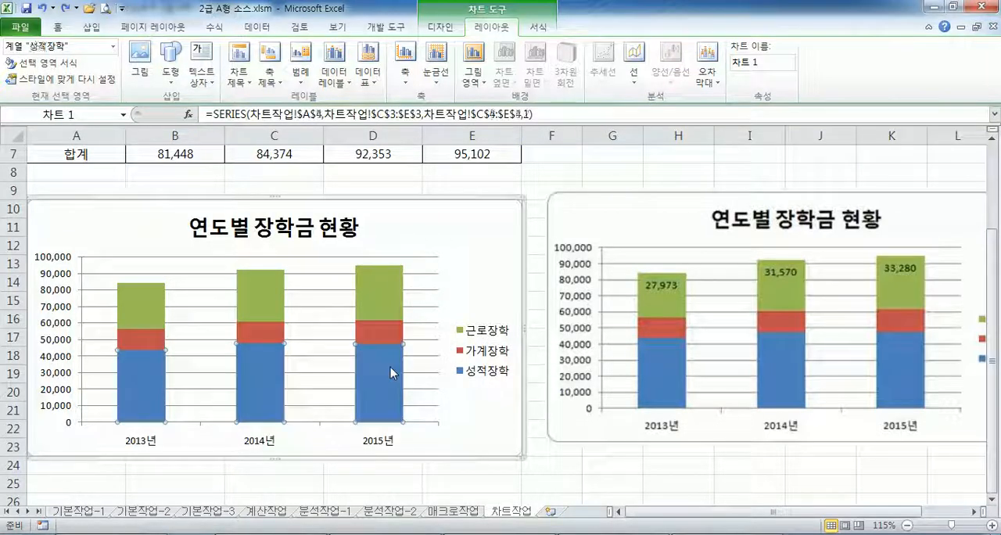
pyautogui.click(391, 299)
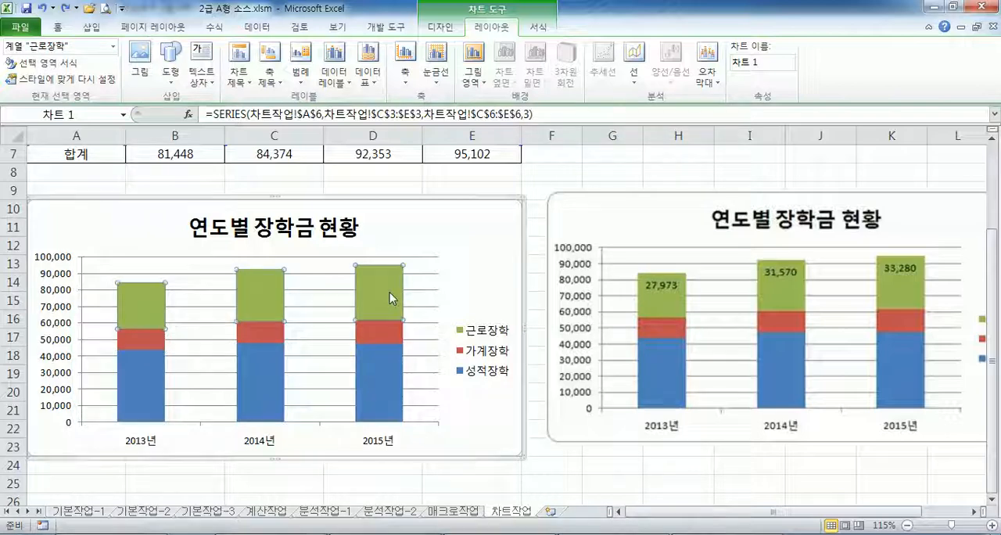
# - Try adding data labels to the 근로장학 series and positioning them at 안쪽 끝에, undoing each attempt
pyautogui.rightClick(389, 291)
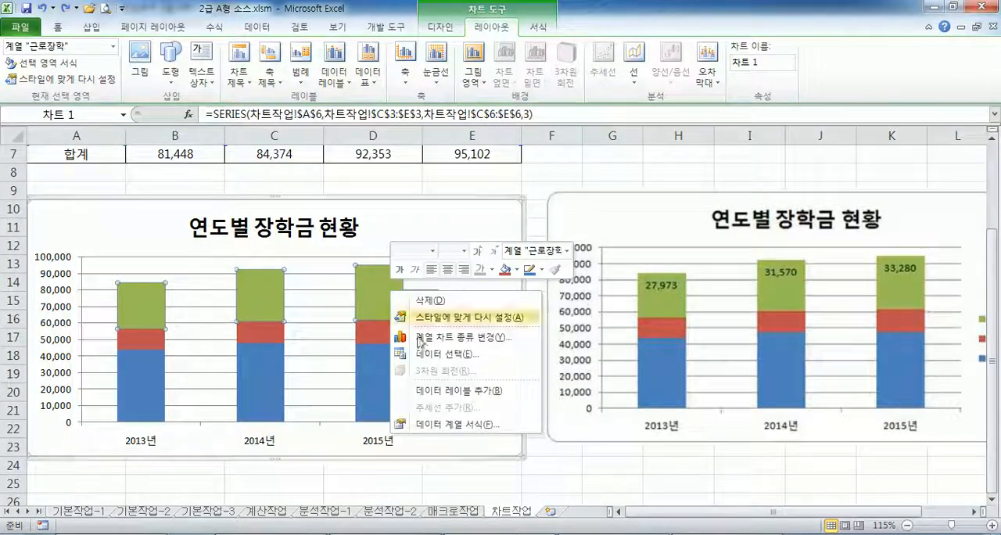
pyautogui.click(435, 391)
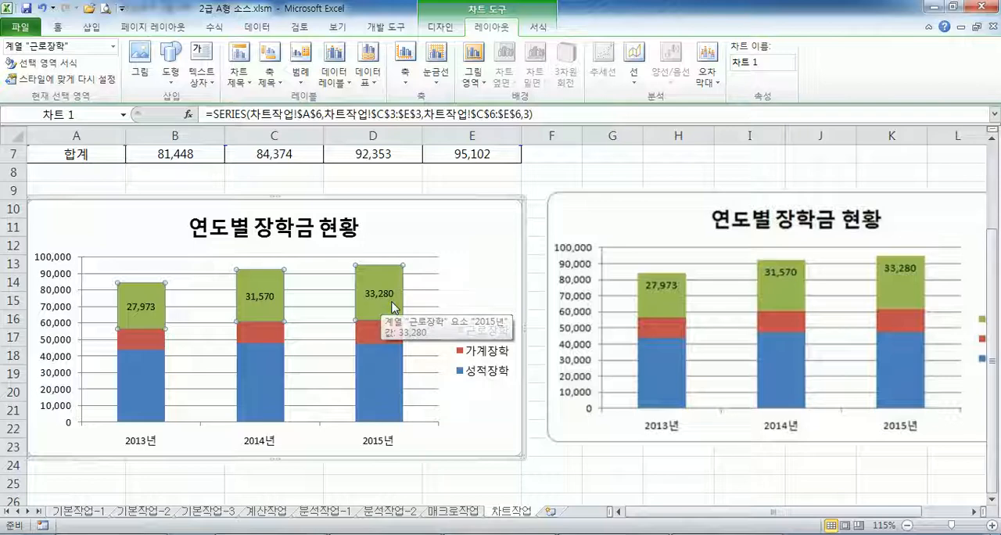
pyautogui.click(334, 76)
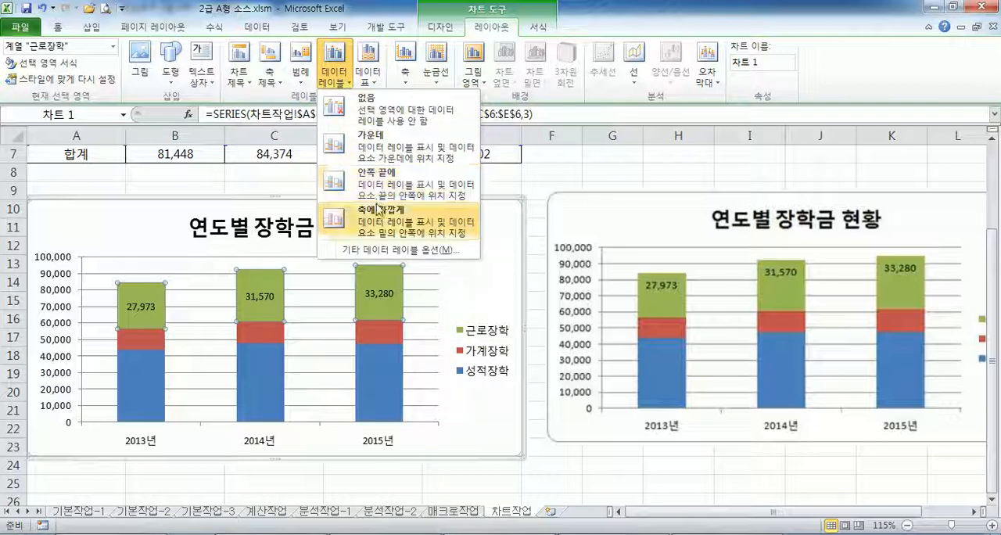
pyautogui.click(379, 192)
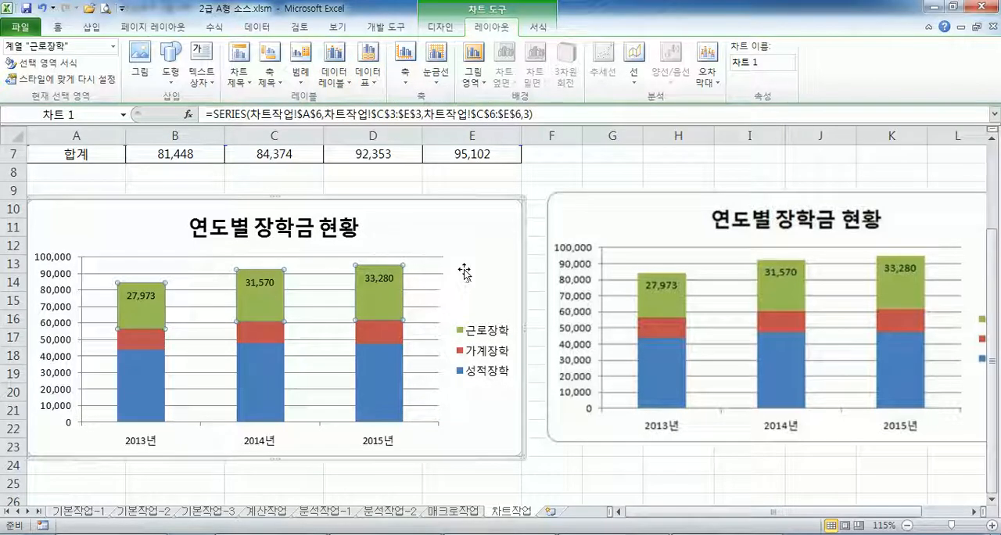
pyautogui.hotkey('ctrl', 'z')
pyautogui.hotkey('ctrl', 'z')
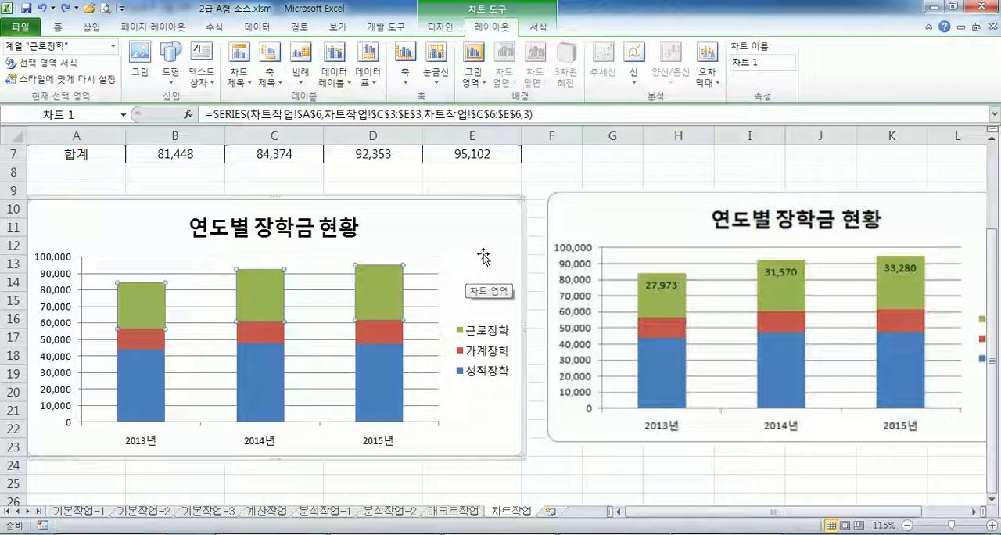
pyautogui.click(334, 76)
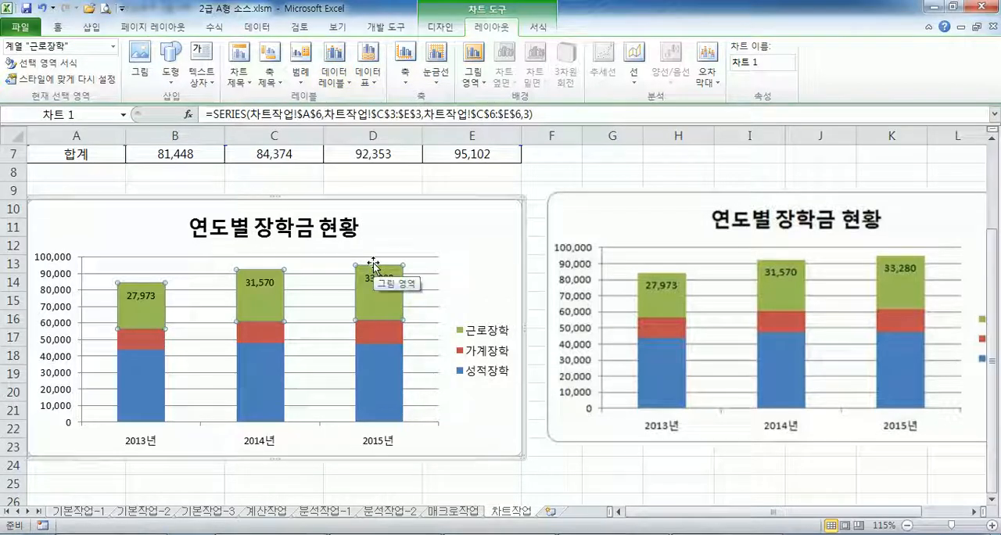
pyautogui.hotkey('ctrl', 'z')
# - Try adding 안쪽 끝에 data labels with the whole chart area selected, and undo them each time
pyautogui.click(503, 227)
pyautogui.click(341, 83)
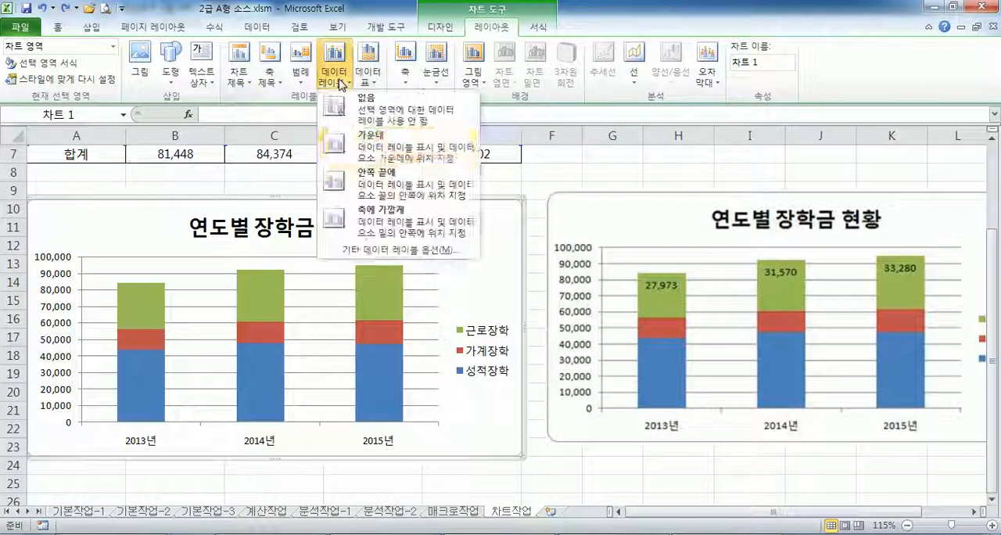
pyautogui.click(368, 149)
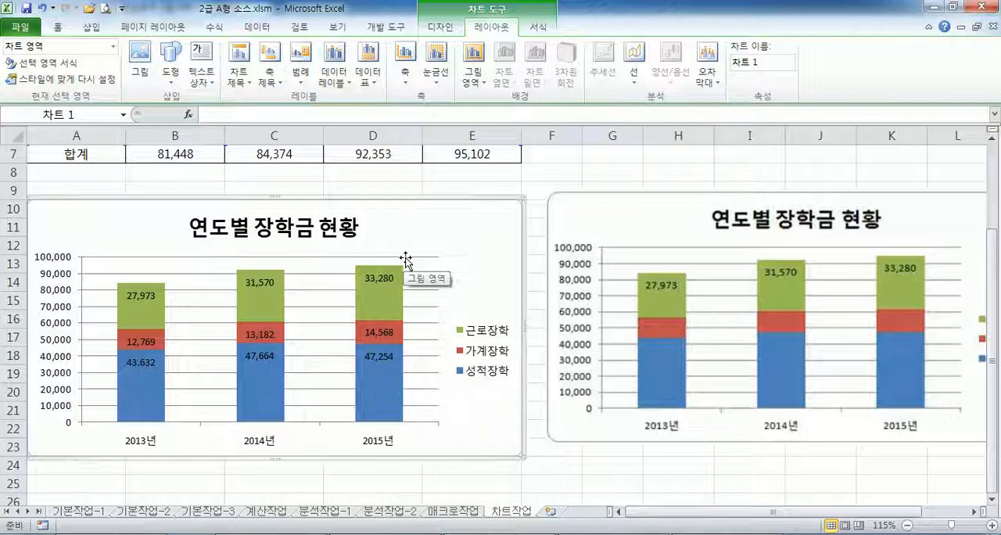
pyautogui.hotkey('ctrl', 'z')
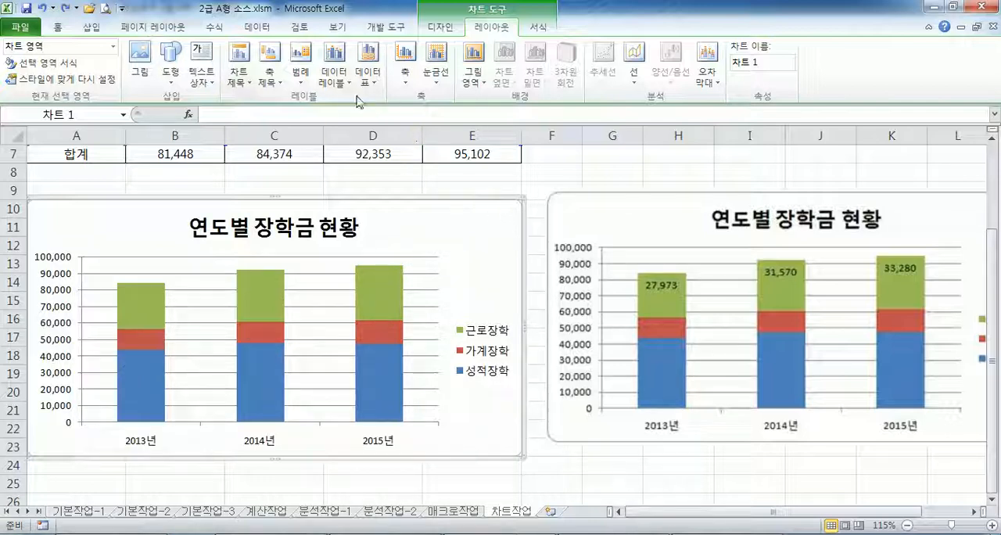
pyautogui.click(335, 77)
pyautogui.click(368, 169)
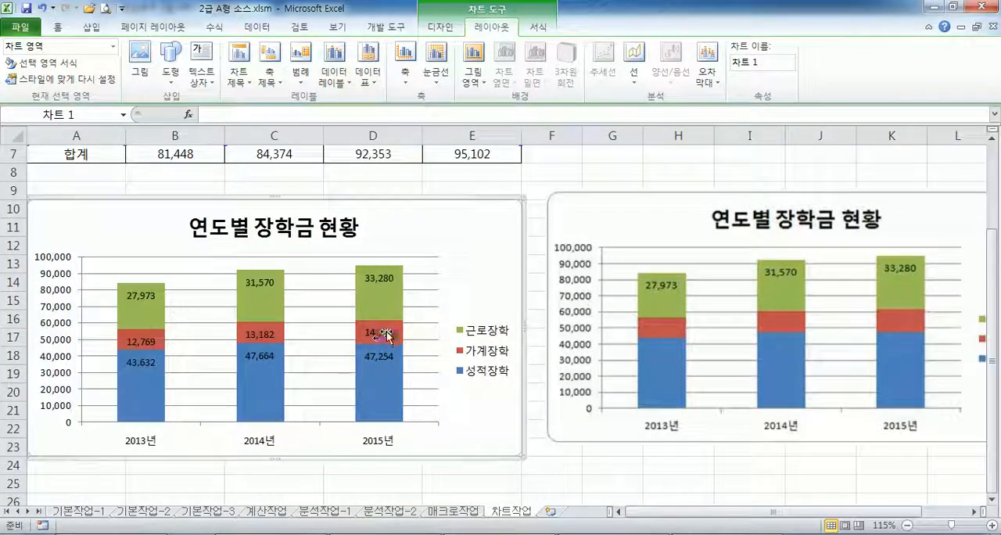
pyautogui.hotkey('ctrl', 'z')
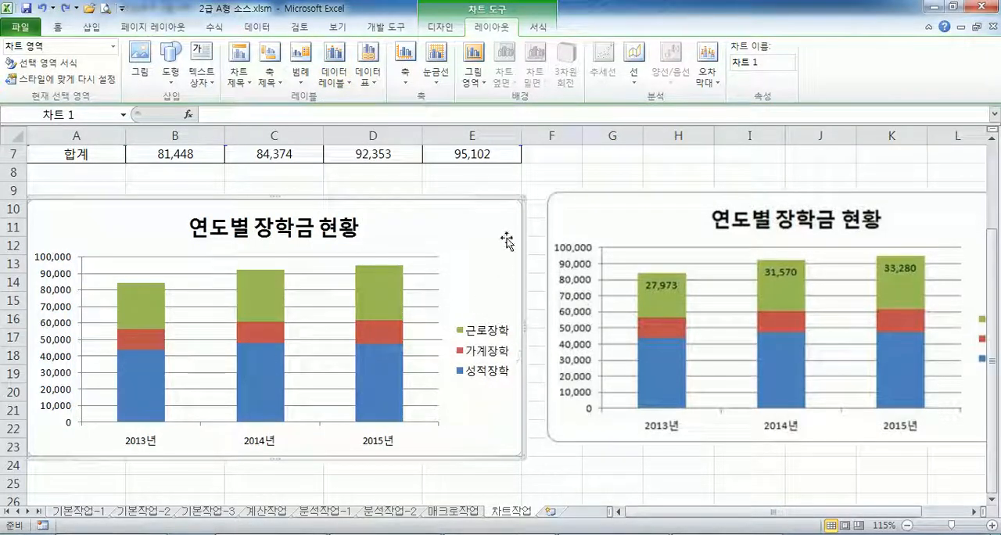
# - Add data labels to the 근로장학 series only, positioned at 안쪽 끝에
pyautogui.click(388, 299)
pyautogui.click(334, 77)
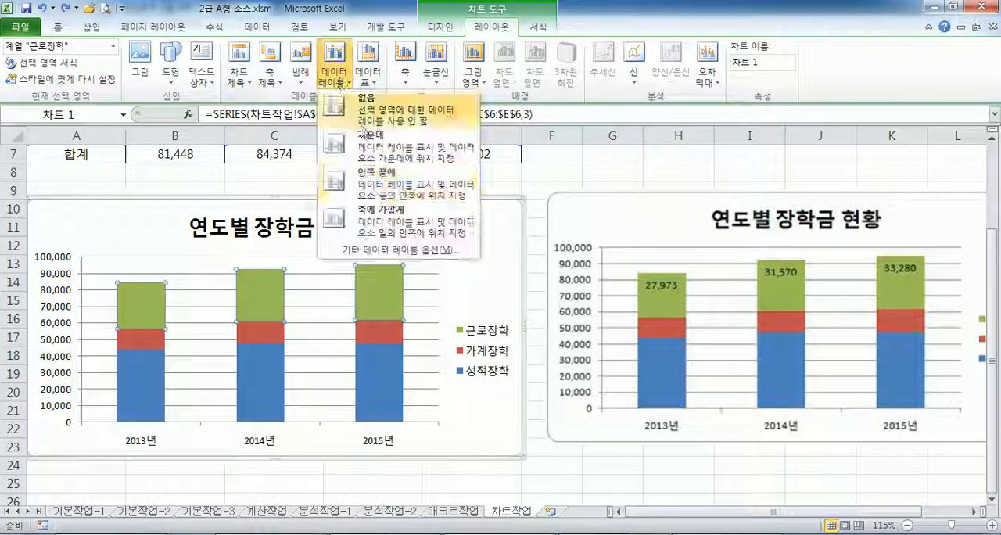
pyautogui.click(368, 238)
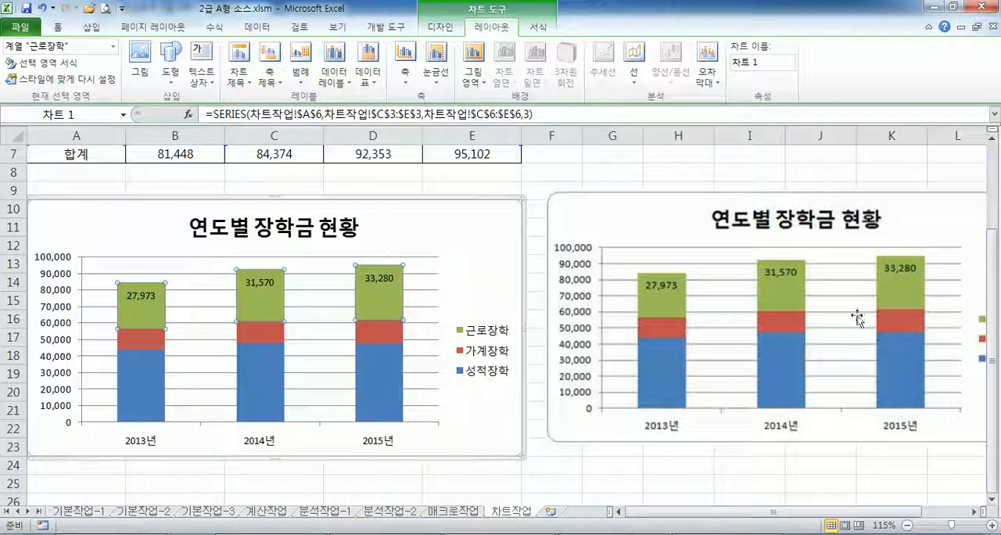
# - Read the fifth instruction about the chart area's border style in Notepad, return to Excel and deselect the chart
pyautogui.hotkey('alt', 'Tab')
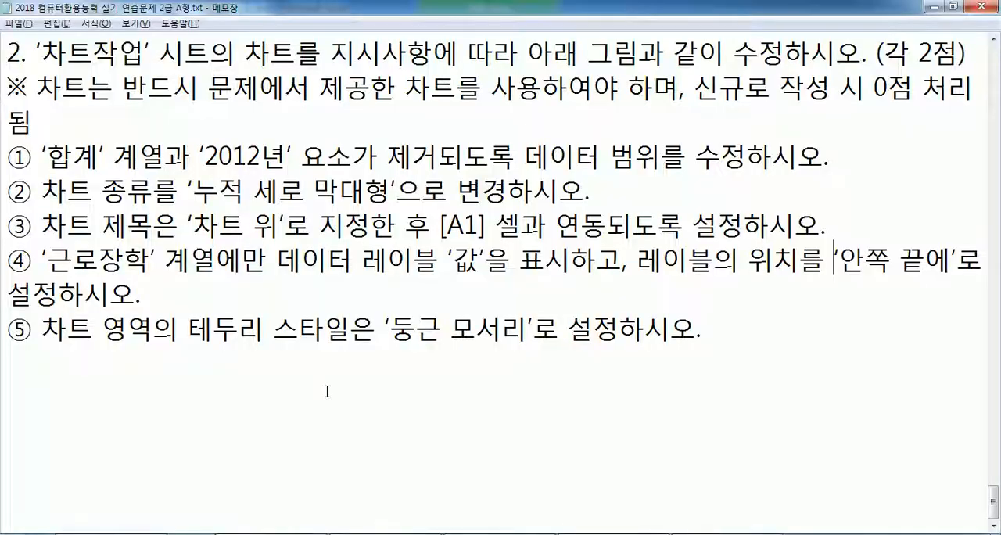
pyautogui.moveTo(129, 328); pyautogui.dragTo(482, 329)
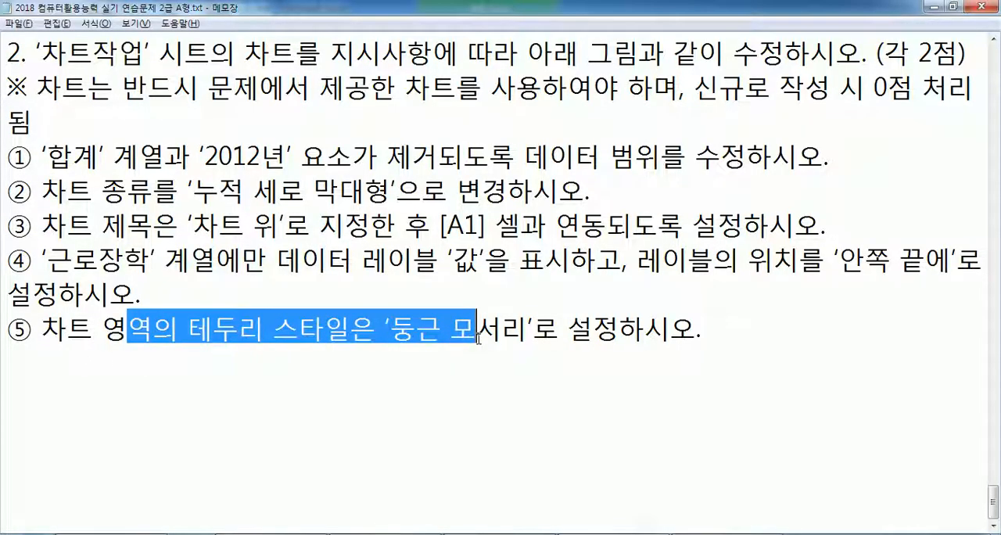
pyautogui.click(482, 329)
pyautogui.hotkey('alt', 'Tab')
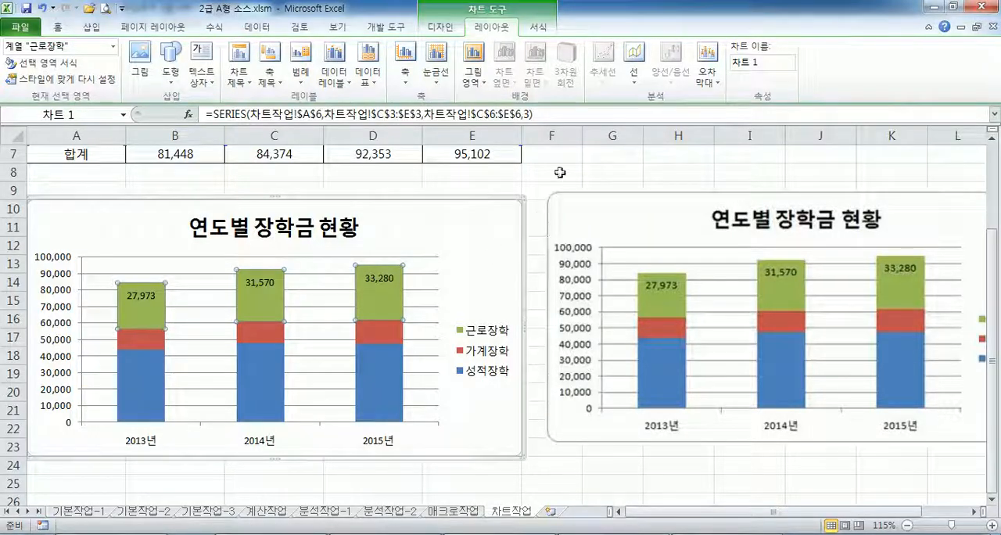
pyautogui.click(561, 174)
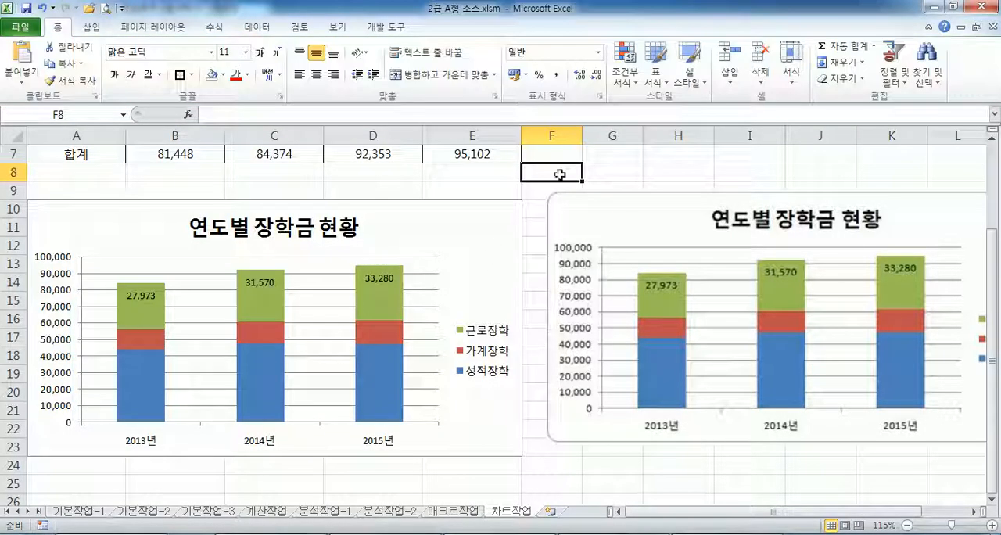
pyautogui.click(493, 233)
pyautogui.doubleClick(498, 226)
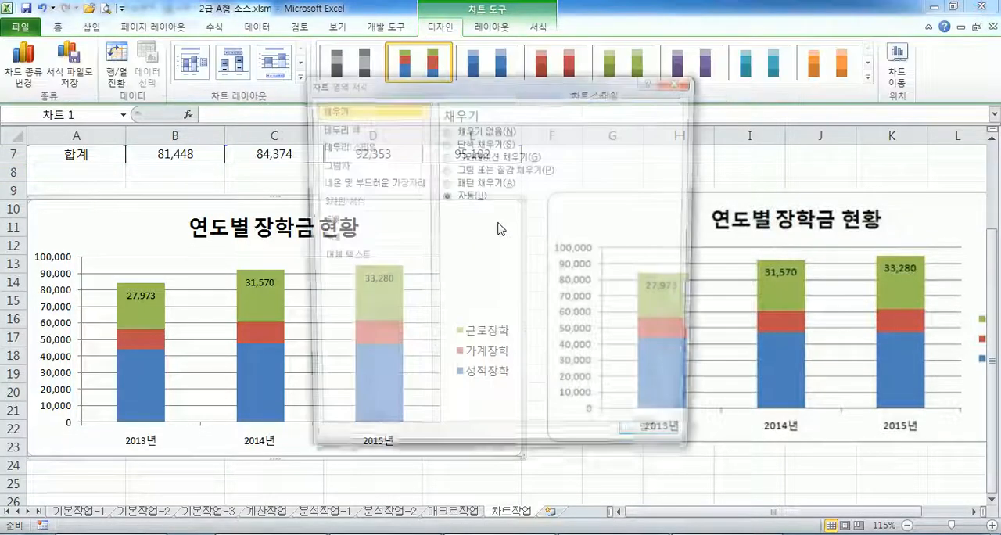
pyautogui.click(643, 444)
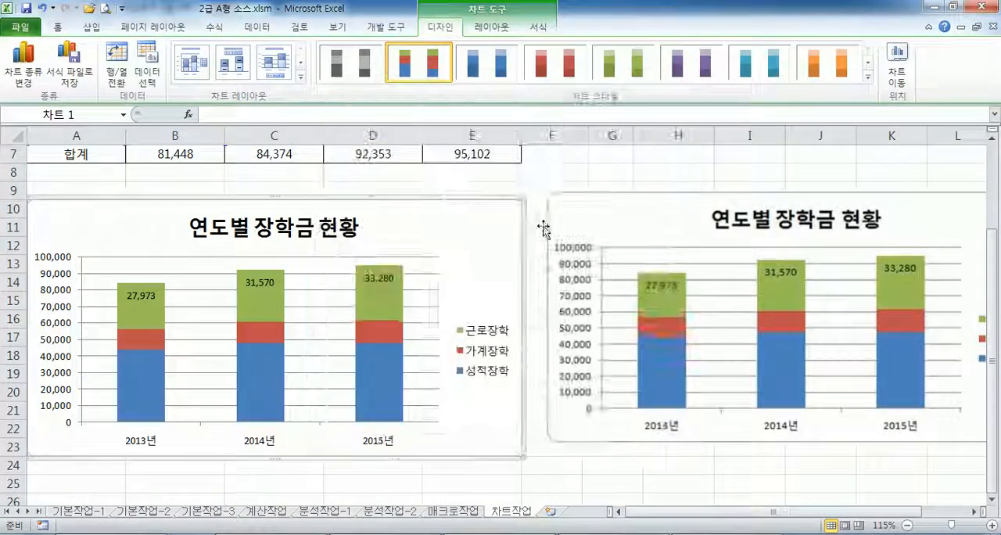
pyautogui.click(563, 192)
pyautogui.click(489, 222)
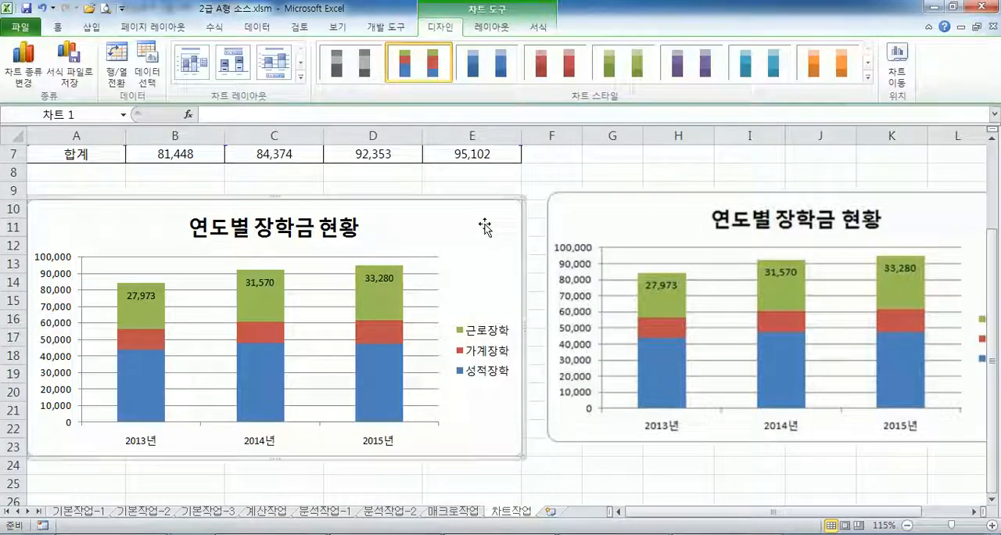
pyautogui.doubleClick(484, 224)
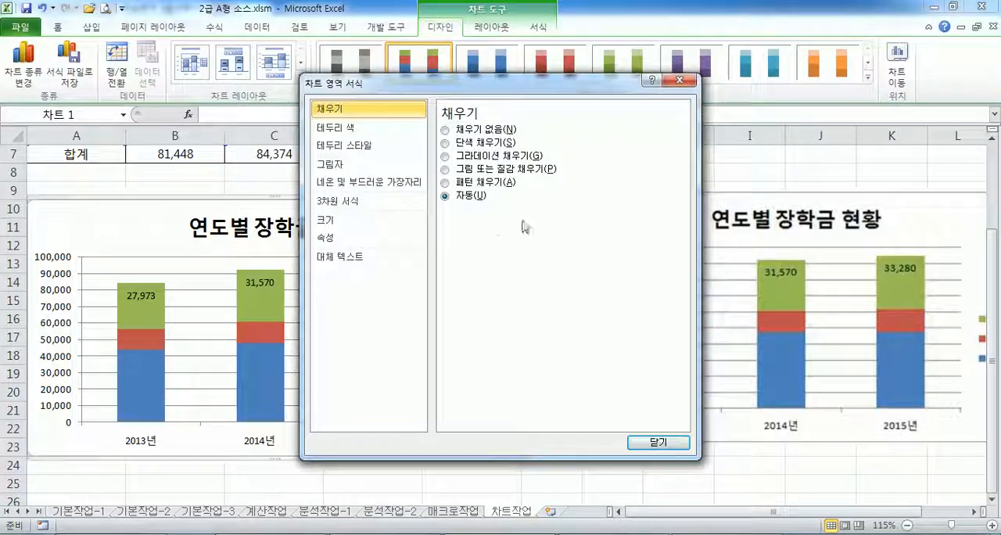
pyautogui.click(679, 81)
# - Set the chart area's border style to 둥근 모서리 (rounded corners) and deselect the chart
pyautogui.doubleClick(460, 221)
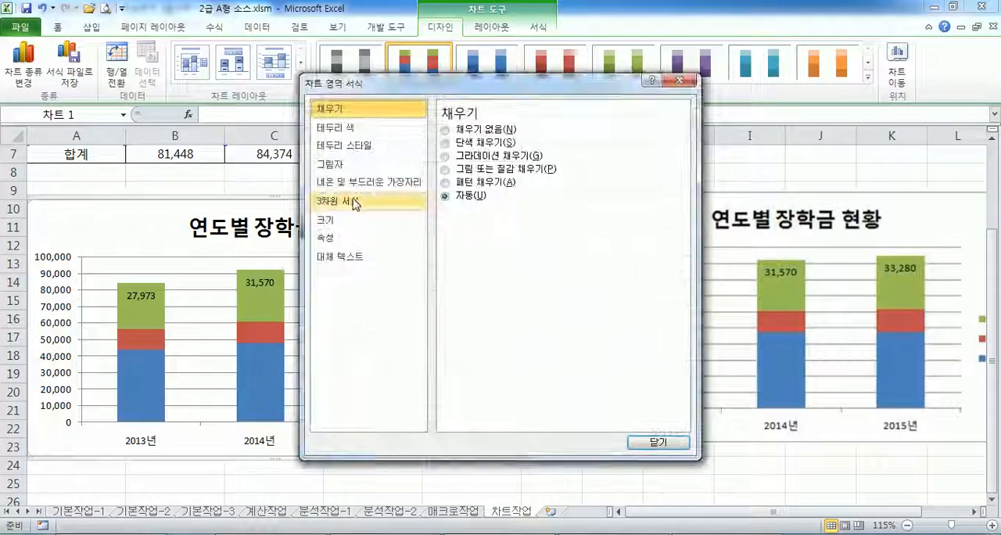
pyautogui.click(341, 146)
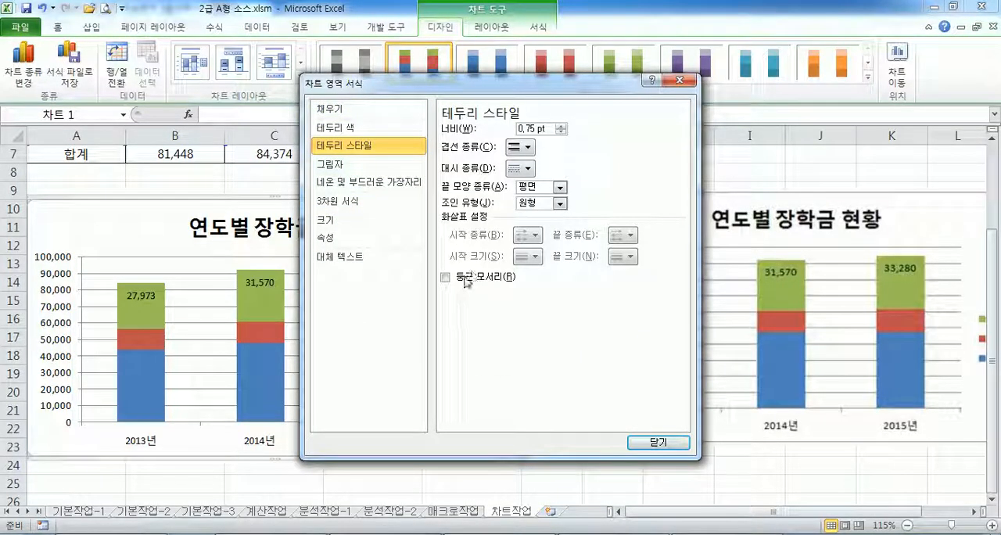
pyautogui.click(658, 443)
pyautogui.click(594, 170)
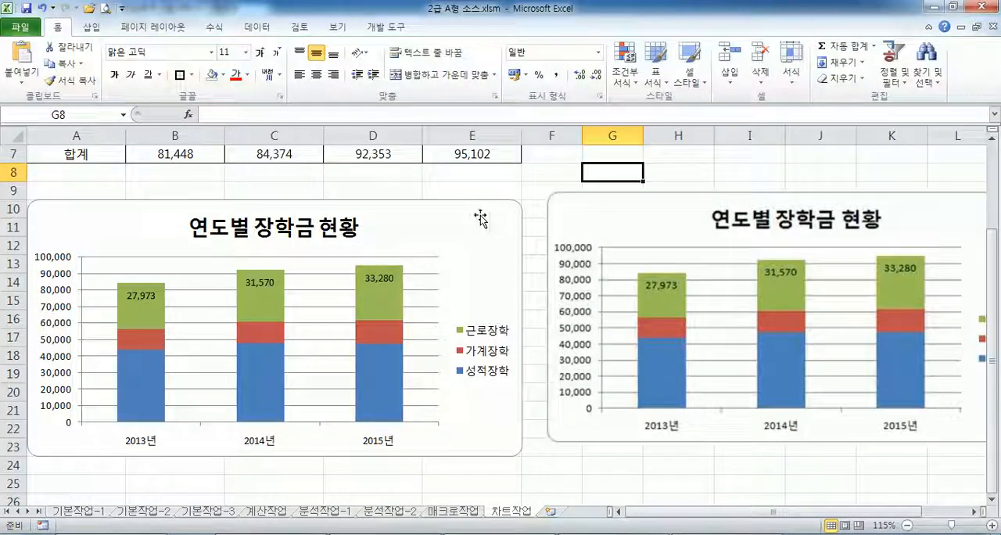
# - Lay the reference picture over the finished chart to compare them, and move it back beside the chart
pyautogui.moveTo(543, 233); pyautogui.dragTo(89, 226)
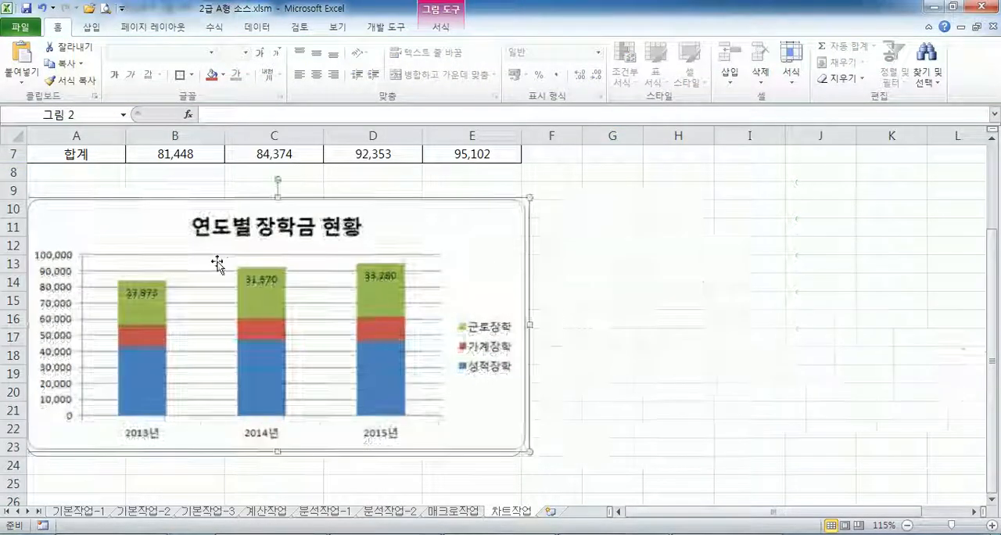
pyautogui.moveTo(415, 232); pyautogui.dragTo(931, 213)
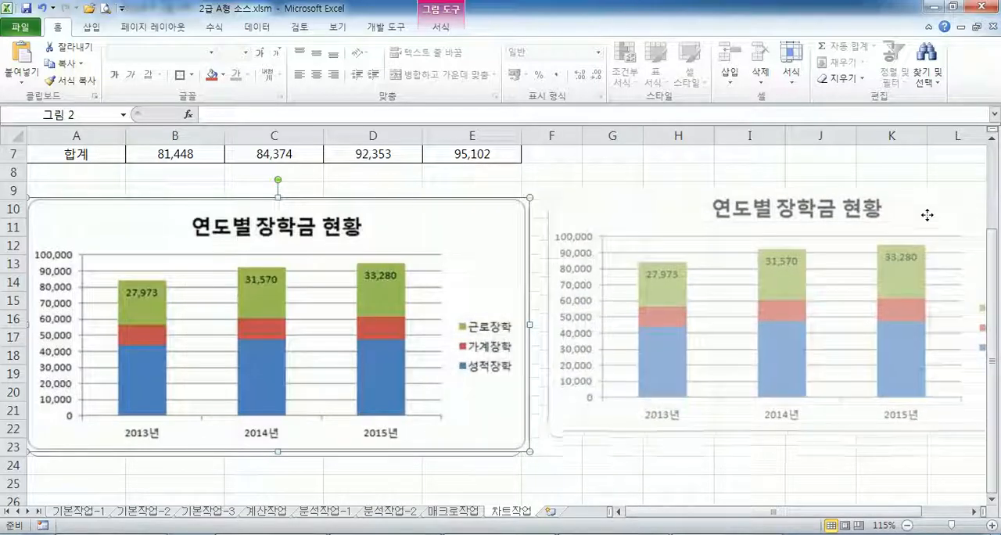
pyautogui.click(476, 212)
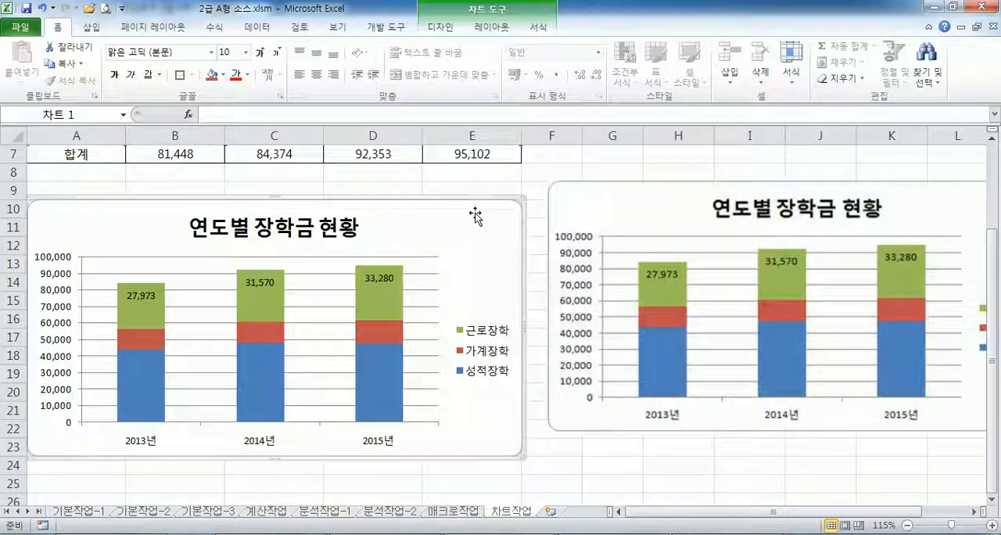
pyautogui.click(506, 177)
# - Switch to Notepad and review the chart instructions and the section above them
pyautogui.hotkey('alt', 'Tab')
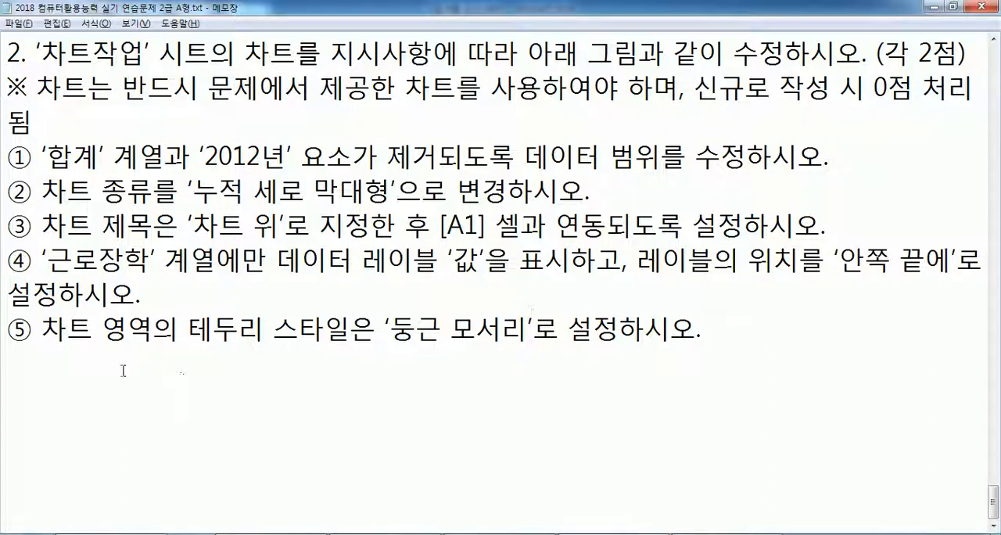
pyautogui.scroll(2, 104, 362)
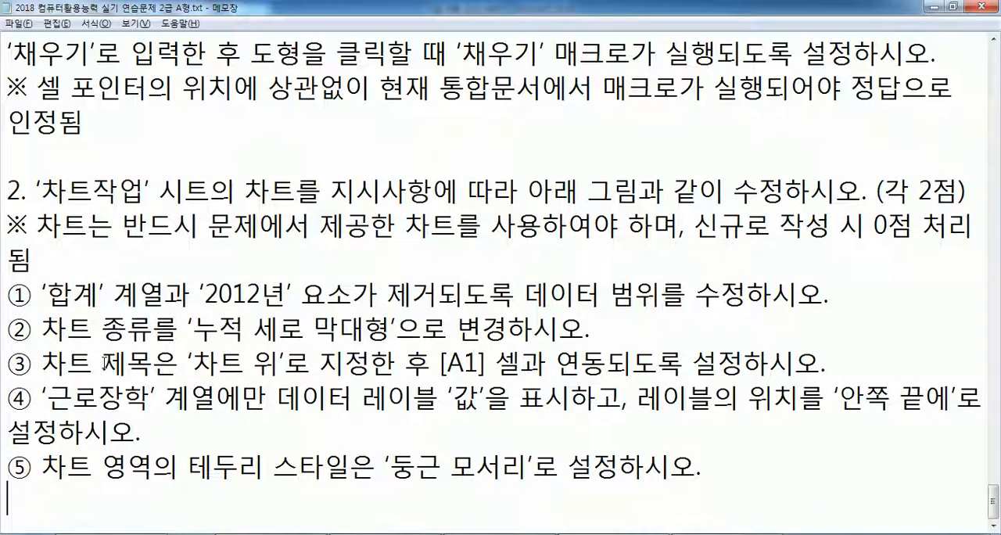